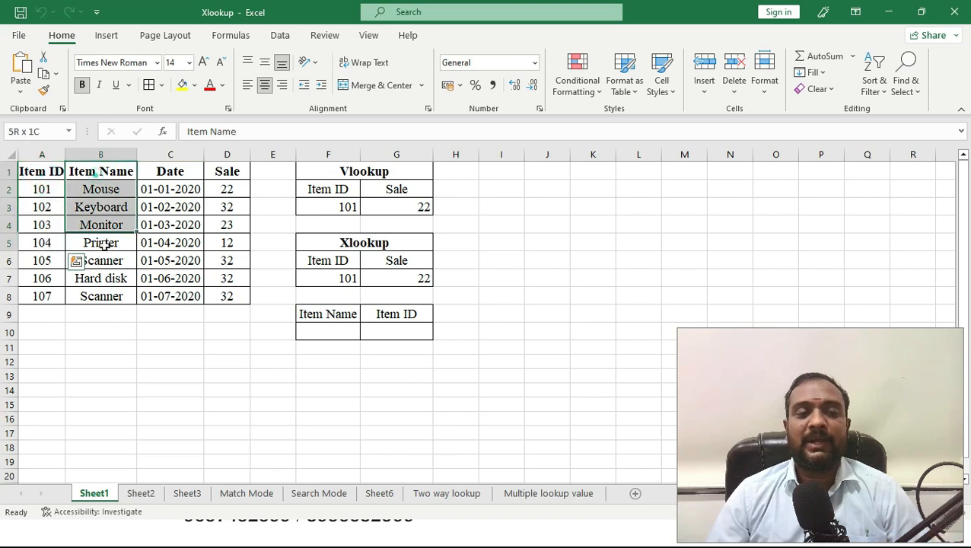
# - Review the source table's Date and Sale columns, then the Vlookup block's Item ID and Sale cells and the formula in G3
pyautogui.moveTo(174, 188); pyautogui.dragTo(171, 295)
pyautogui.moveTo(232, 207); pyautogui.dragTo(243, 202)
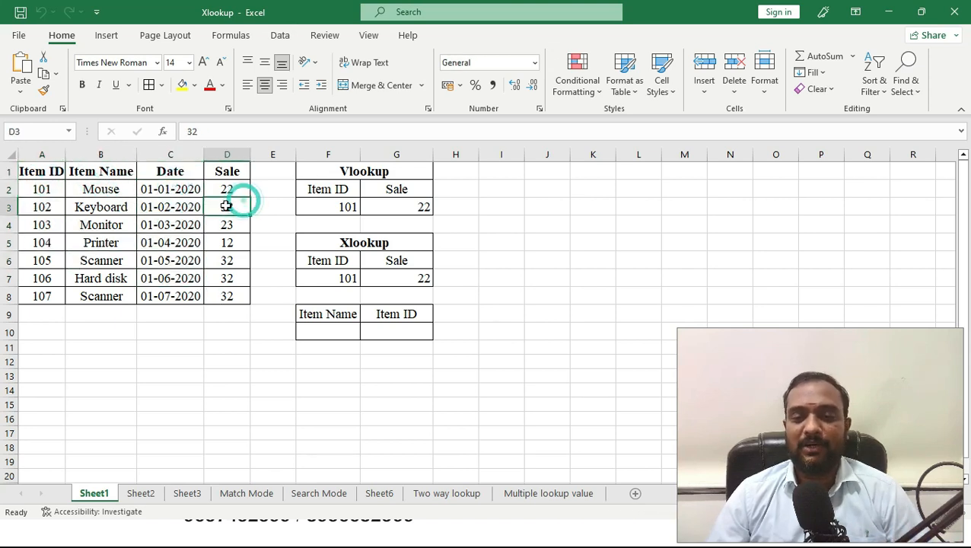
pyautogui.click(335, 187)
pyautogui.moveTo(327, 189); pyautogui.dragTo(327, 207)
pyautogui.click(407, 191)
pyautogui.moveTo(407, 191); pyautogui.dragTo(403, 205)
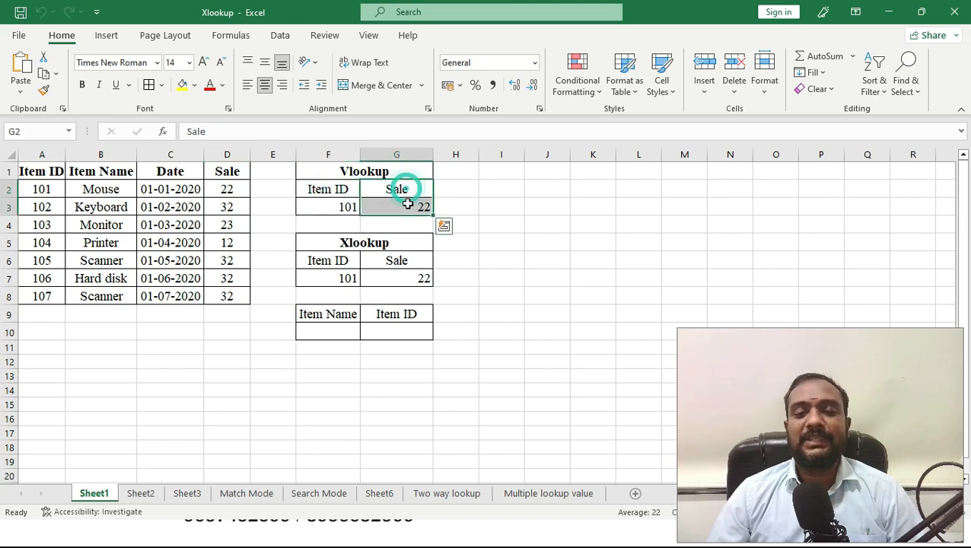
pyautogui.click(401, 207)
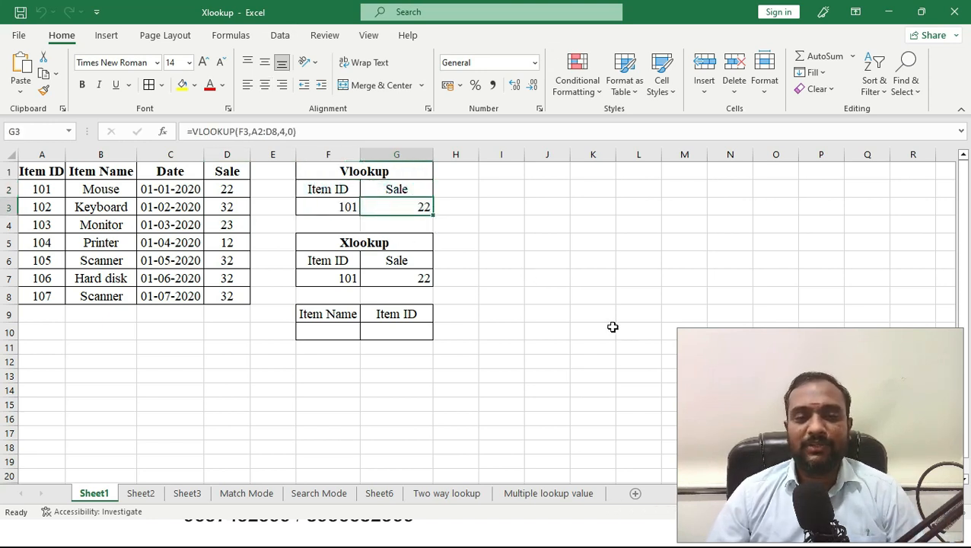
# - Clear the existing formula from the Vlookup block's Sale cell G3
pyautogui.moveTo(759, 427); pyautogui.dragTo(681, 299)
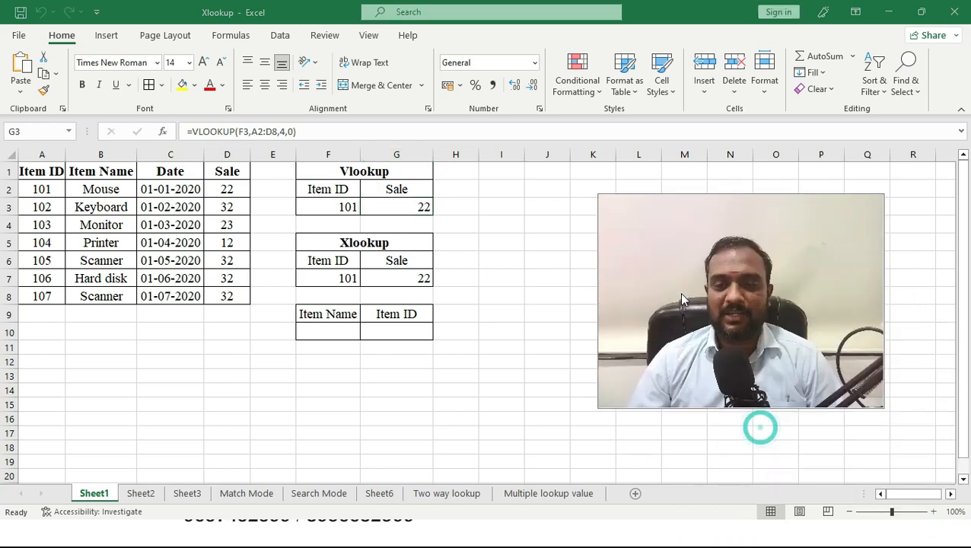
pyautogui.click(932, 511)
pyautogui.click(933, 511)
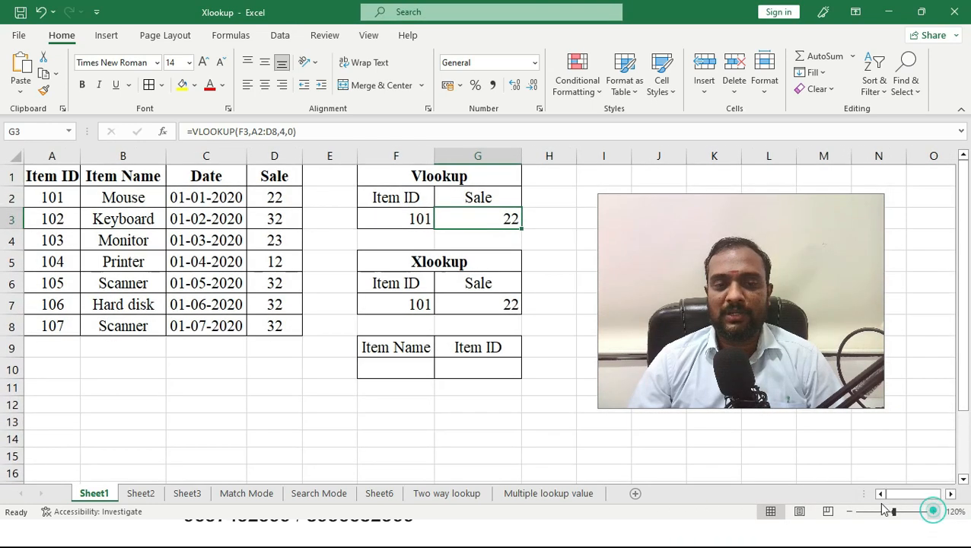
pyautogui.click(490, 219)
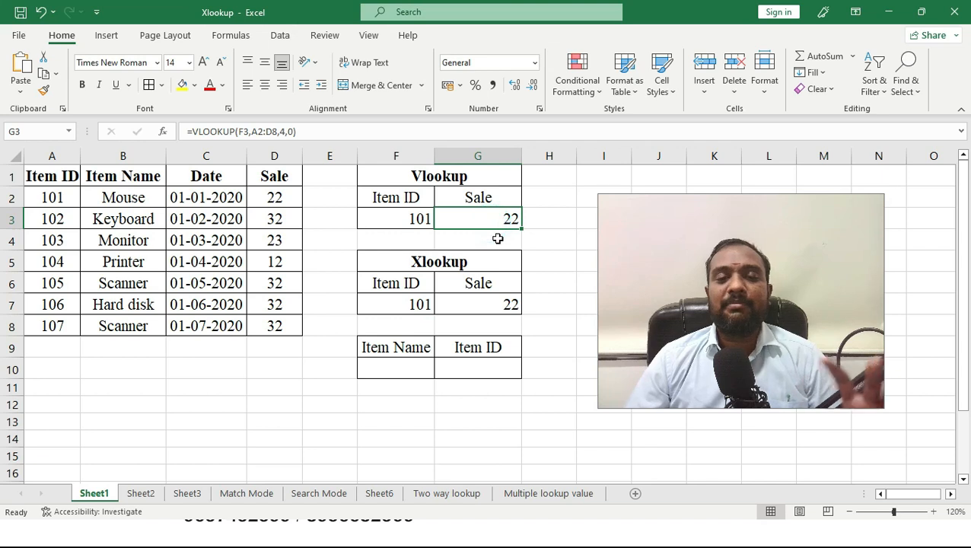
pyautogui.press('F2')
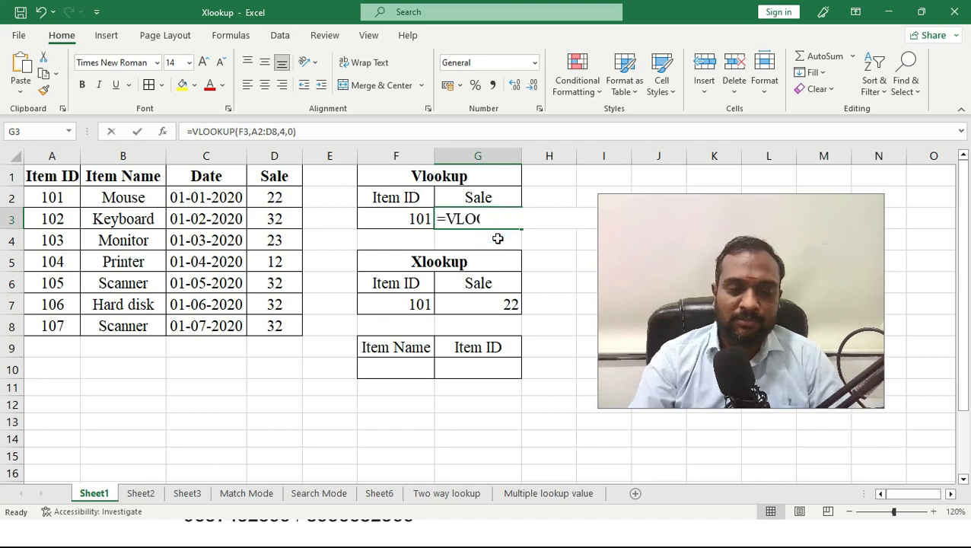
pyautogui.press('BackSpace')
pyautogui.press('BackSpace')
pyautogui.press('BackSpace')
pyautogui.press('BackSpace')
pyautogui.press('BackSpace')
pyautogui.press('BackSpace')
pyautogui.press('BackSpace')
pyautogui.press('BackSpace')
pyautogui.press('BackSpace')
pyautogui.press('BackSpace')
pyautogui.press('BackSpace')
pyautogui.press('BackSpace')
pyautogui.press('BackSpace')
pyautogui.press('BackSpace')
pyautogui.press('BackSpace')
pyautogui.press('BackSpace')
pyautogui.press('BackSpace')
pyautogui.press('BackSpace')
pyautogui.press('BackSpace')
pyautogui.press('BackSpace')
# - Enter =VLOOKUP(F3,A1:D8,4,0) in cell G3 to return the sale for the given Item ID
pyautogui.write('vlookup')
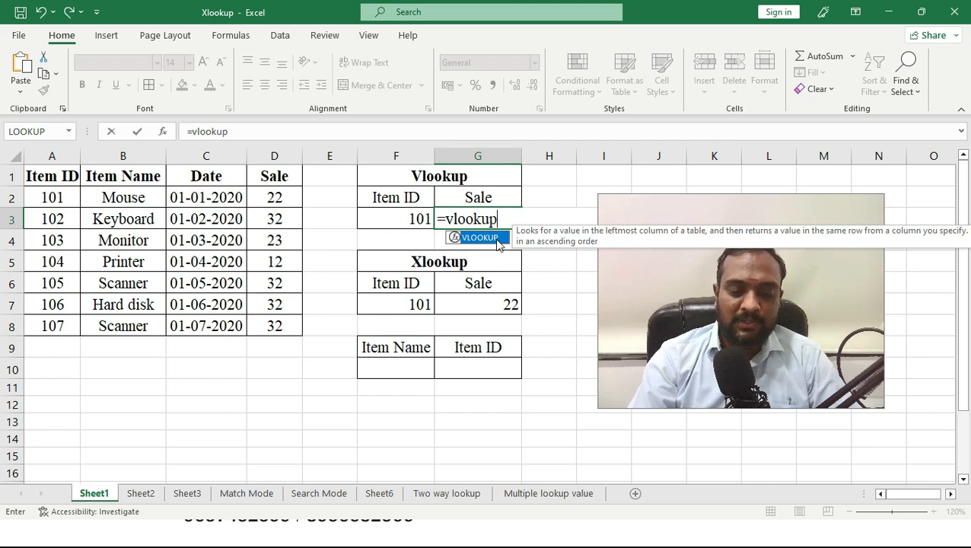
pyautogui.write('(')
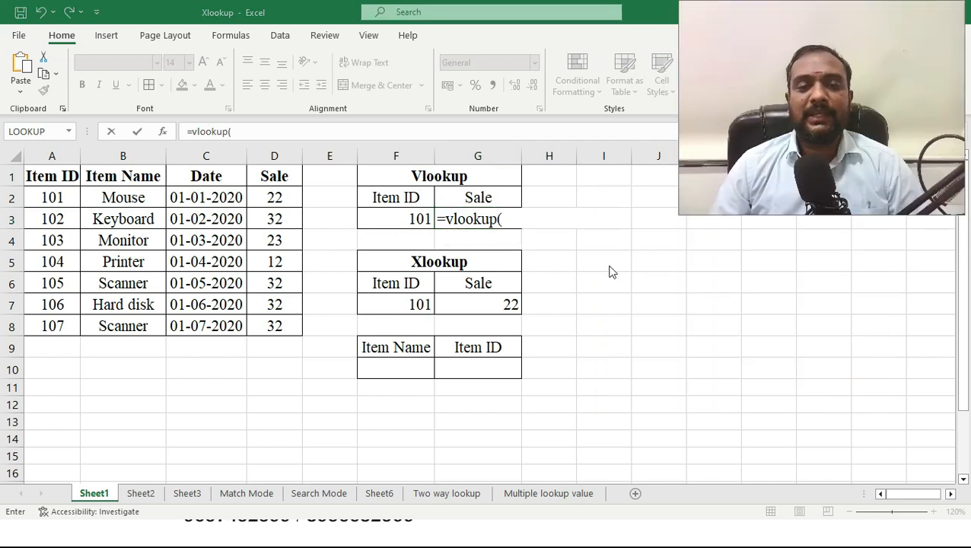
pyautogui.click(391, 222)
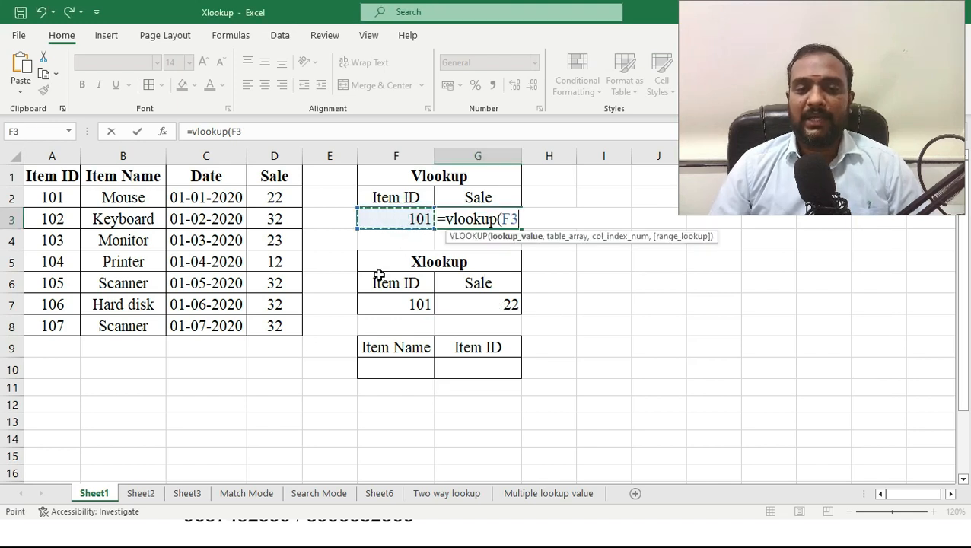
pyautogui.write(',')
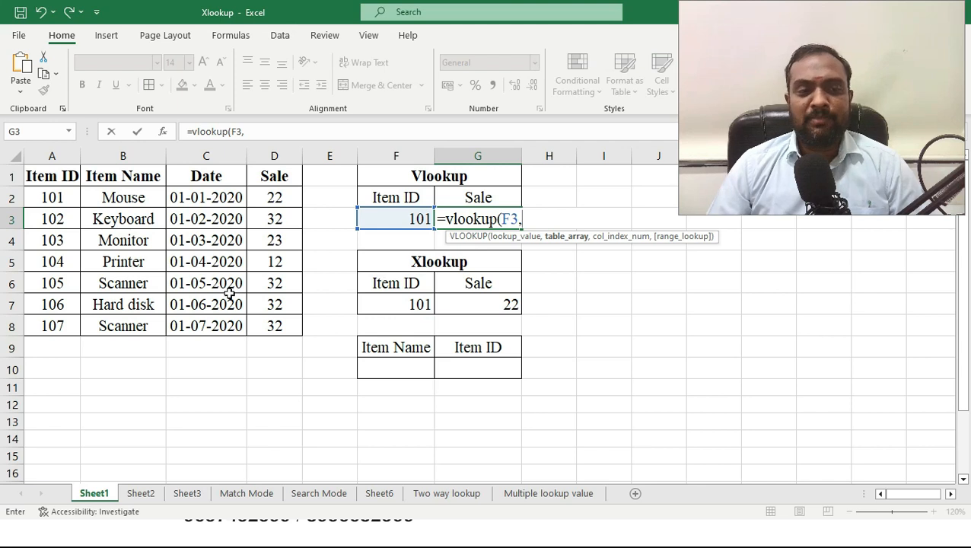
pyautogui.moveTo(52, 174); pyautogui.dragTo(274, 325)
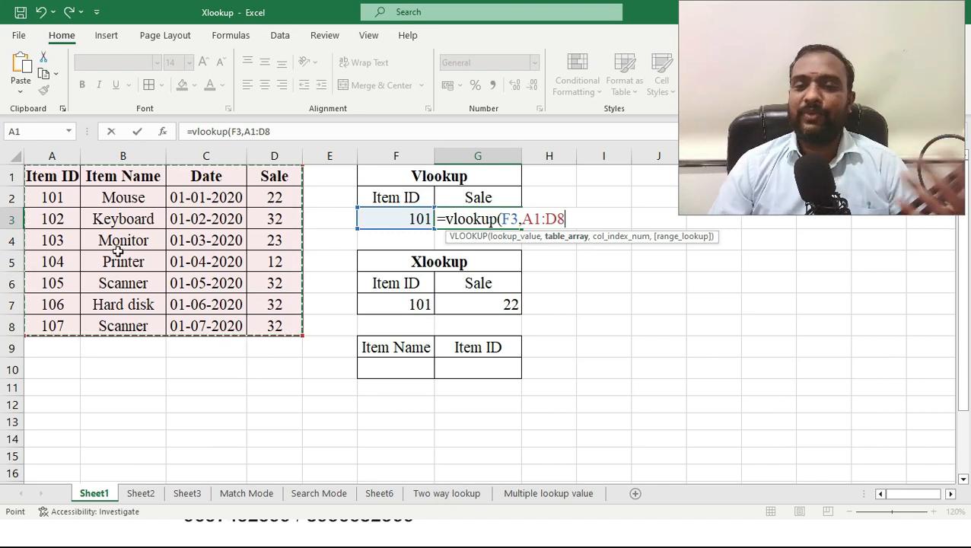
pyautogui.write(',')
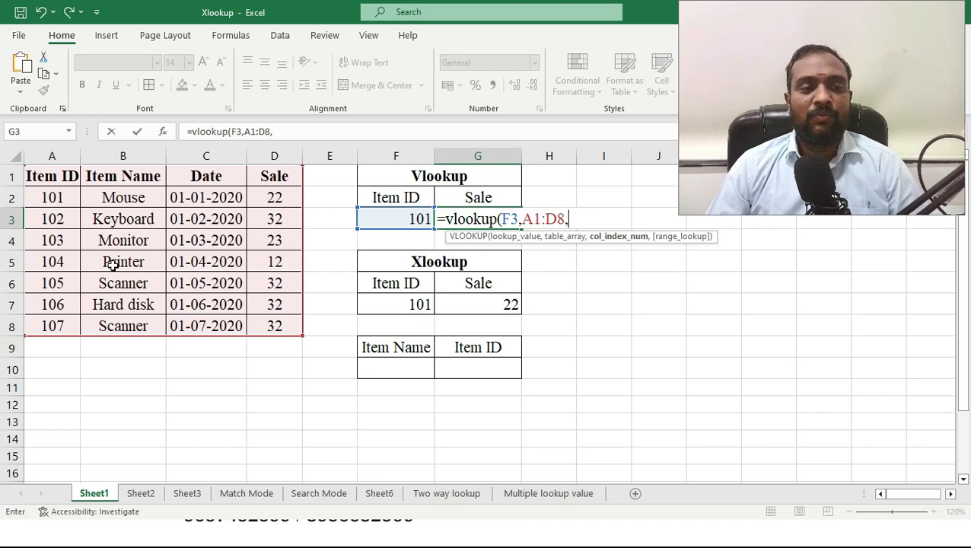
pyautogui.write('4')
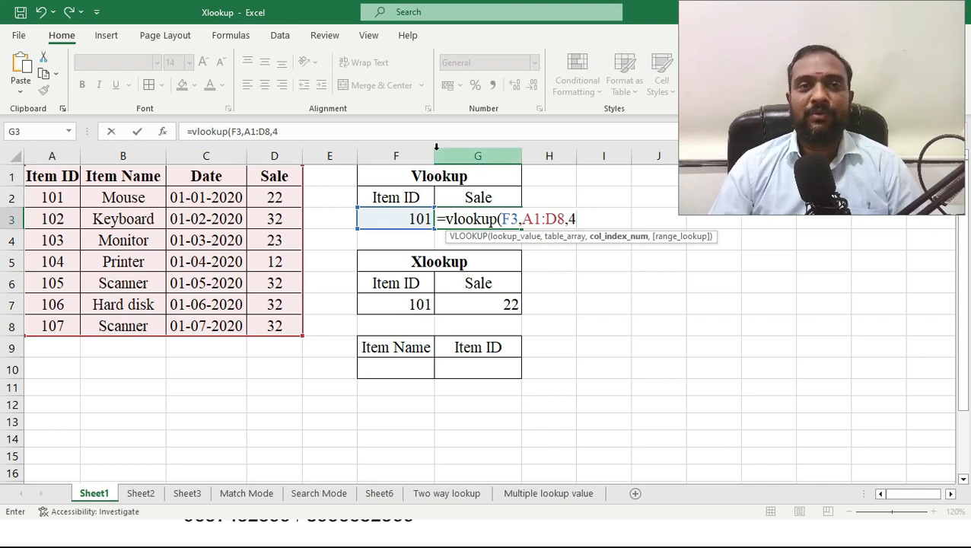
pyautogui.write(',')
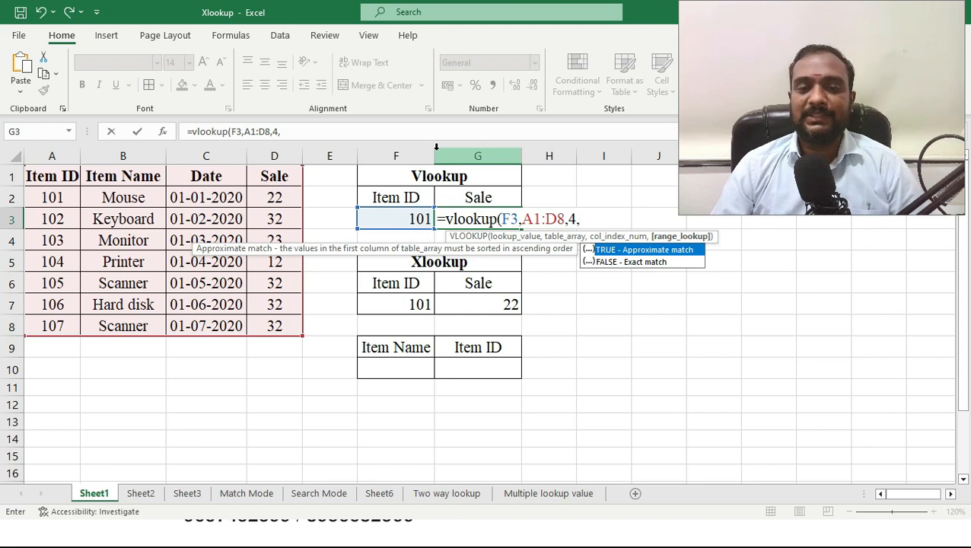
pyautogui.write('0)')
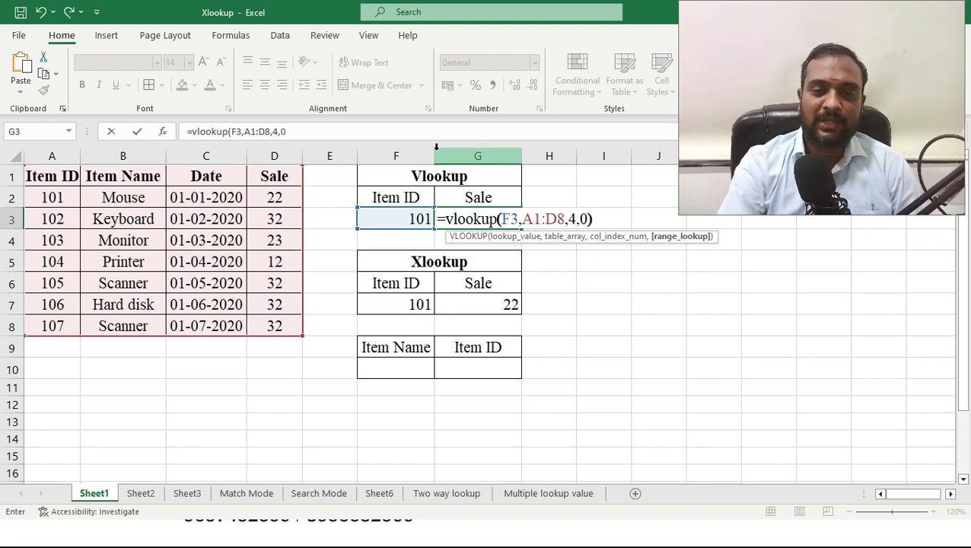
pyautogui.press('Return')
pyautogui.press('Up')
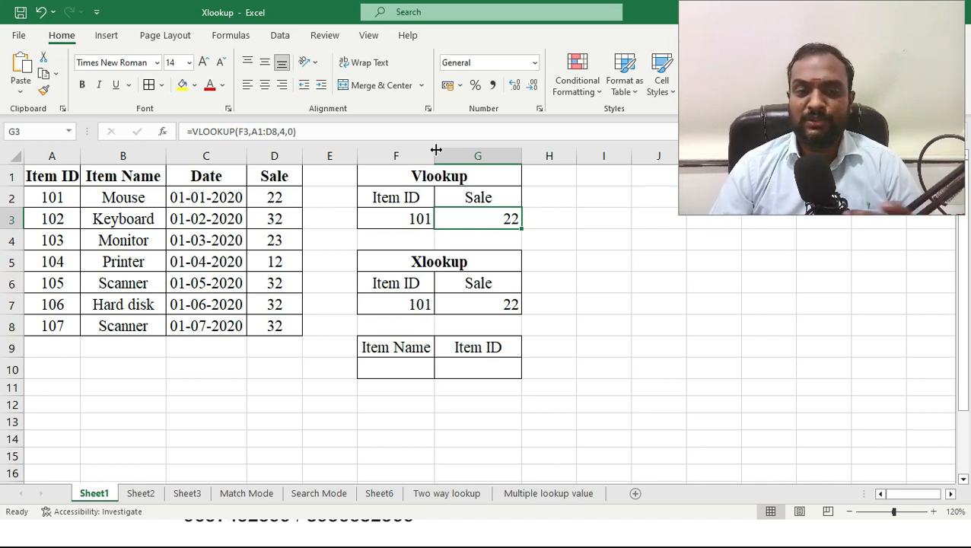
# - Replace the Xlookup block's Sale formula in G7 with =XLOOKUP(F7,A1:A8,D1:D8)
pyautogui.click(477, 304)
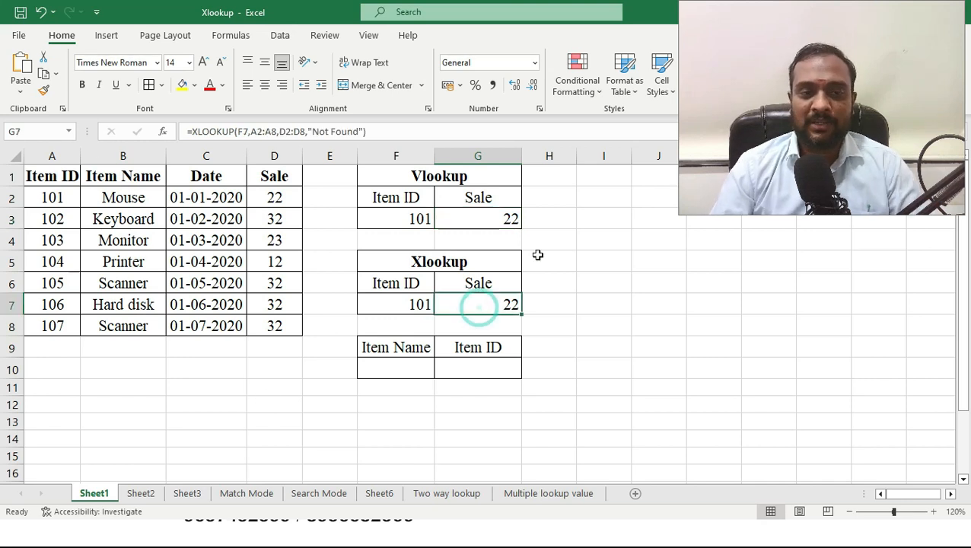
pyautogui.write('=x')
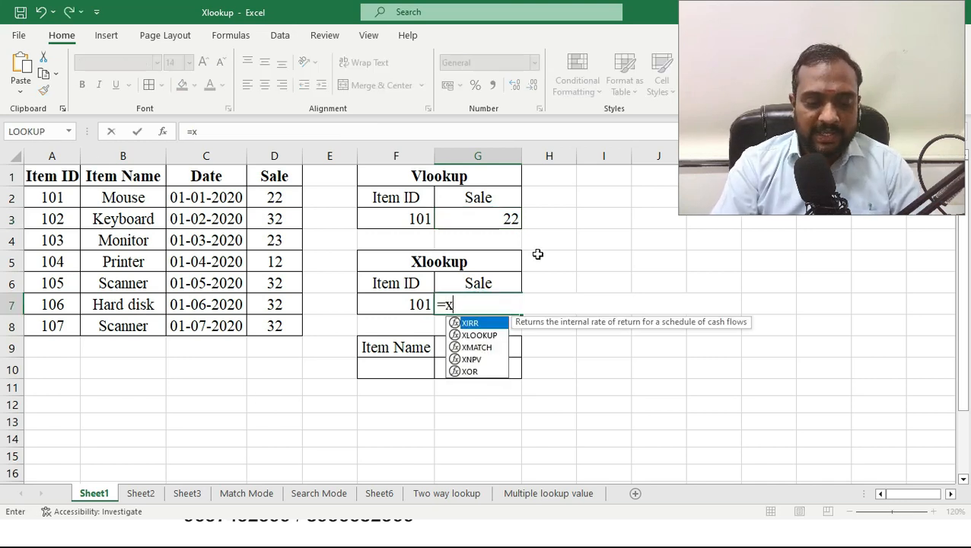
pyautogui.write('lookup(')
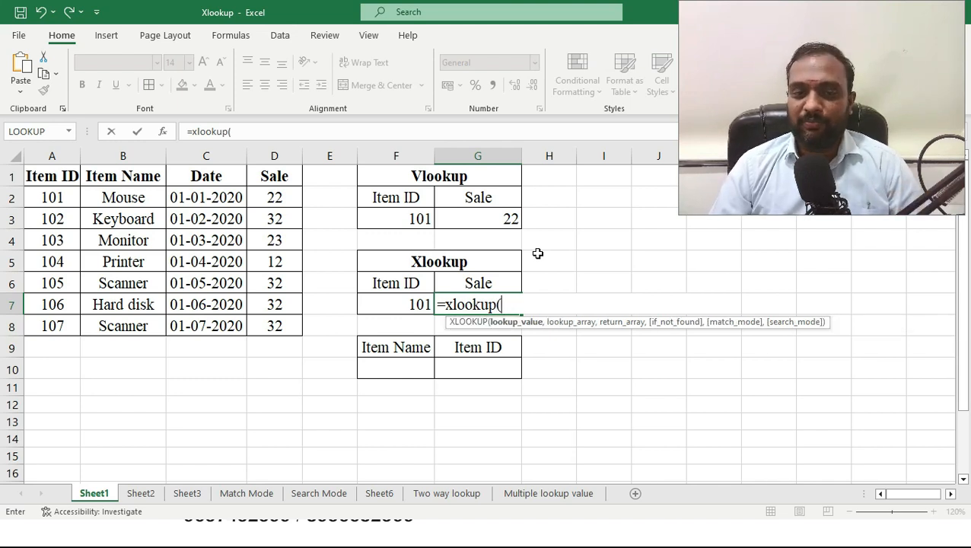
pyautogui.click(397, 305)
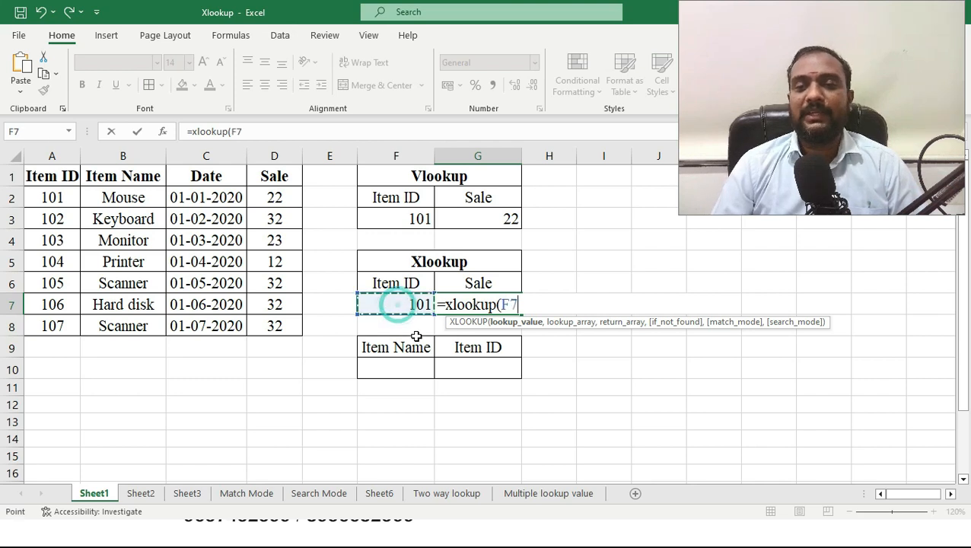
pyautogui.write(',')
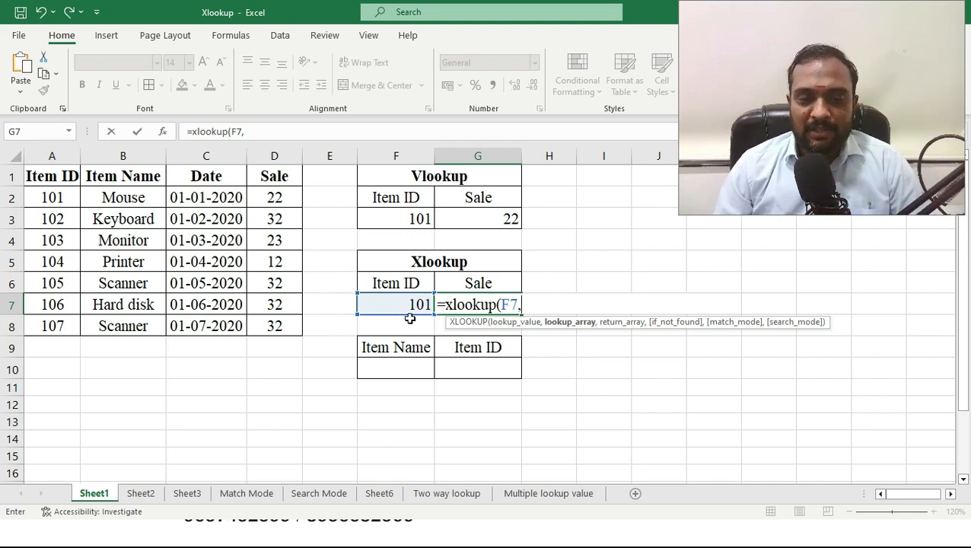
pyautogui.moveTo(47, 198); pyautogui.dragTo(48, 320)
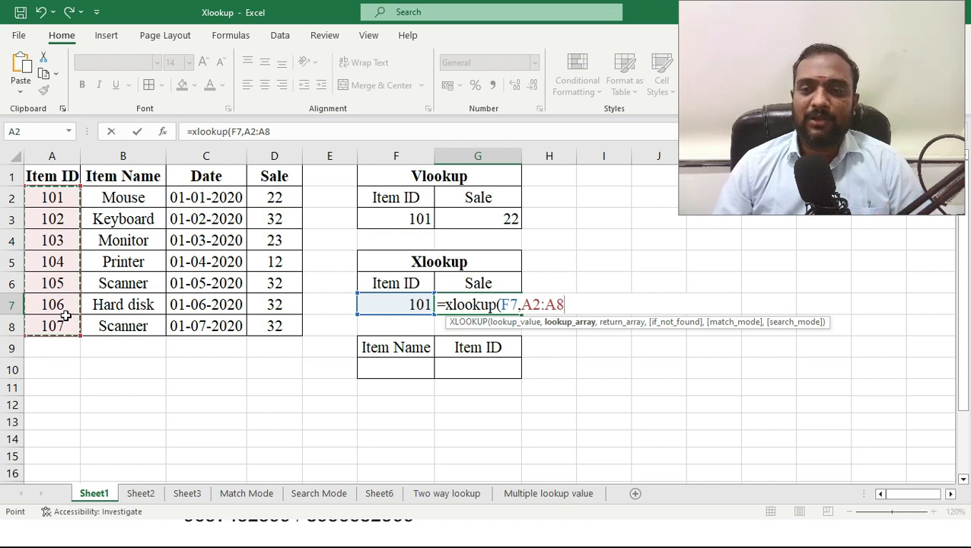
pyautogui.moveTo(47, 175); pyautogui.dragTo(62, 325)
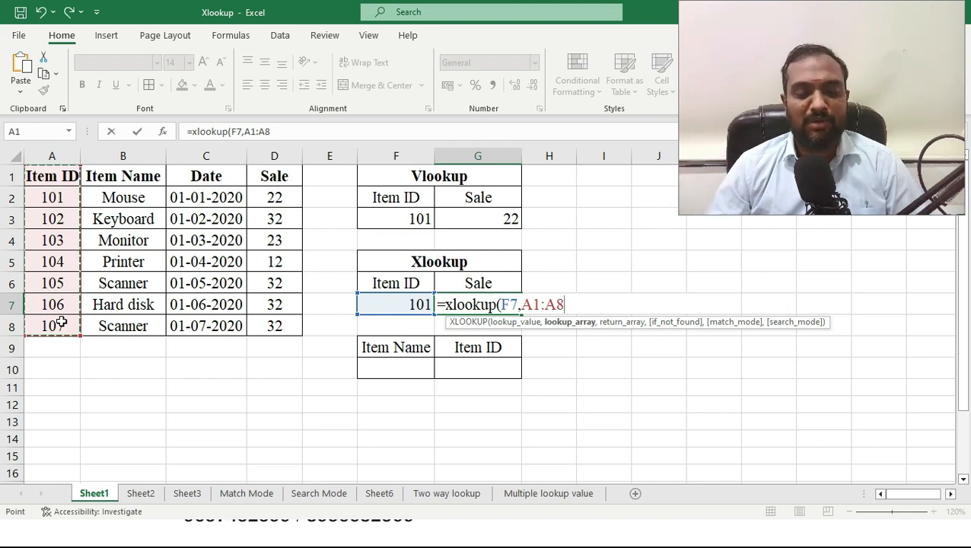
pyautogui.write(',')
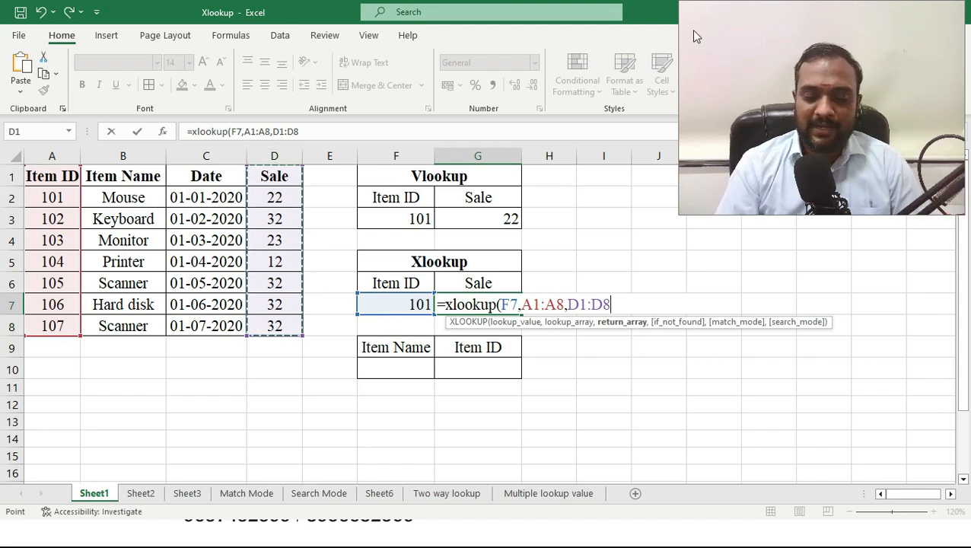
pyautogui.write(')')
pyautogui.press('BackSpace')
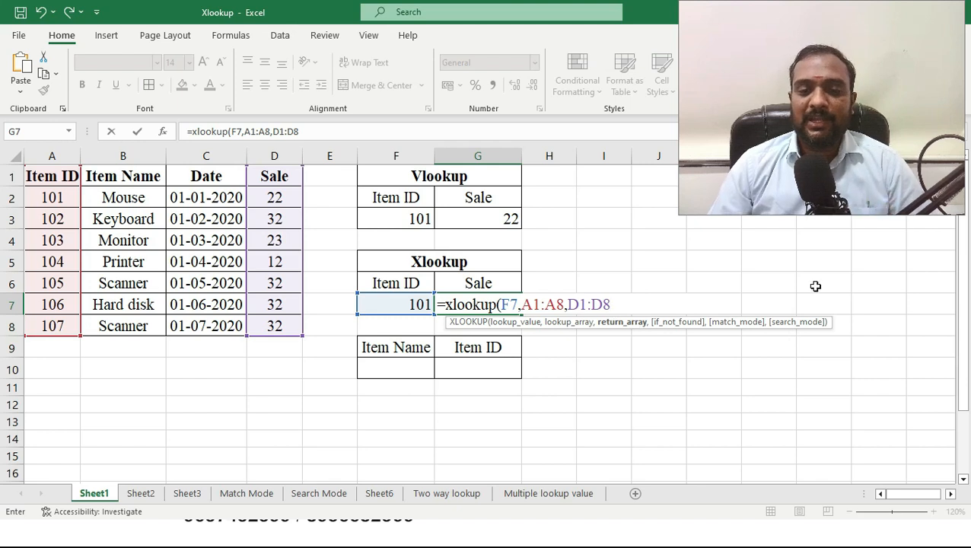
pyautogui.write(')')
pyautogui.press('Return')
pyautogui.press('Up')
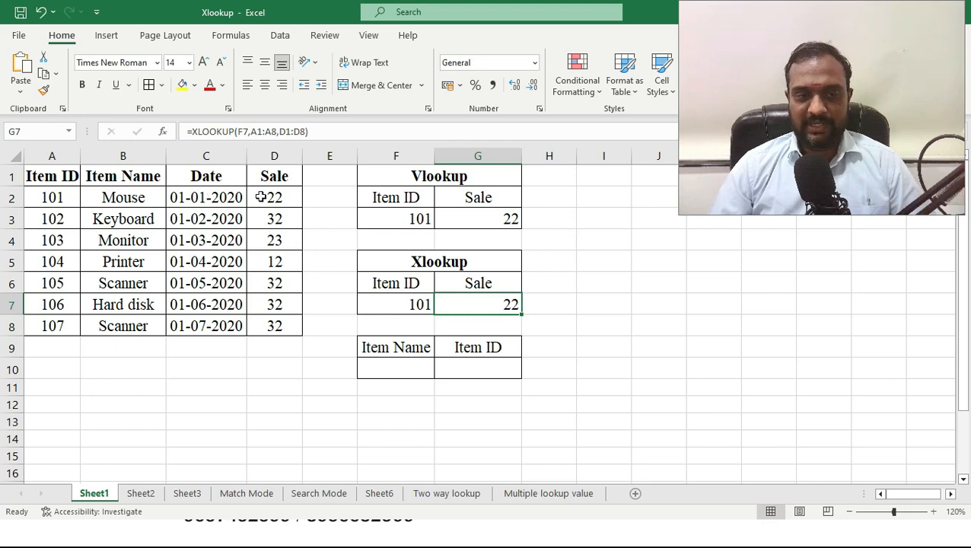
# - Insert a blank column between the Date and Sale columns of the source table
pyautogui.click(274, 156)
pyautogui.rightClick(272, 157)
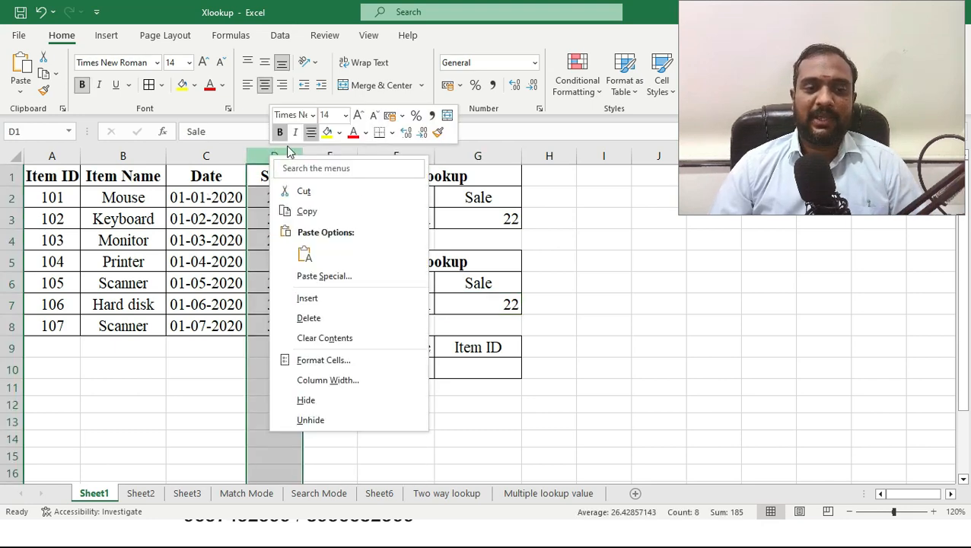
pyautogui.click(308, 298)
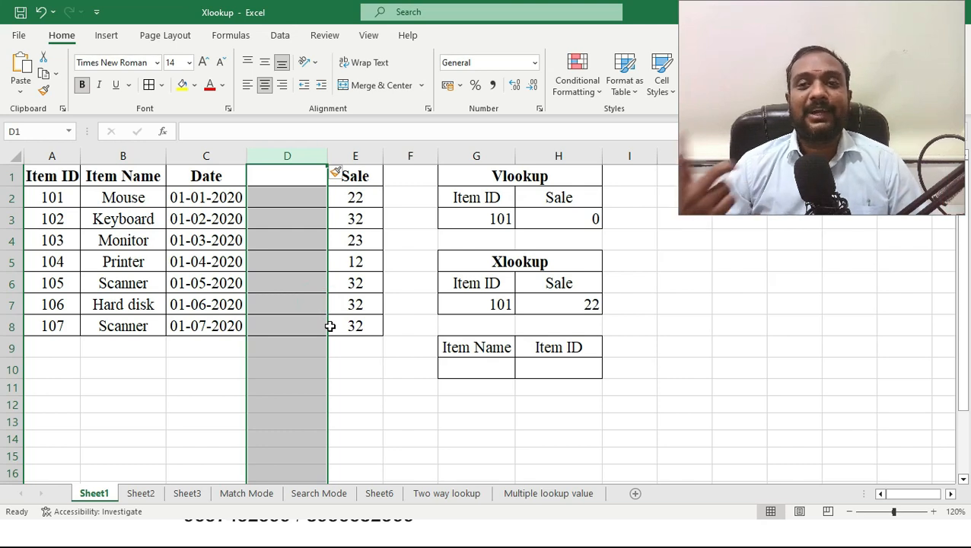
# - Compare the Vlookup and Xlookup Sale formulas around the inserted column, examining VLOOKUP's column index argument
pyautogui.click(555, 221)
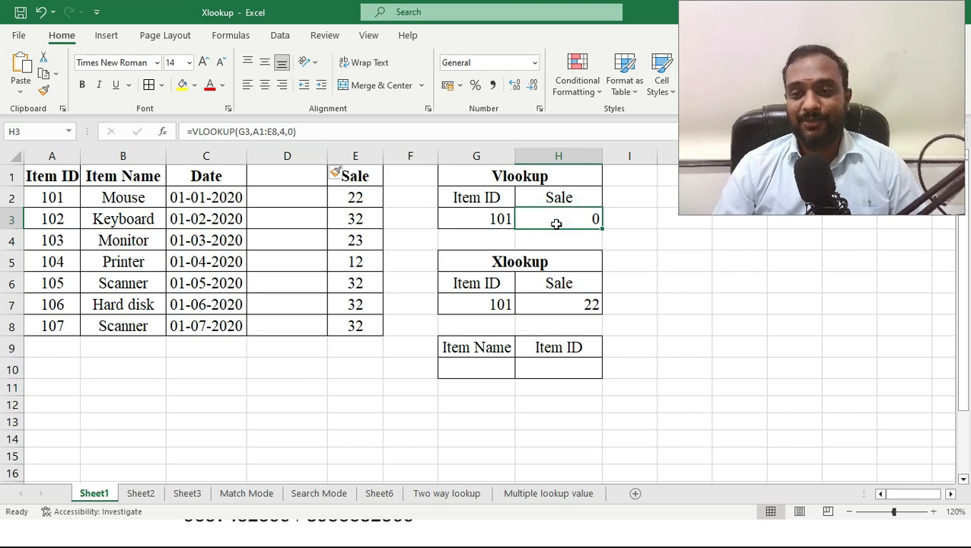
pyautogui.click(563, 307)
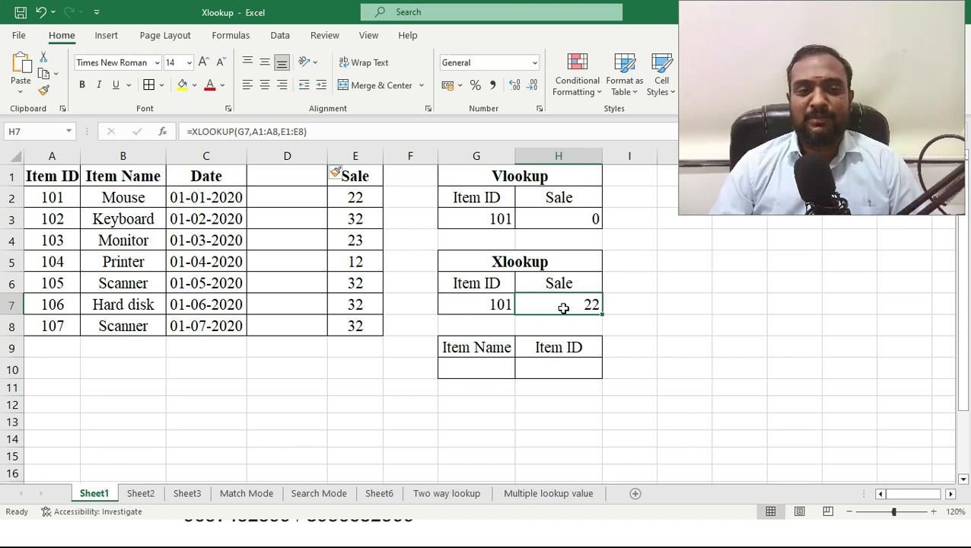
pyautogui.click(269, 204)
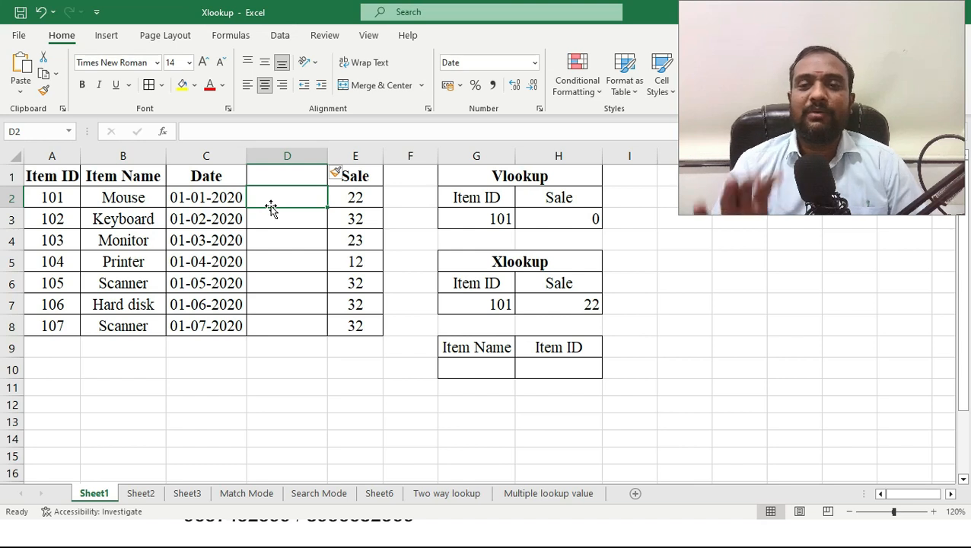
pyautogui.doubleClick(561, 228)
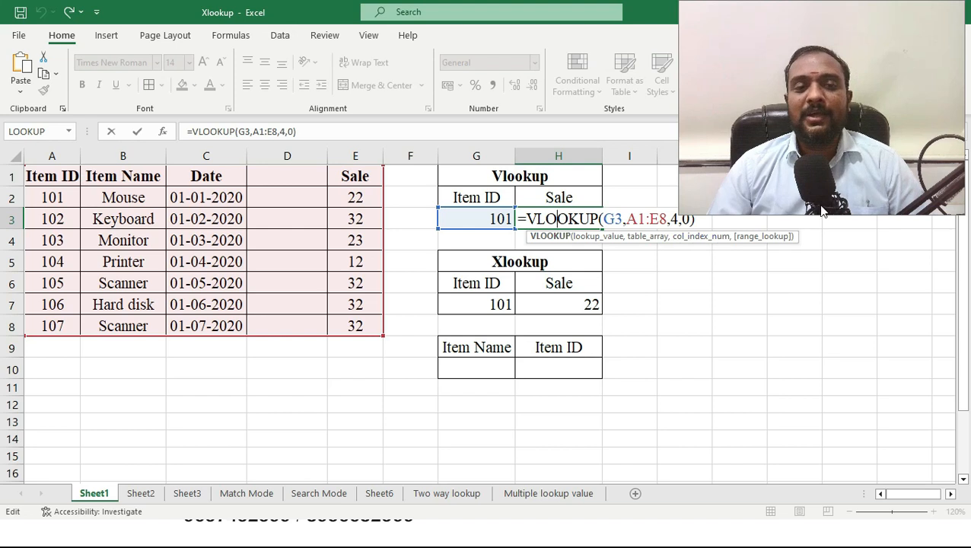
pyautogui.click(674, 219)
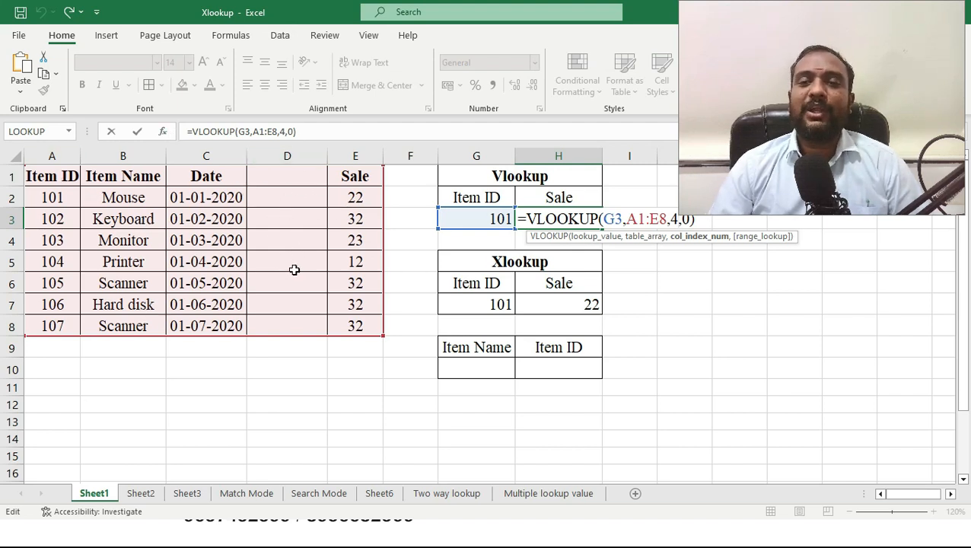
pyautogui.hotkey('ctrl', 'Return')
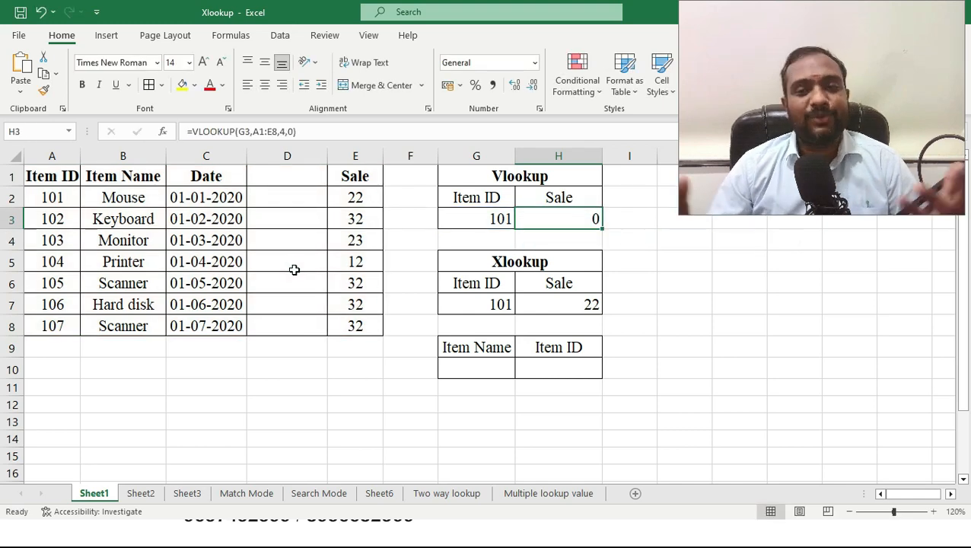
# - Examine the lookup value, lookup array and return array arguments of the Xlookup block's Sale formula in H7
pyautogui.doubleClick(581, 306)
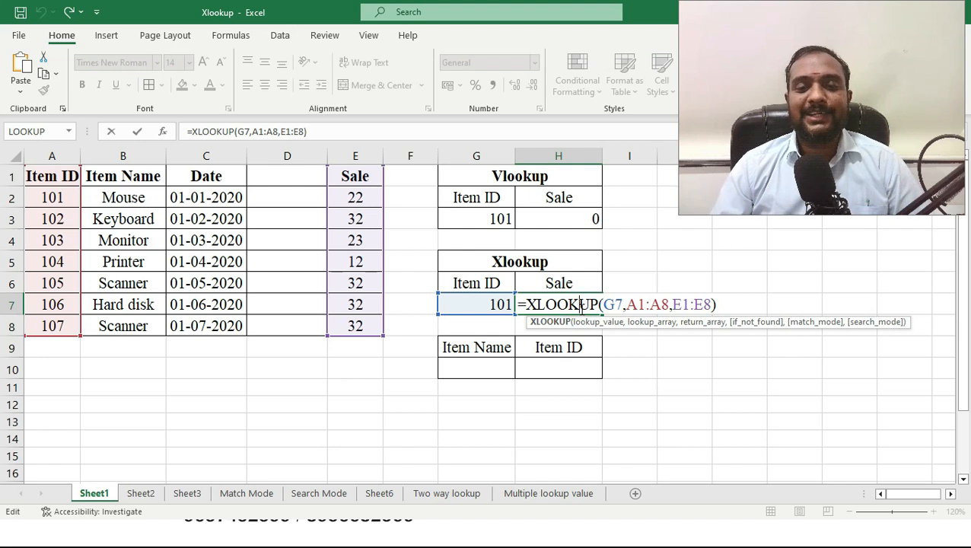
pyautogui.click(612, 305)
pyautogui.click(644, 304)
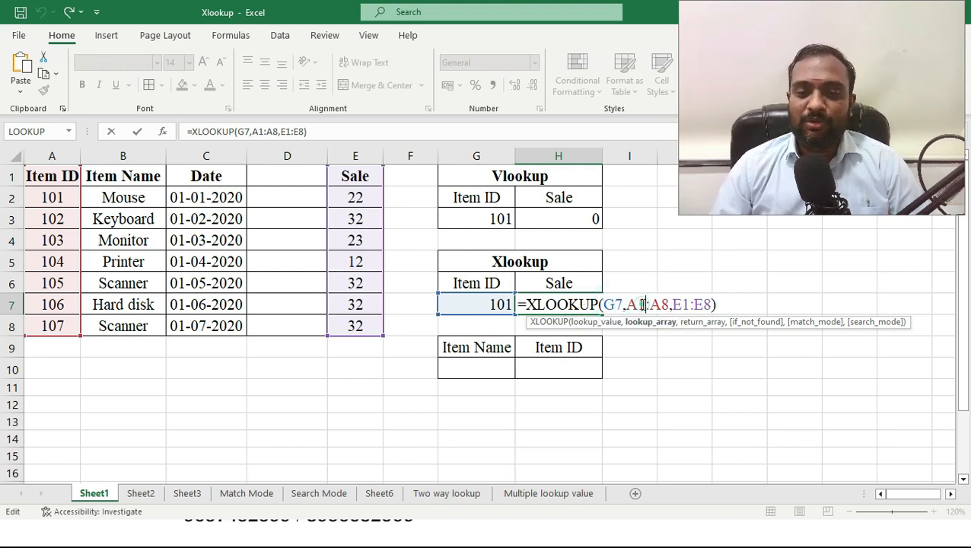
pyautogui.click(689, 304)
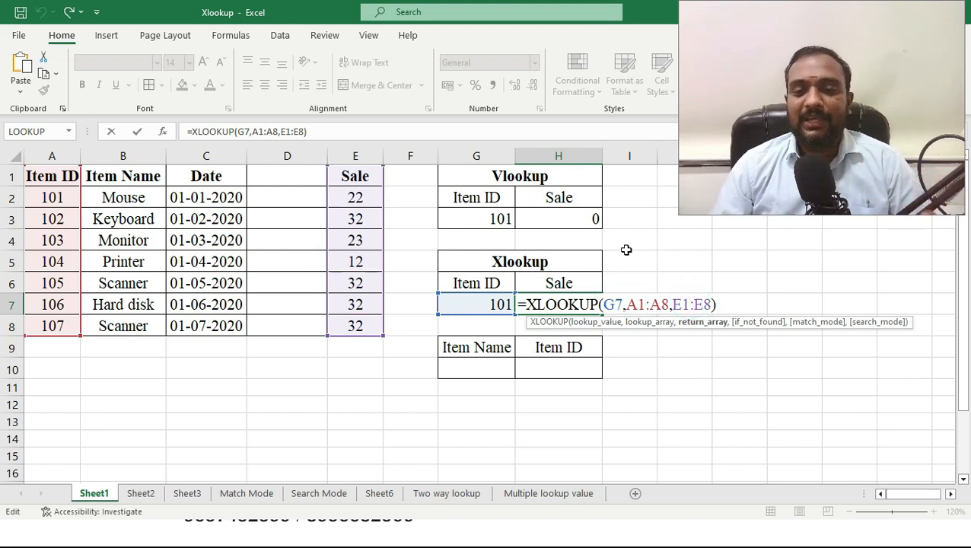
pyautogui.click(679, 304)
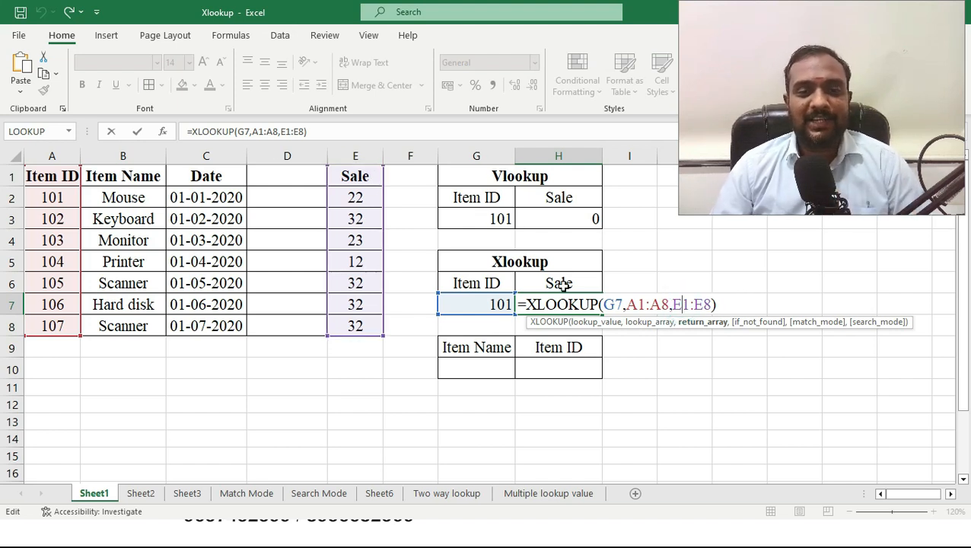
pyautogui.click(689, 304)
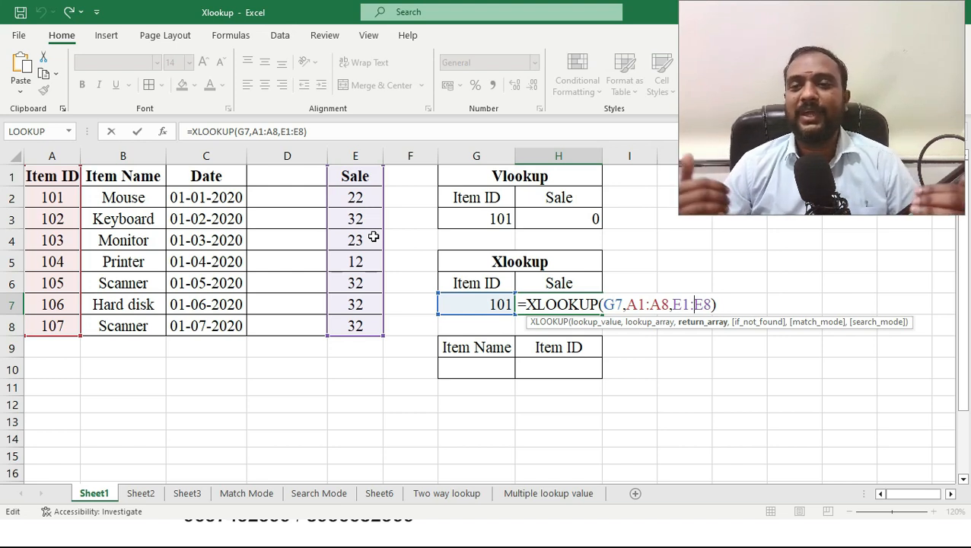
pyautogui.hotkey('ctrl', 'Return')
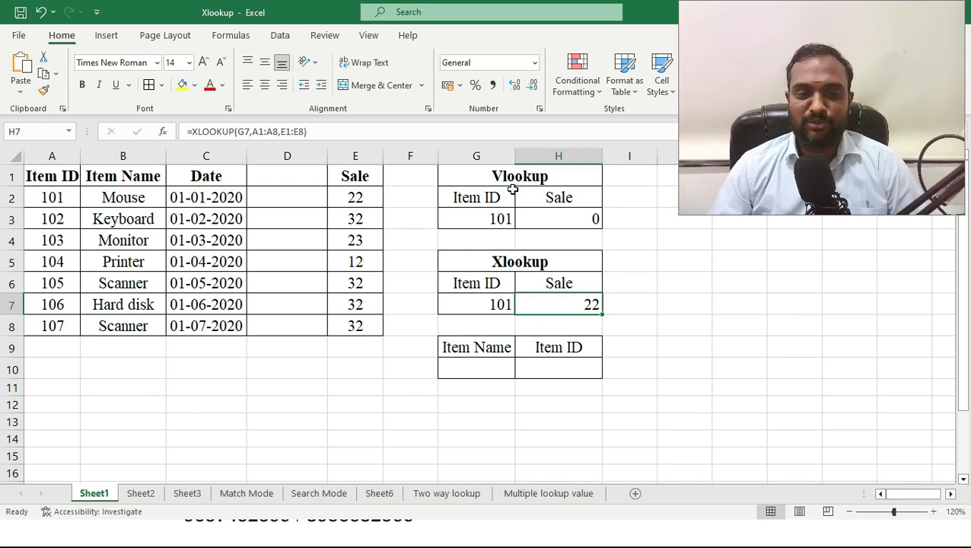
# - Delete the blank column between the Date and Sale columns and select the Vlookup block's Sale result
pyautogui.rightClick(283, 155)
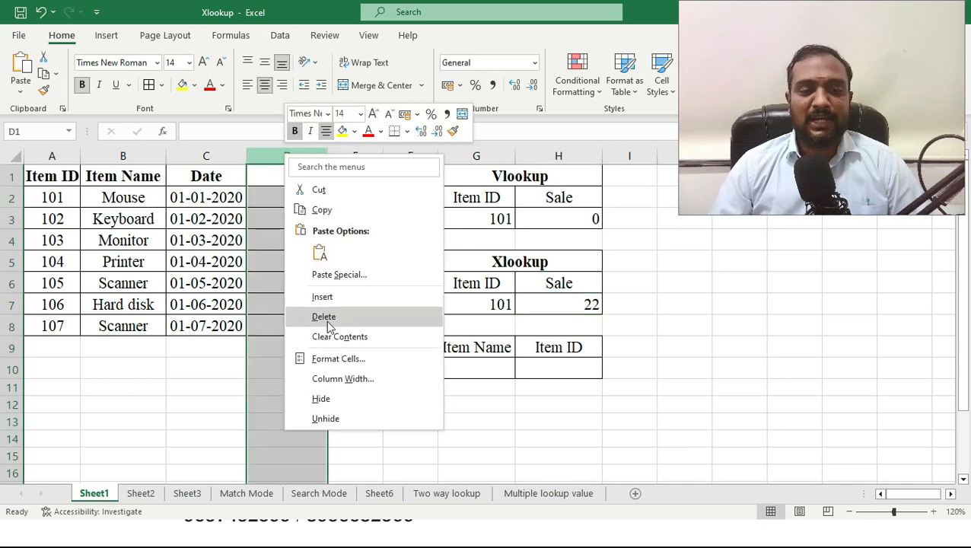
pyautogui.click(326, 315)
pyautogui.click(455, 234)
pyautogui.click(450, 215)
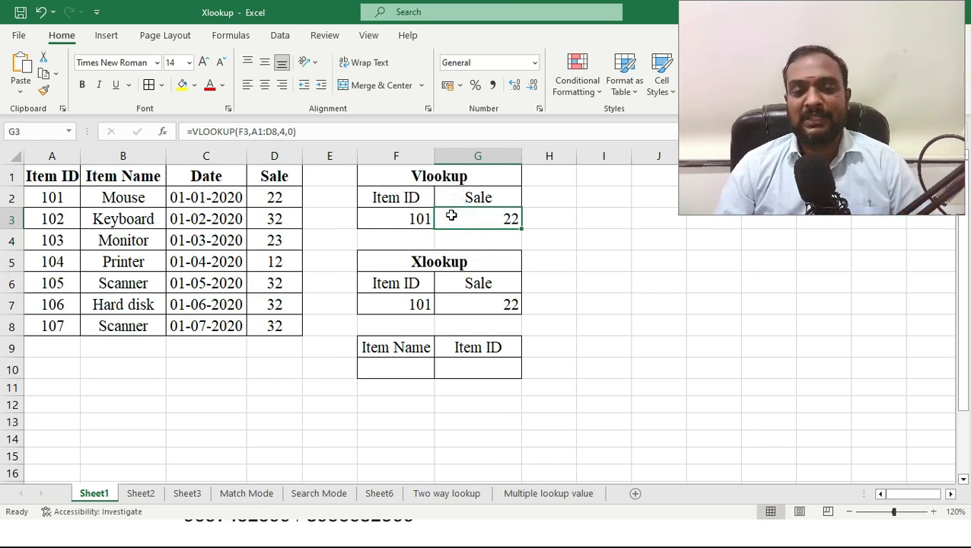
# - Compare the Xlookup block's headers with the Item Name and Item ID headers below, and review those two source table columns
pyautogui.click(400, 368)
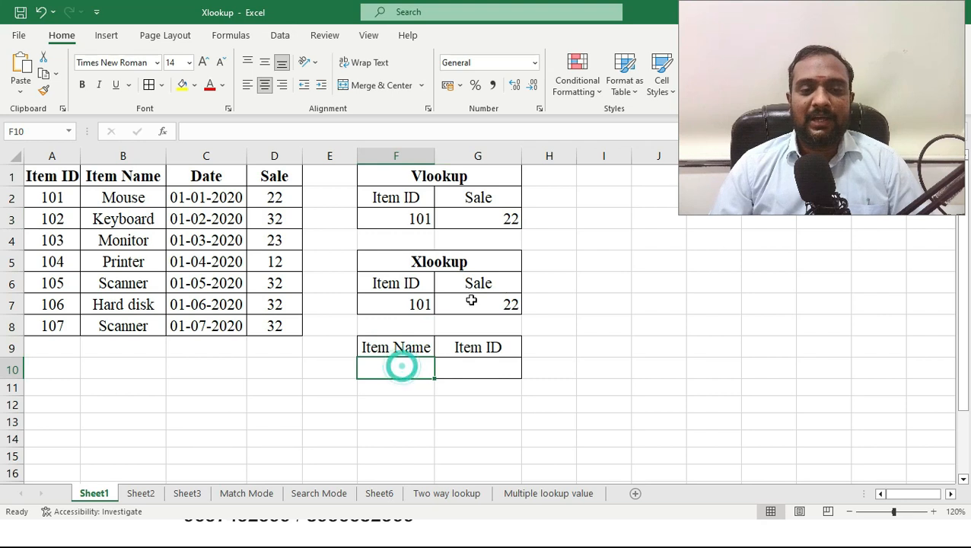
pyautogui.click(391, 282)
pyautogui.click(491, 281)
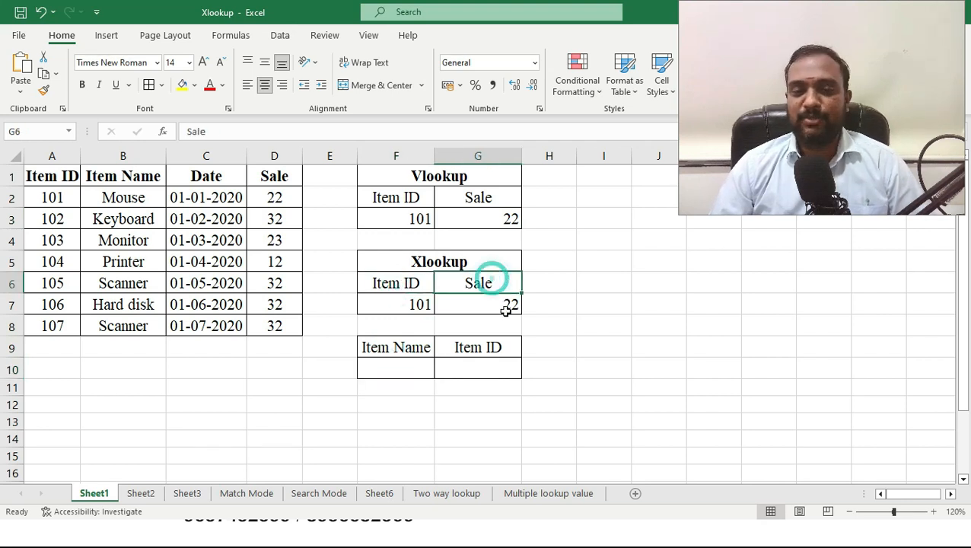
pyautogui.click(398, 347)
pyautogui.click(466, 347)
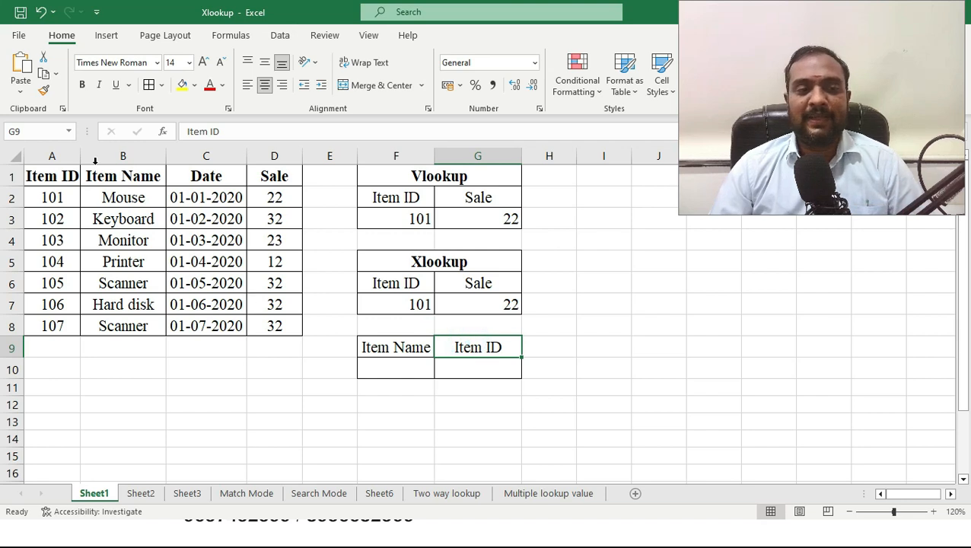
pyautogui.moveTo(113, 171); pyautogui.dragTo(131, 318)
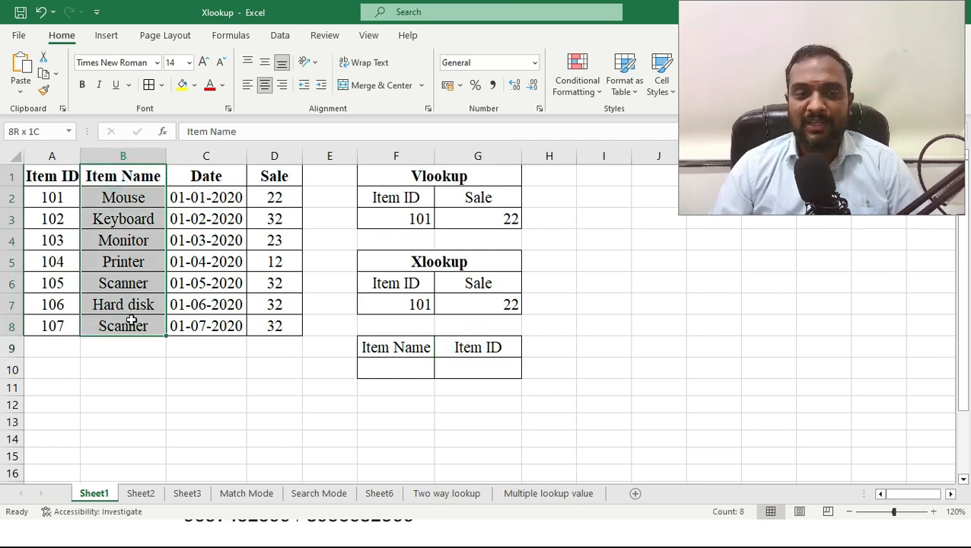
pyautogui.moveTo(54, 176); pyautogui.dragTo(58, 329)
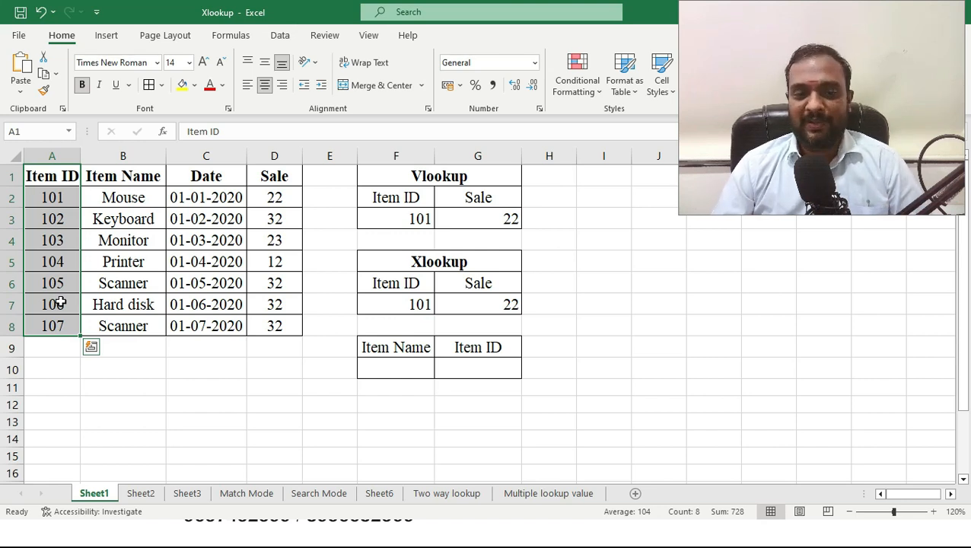
# - Enter =XLOOKUP(F10,B1:B8,A1:A8) in G10 to return the Item ID for a given Item Name
pyautogui.click(460, 373)
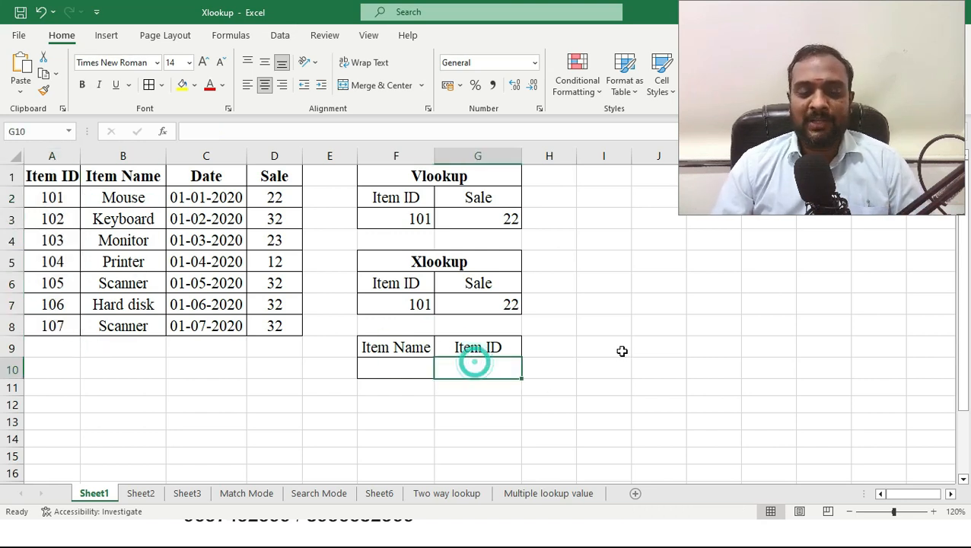
pyautogui.write('=')
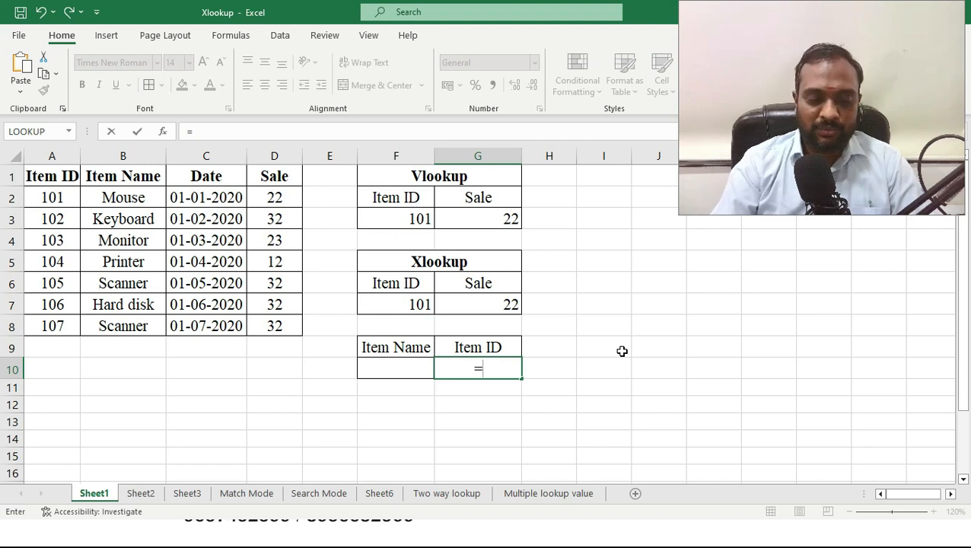
pyautogui.write('xloo')
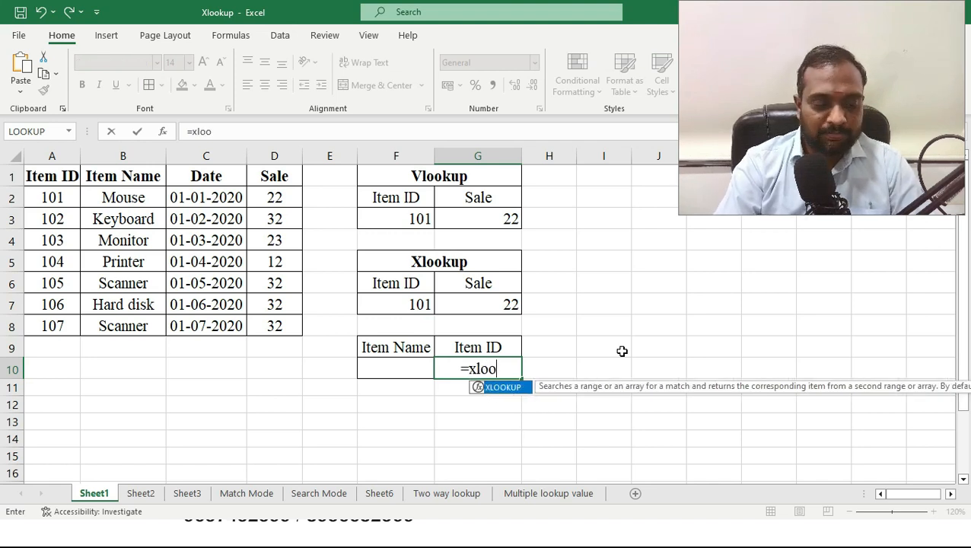
pyautogui.press('Tab')
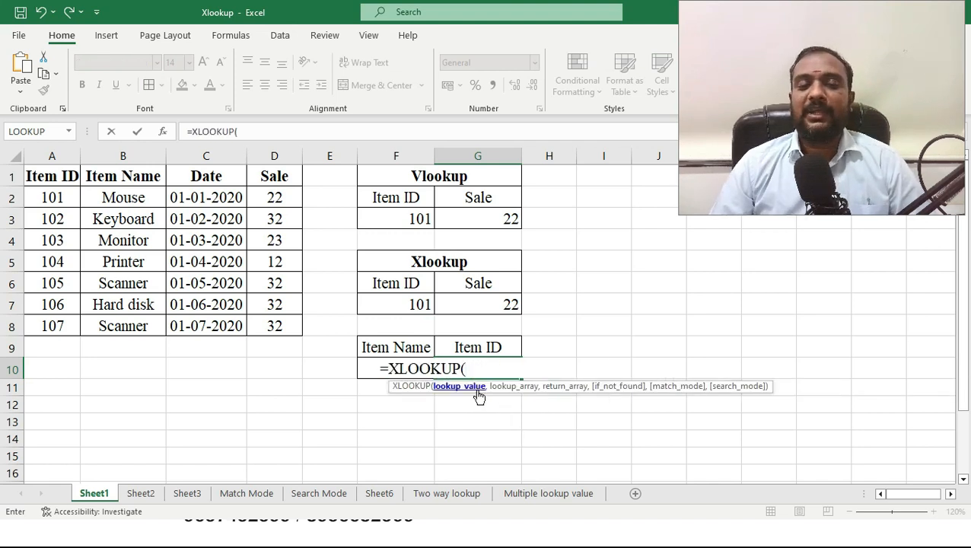
pyautogui.click(366, 370)
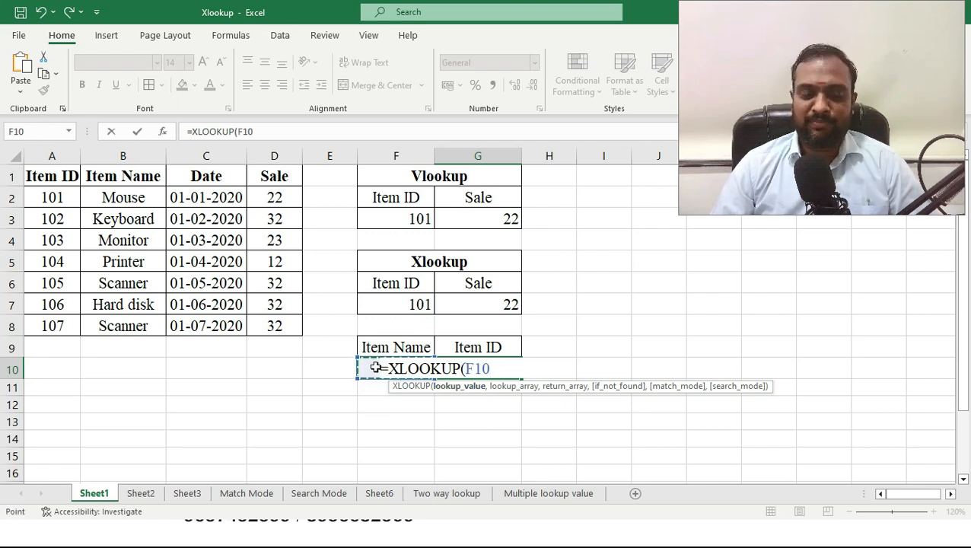
pyautogui.write(',')
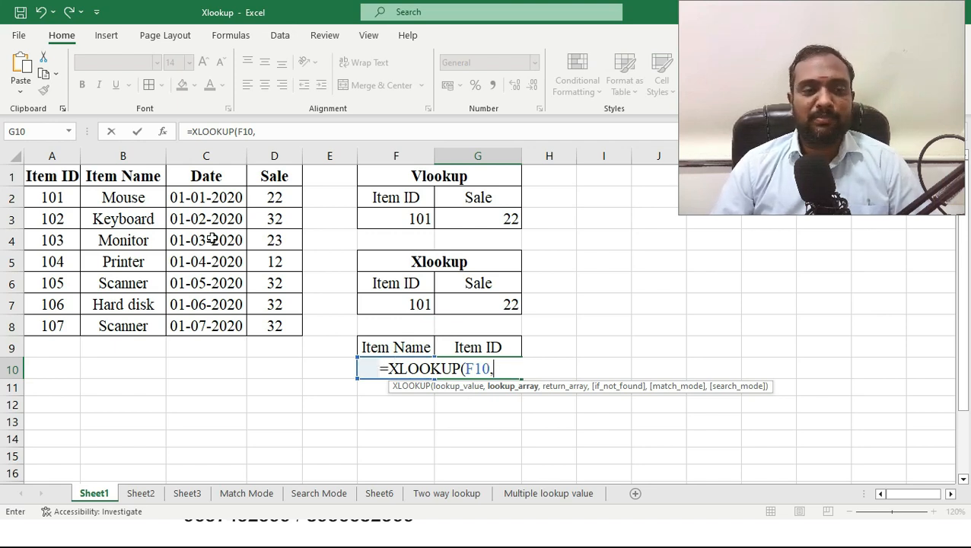
pyautogui.moveTo(125, 176); pyautogui.dragTo(136, 318)
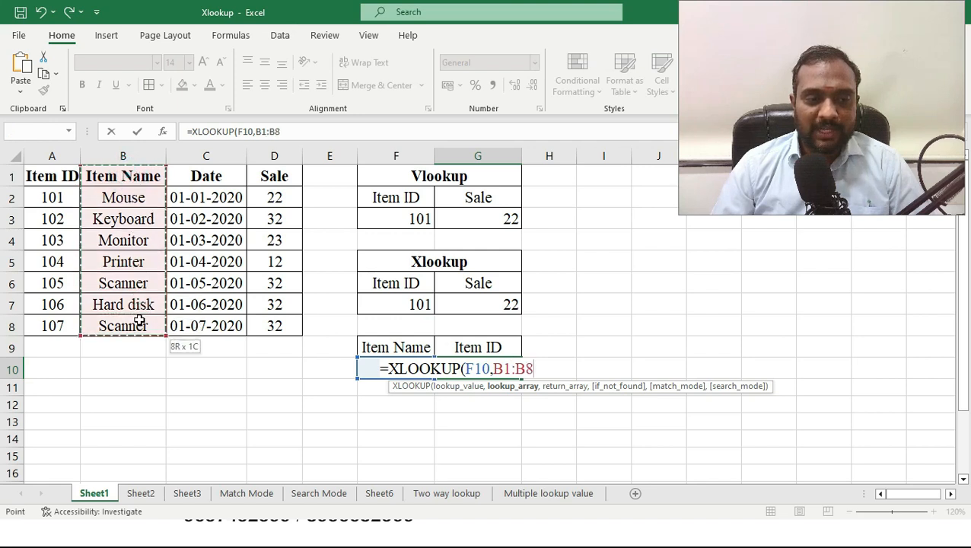
pyautogui.write(',')
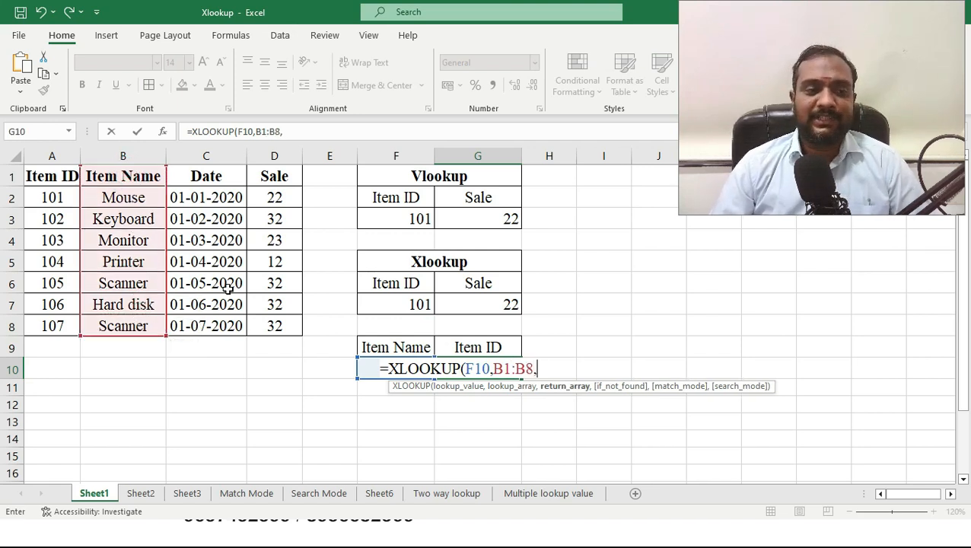
pyautogui.moveTo(46, 178); pyautogui.dragTo(52, 319)
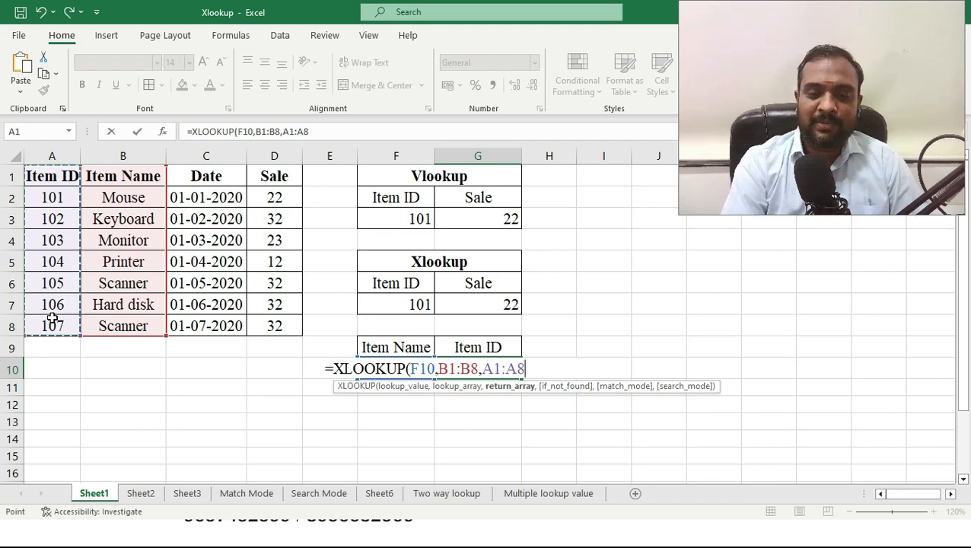
pyautogui.write(')')
pyautogui.hotkey('ctrl', 'Return')
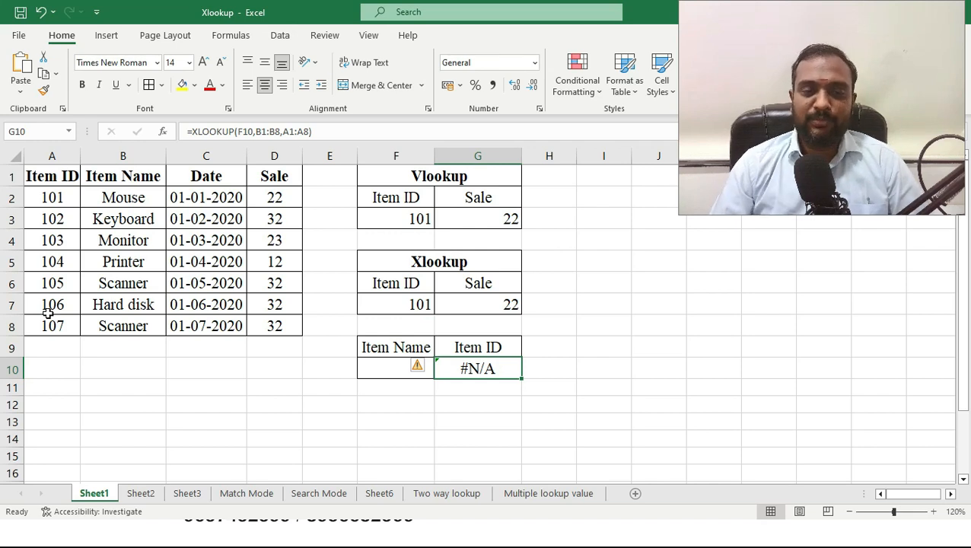
# - Enter Mouse as the Item Name lookup value in F10
pyautogui.click(371, 366)
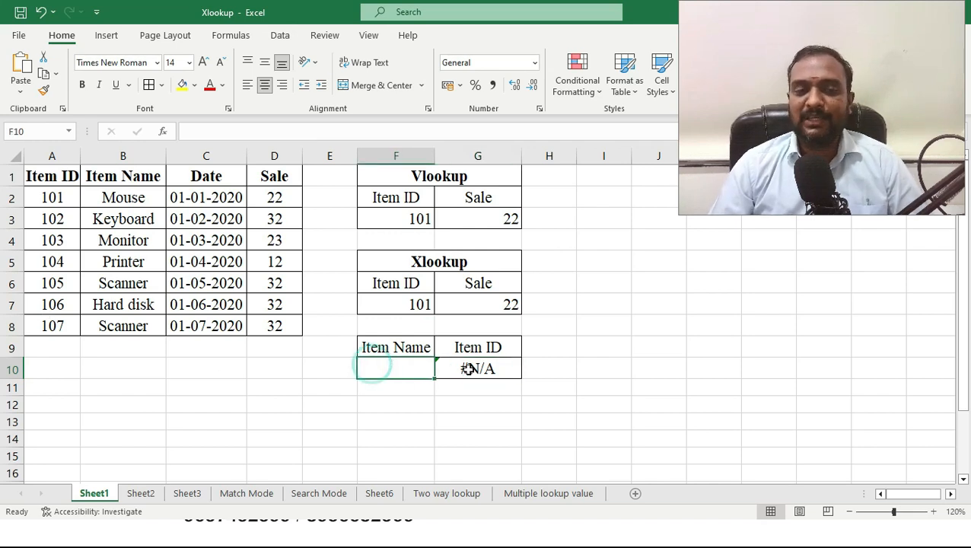
pyautogui.write('Mouse')
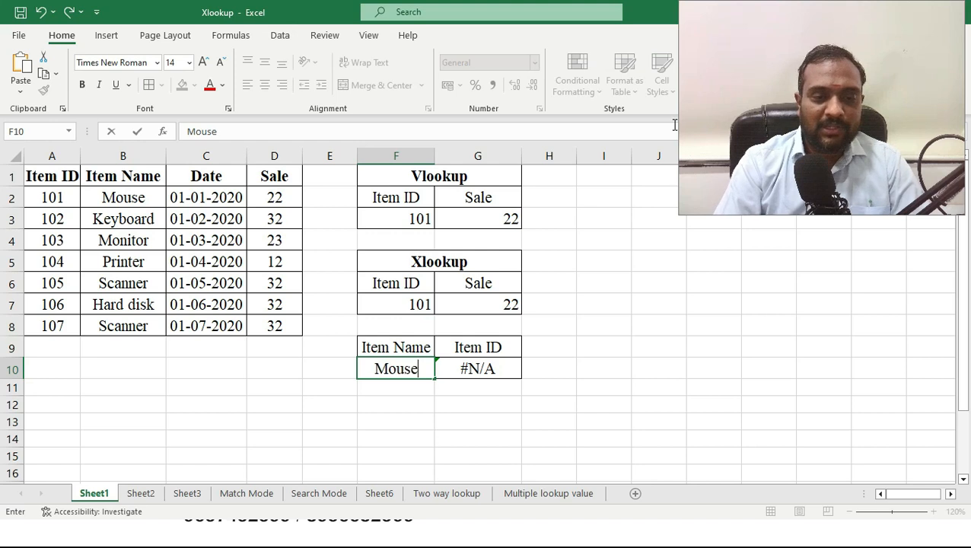
pyautogui.press('Return')
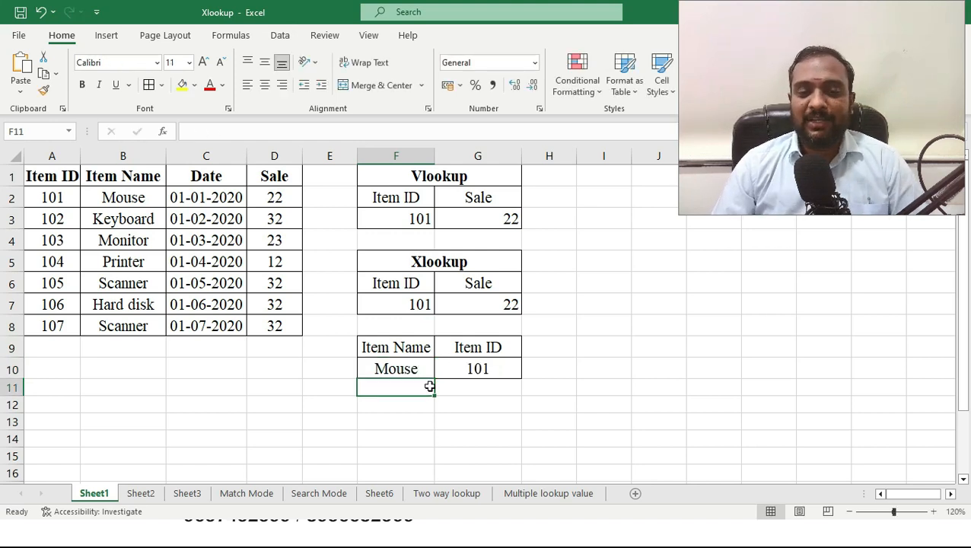
# - Examine the lookup value, lookup array and return array arguments of the Item ID formula in G10
pyautogui.doubleClick(462, 367)
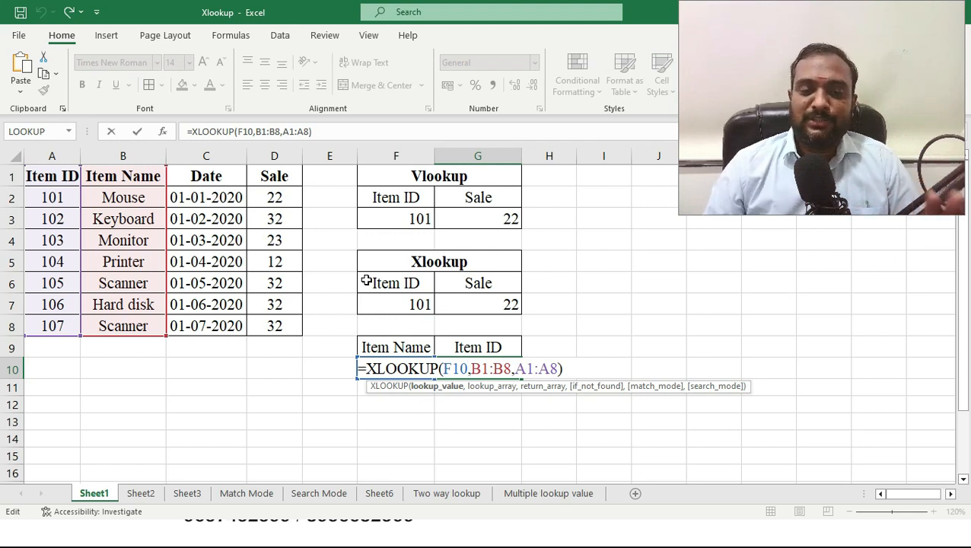
pyautogui.click(452, 365)
pyautogui.click(493, 370)
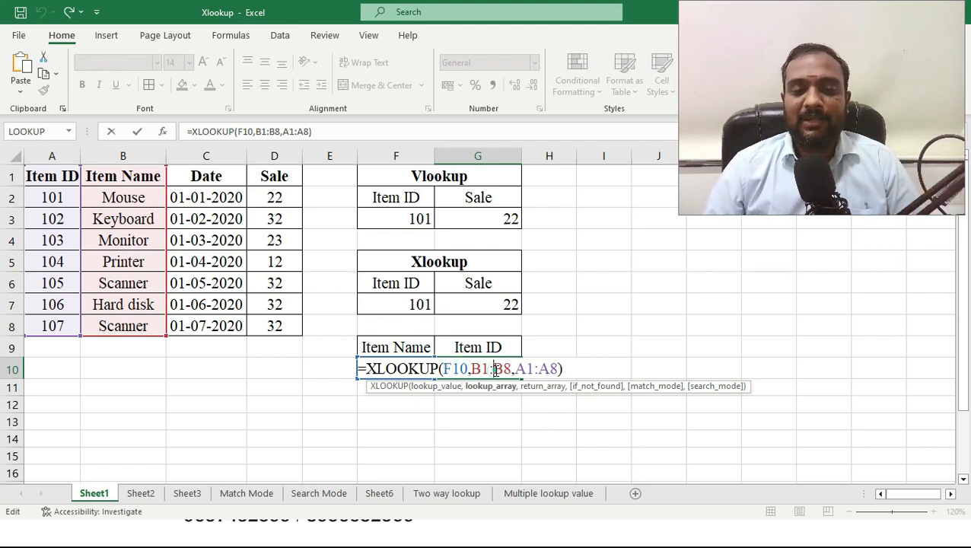
pyautogui.click(548, 370)
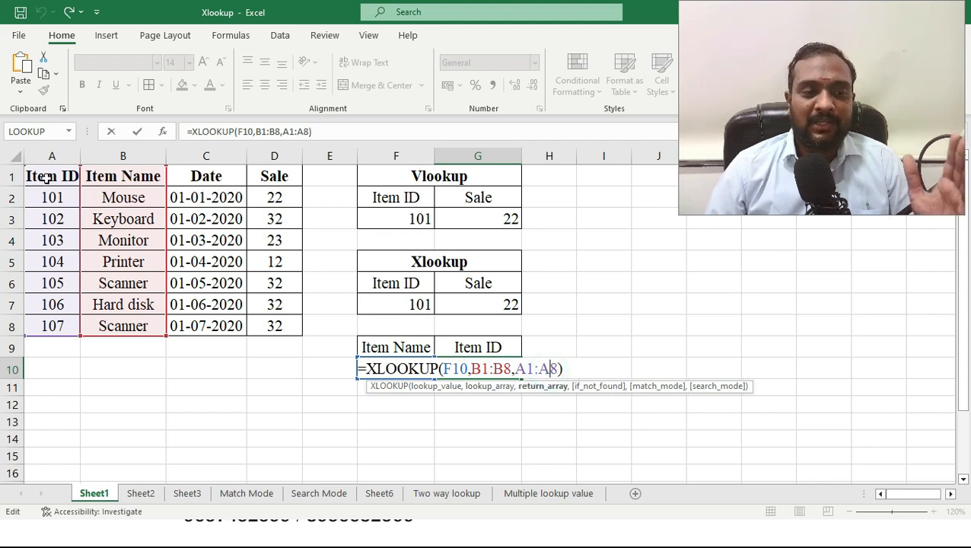
pyautogui.press('Return')
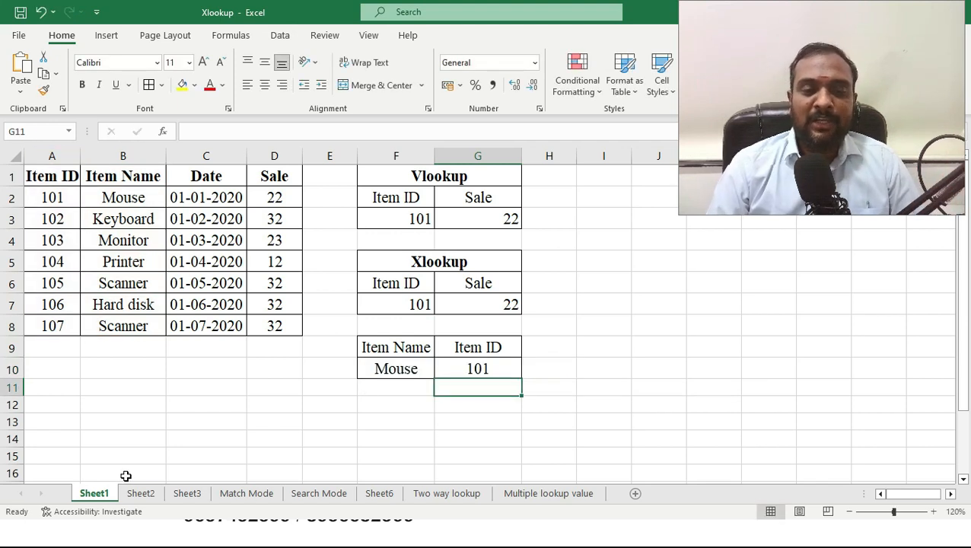
# - Change the Item Name in F10 to scanner and select the Item ID result in G10
pyautogui.press('Up')
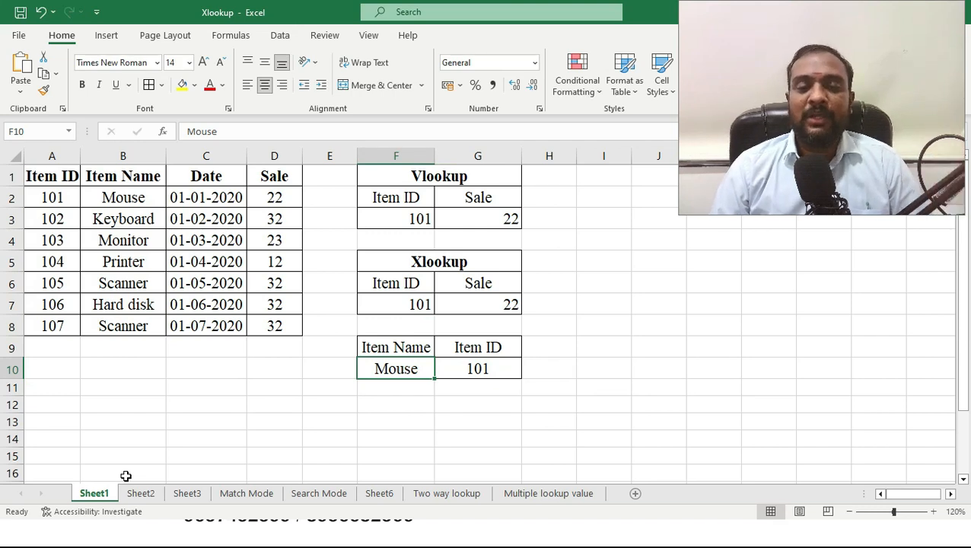
pyautogui.press('Right')
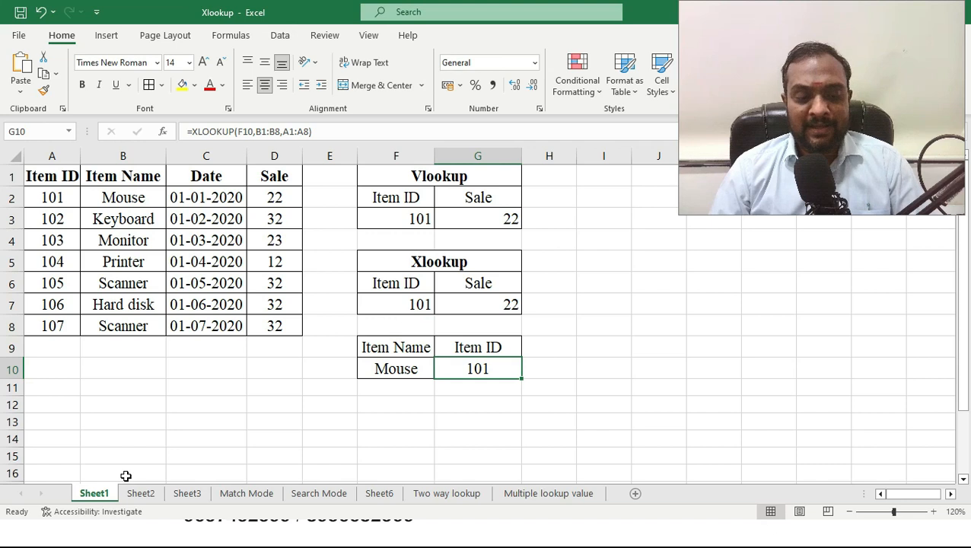
pyautogui.write('s')
pyautogui.press('Escape')
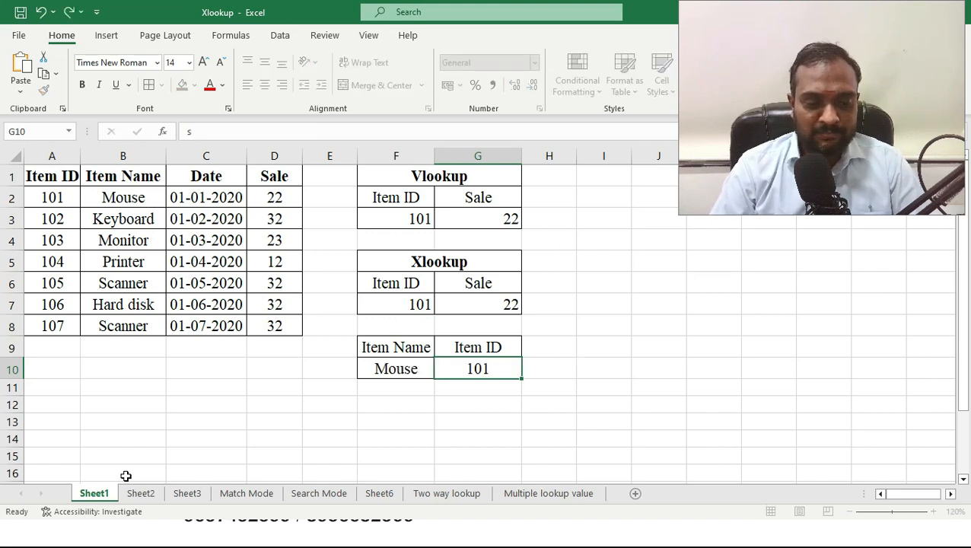
pyautogui.press('Left')
pyautogui.write('scanner')
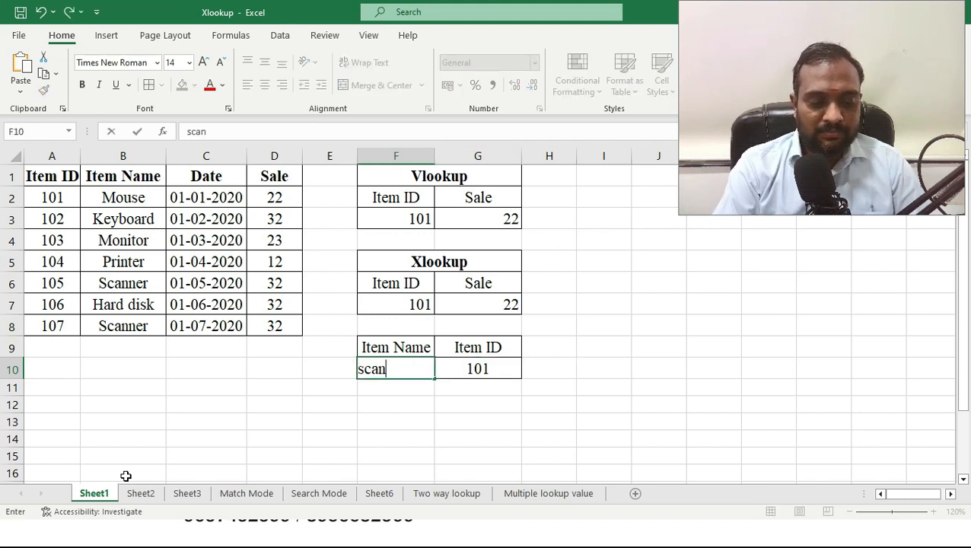
pyautogui.press('Return')
pyautogui.press('Up')
pyautogui.press('Right')
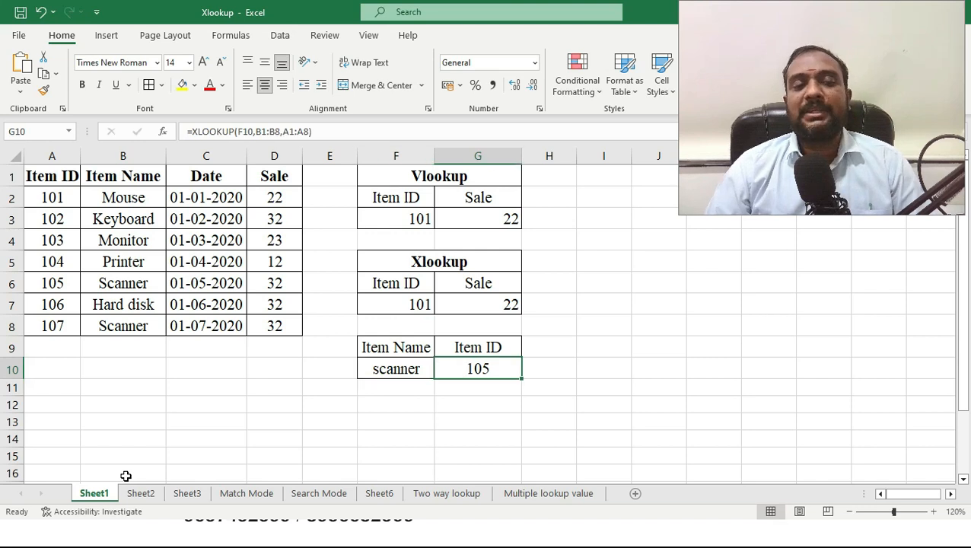
# - Compare the Item Name entries in B2:B8, including both Scanner rows and the Item ID in A6, with the result in G10
pyautogui.click(109, 325)
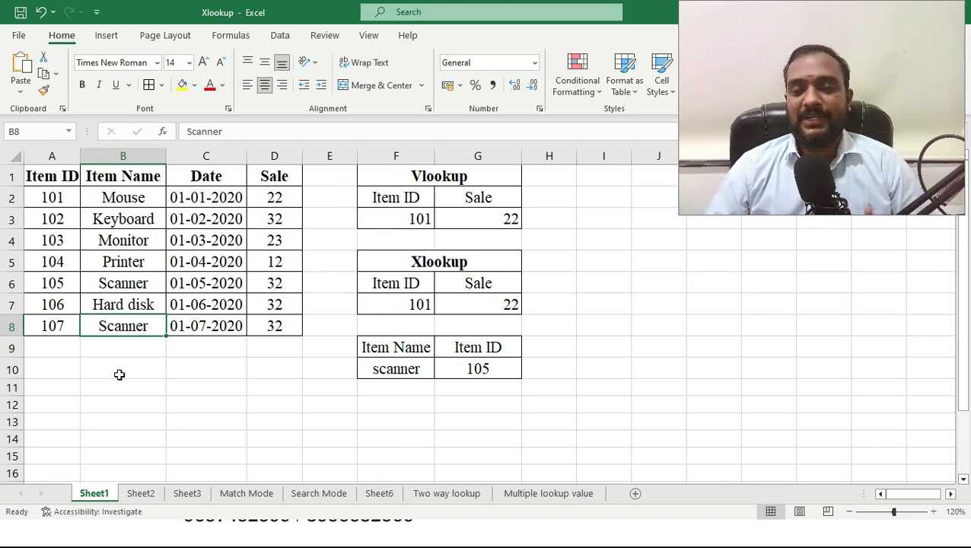
pyautogui.click(125, 191)
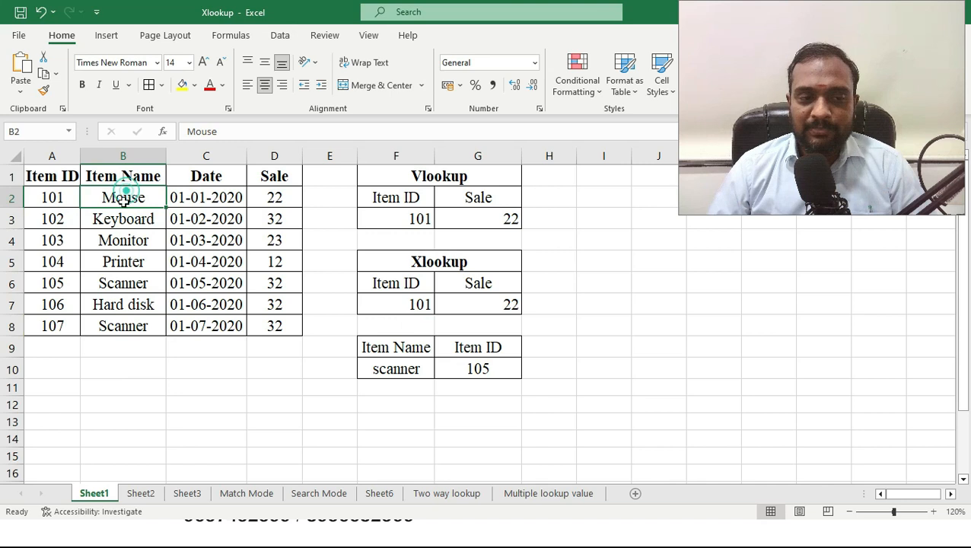
pyautogui.click(129, 327)
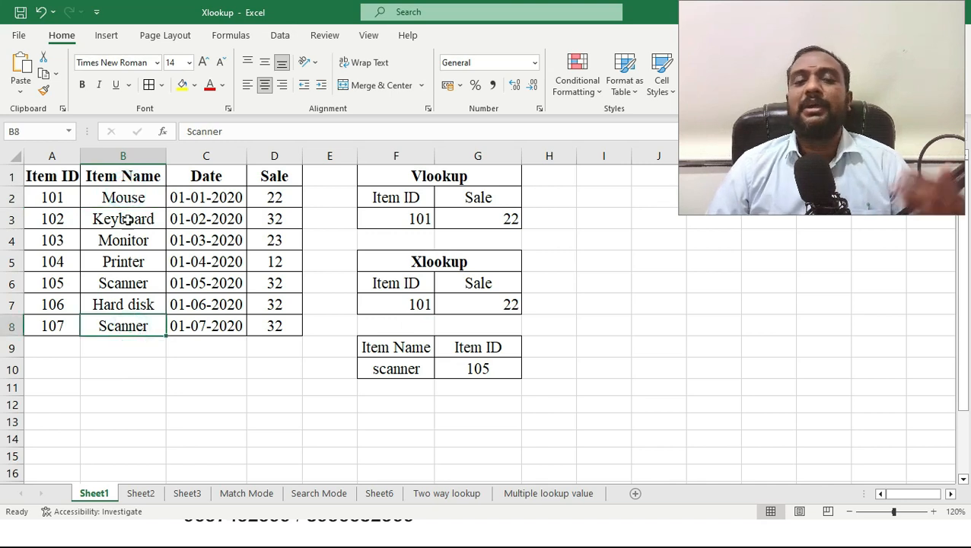
pyautogui.click(130, 194)
pyautogui.click(126, 325)
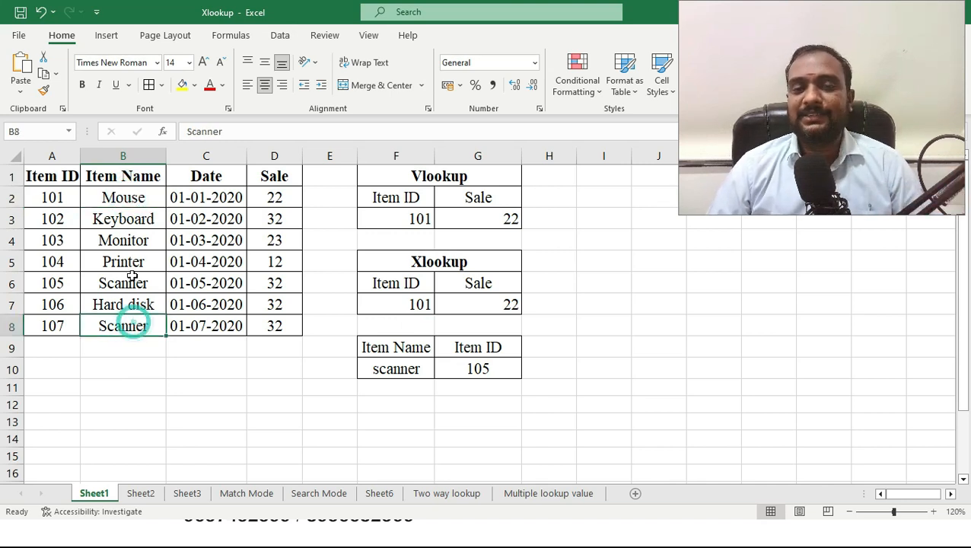
pyautogui.click(129, 199)
pyautogui.click(124, 284)
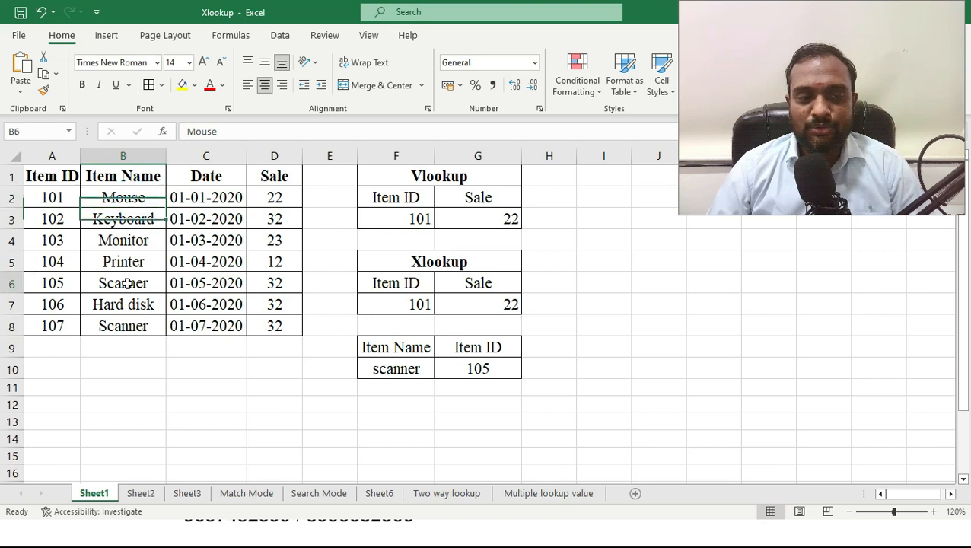
pyautogui.click(61, 285)
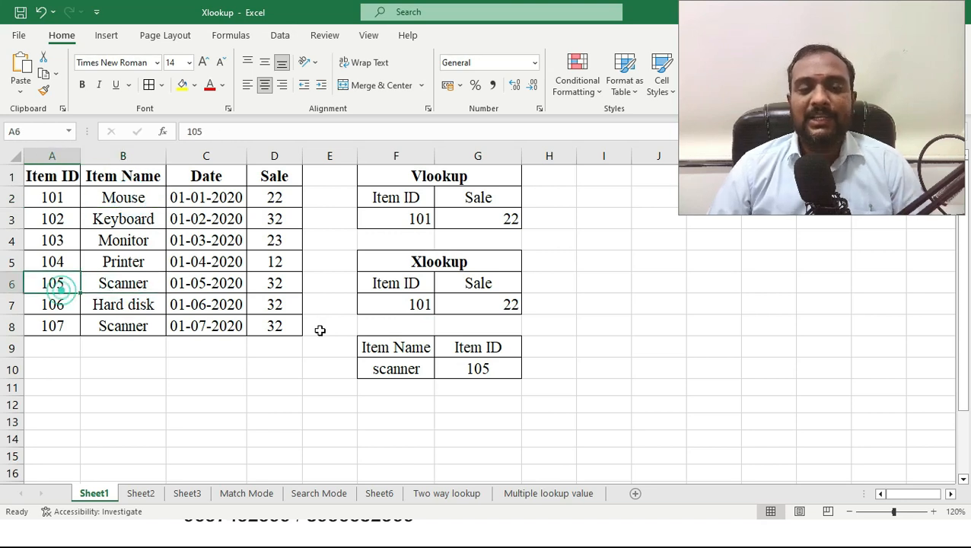
pyautogui.click(476, 367)
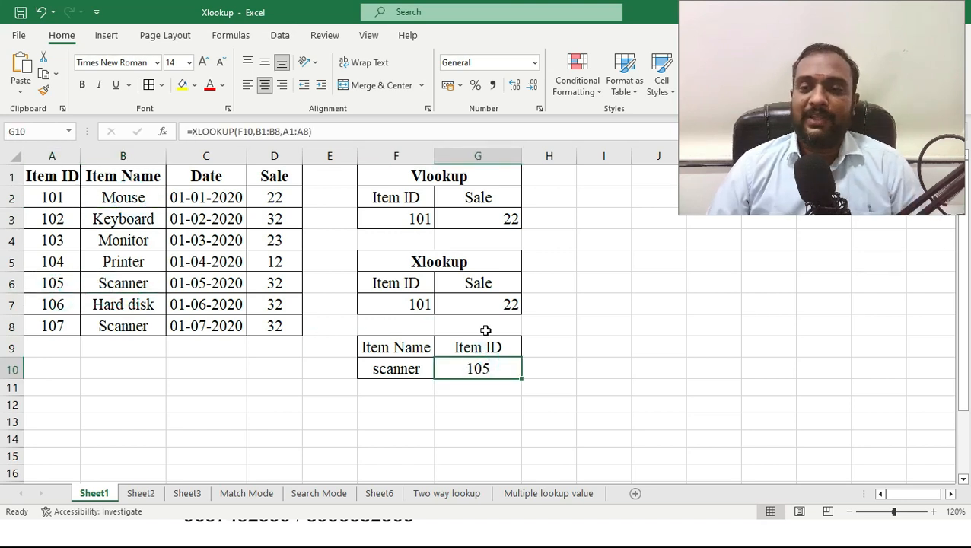
# - Change the Item Name lookup value in F10 to mobile and check the Item ID result in G10
pyautogui.click(412, 368)
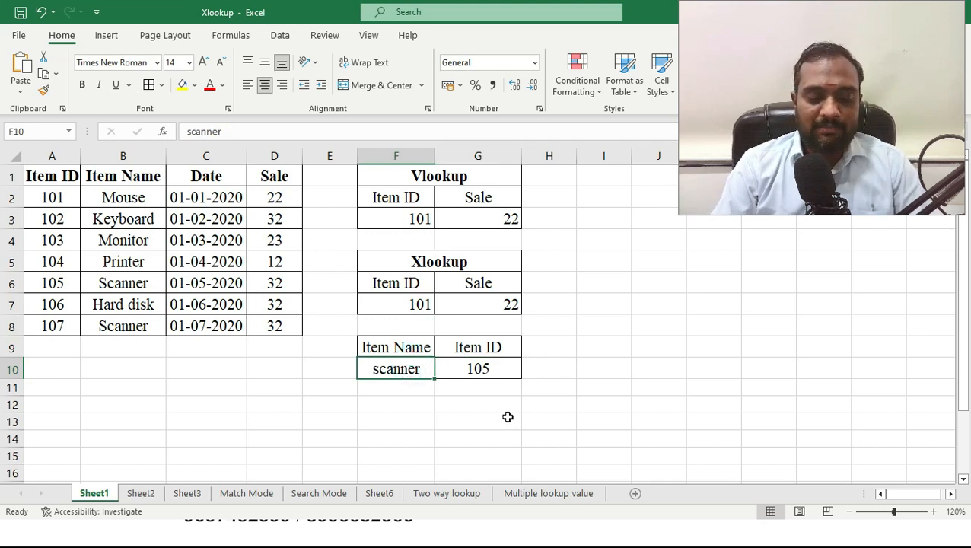
pyautogui.write('mobile')
pyautogui.press('Return')
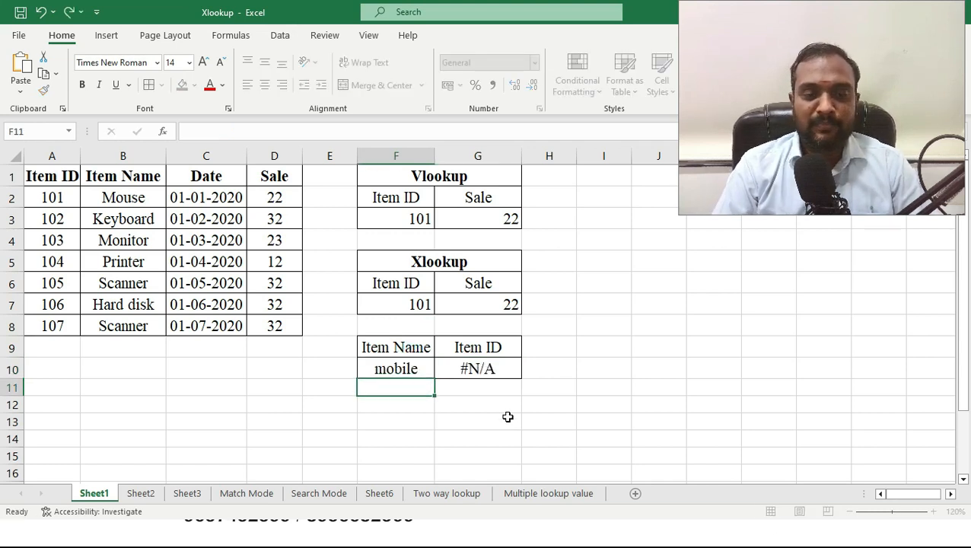
pyautogui.press('Up')
pyautogui.press('Right')
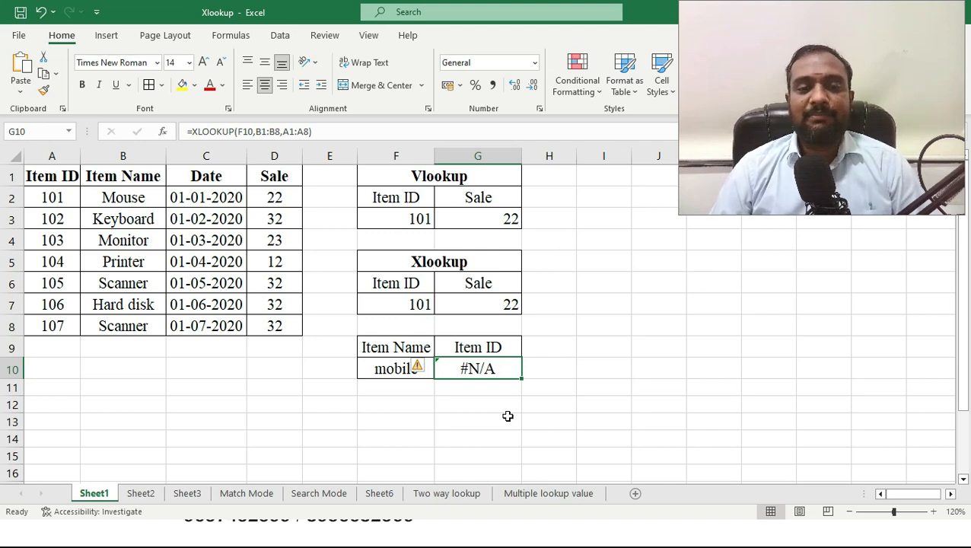
pyautogui.press('Left')
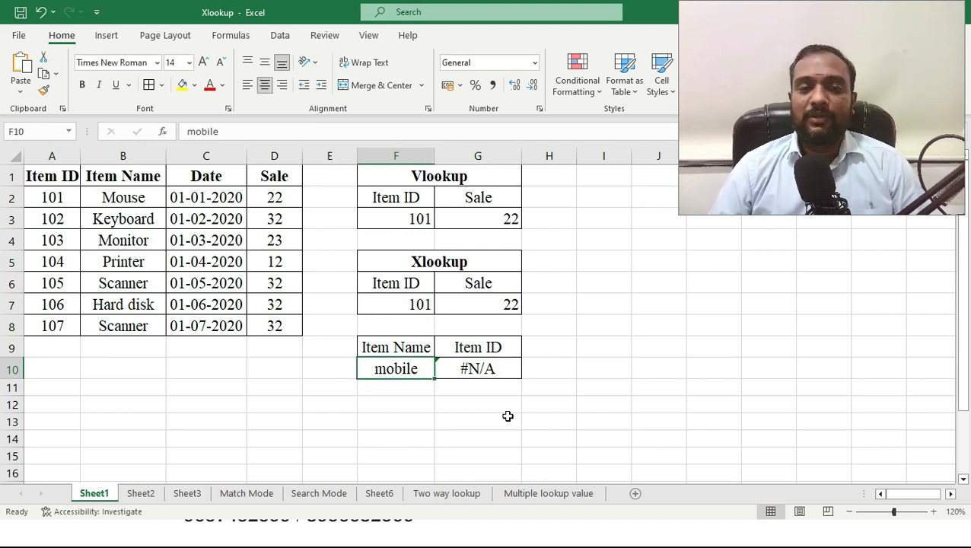
# - Set the Vlookup Item ID in F3 to 111 and select the Sale result in G3
pyautogui.click(392, 215)
pyautogui.write('111\\')
pyautogui.press('BackSpace')
pyautogui.hotkey('ctrl', 'Return')
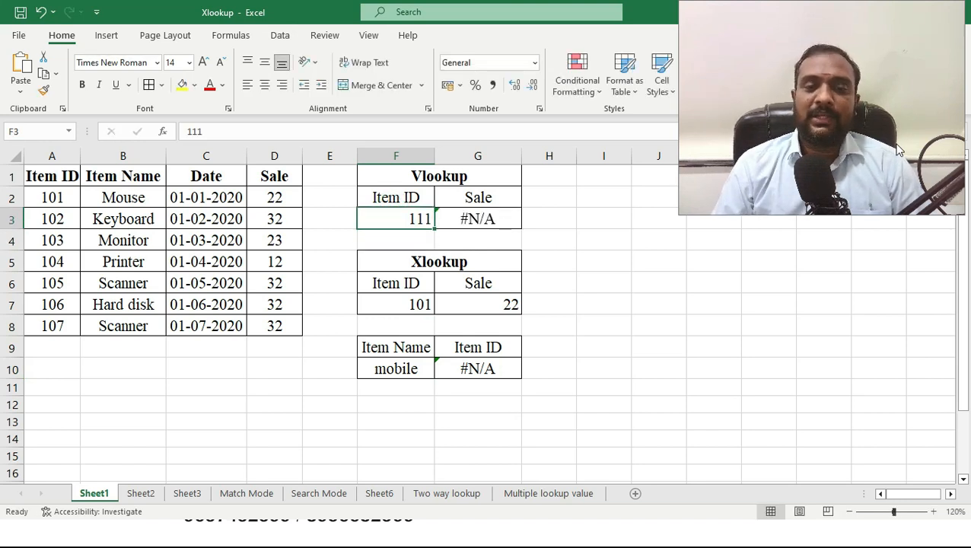
pyautogui.press('Right')
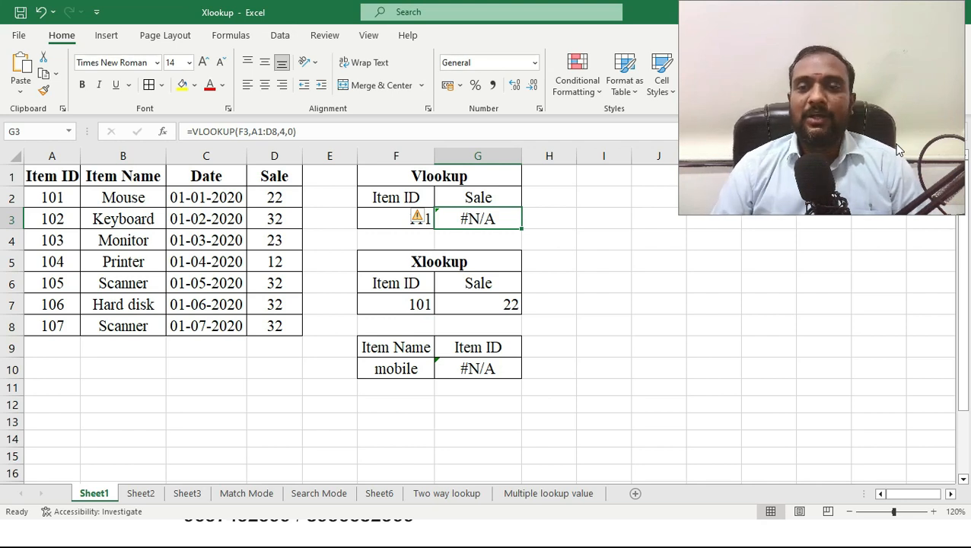
# - Add "Not Found" as the if_not_found argument of the XLOOKUP formula in G10
pyautogui.click(486, 369)
pyautogui.doubleClick(486, 369)
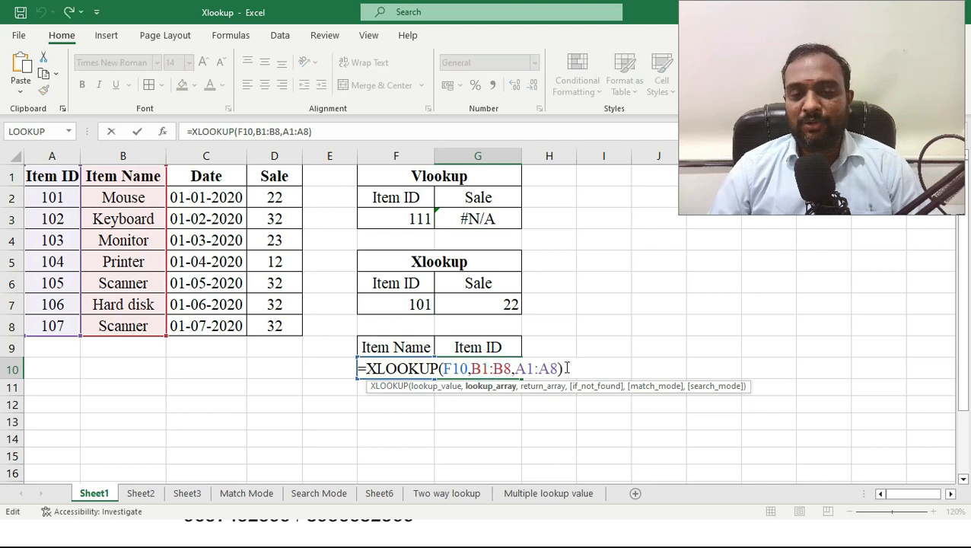
pyautogui.press('BackSpace')
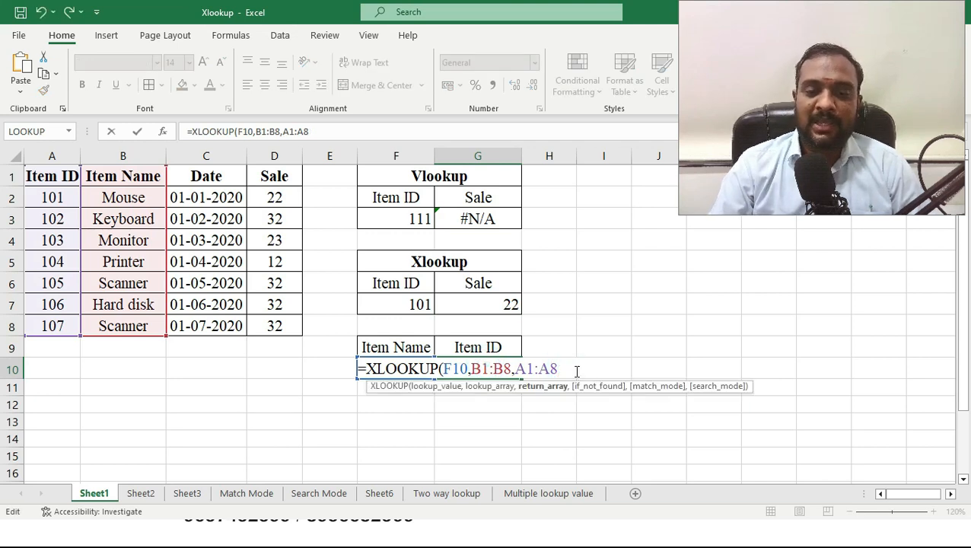
pyautogui.write(',')
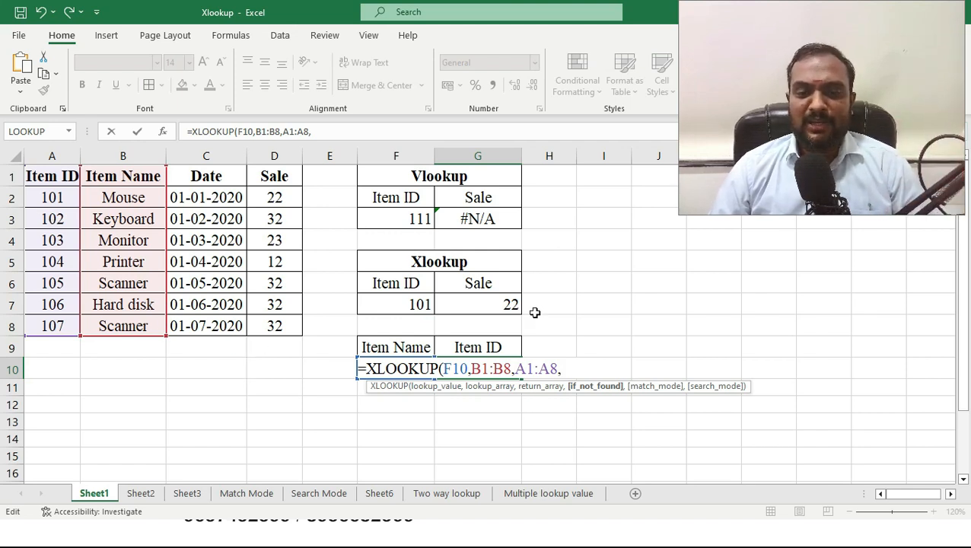
pyautogui.write('"')
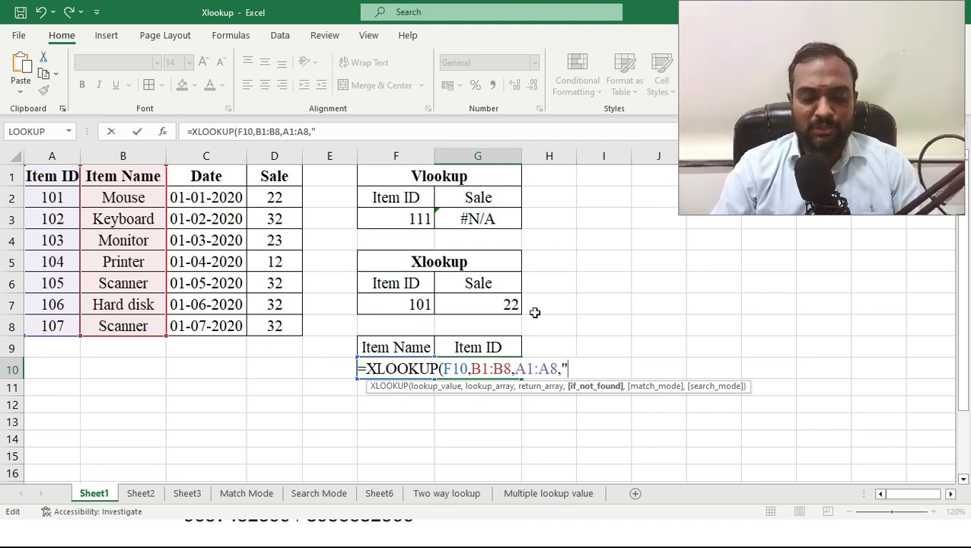
pyautogui.write('Not Found')
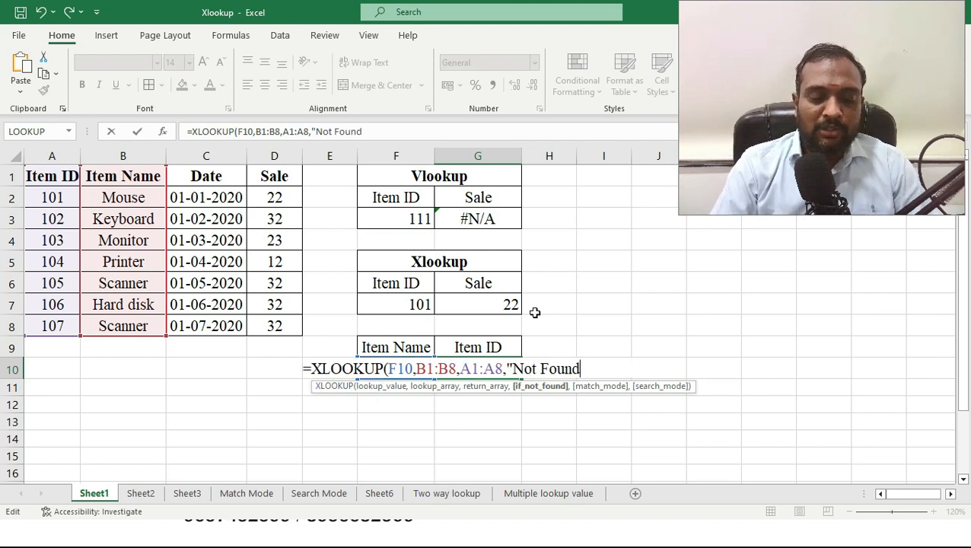
pyautogui.write('"')
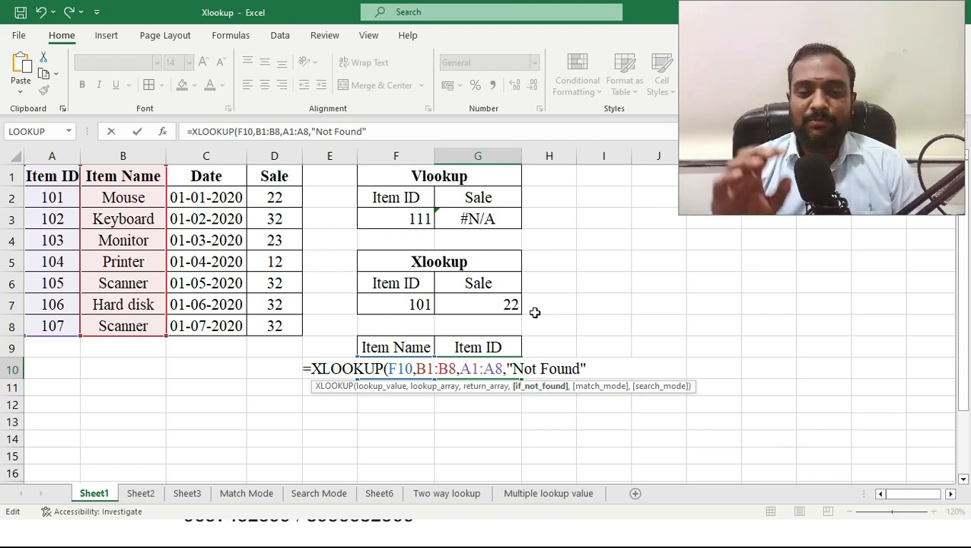
pyautogui.write(')')
pyautogui.press('Return')
pyautogui.press('Up')
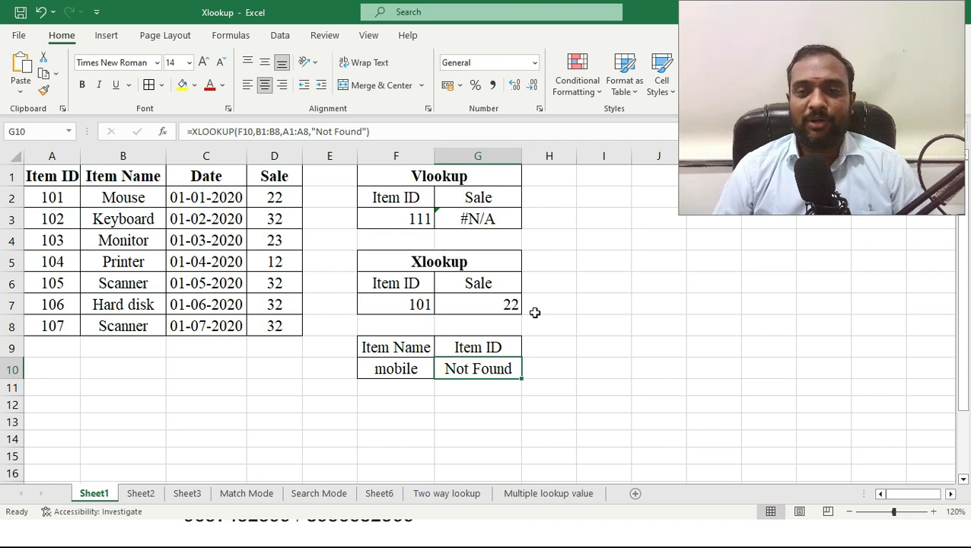
# - Change the Item Name lookup value in F10 to printer
pyautogui.press('Left')
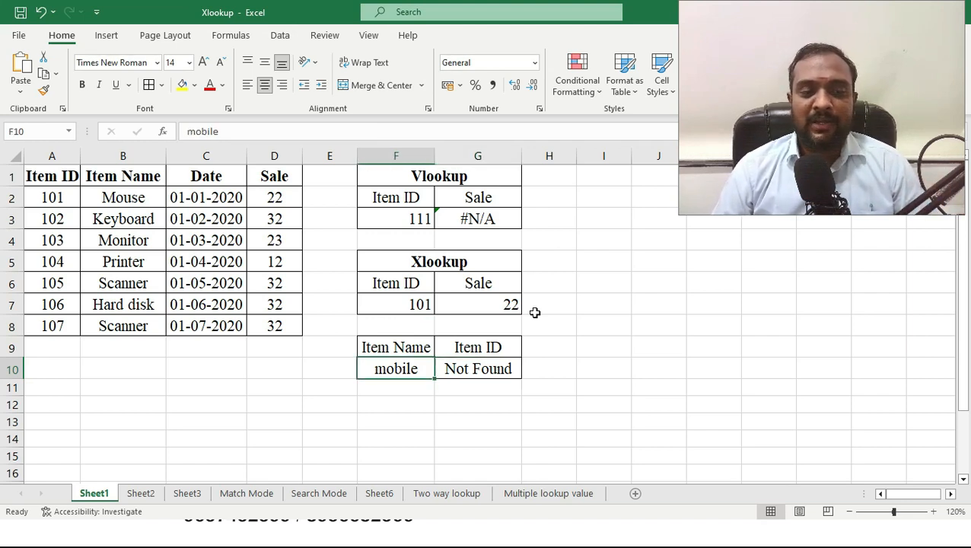
pyautogui.write('printer')
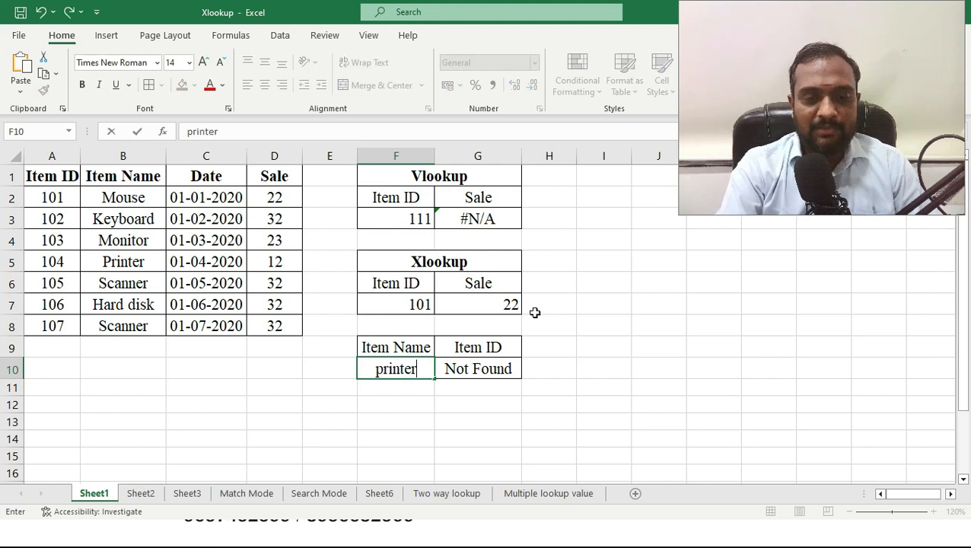
pyautogui.press('Tab')
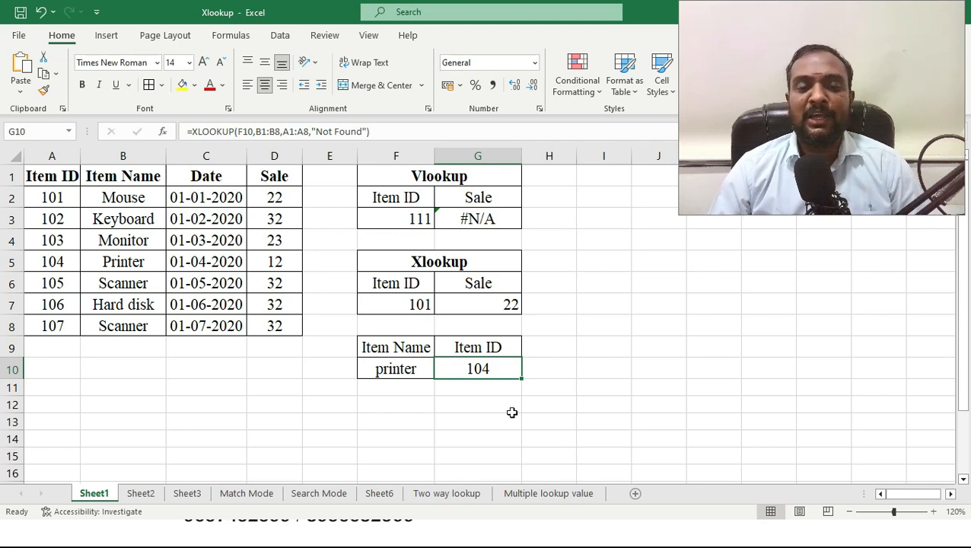
# - Examine the if_not_found argument of the Item ID formula in G10
pyautogui.doubleClick(477, 368)
pyautogui.click(560, 390)
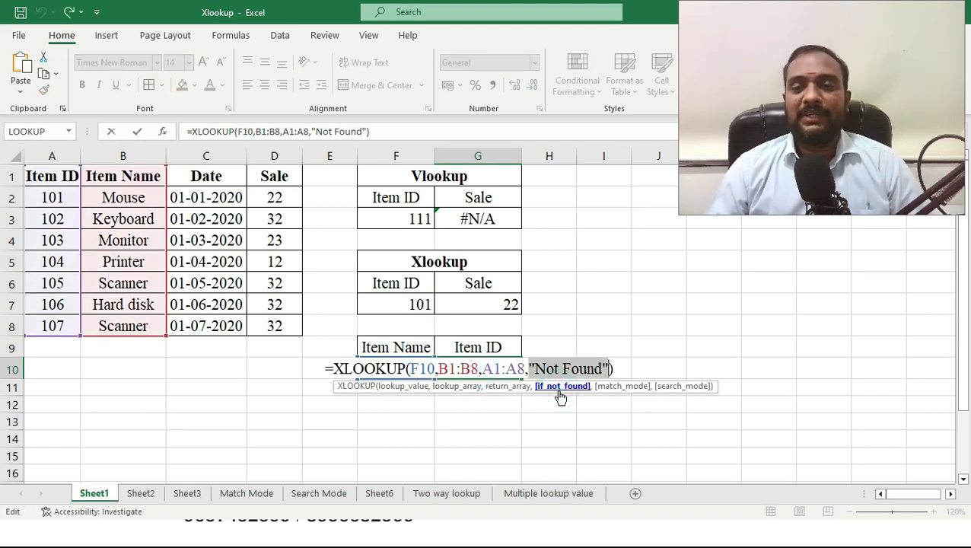
pyautogui.press('Return')
pyautogui.press('Up')
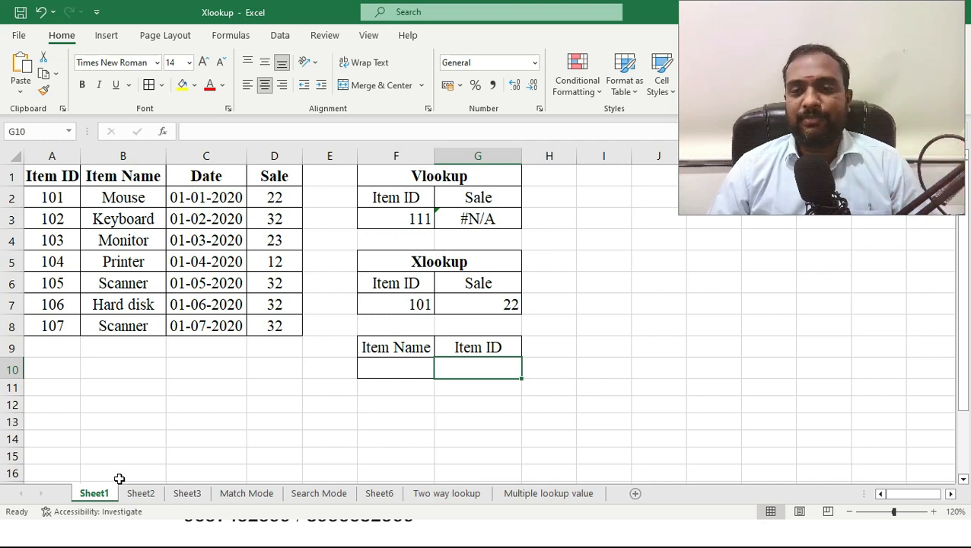
# - Open Sheet2 and examine the Date lookup value in H2, the Item Name formula in I2 and the Date and Item Name columns
pyautogui.click(140, 493)
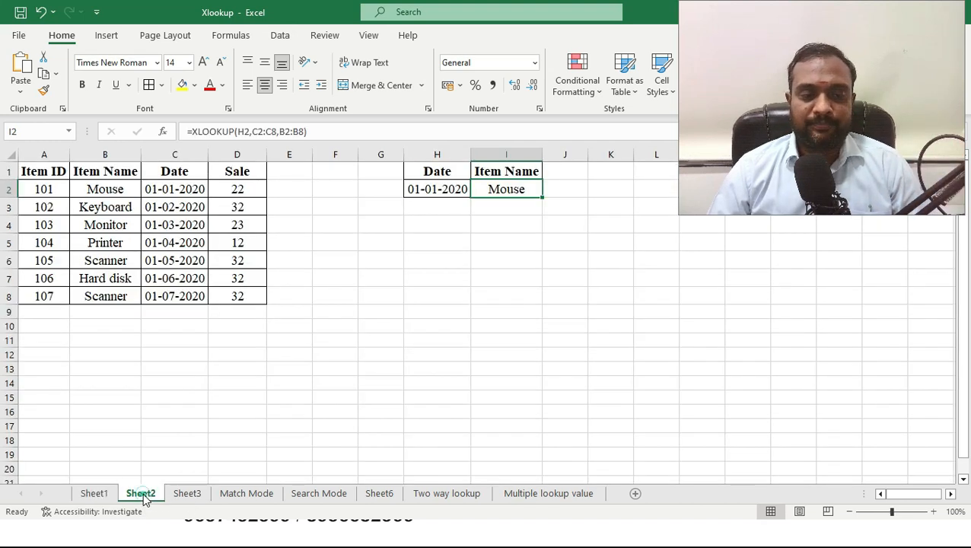
pyautogui.click(437, 312)
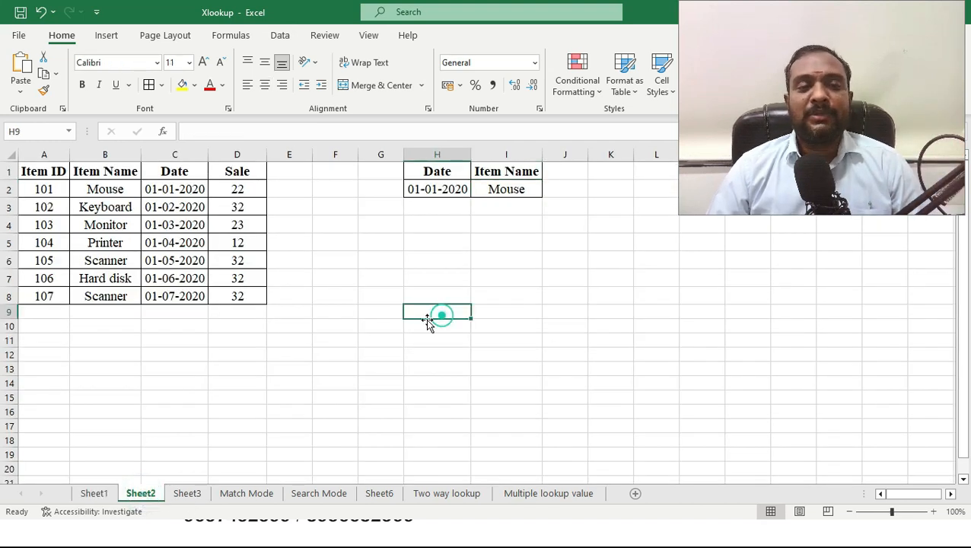
pyautogui.click(440, 188)
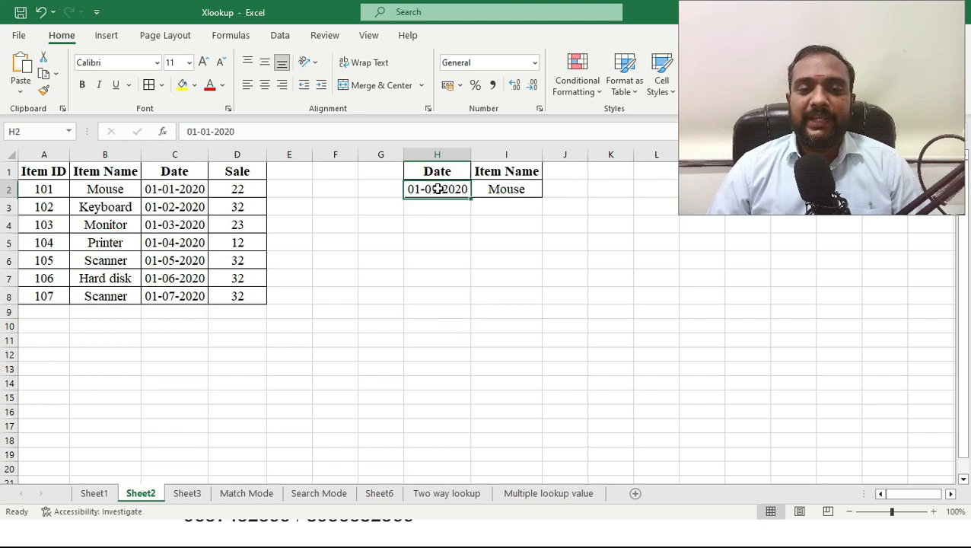
pyautogui.click(498, 188)
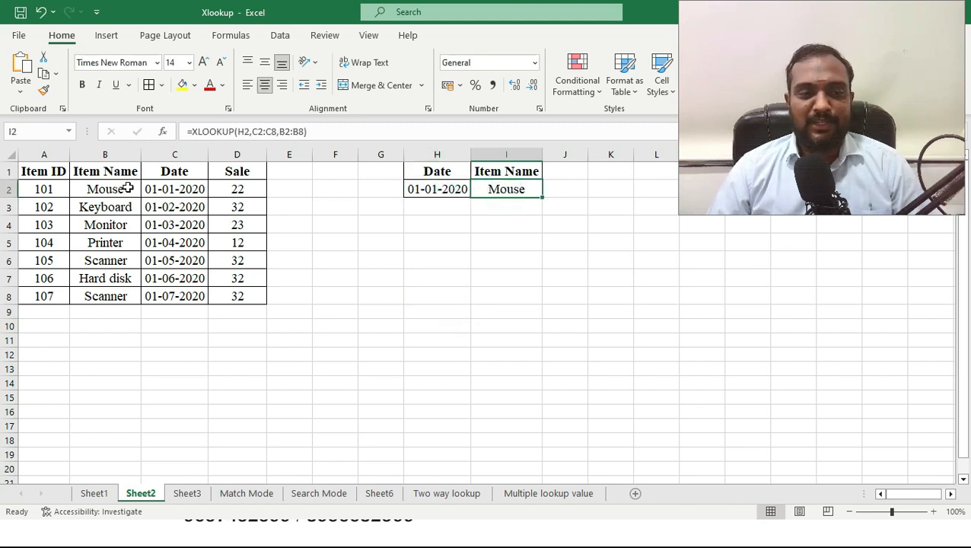
pyautogui.moveTo(173, 171); pyautogui.dragTo(176, 279)
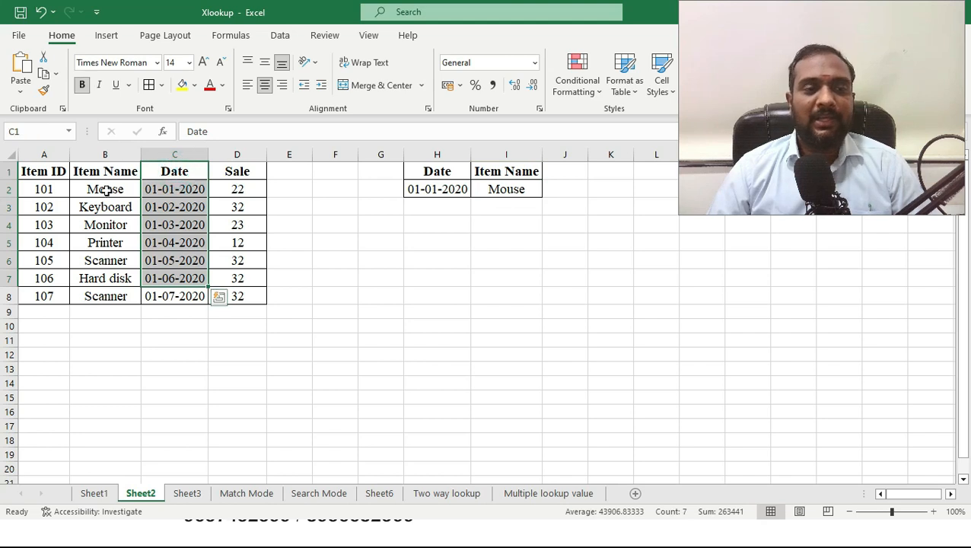
pyautogui.moveTo(97, 171); pyautogui.dragTo(101, 263)
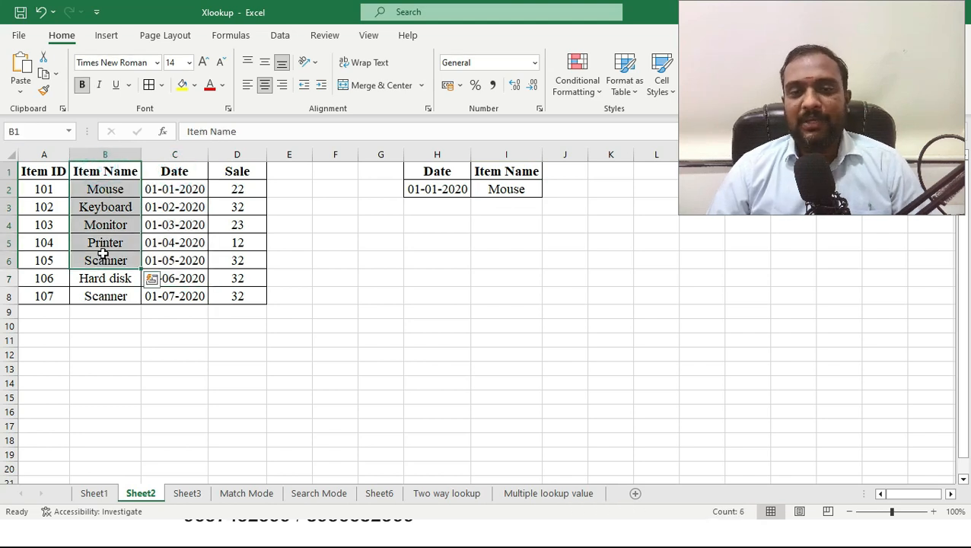
# - Start a new XLOOKUP formula in I2 with the Date in H2 as the lookup value
pyautogui.click(498, 187)
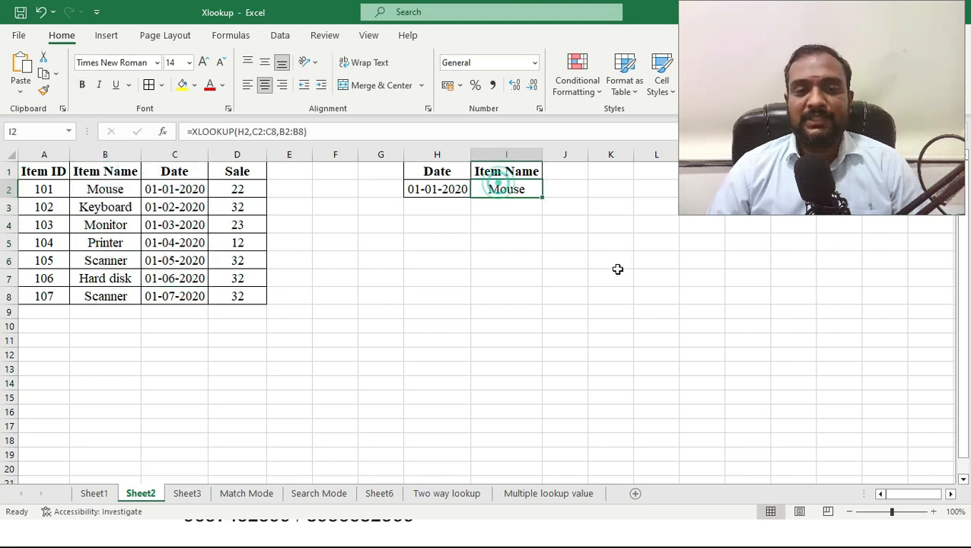
pyautogui.write('=')
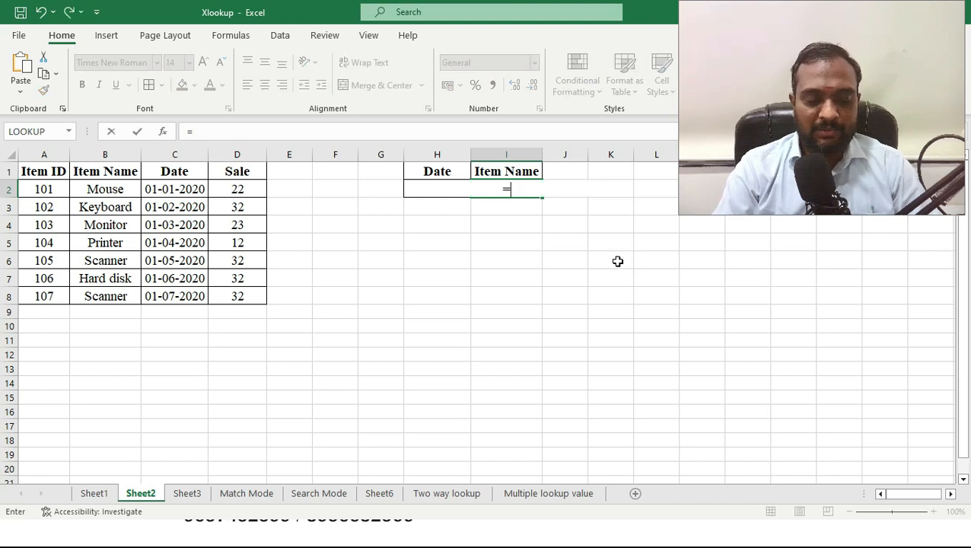
pyautogui.write('xlookup')
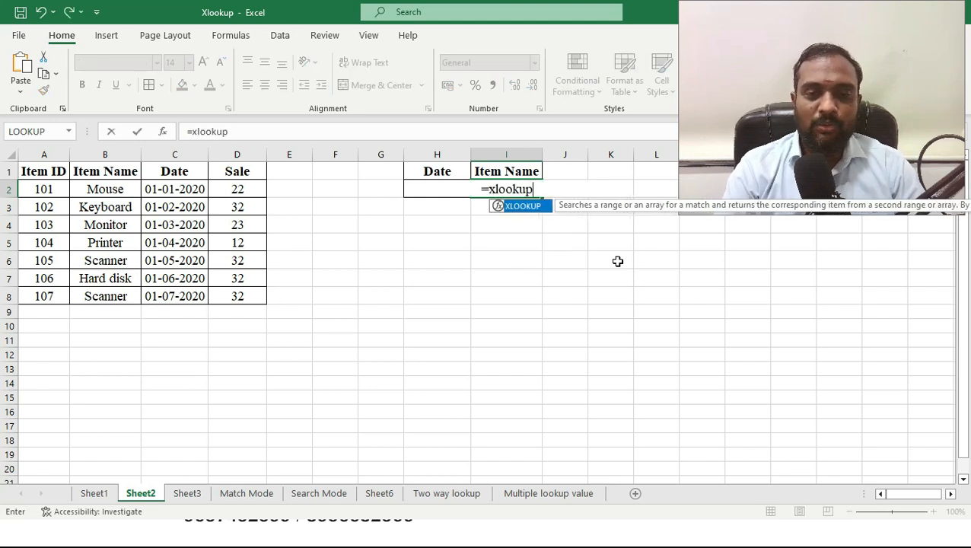
pyautogui.write('(')
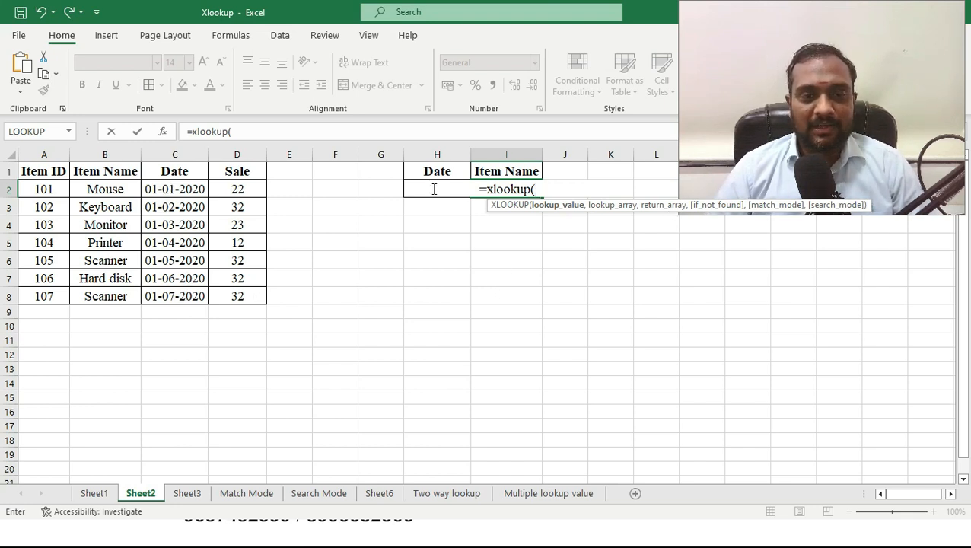
pyautogui.click(430, 185)
pyautogui.click(408, 185)
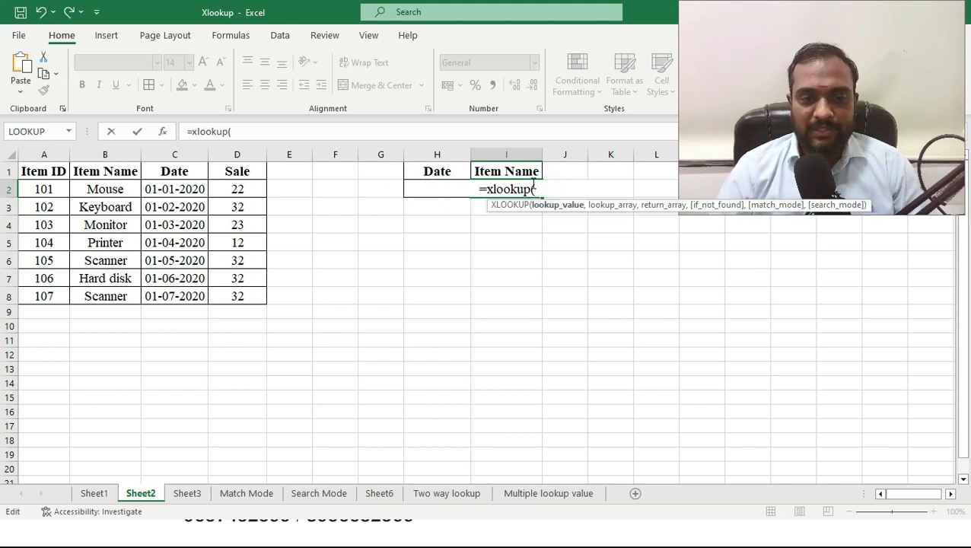
pyautogui.write('H2')
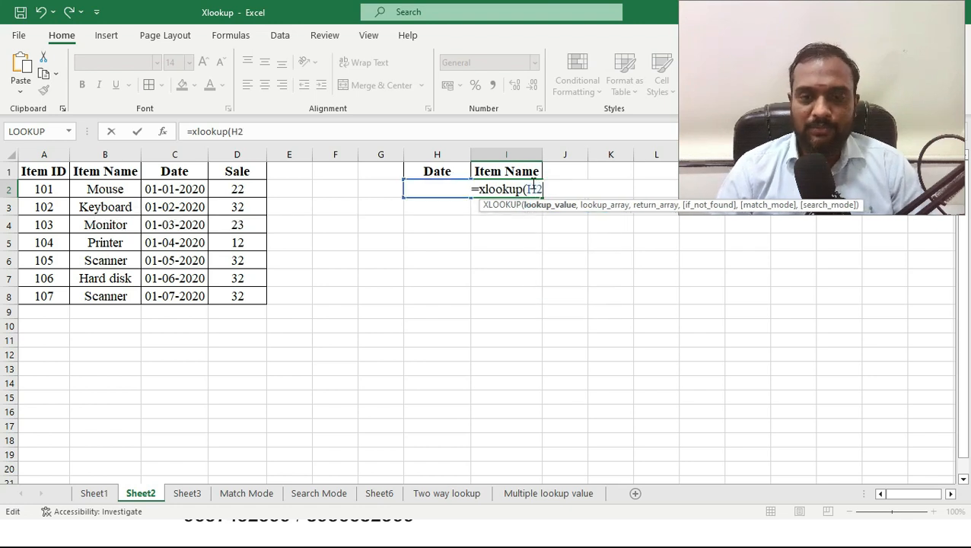
pyautogui.write(',')
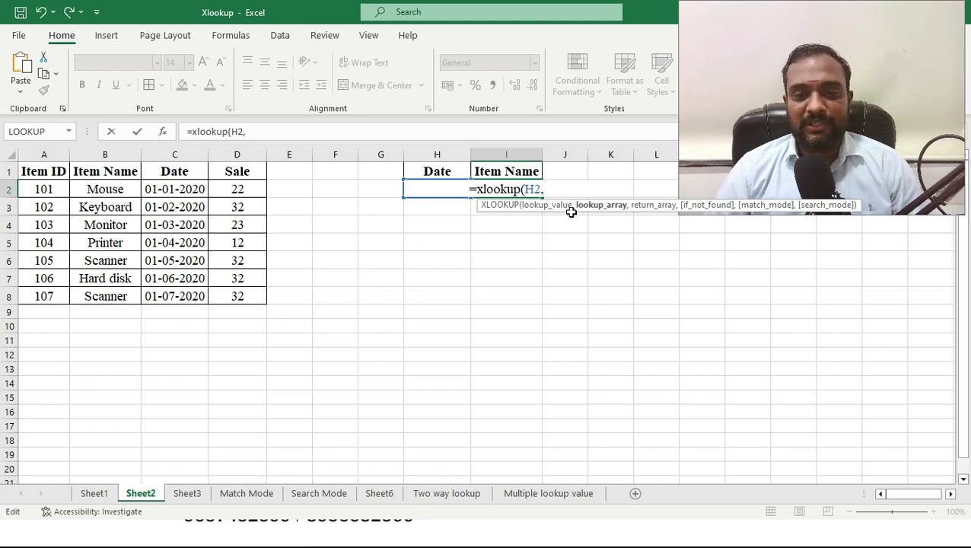
# - Complete the Item Name formula in I2 with C1:C8 as the lookup array and B1:B8 as the return array
pyautogui.moveTo(164, 178); pyautogui.dragTo(197, 296)
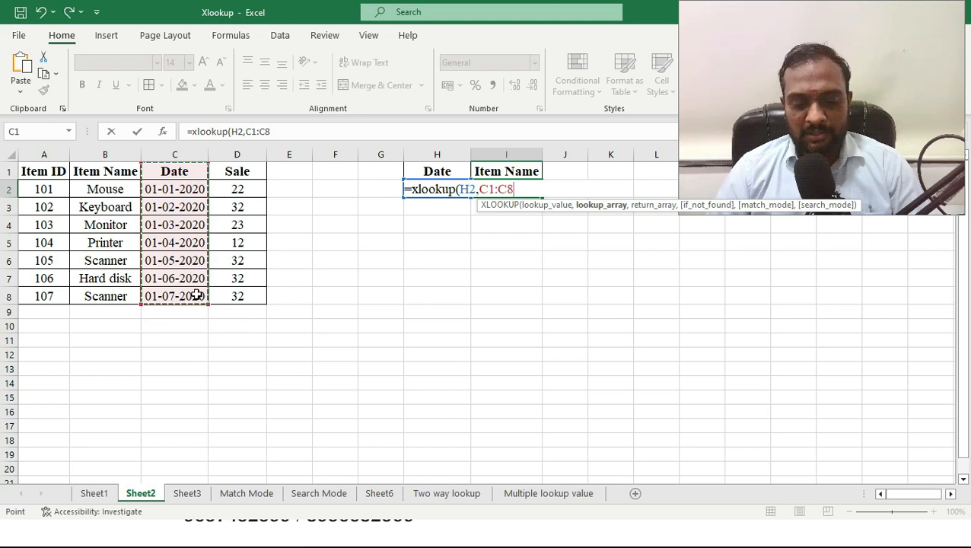
pyautogui.write(',.')
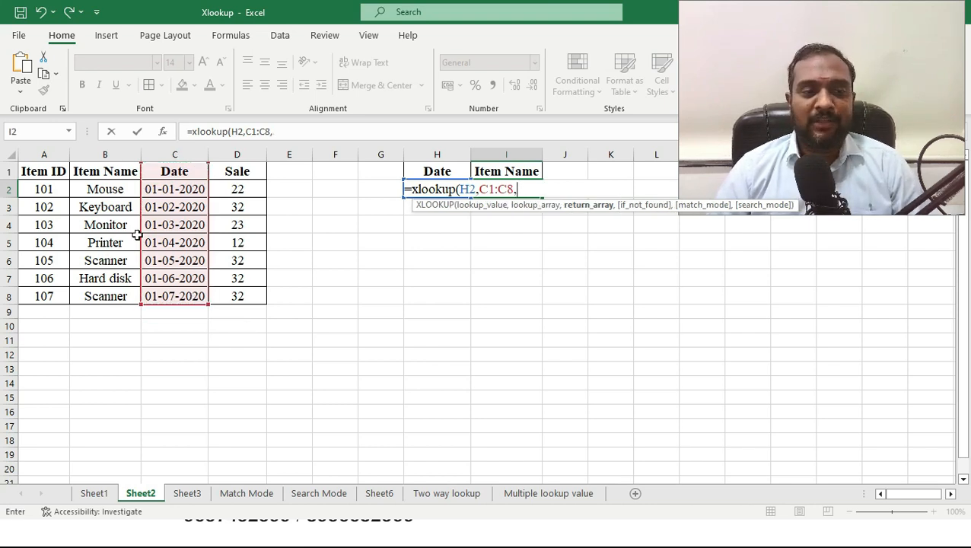
pyautogui.moveTo(101, 169); pyautogui.dragTo(105, 297)
pyautogui.press('Return')
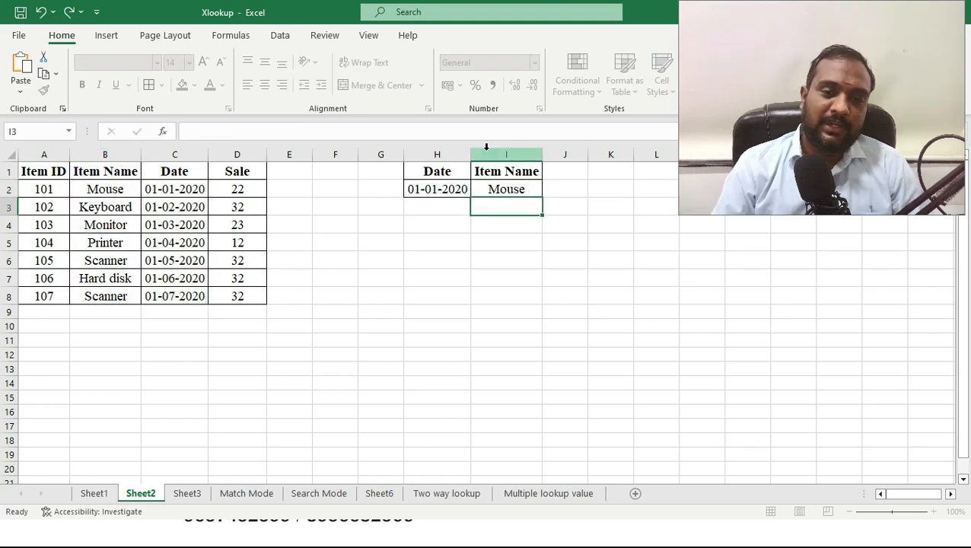
pyautogui.press('Up')
pyautogui.press('Left')
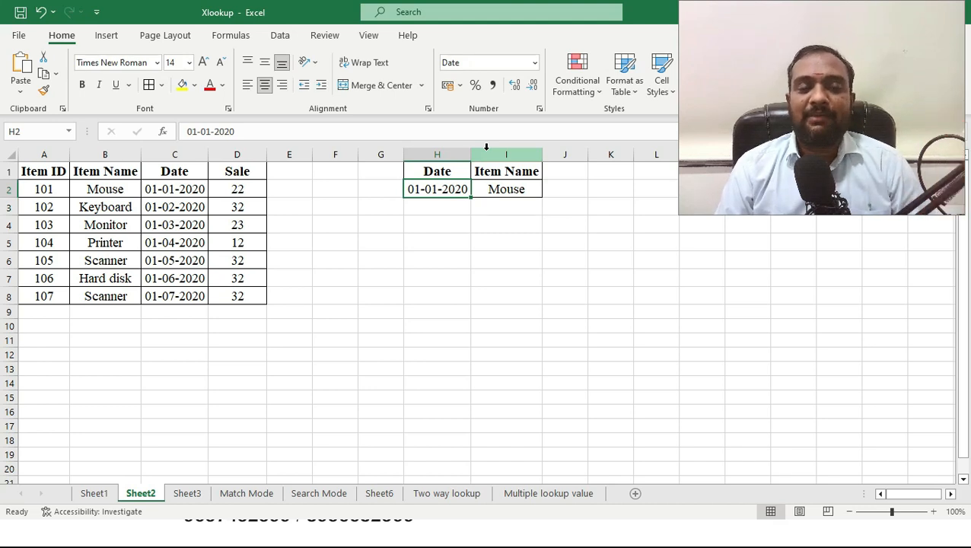
pyautogui.press('Right')
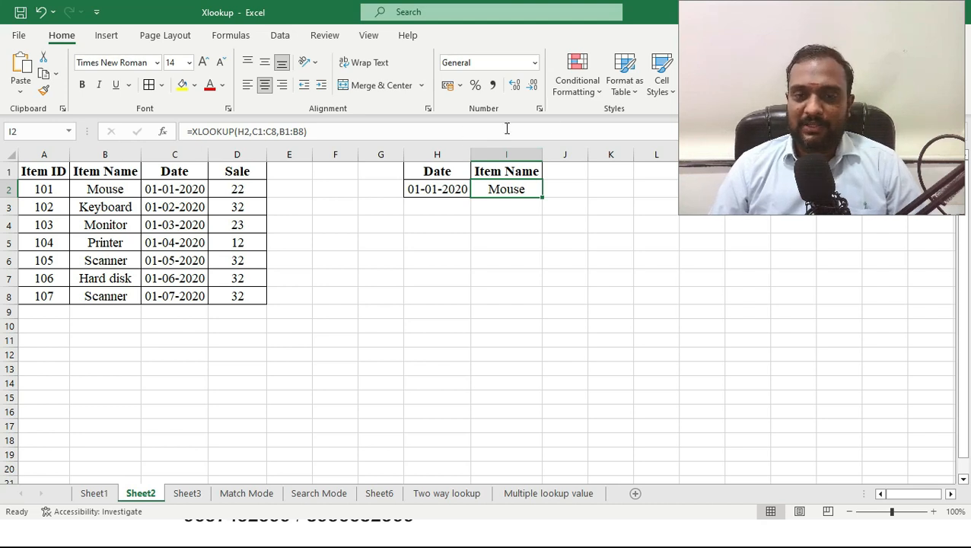
# - Open Sheet3 and clear the XLOOKUP formula from the Item Name cell H2
pyautogui.click(196, 499)
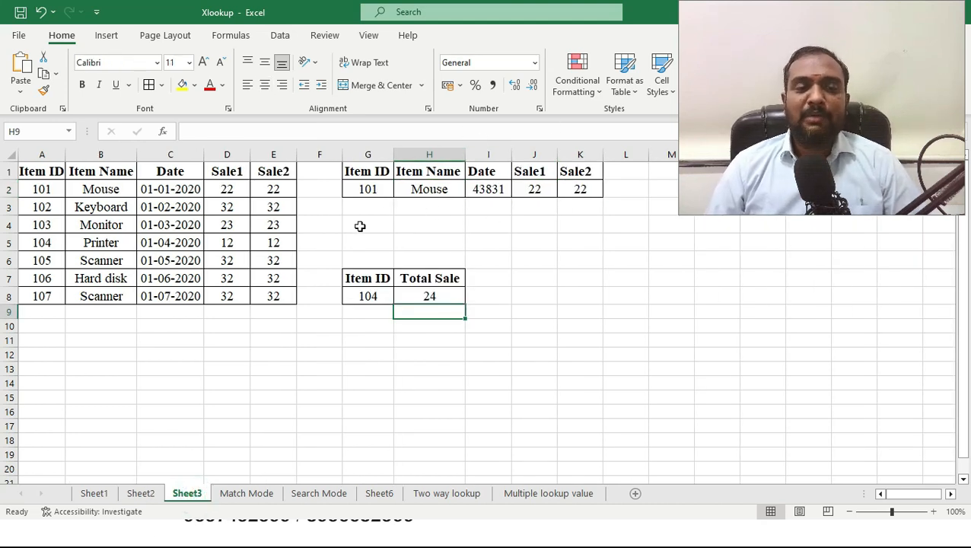
pyautogui.moveTo(377, 172); pyautogui.dragTo(380, 192)
pyautogui.moveTo(444, 174); pyautogui.dragTo(440, 189)
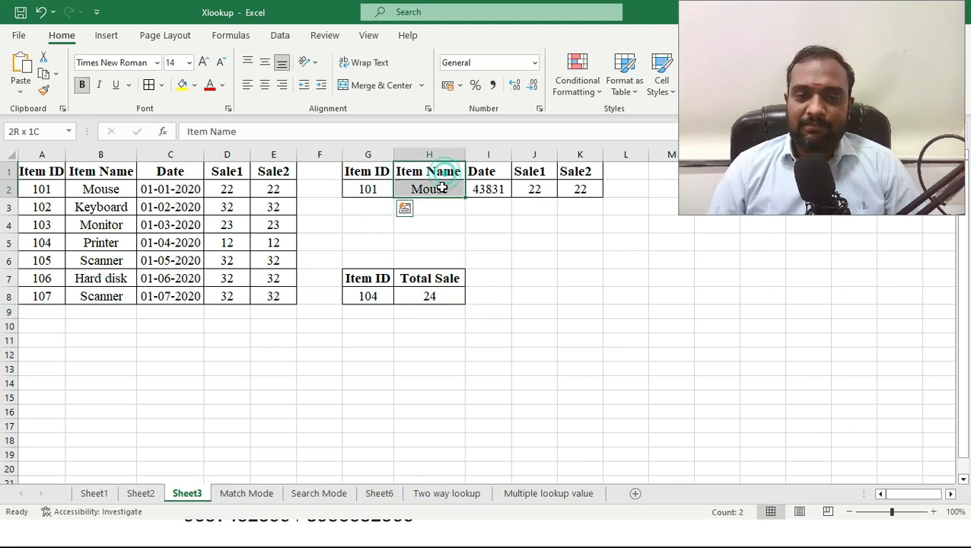
pyautogui.moveTo(491, 171); pyautogui.dragTo(487, 190)
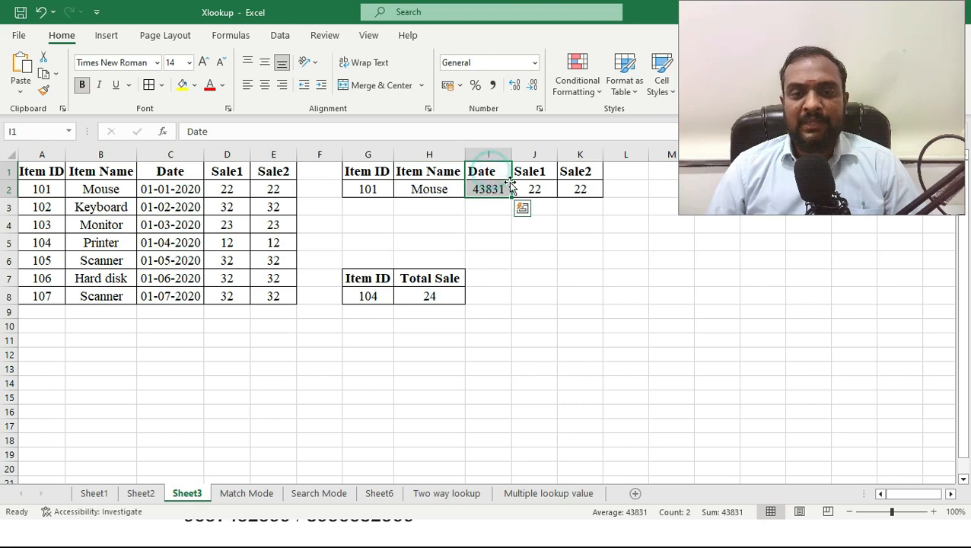
pyautogui.moveTo(539, 170); pyautogui.dragTo(579, 189)
pyautogui.click(430, 189)
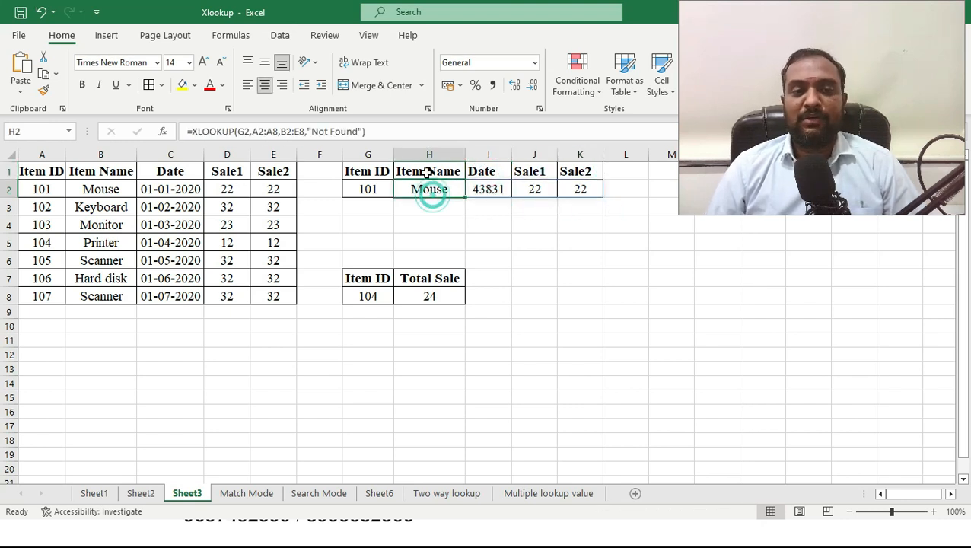
pyautogui.moveTo(431, 189); pyautogui.dragTo(452, 188)
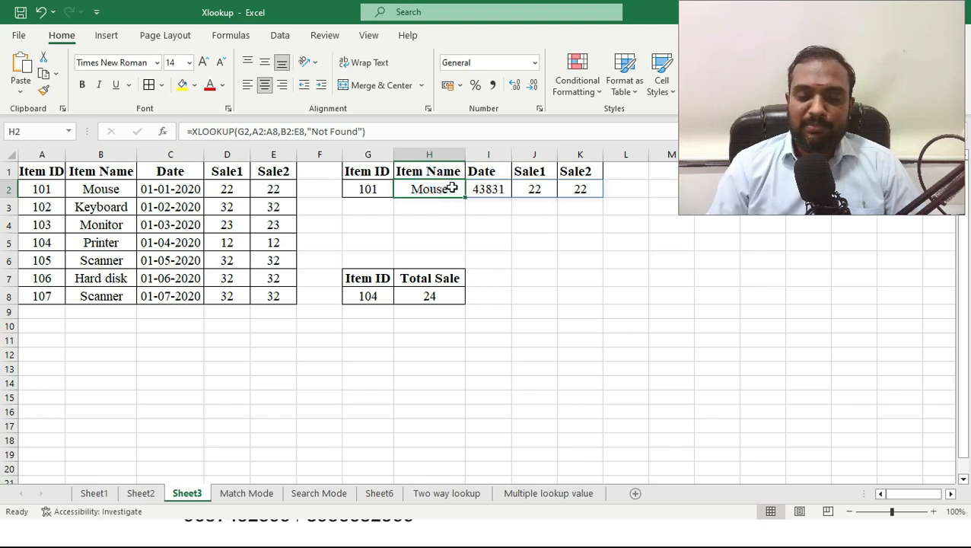
pyautogui.press('Delete')
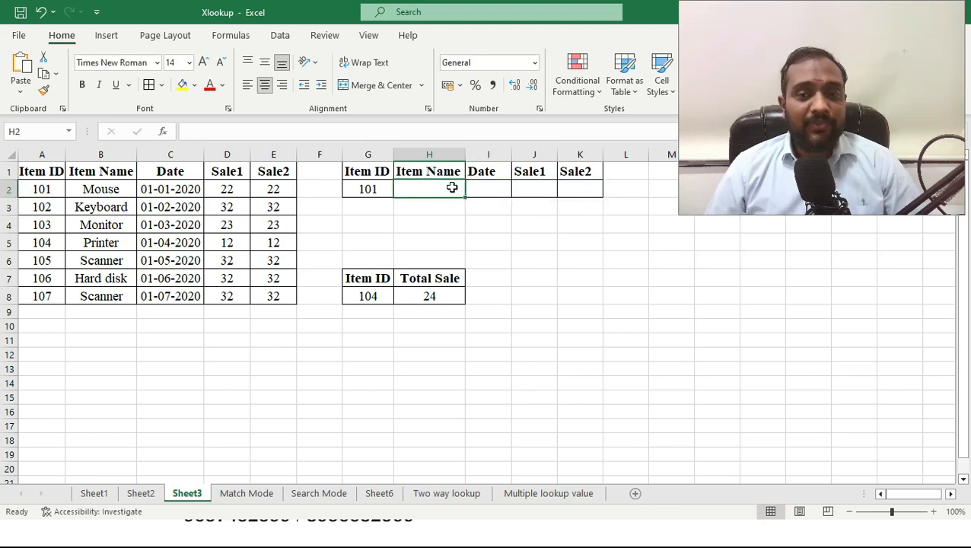
# - Examine the Item ID lookup value in G2 and the Item Name, Date, Sale1 and Sale2 result cells H2:K2
pyautogui.click(412, 195)
pyautogui.moveTo(465, 196); pyautogui.dragTo(597, 194)
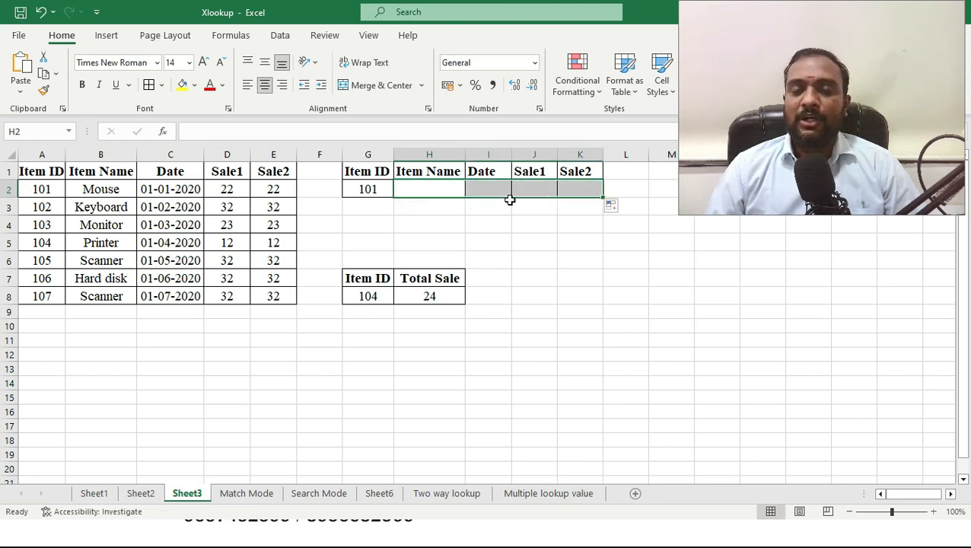
pyautogui.click(427, 192)
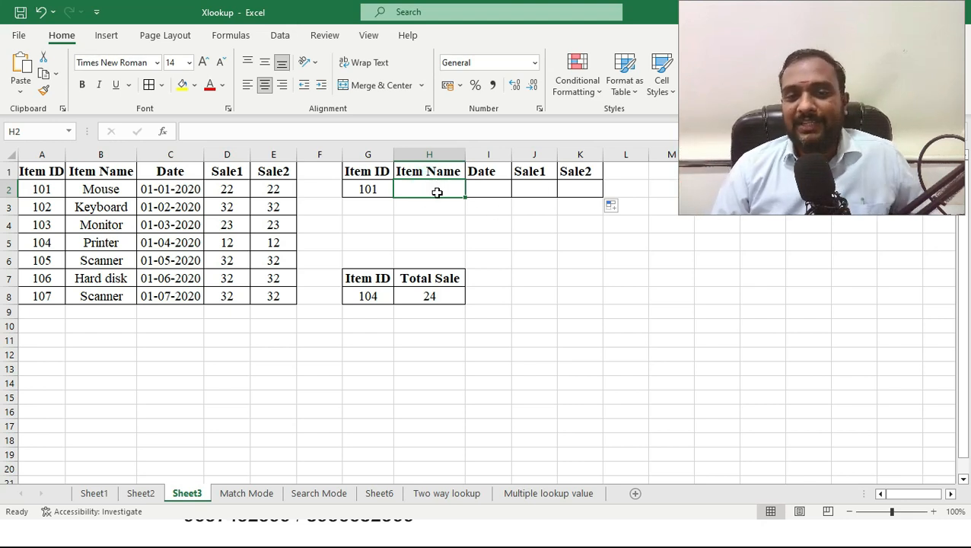
pyautogui.click(358, 188)
pyautogui.moveTo(430, 187); pyautogui.dragTo(567, 183)
pyautogui.click(429, 190)
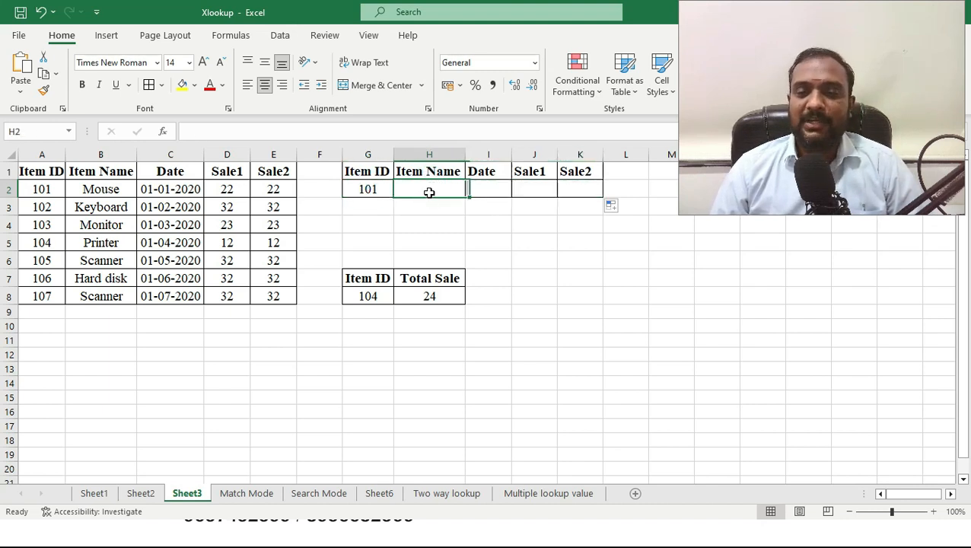
pyautogui.write('=')
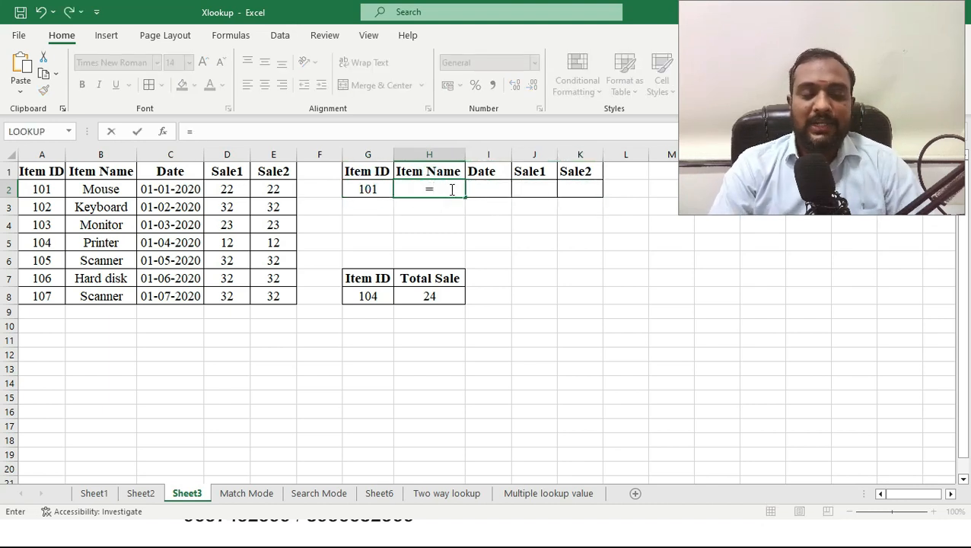
pyautogui.write('xlookup')
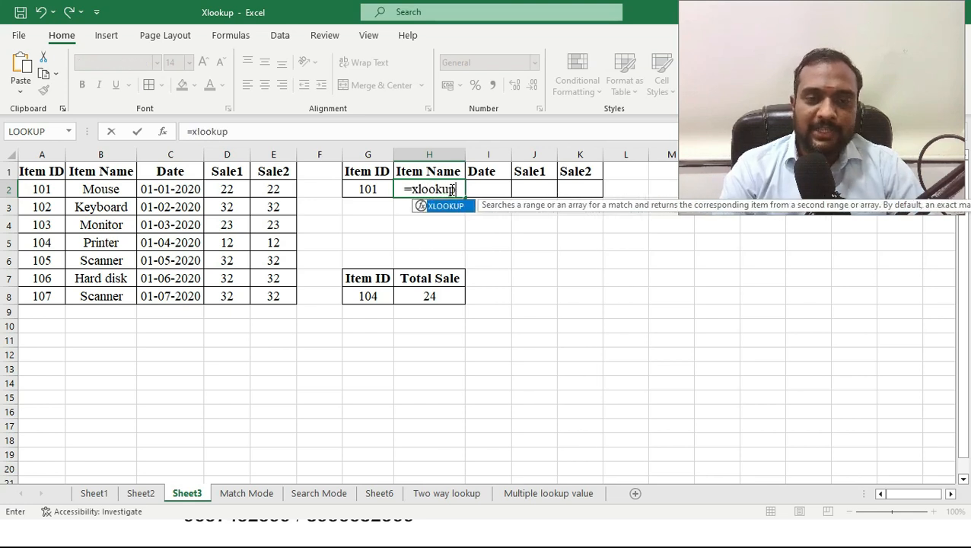
pyautogui.write('(')
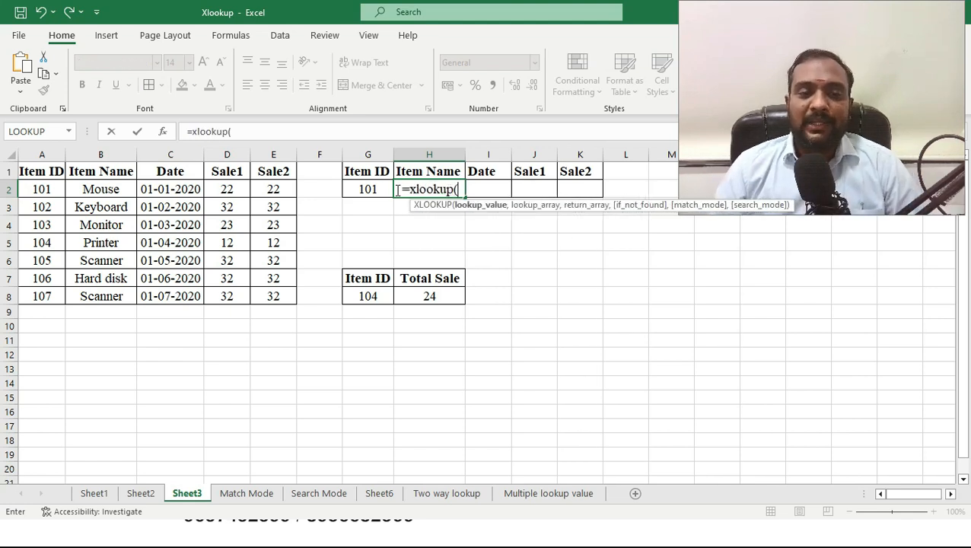
pyautogui.click(372, 188)
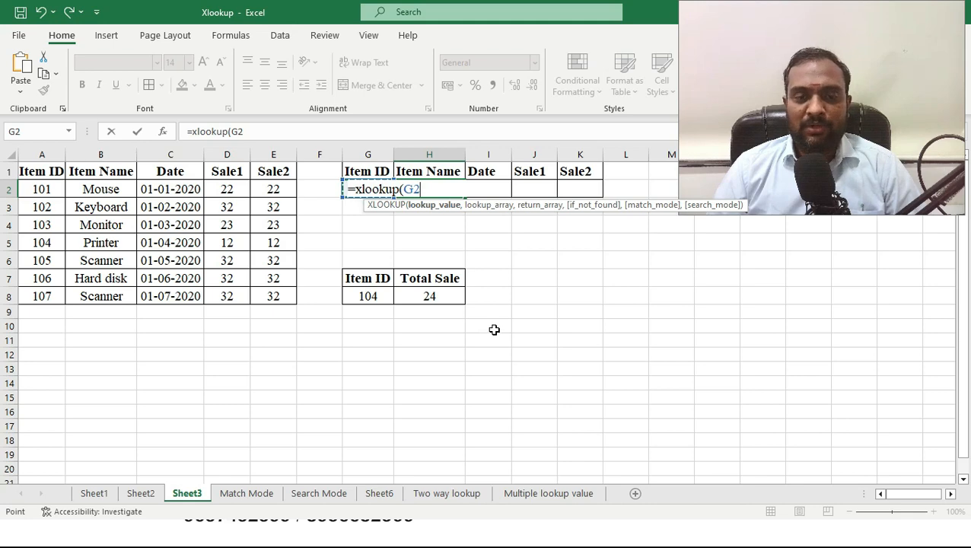
pyautogui.write(',')
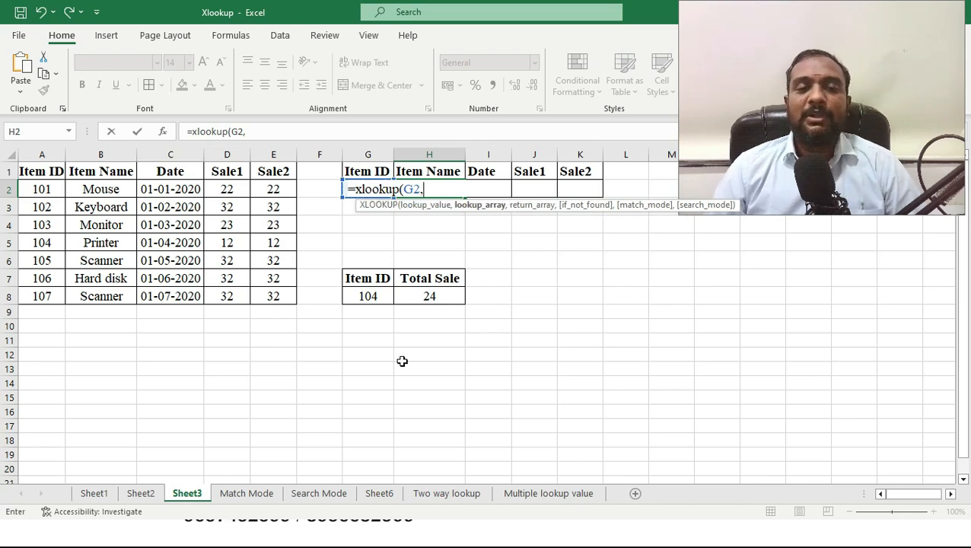
pyautogui.press('Escape')
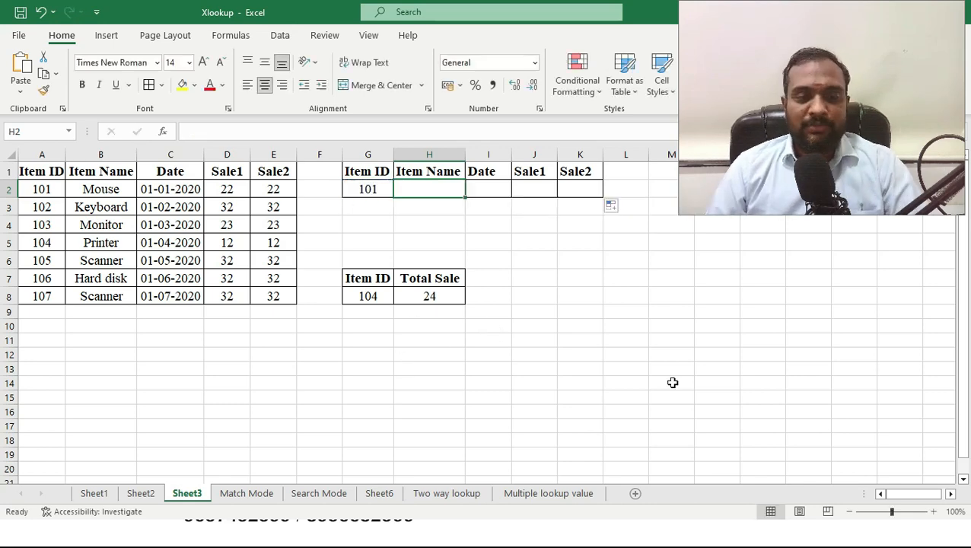
# - Start an XLOOKUP formula in the Item Name cell H2 with the Item ID in G2 as the lookup value
pyautogui.click(934, 511)
pyautogui.click(935, 512)
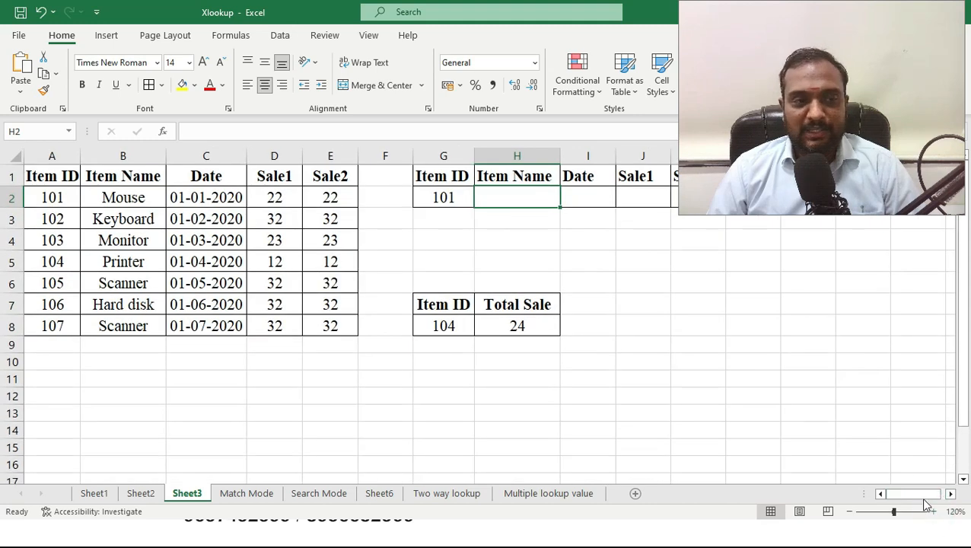
pyautogui.moveTo(905, 492); pyautogui.dragTo(892, 493)
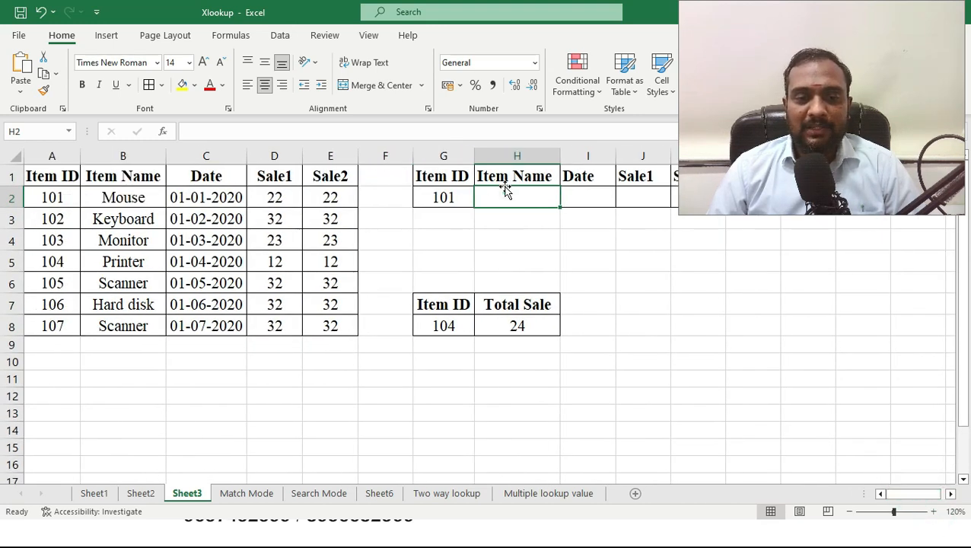
pyautogui.click(504, 188)
pyautogui.write('=')
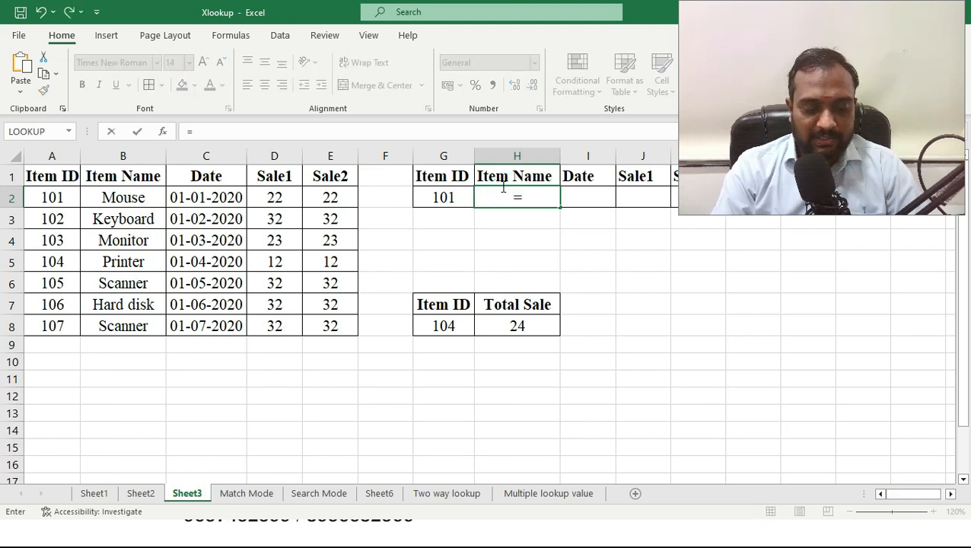
pyautogui.write('xlookup')
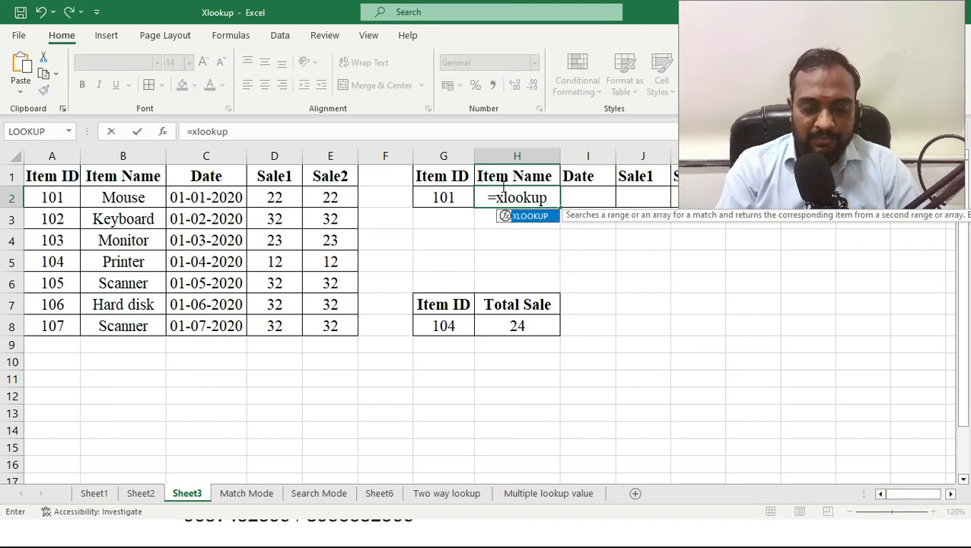
pyautogui.write('(')
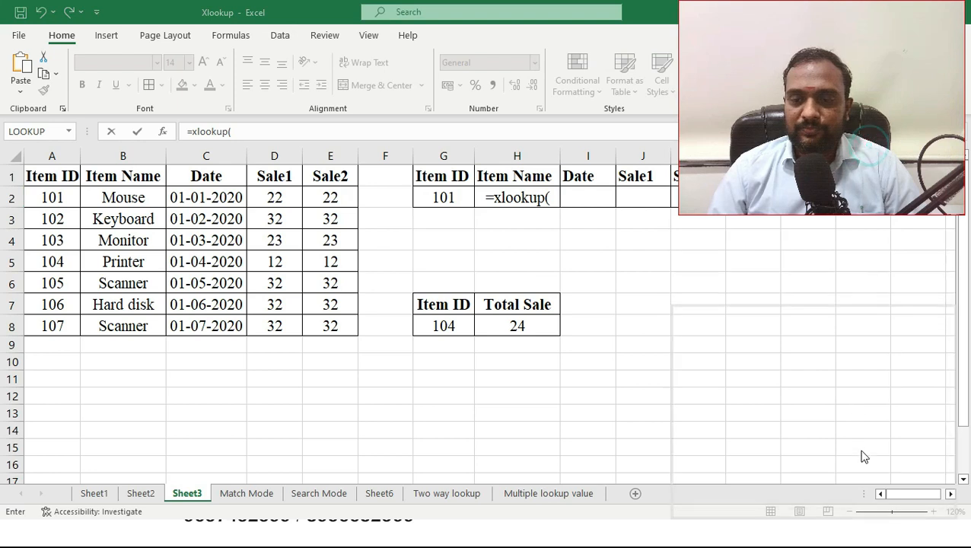
pyautogui.click(429, 199)
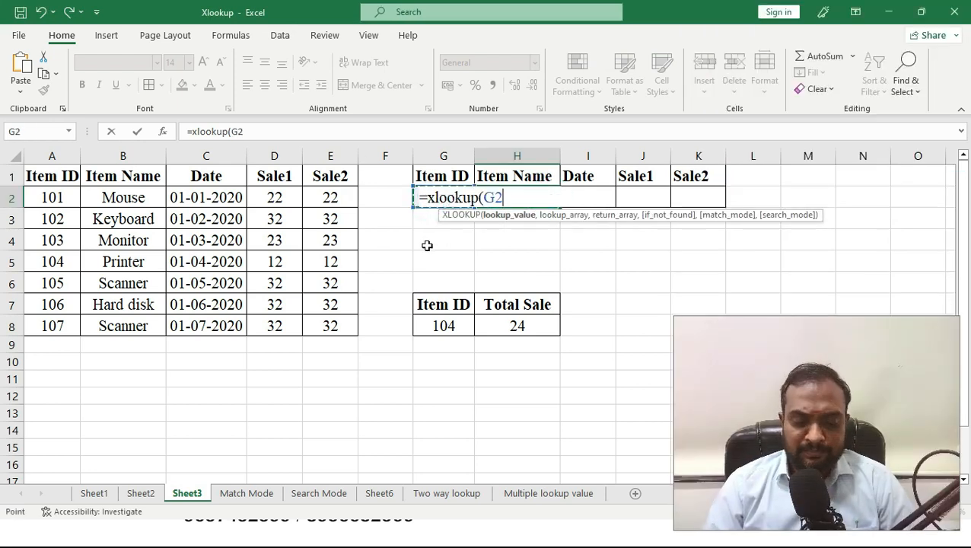
pyautogui.write(',')
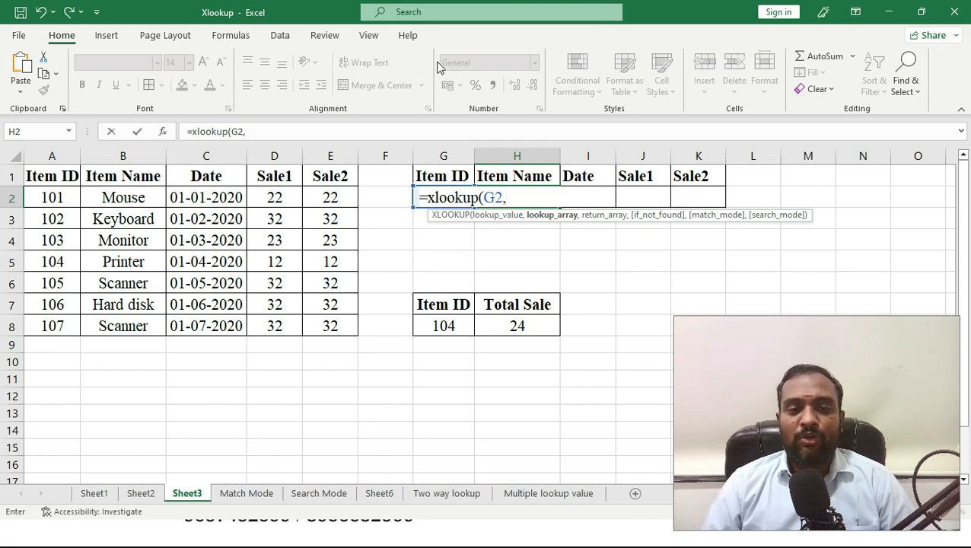
# - Complete the H2 formula with A1:A8 as the lookup array and B1:E8 as the return array
pyautogui.moveTo(57, 183); pyautogui.dragTo(58, 323)
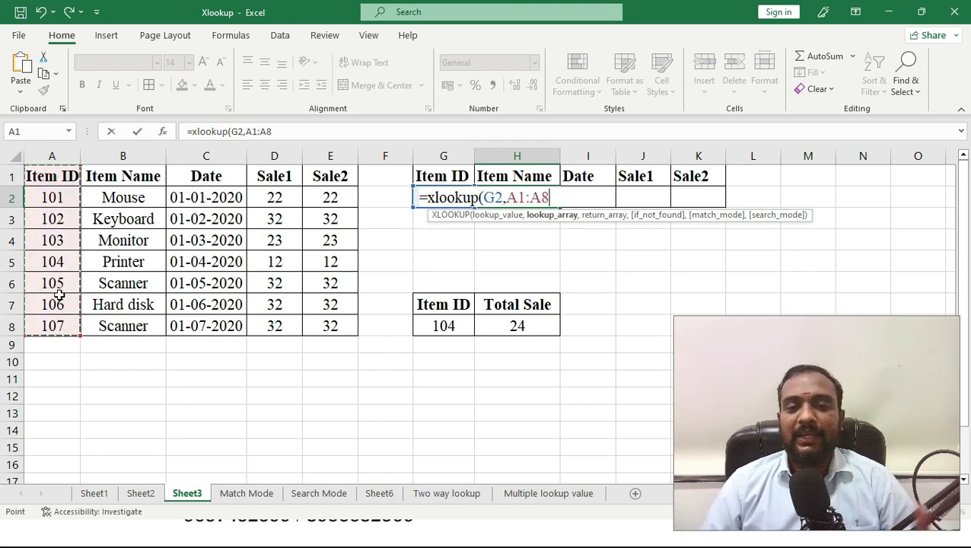
pyautogui.write(',')
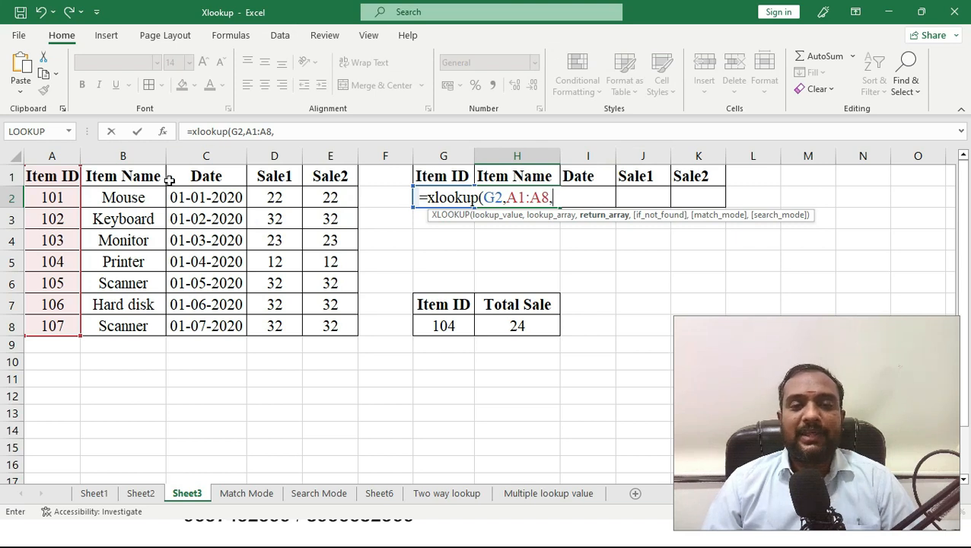
pyautogui.moveTo(129, 175); pyautogui.dragTo(333, 321)
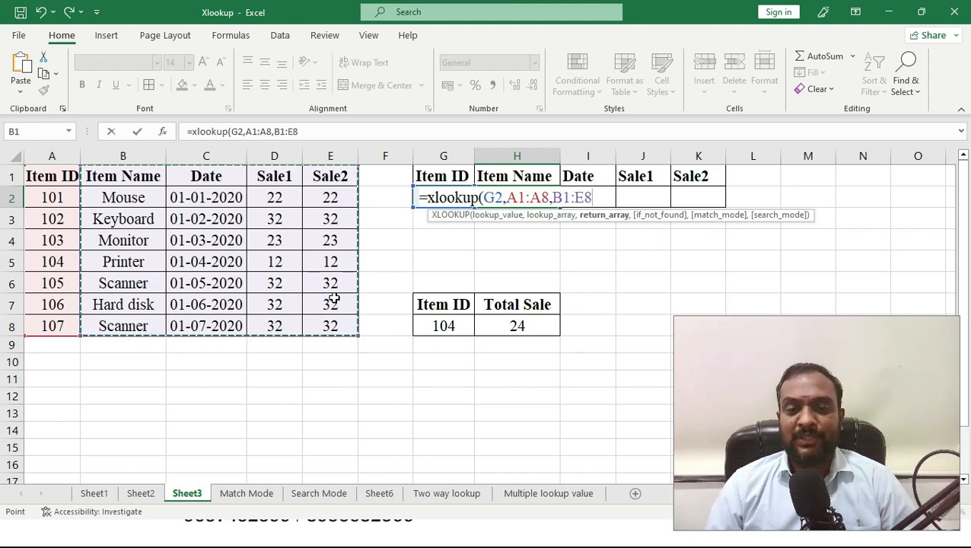
pyautogui.press('Return')
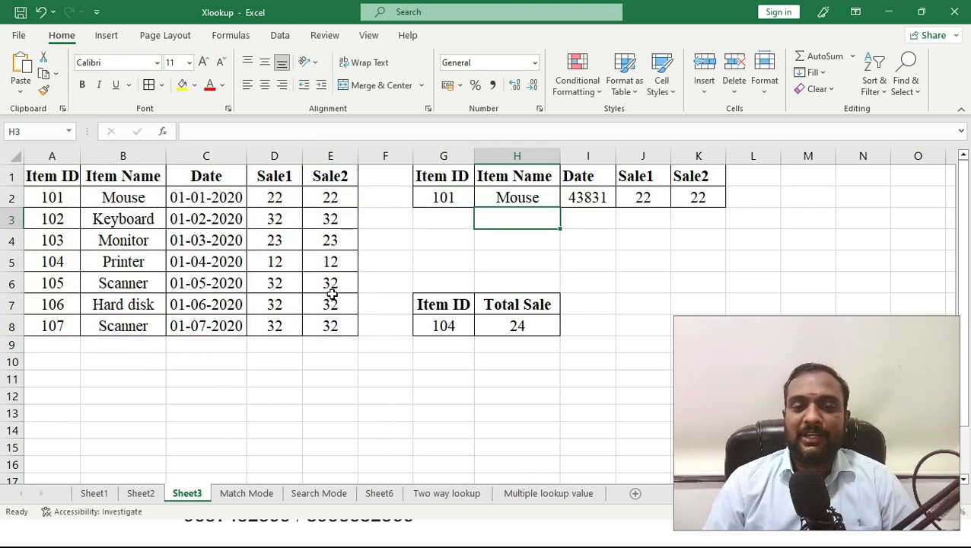
# - Format the returned Date in I2 as a date and fit column I to its content
pyautogui.click(525, 195)
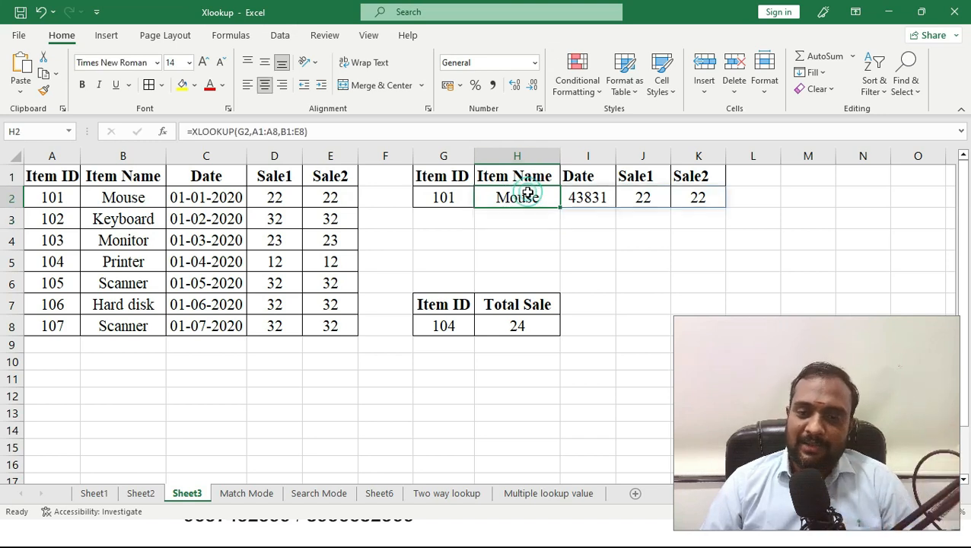
pyautogui.click(590, 196)
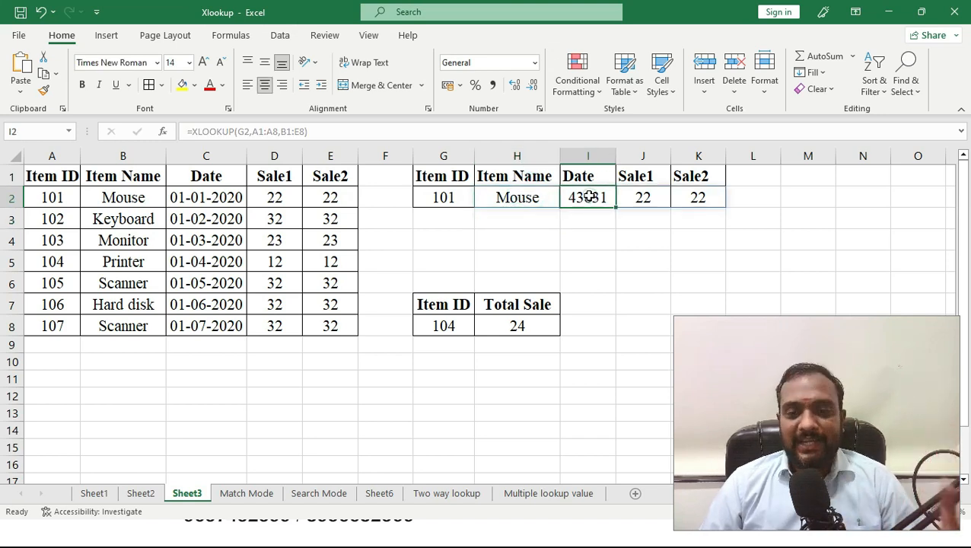
pyautogui.click(647, 193)
pyautogui.click(697, 199)
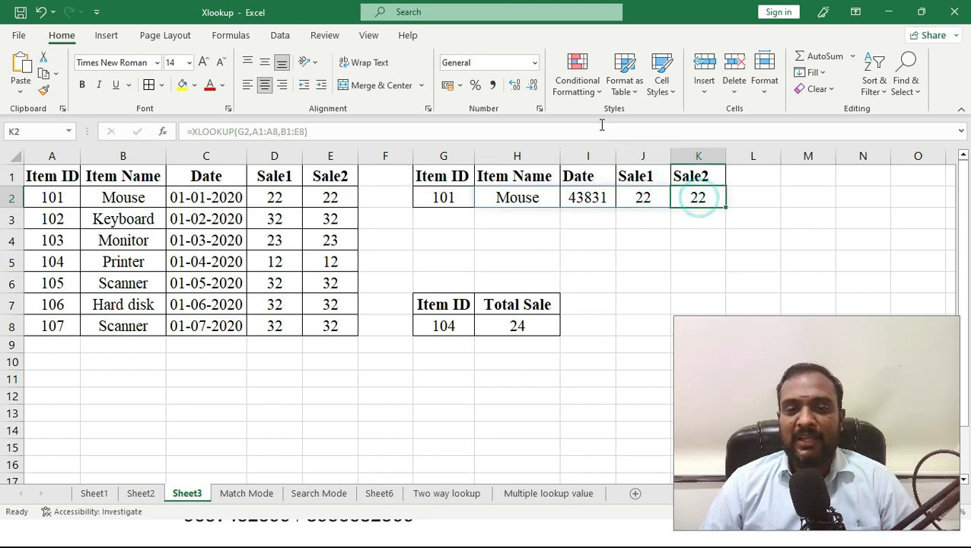
pyautogui.click(589, 200)
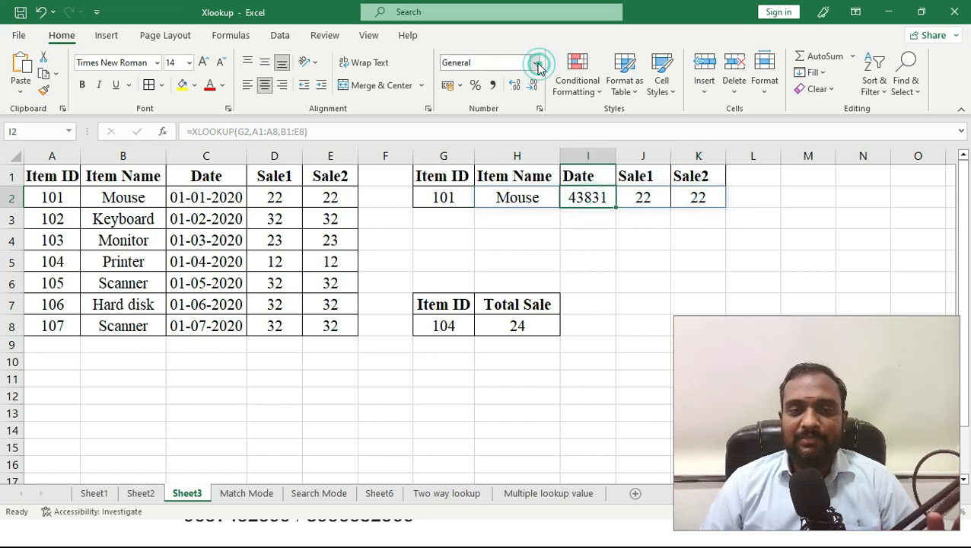
pyautogui.click(535, 63)
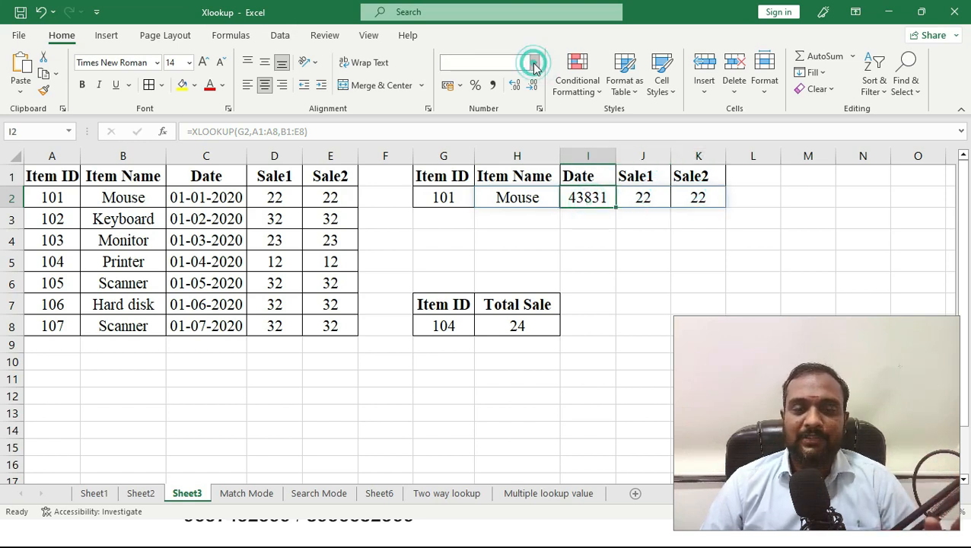
pyautogui.click(522, 222)
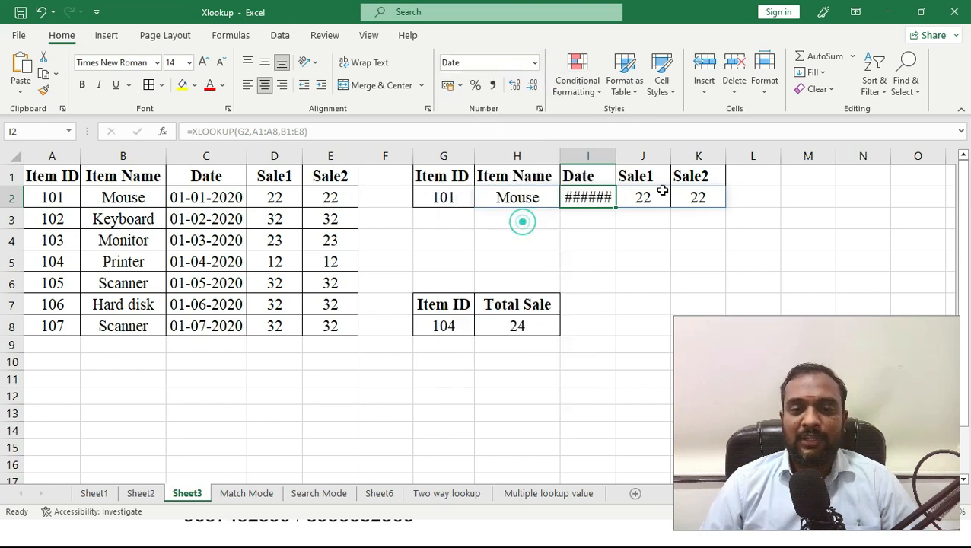
pyautogui.doubleClick(615, 155)
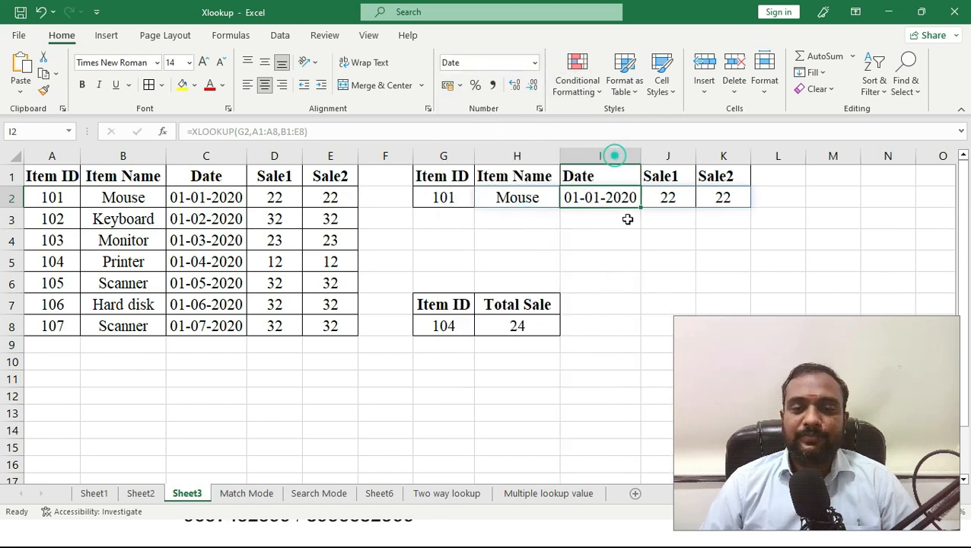
# - Set the Item ID lookup value in G2 to 104
pyautogui.click(460, 193)
pyautogui.write('10')
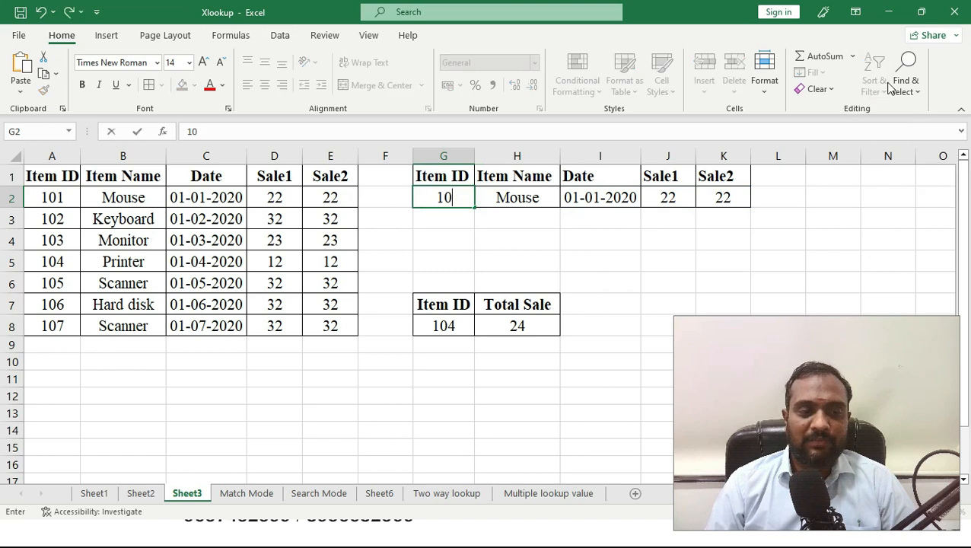
pyautogui.press('Return')
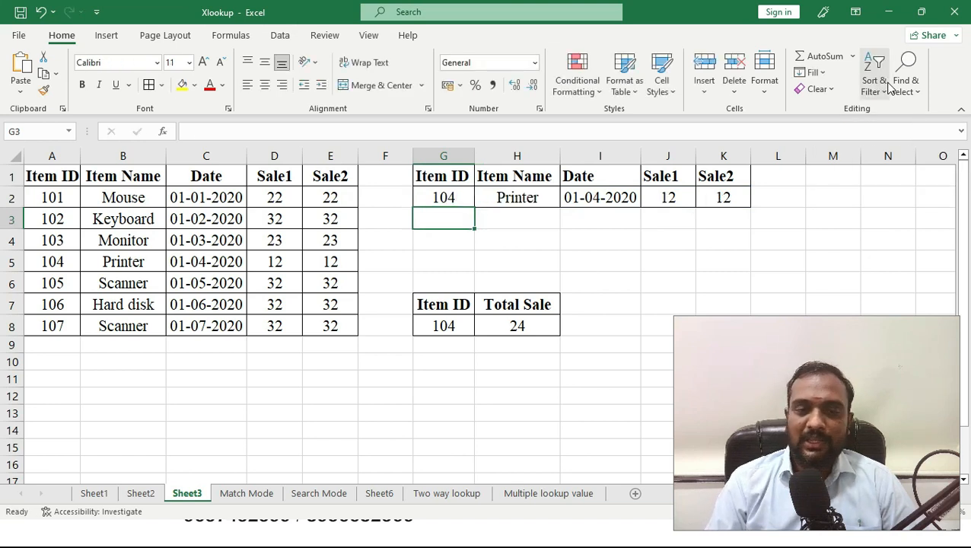
# - Compare the returned values in H2:K2 with the Item ID 104 row of the source table
pyautogui.click(507, 200)
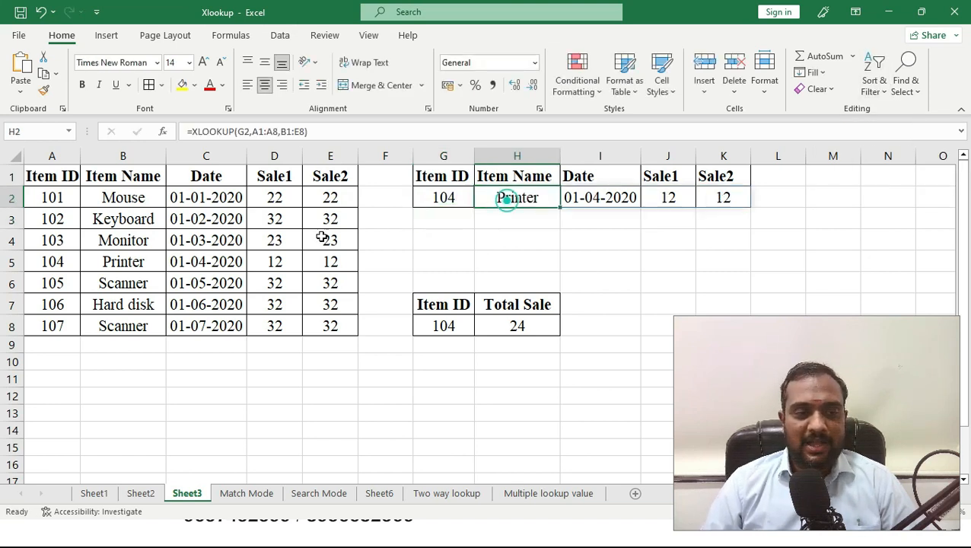
pyautogui.click(613, 200)
pyautogui.click(669, 198)
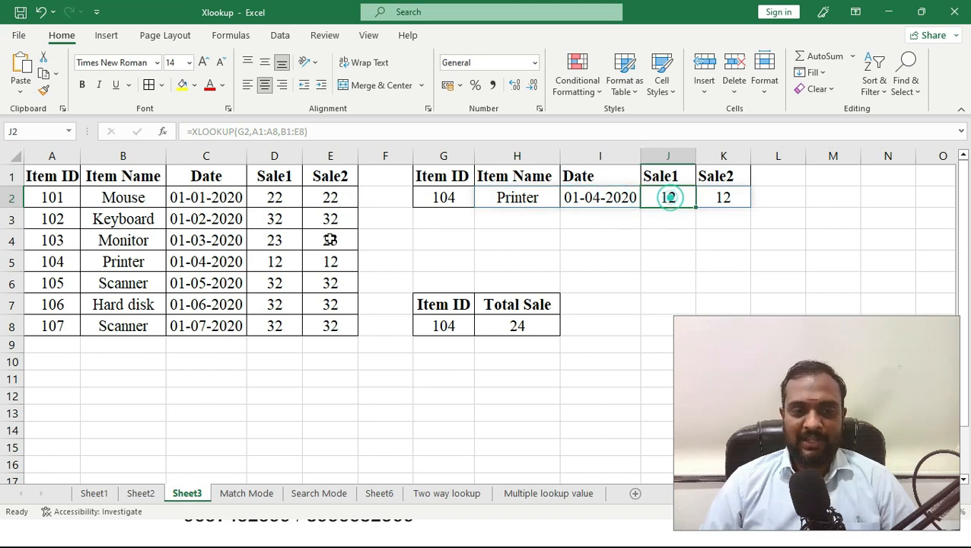
pyautogui.click(280, 261)
pyautogui.click(329, 258)
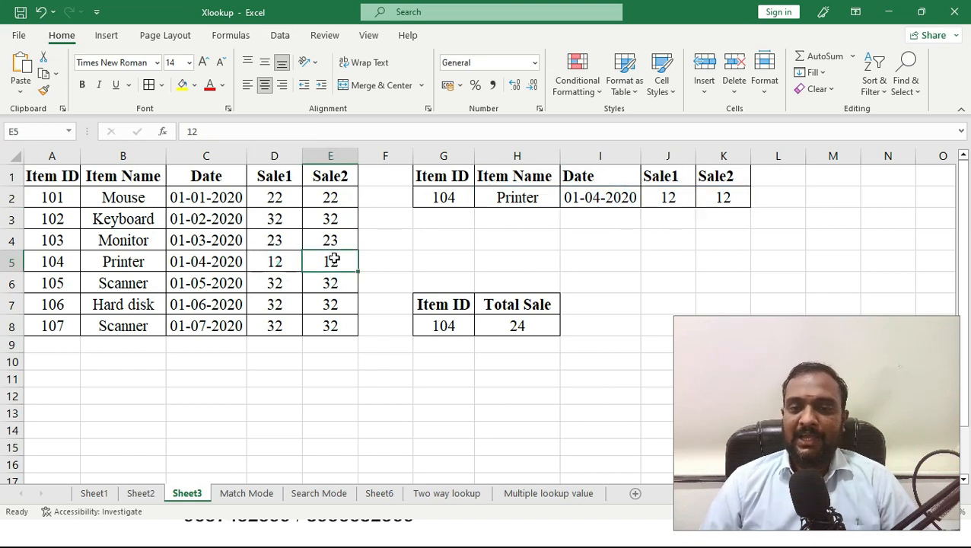
pyautogui.click(727, 198)
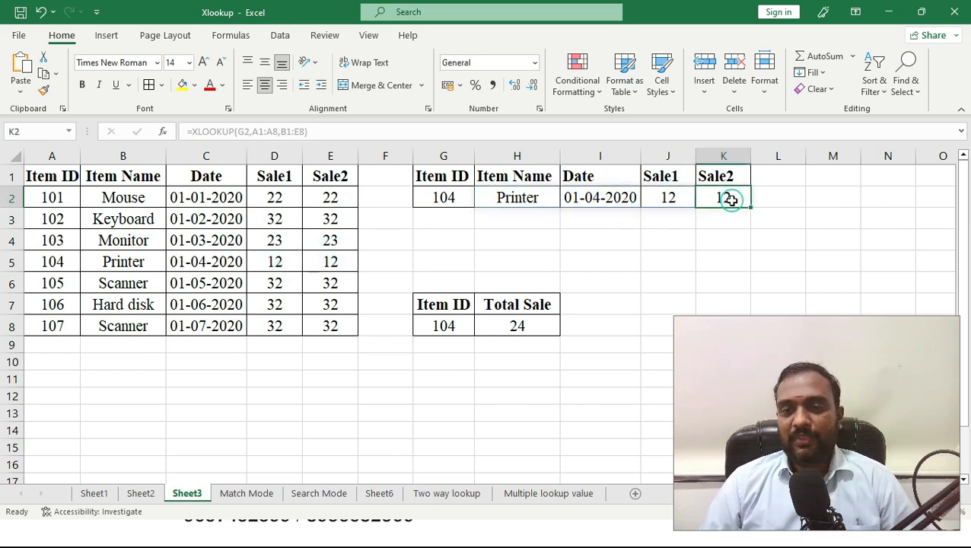
# - Examine the XLOOKUP arguments in H2 and the spilled Date, Sale1 and Sale2 cells I2:K2
pyautogui.click(544, 205)
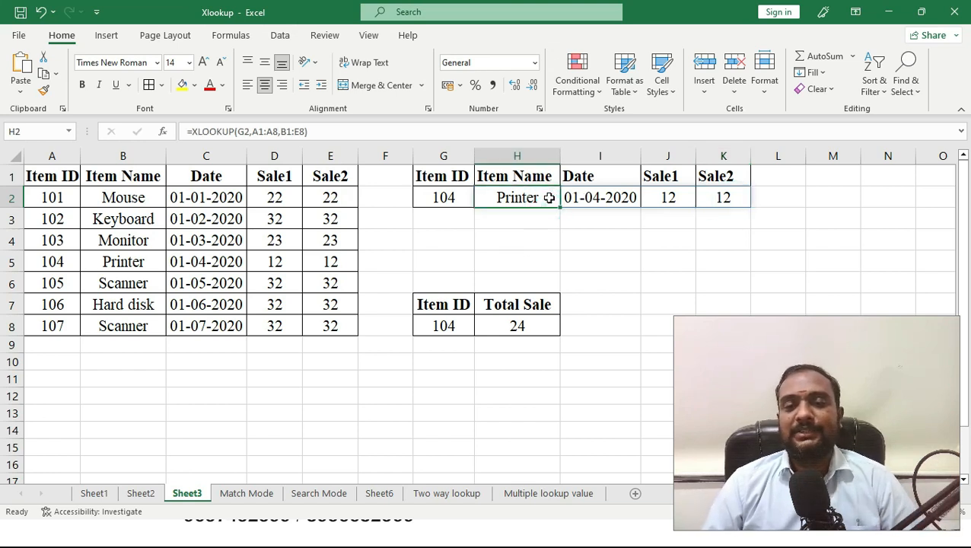
pyautogui.doubleClick(509, 198)
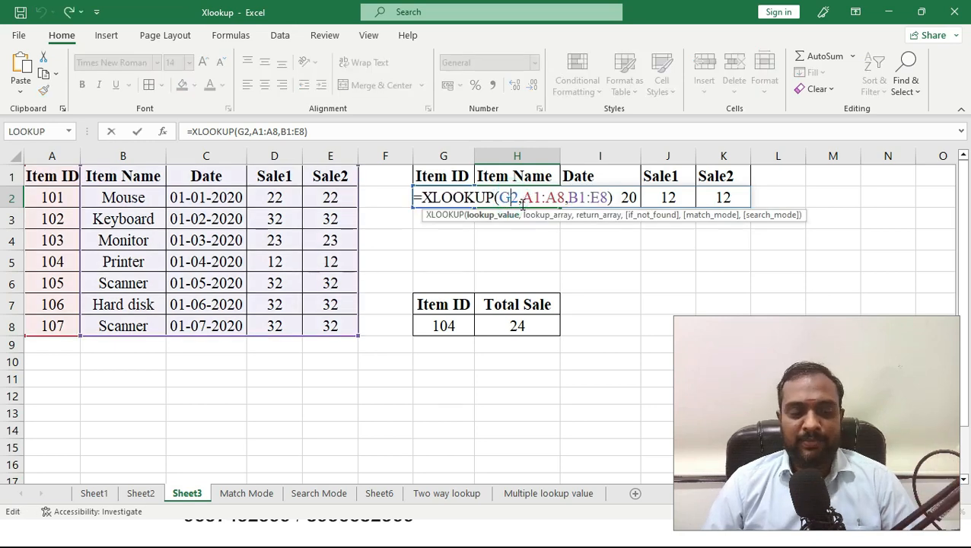
pyautogui.press('Escape')
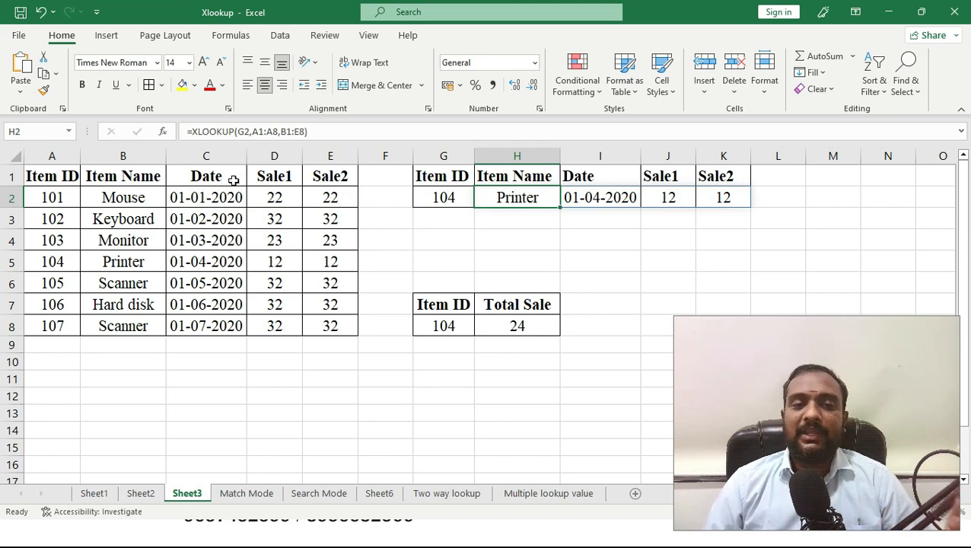
pyautogui.doubleClick(520, 199)
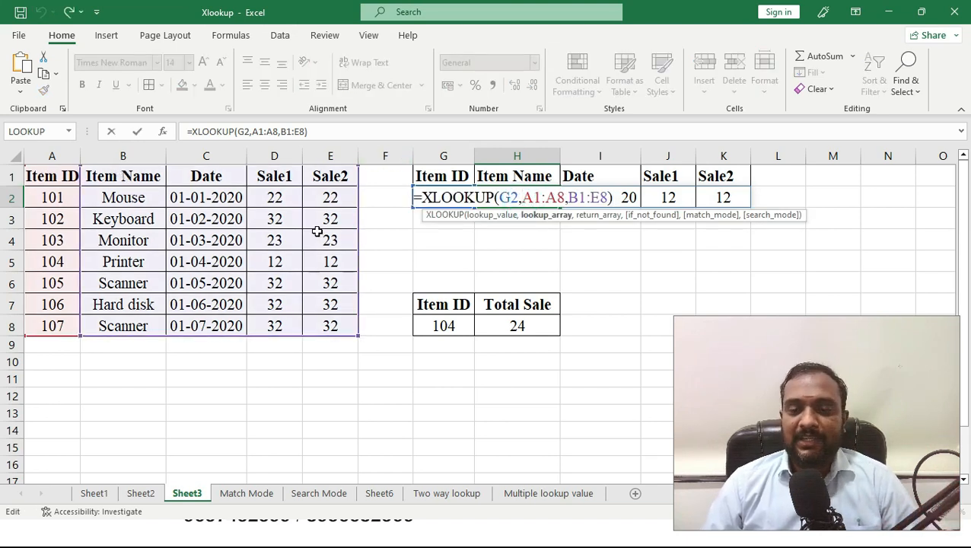
pyautogui.press('Return')
pyautogui.click(598, 201)
pyautogui.click(667, 198)
pyautogui.click(727, 194)
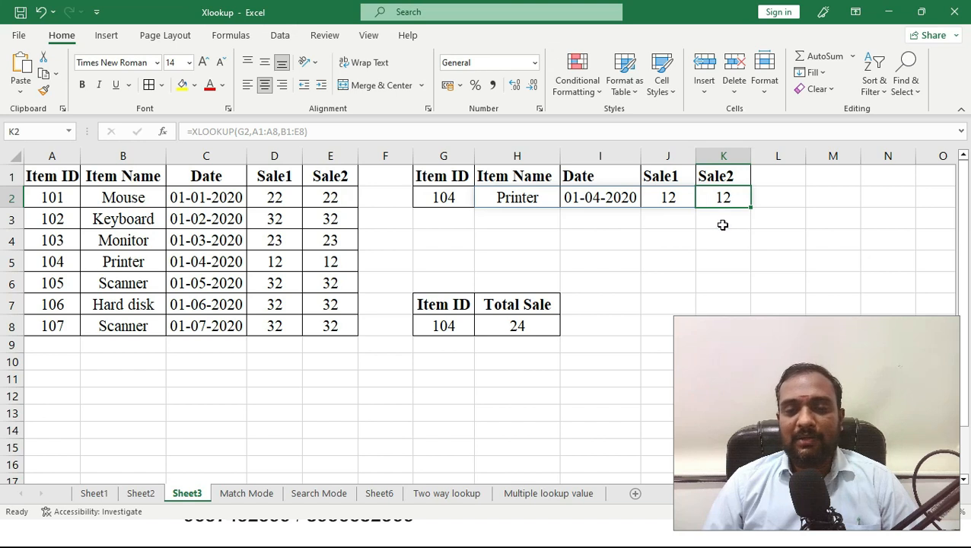
pyautogui.click(724, 198)
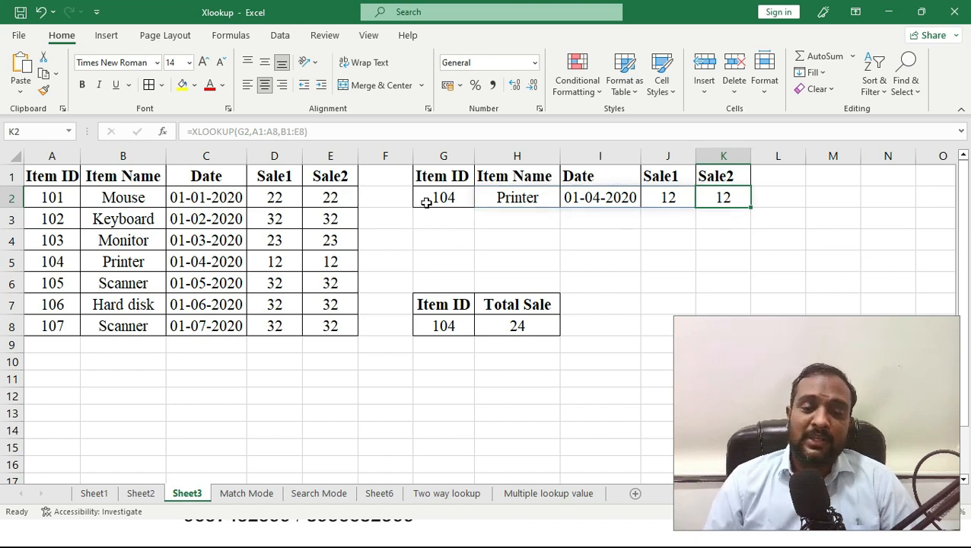
pyautogui.moveTo(599, 200); pyautogui.dragTo(722, 179)
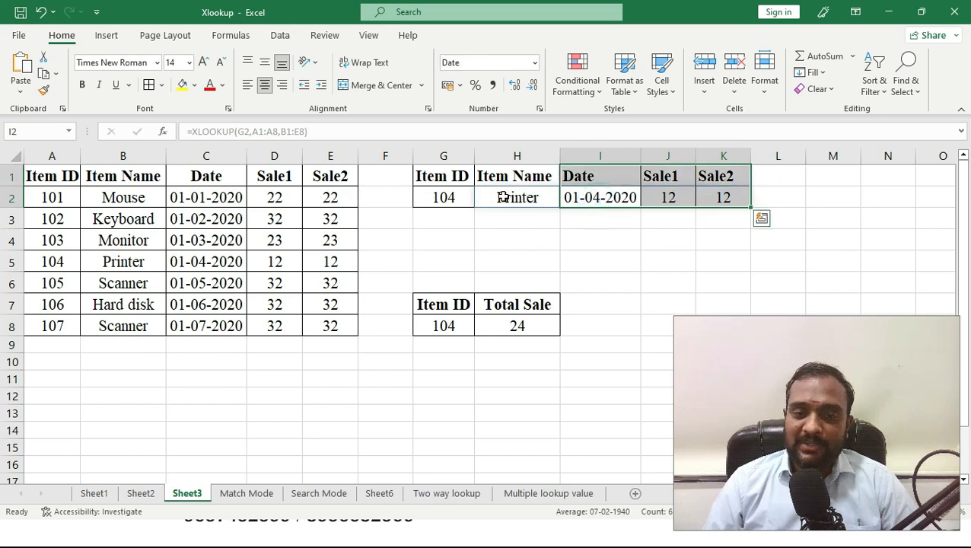
# - Clear the XLOOKUP formula from H2 and undo the deletion
pyautogui.click(502, 197)
pyautogui.press('Delete')
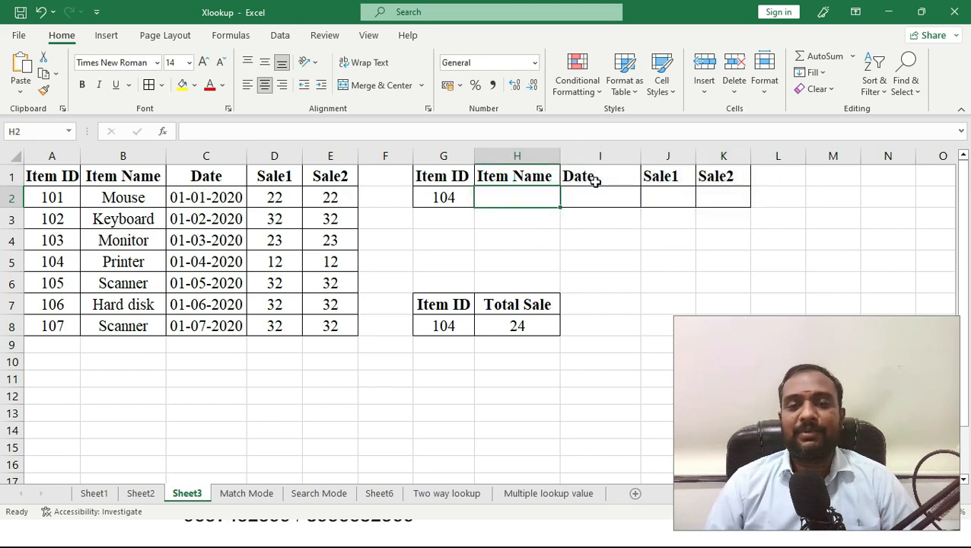
pyautogui.hotkey('ctrl', 'z')
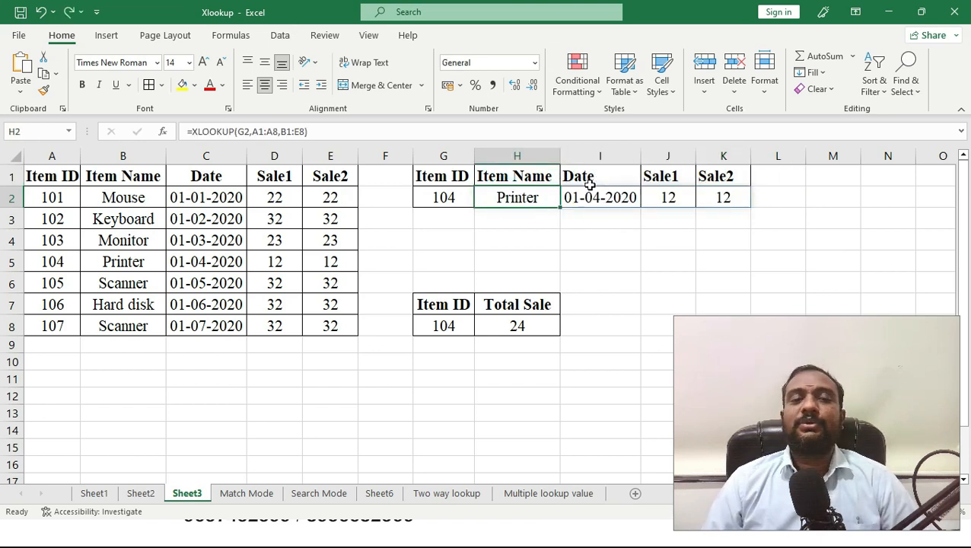
# - Change the return array of the XLOOKUP formula in H2 to B1:D8, dropping the Sale2 column
pyautogui.click(722, 197)
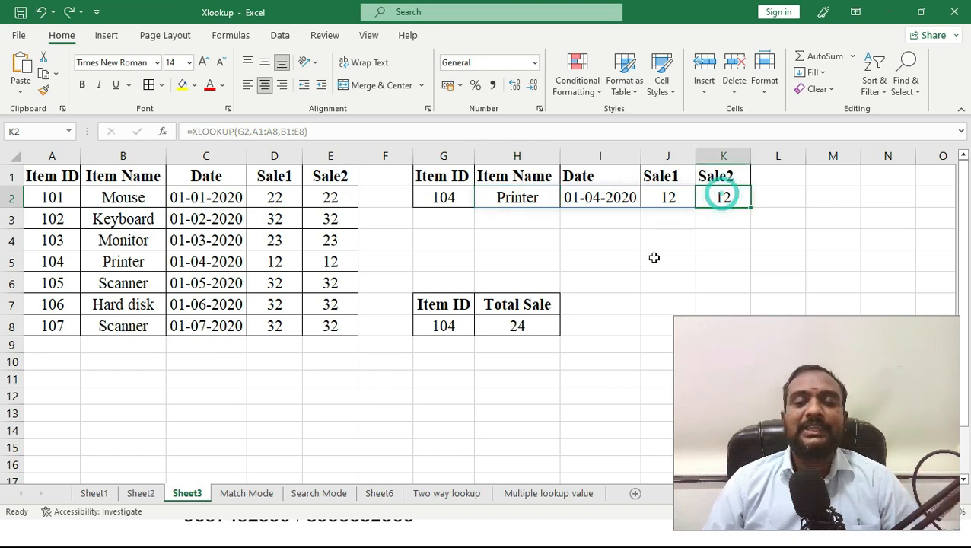
pyautogui.doubleClick(500, 194)
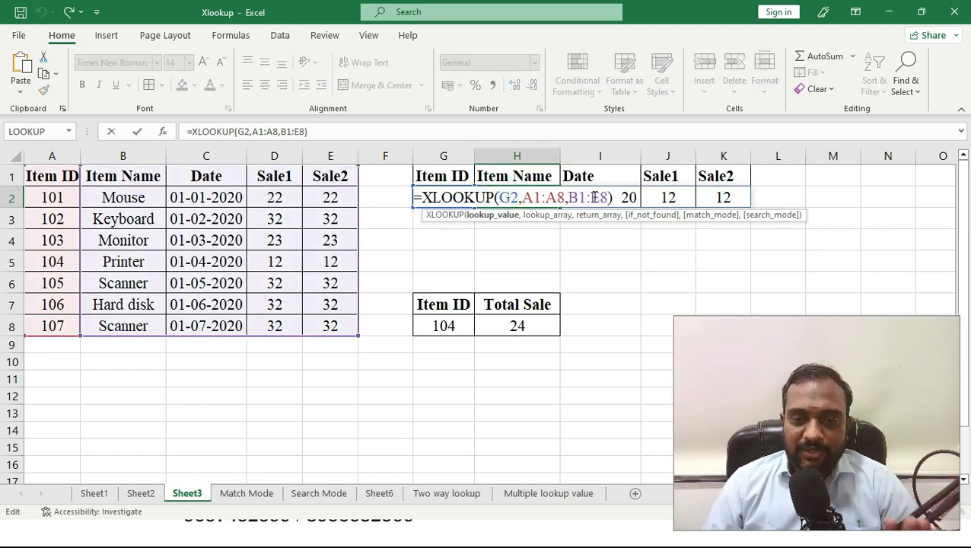
pyautogui.click(597, 198)
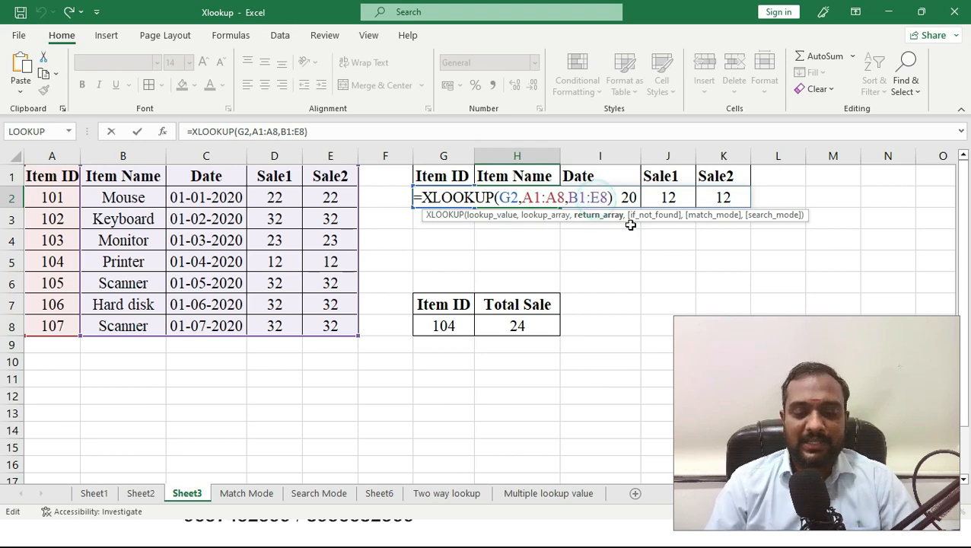
pyautogui.press('BackSpace')
pyautogui.write('D')
pyautogui.press('Return')
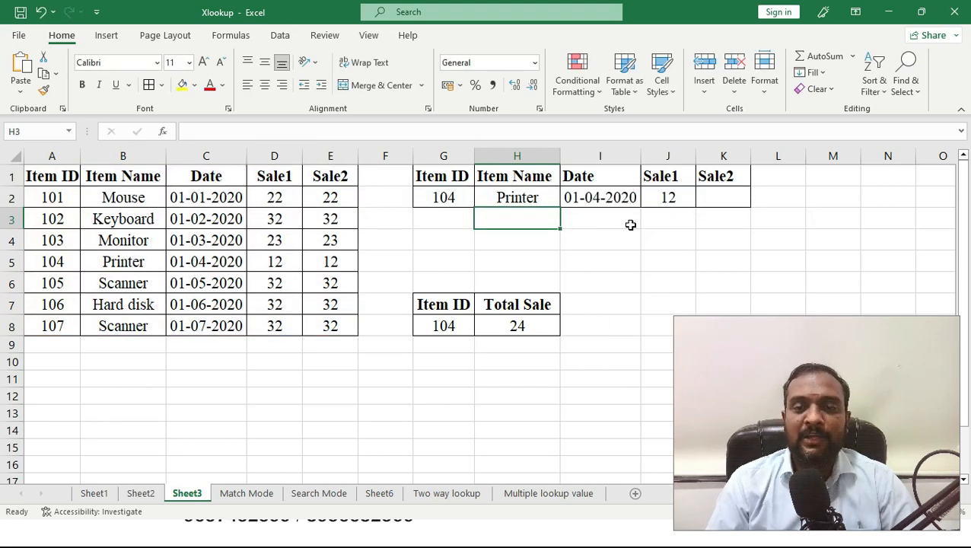
pyautogui.click(687, 200)
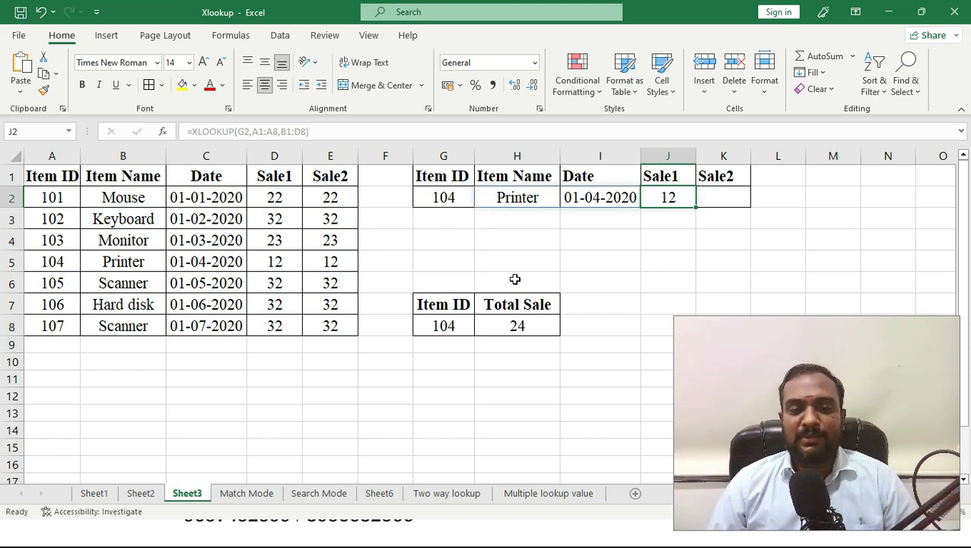
# - Set the Item ID lookup value for Total Sale in G8 to 101
pyautogui.click(445, 325)
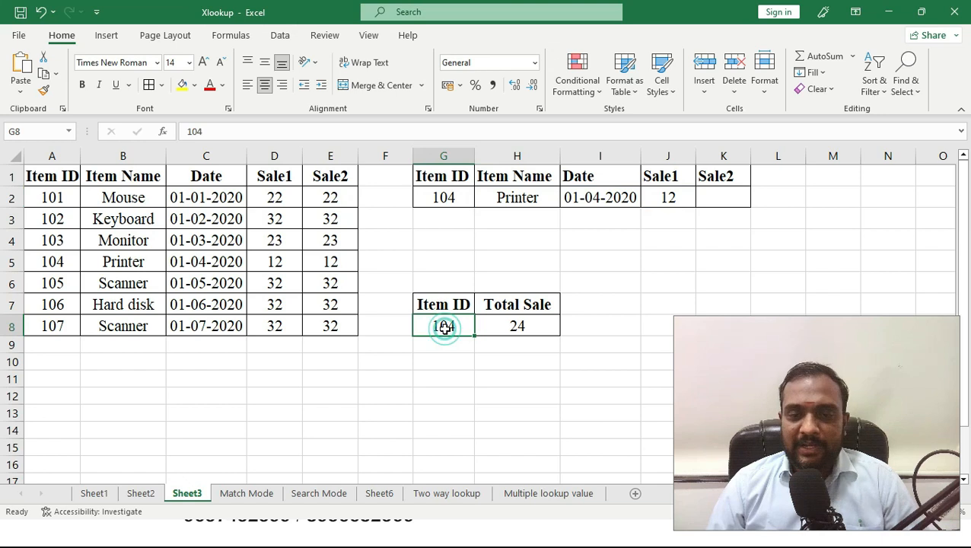
pyautogui.click(522, 330)
pyautogui.click(434, 330)
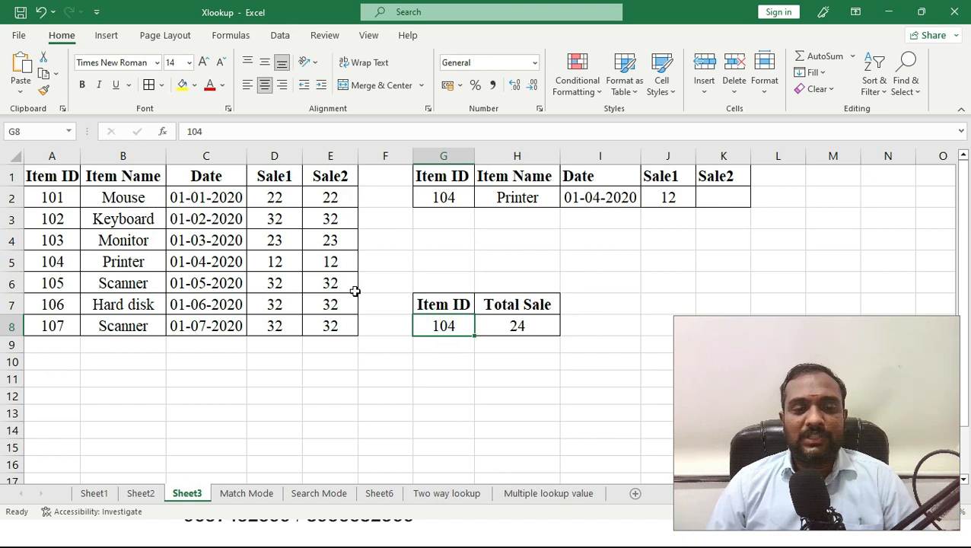
pyautogui.click(330, 256)
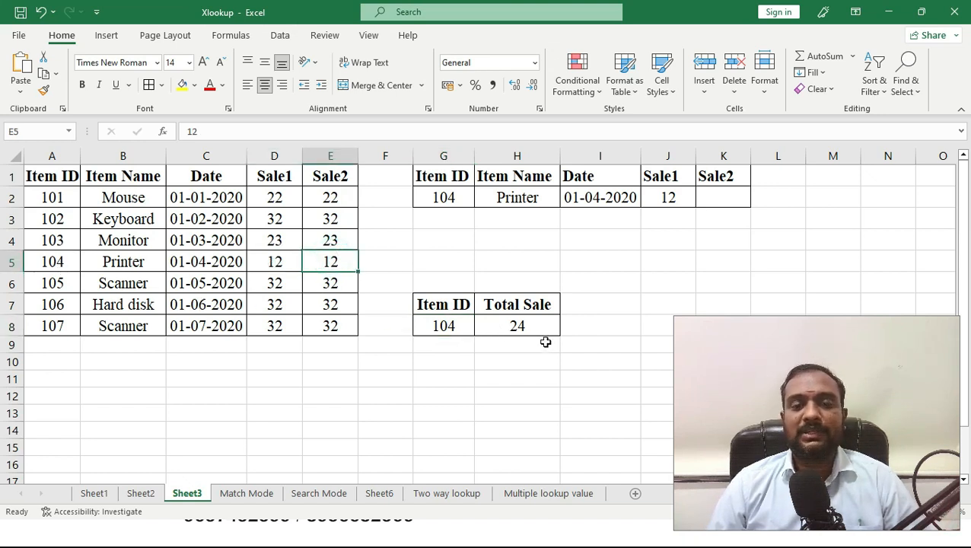
pyautogui.click(535, 328)
pyautogui.click(434, 329)
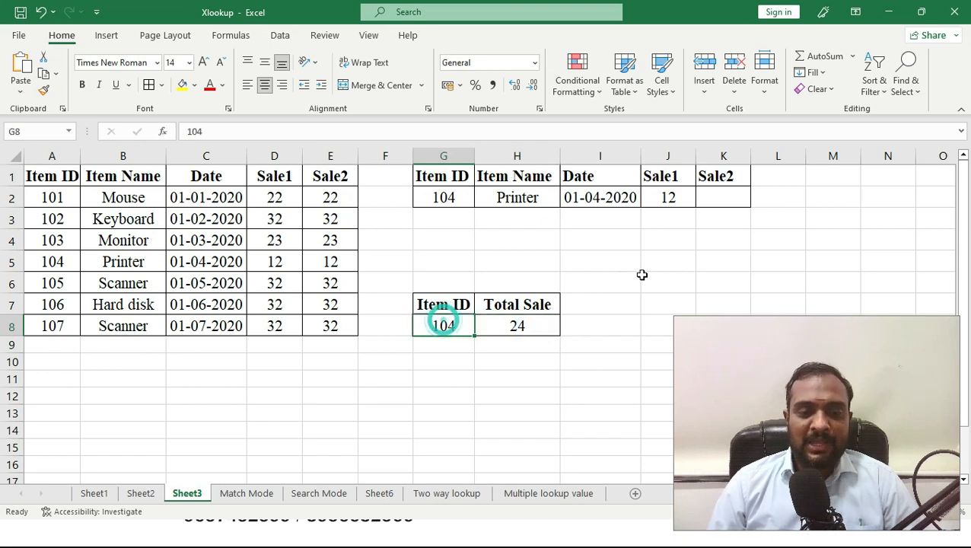
pyautogui.write('101')
pyautogui.press('Return')
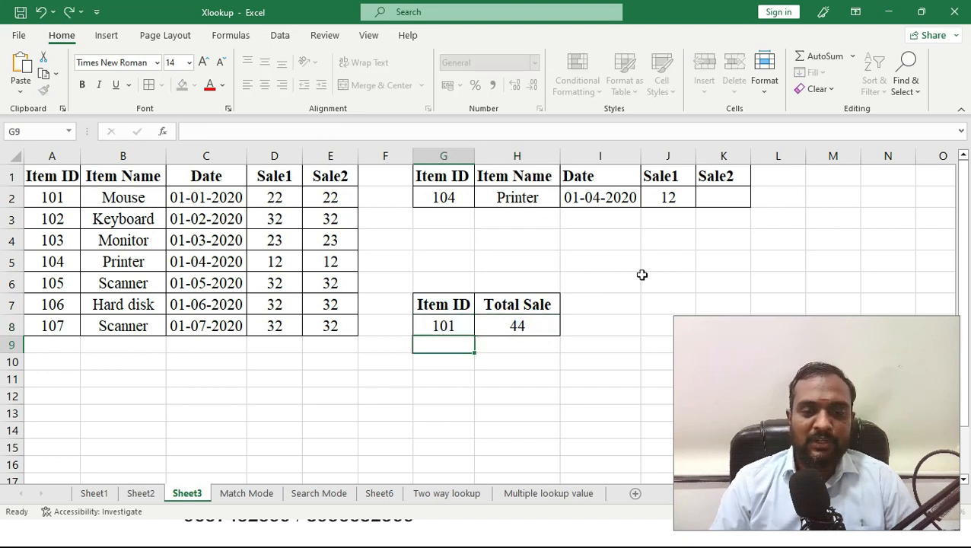
# - Compare Item ID 101's Sale1 and Sale2 values with Total Sale in H8 and inspect the XLOOKUP formula there
pyautogui.click(266, 198)
pyautogui.click(327, 197)
pyautogui.click(439, 319)
pyautogui.click(525, 325)
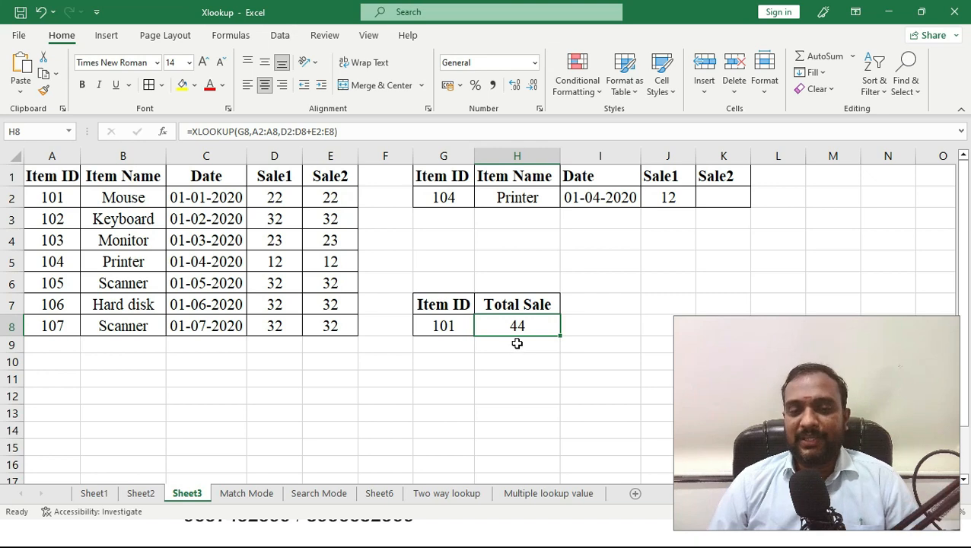
pyautogui.press('F2')
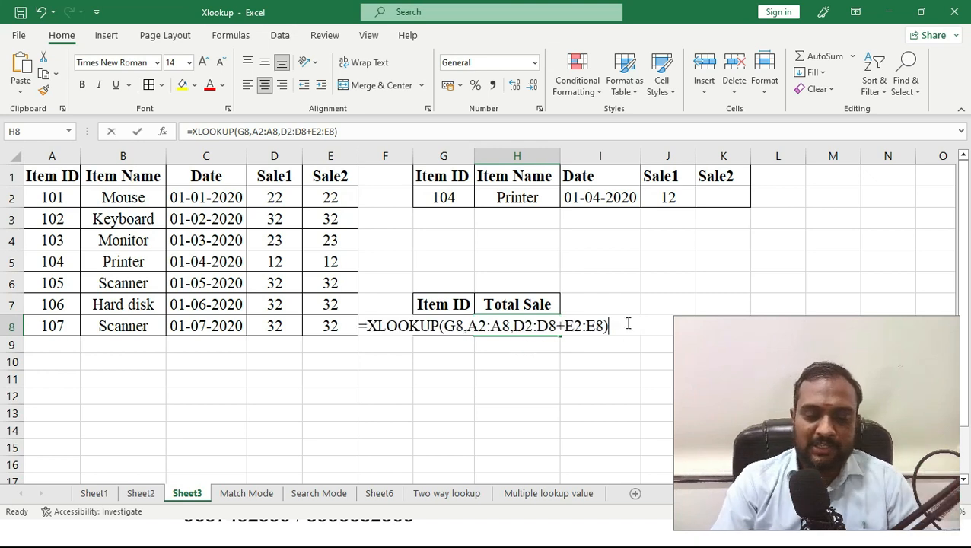
pyautogui.press('Escape')
# - Enter =XLOOKUP(G8,A1:A8,D1:D8+E1:E8) in H8 to return the combined Sale1 and Sale2 for the Item ID
pyautogui.write('=')
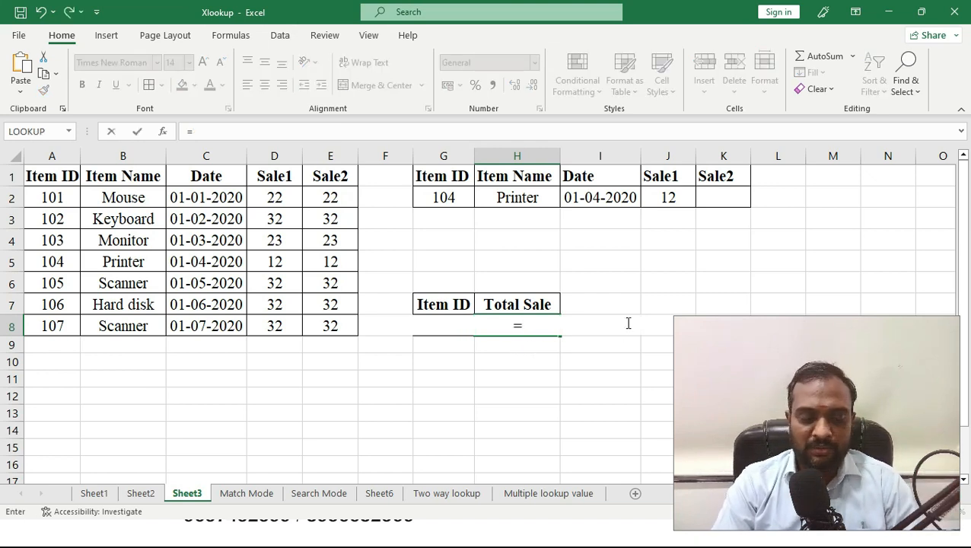
pyautogui.write('xlook')
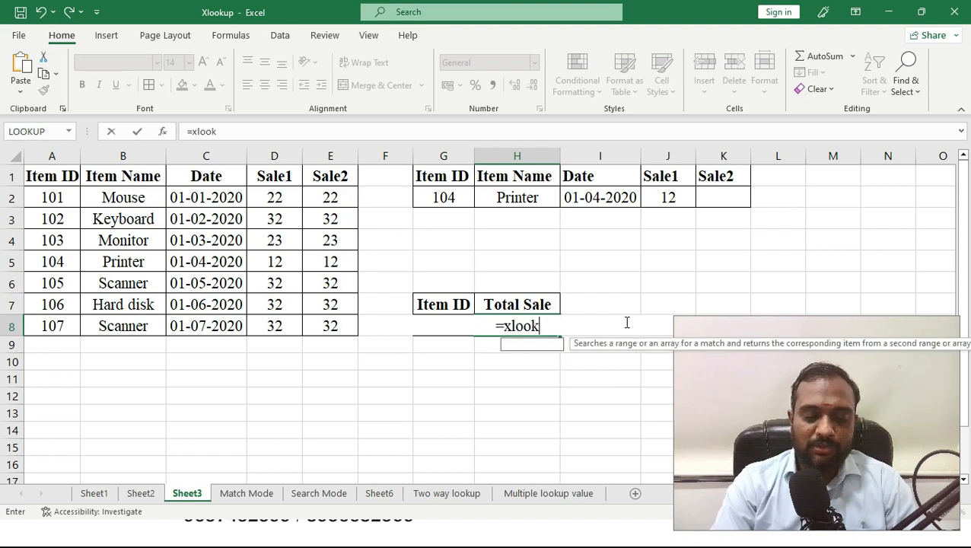
pyautogui.write('up(')
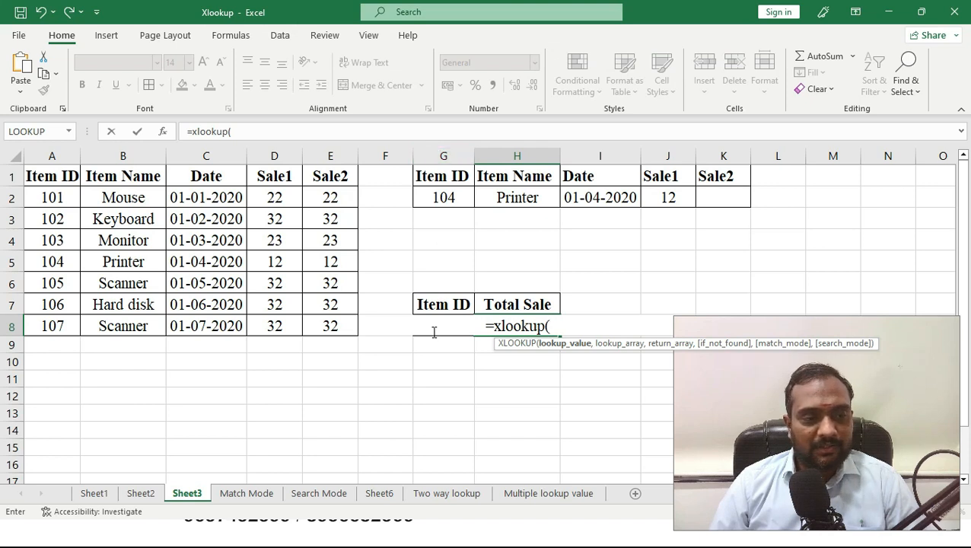
pyautogui.write('G8')
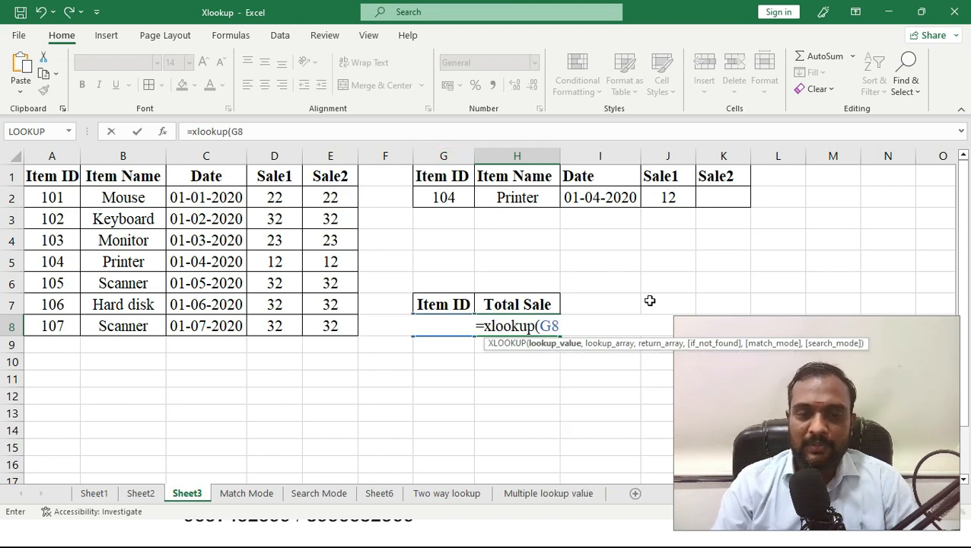
pyautogui.write(',')
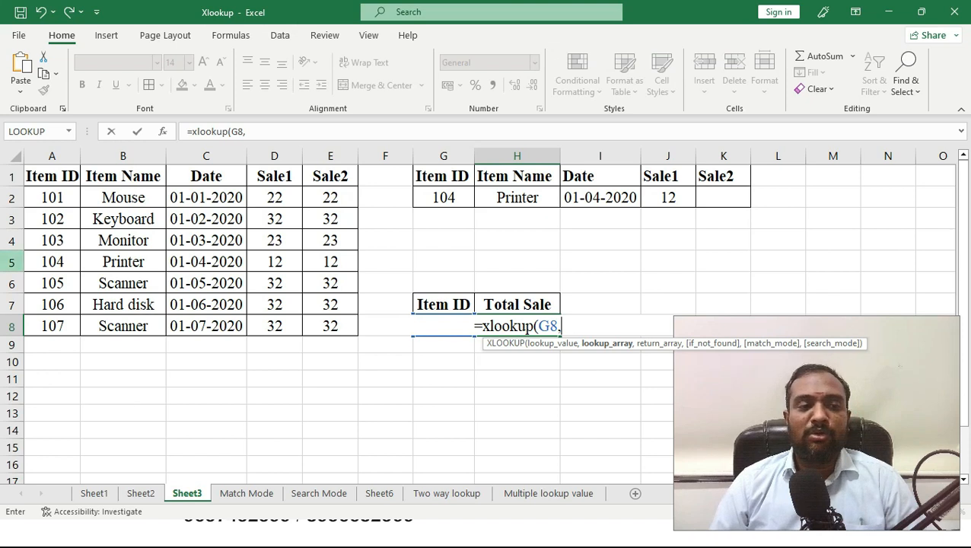
pyautogui.moveTo(42, 176); pyautogui.dragTo(59, 327)
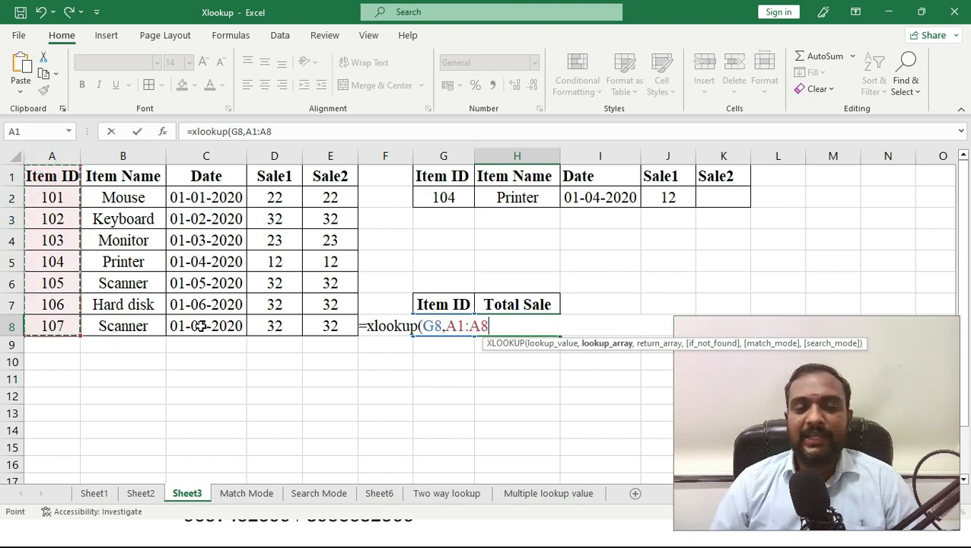
pyautogui.write(',')
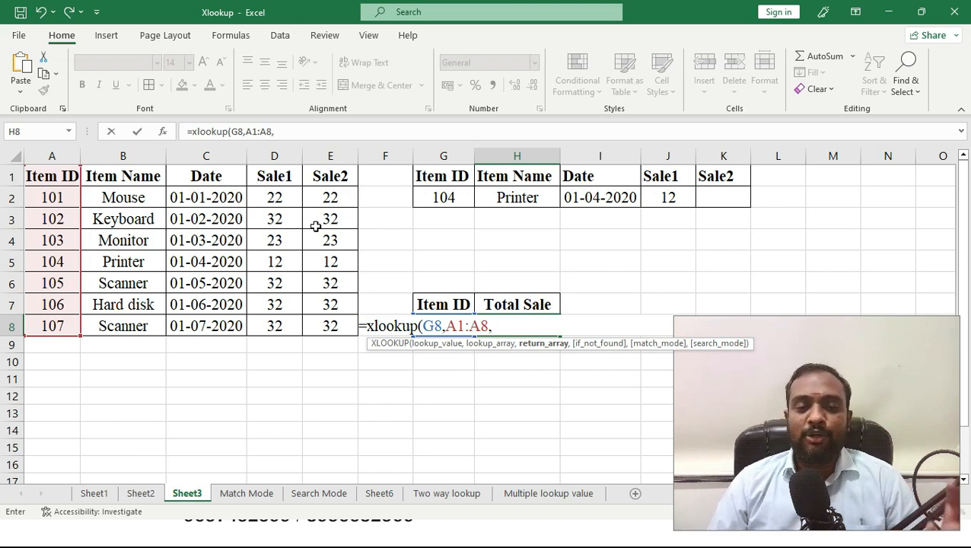
pyautogui.moveTo(262, 175); pyautogui.dragTo(267, 325)
pyautogui.write('+')
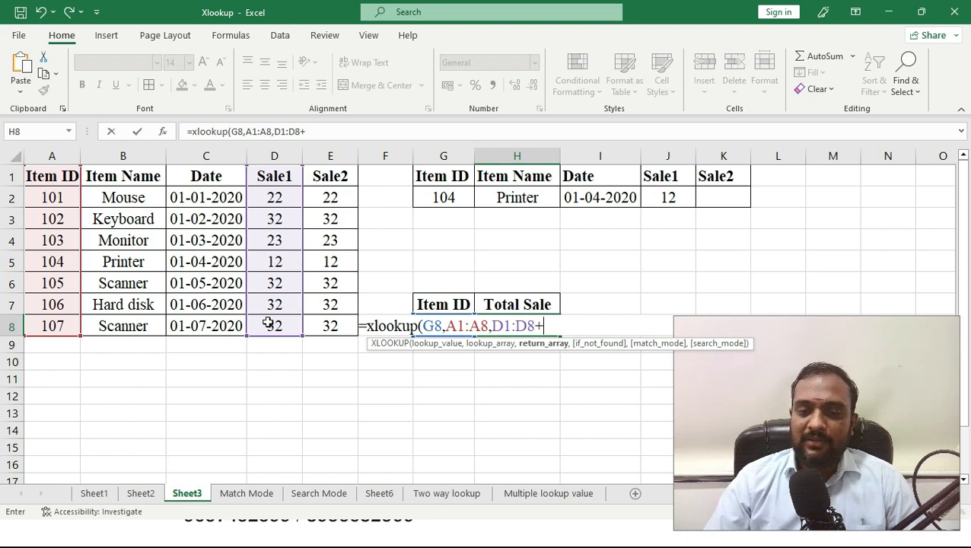
pyautogui.moveTo(330, 177); pyautogui.dragTo(330, 314)
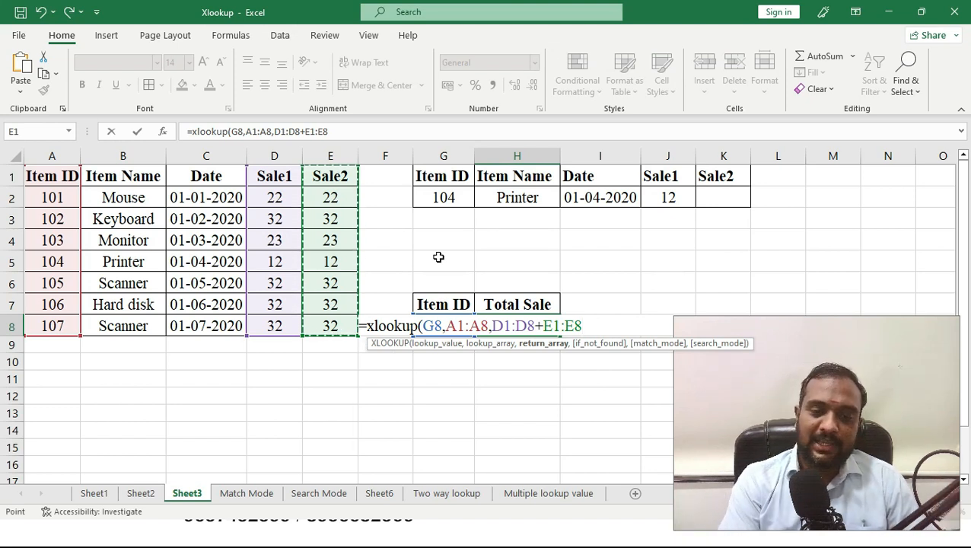
pyautogui.write(')')
pyautogui.hotkey('ctrl', 'Return')
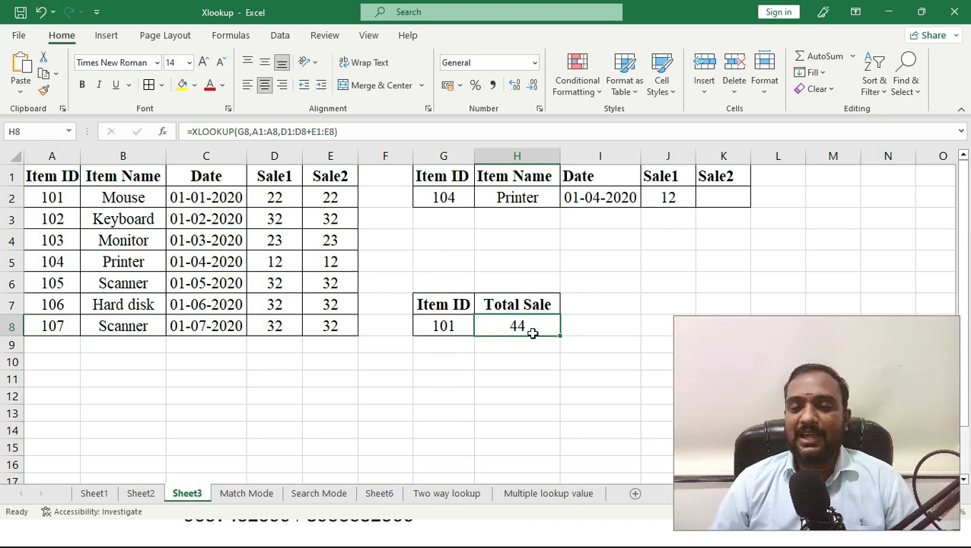
# - Try 17 as the Item ID in G8 and check the Total Sale formula in H8
pyautogui.click(460, 325)
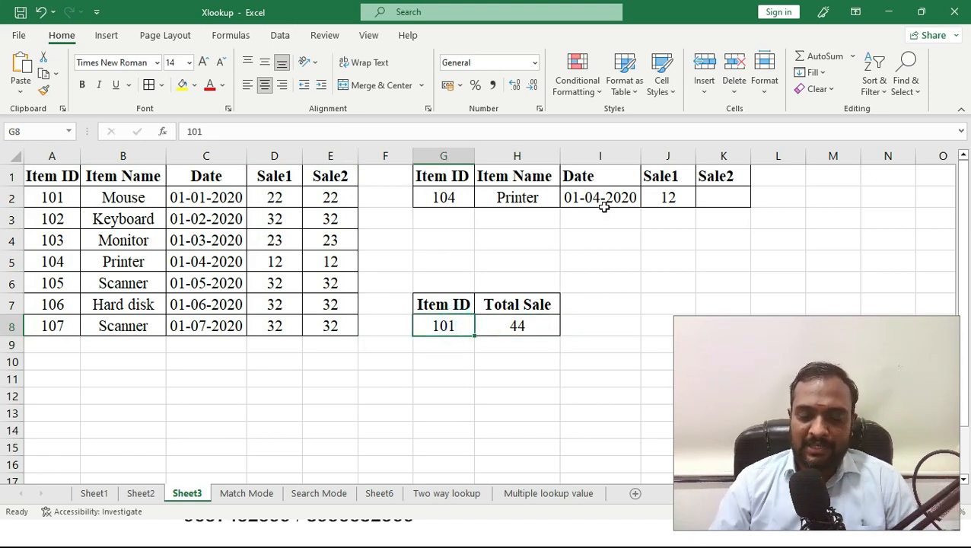
pyautogui.write('1')
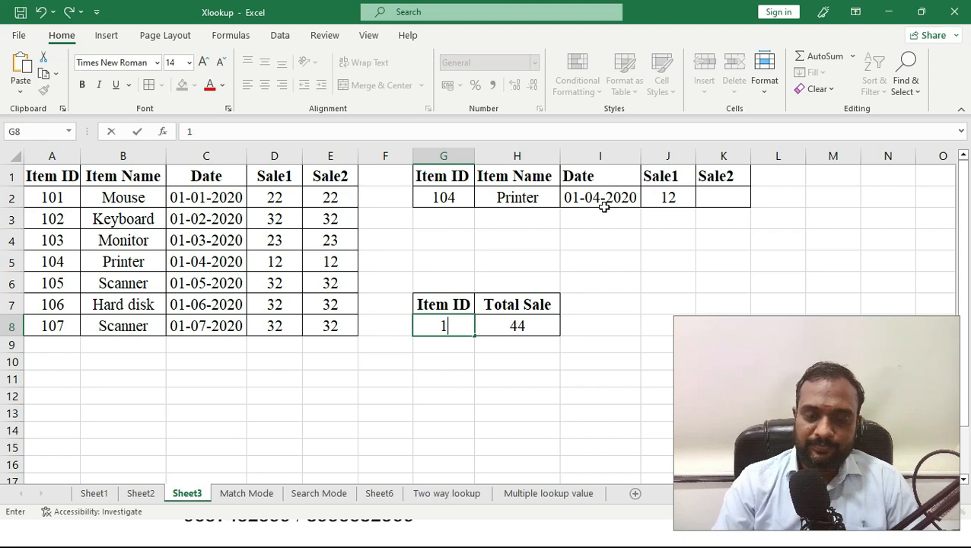
pyautogui.write('7')
pyautogui.press('Return')
pyautogui.press('Up')
pyautogui.press('Right')
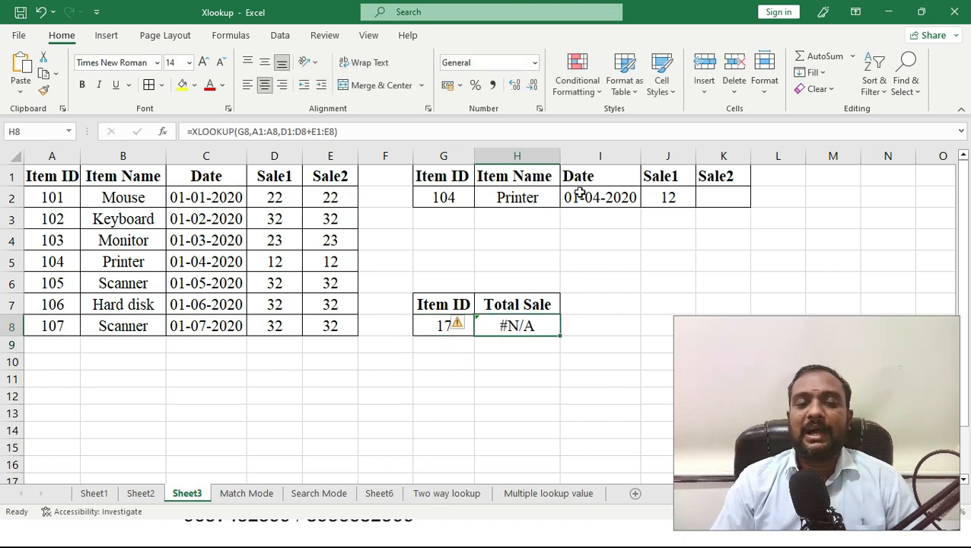
# - Set the Item ID in G8 to 107 and compare Total Sale in H8 with that item's source row
pyautogui.press('Left')
pyautogui.press('Down')
pyautogui.press('Up')
pyautogui.write('10')
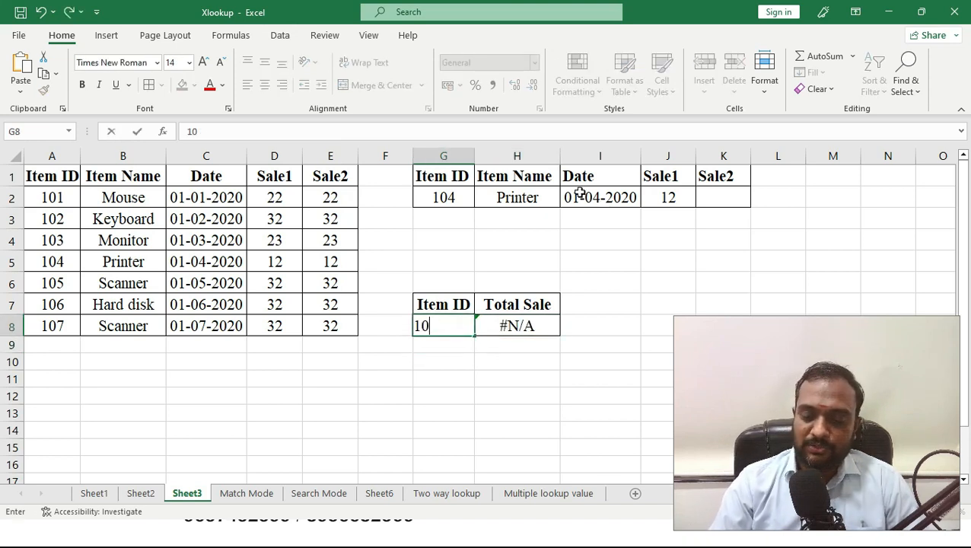
pyautogui.press('Return')
pyautogui.press('Up')
pyautogui.press('Right')
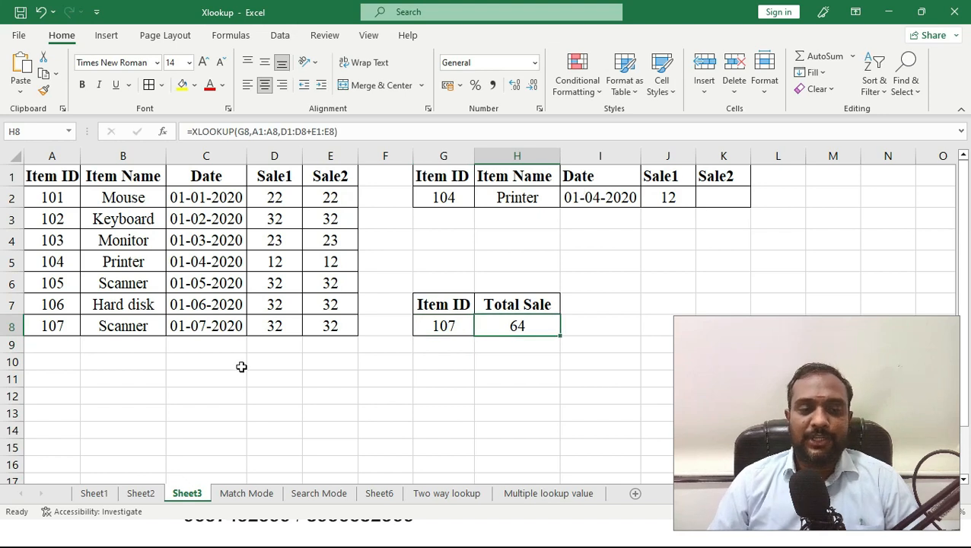
pyautogui.click(336, 324)
pyautogui.click(533, 328)
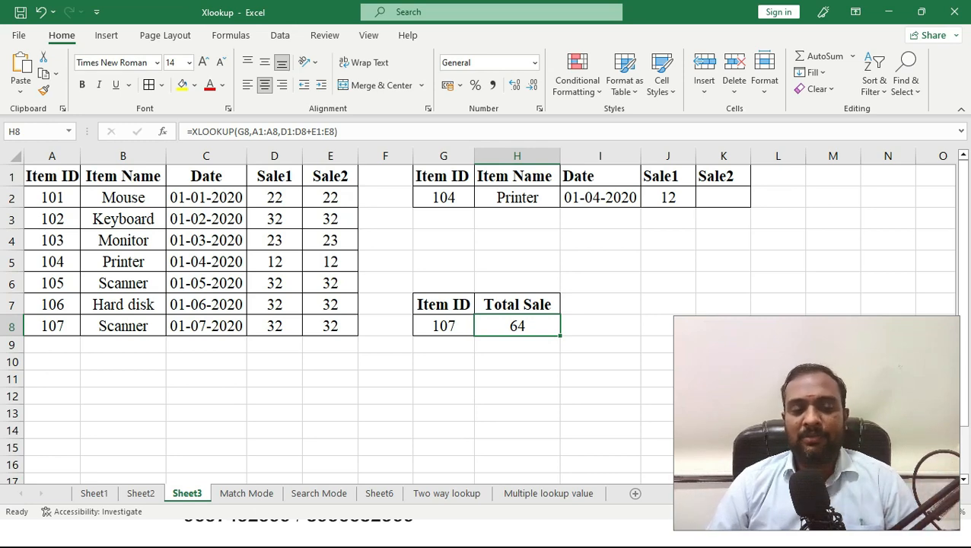
# - Open the Match Mode sheet and examine the lookup value in F2, the XLOOKUP formula in G2 and the source Item IDs in A2:A8
pyautogui.click(246, 493)
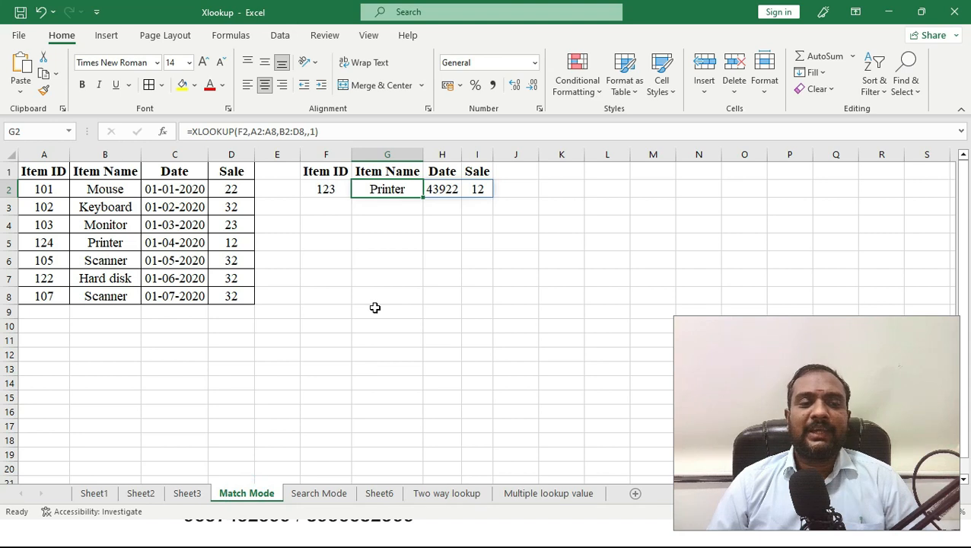
pyautogui.click(331, 193)
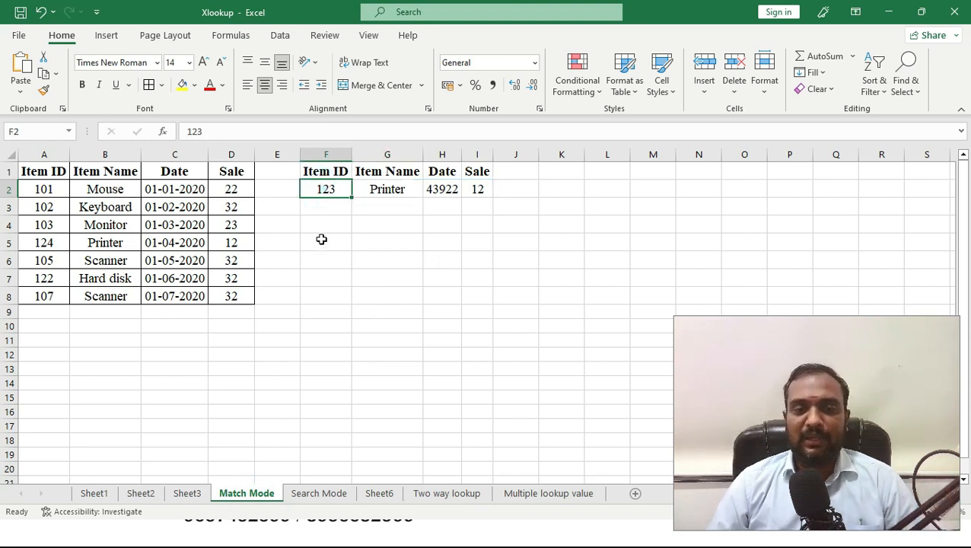
pyautogui.click(357, 193)
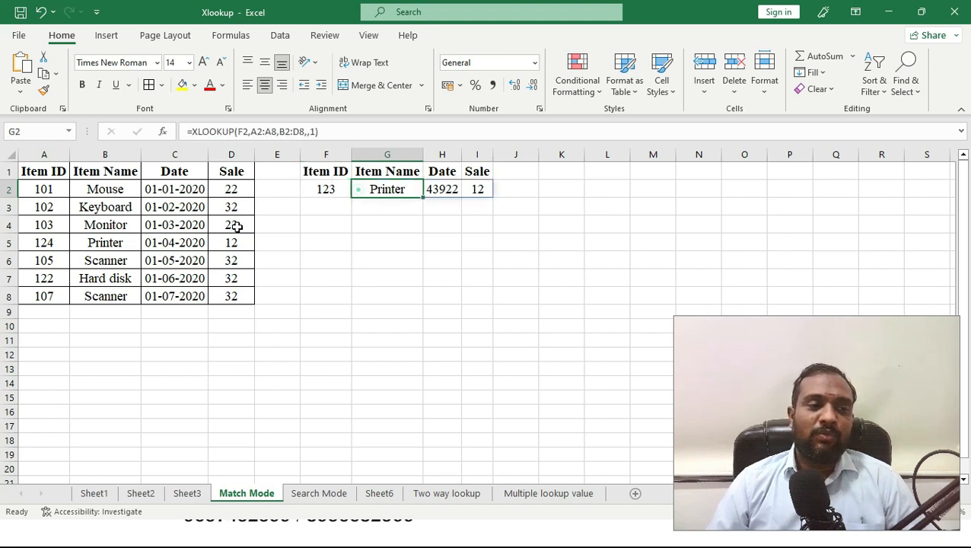
pyautogui.moveTo(42, 189); pyautogui.dragTo(44, 296)
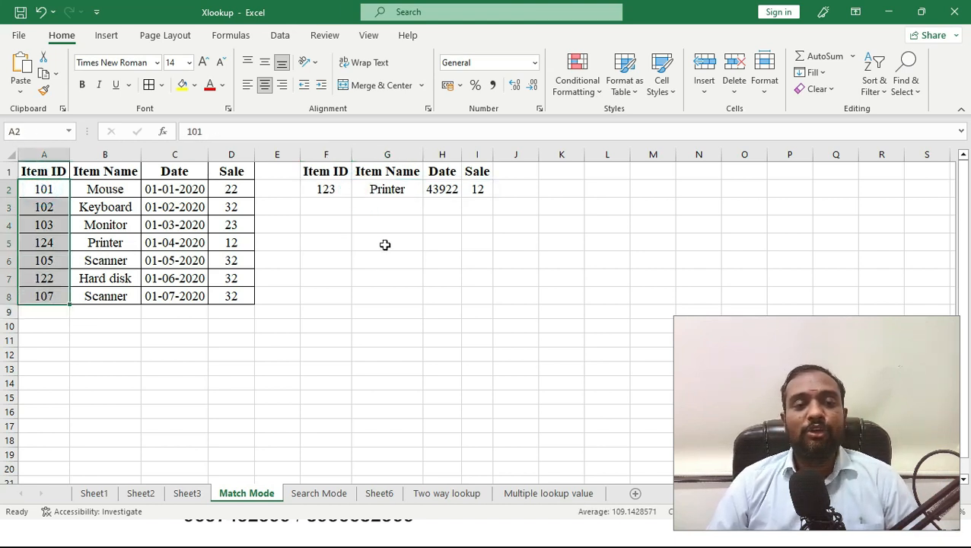
pyautogui.click(329, 187)
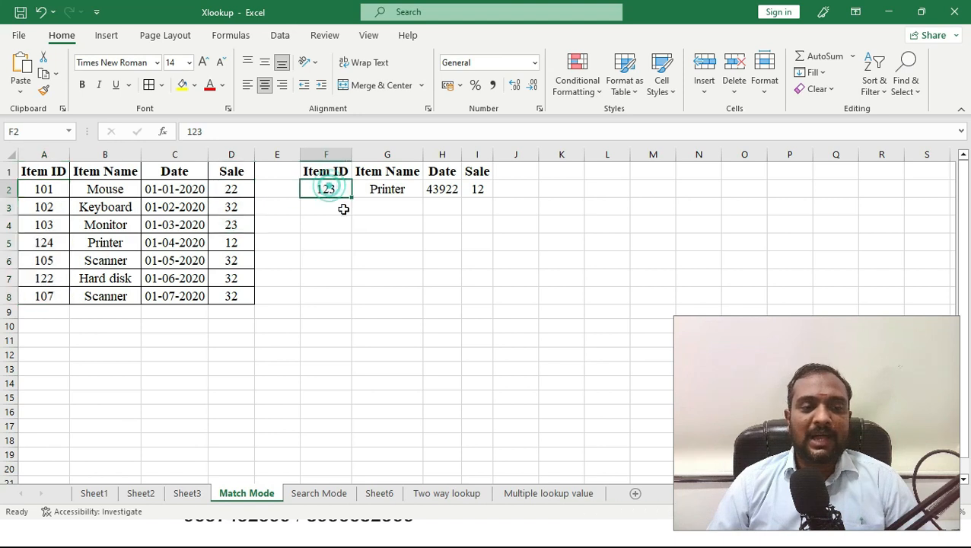
pyautogui.moveTo(44, 188); pyautogui.dragTo(43, 296)
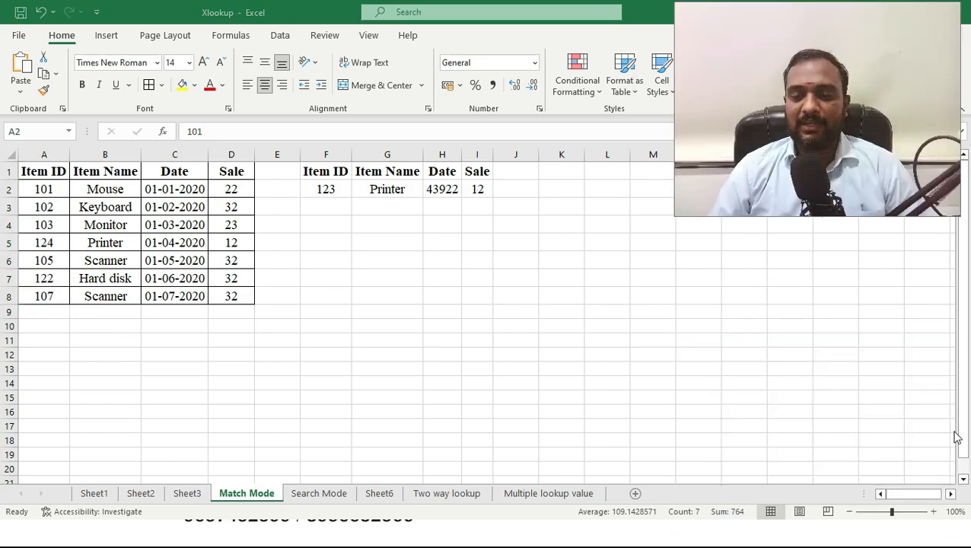
pyautogui.click(933, 512)
pyautogui.click(934, 513)
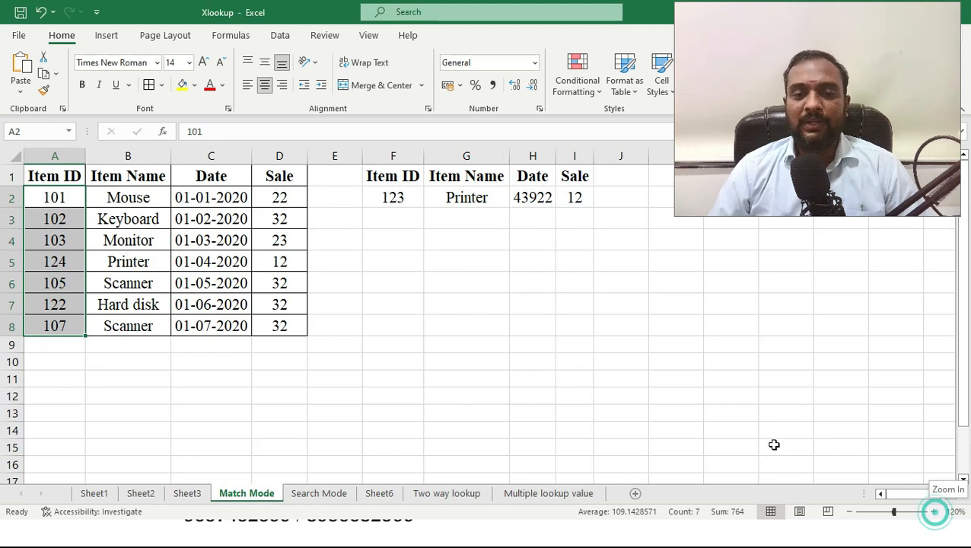
# - Clear the existing XLOOKUP formula and its returned values from G2:I2 on the Match Mode sheet
pyautogui.click(428, 276)
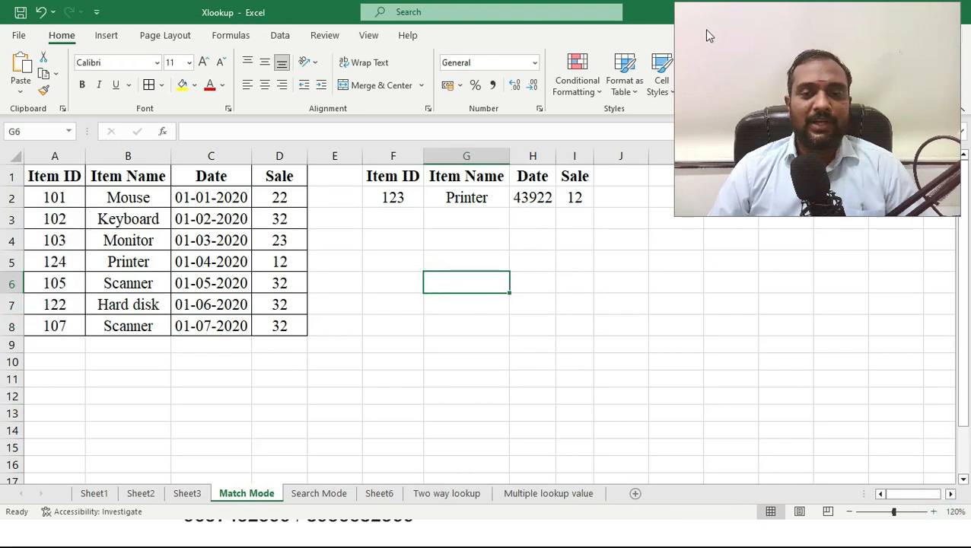
pyautogui.moveTo(766, 61); pyautogui.dragTo(760, 371)
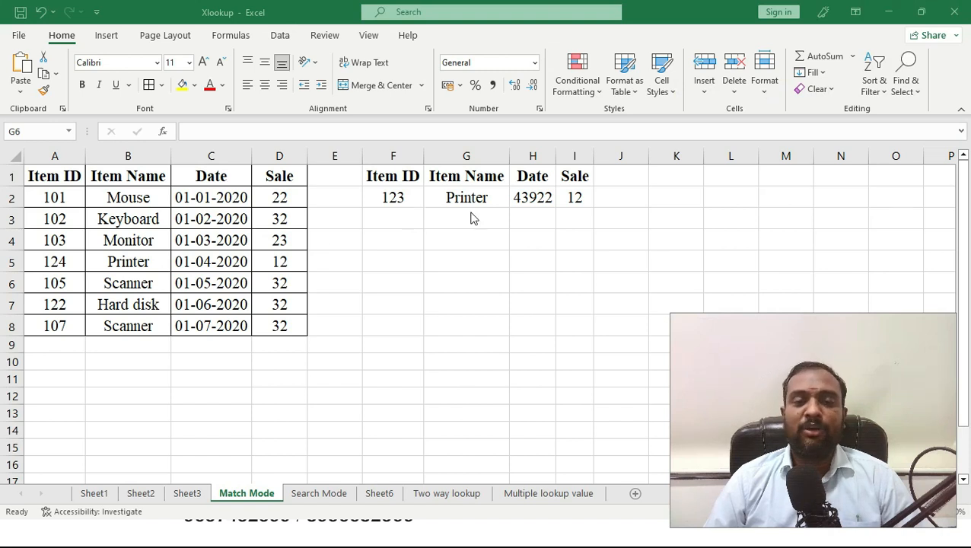
pyautogui.moveTo(466, 197); pyautogui.dragTo(569, 194)
pyautogui.press('Delete')
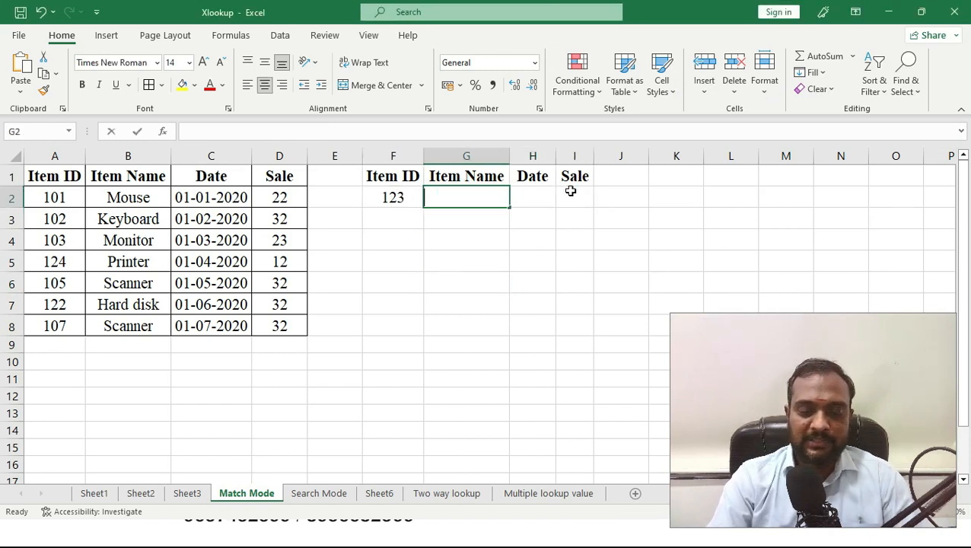
# - Enter =XLOOKUP(F2,A1:A8,B1:D8,,-1) in G2 to return Item Name, Date and Sale for an exact match or next smaller item
pyautogui.write('=xlookup(')
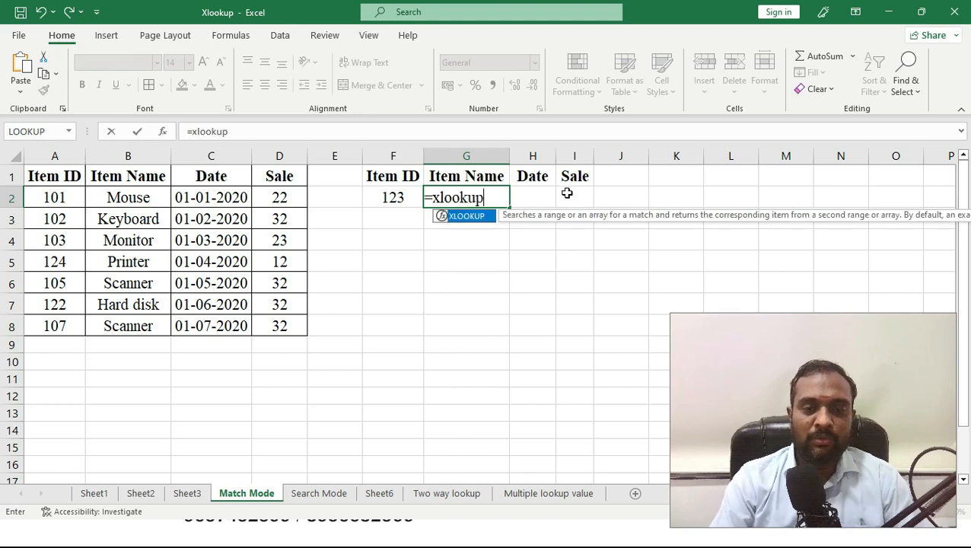
pyautogui.click(397, 199)
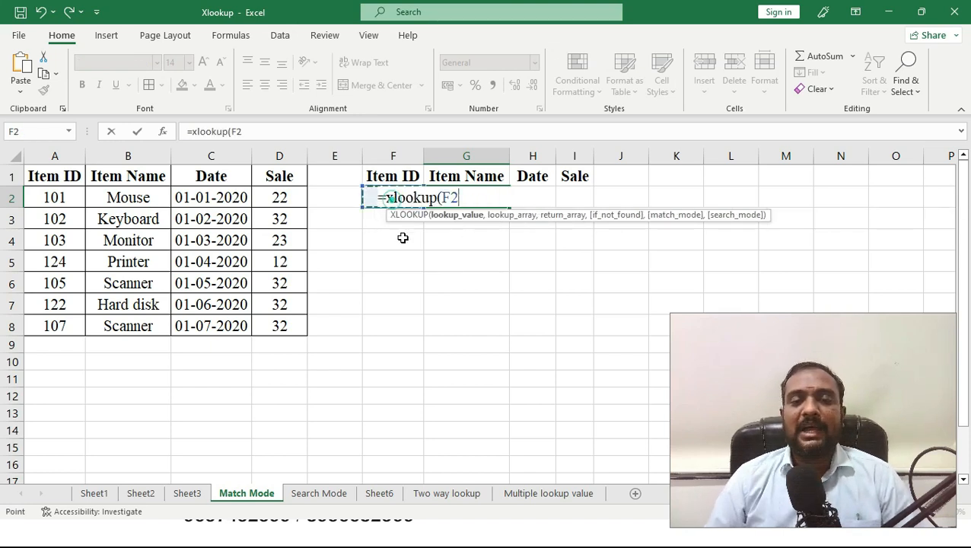
pyautogui.write(',')
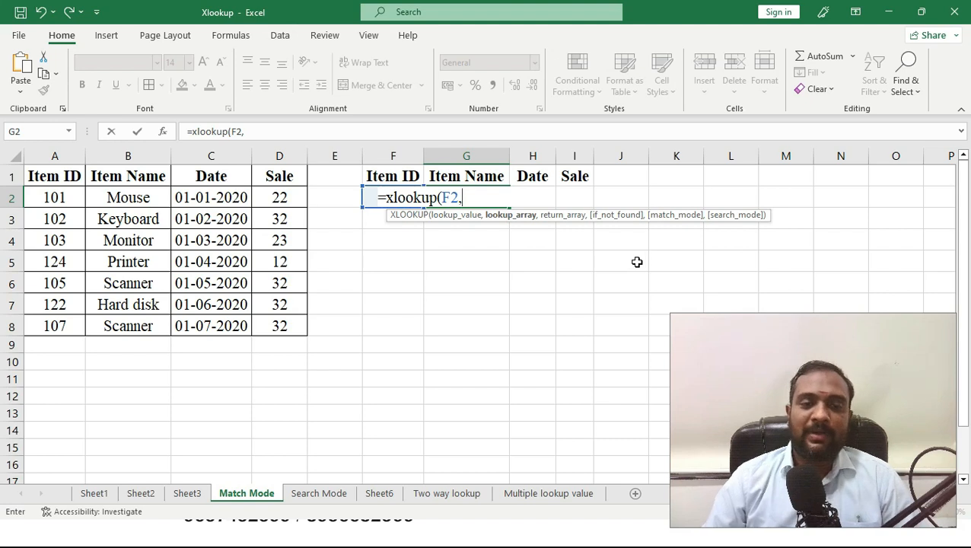
pyautogui.moveTo(55, 175); pyautogui.dragTo(69, 333)
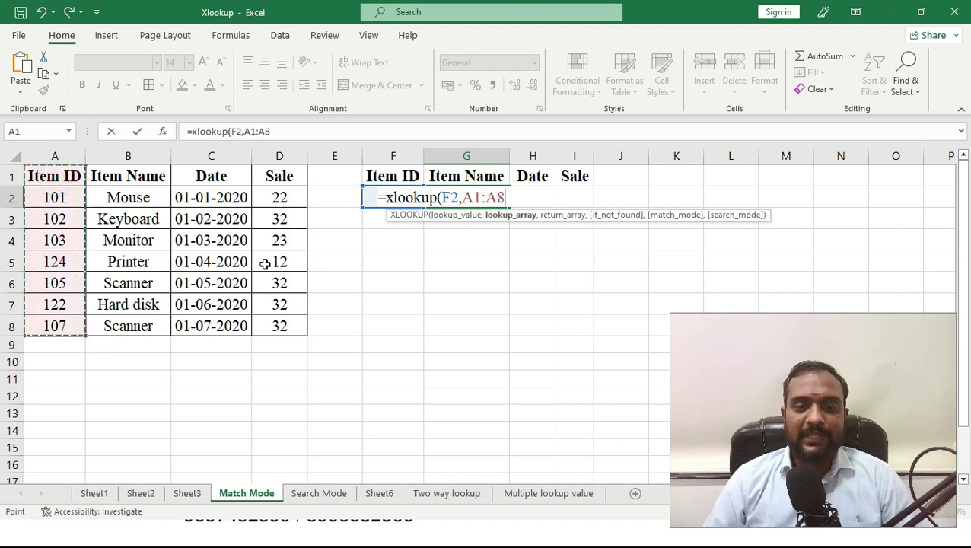
pyautogui.write(',')
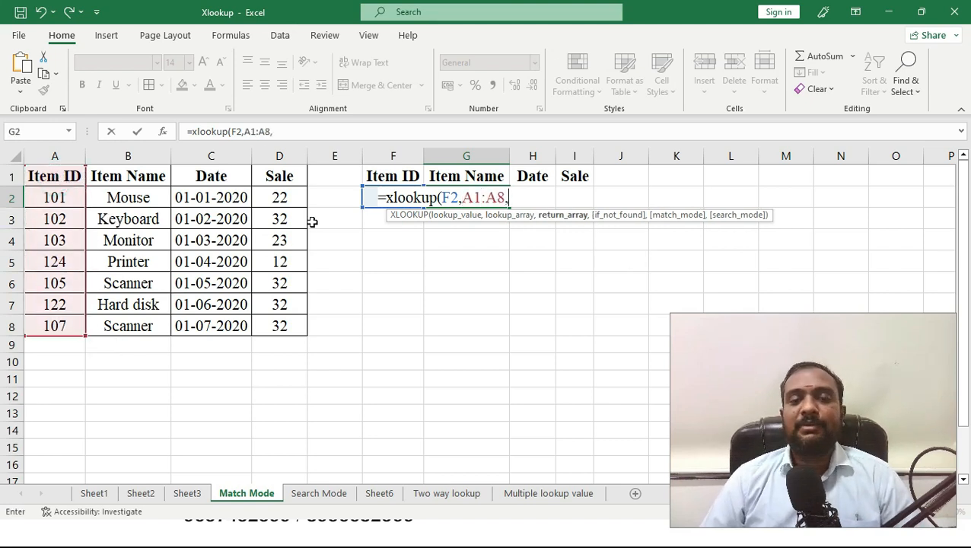
pyautogui.moveTo(107, 176); pyautogui.dragTo(275, 326)
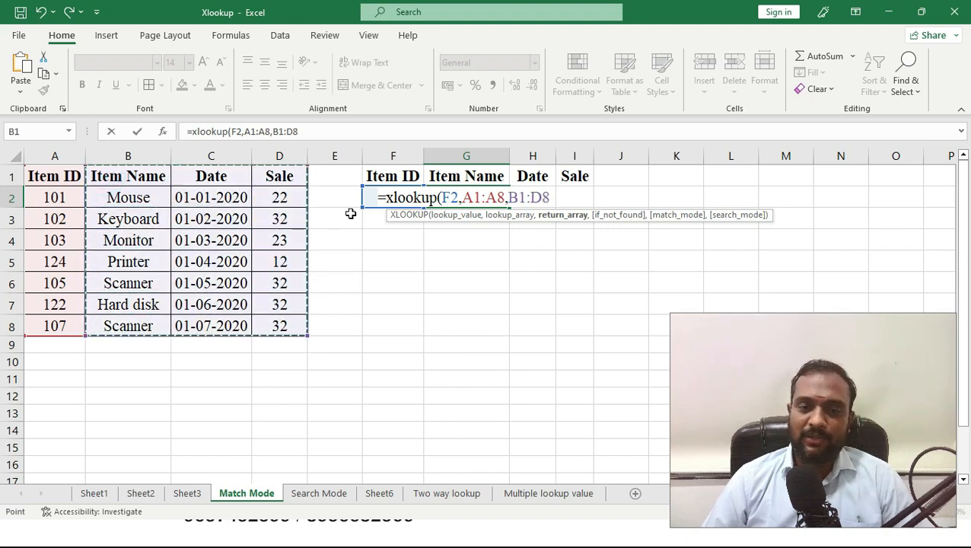
pyautogui.write(',')
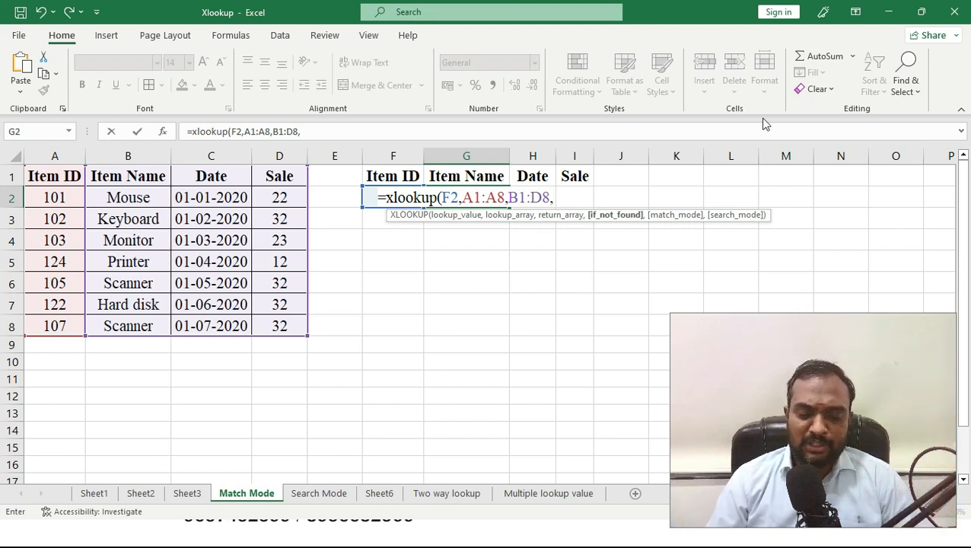
pyautogui.write(',-')
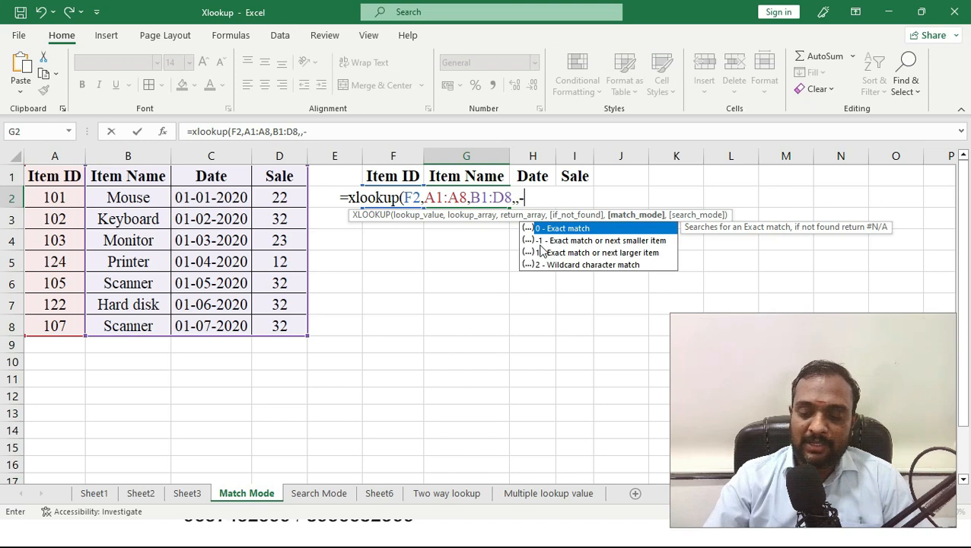
pyautogui.write('1')
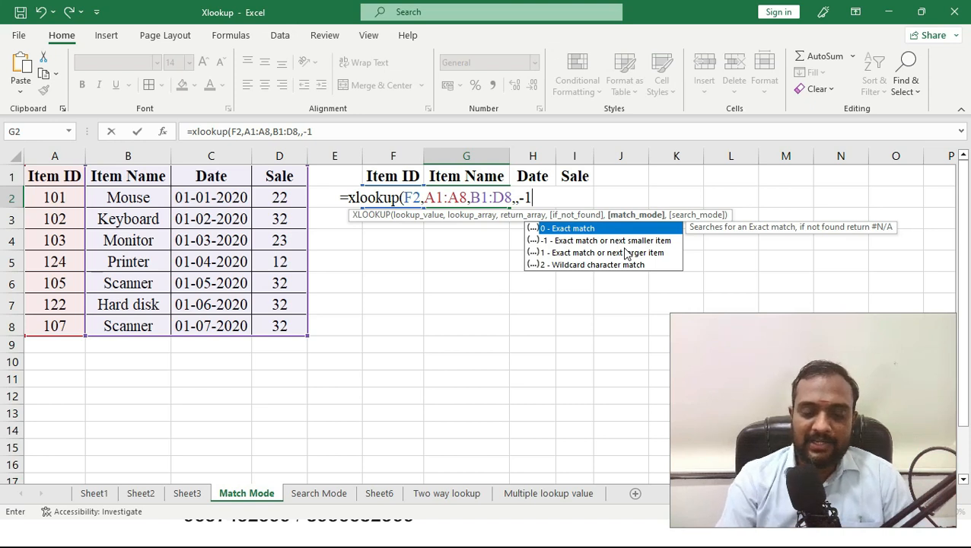
pyautogui.write(')')
pyautogui.press('Return')
pyautogui.press('Up')
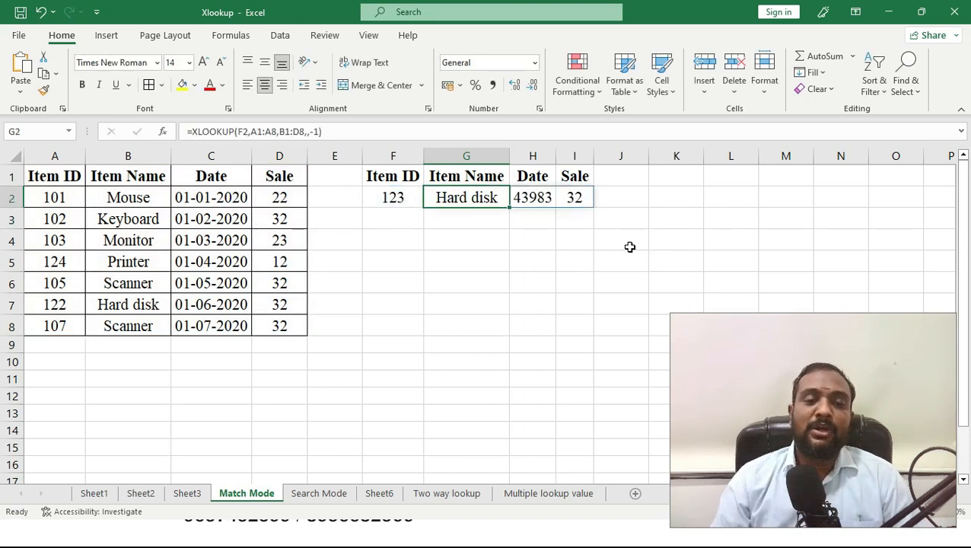
# - Clear the Item ID in F2 and re-enter it as 123 to retest the lookup
pyautogui.click(393, 200)
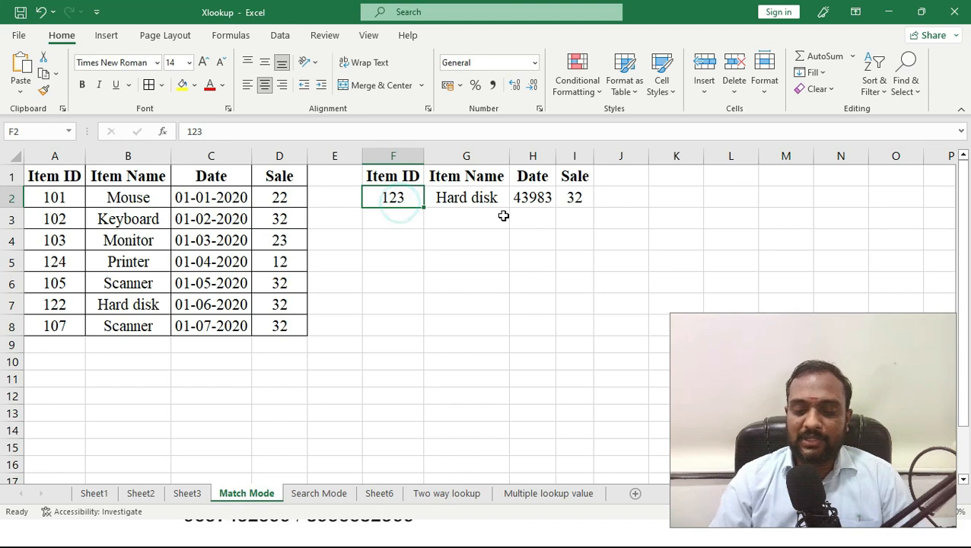
pyautogui.press('Delete')
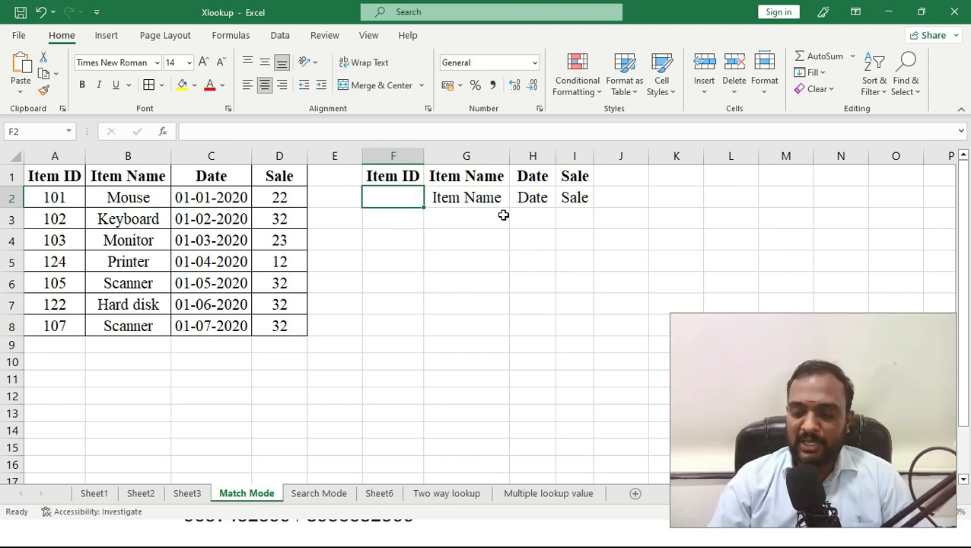
pyautogui.write('123')
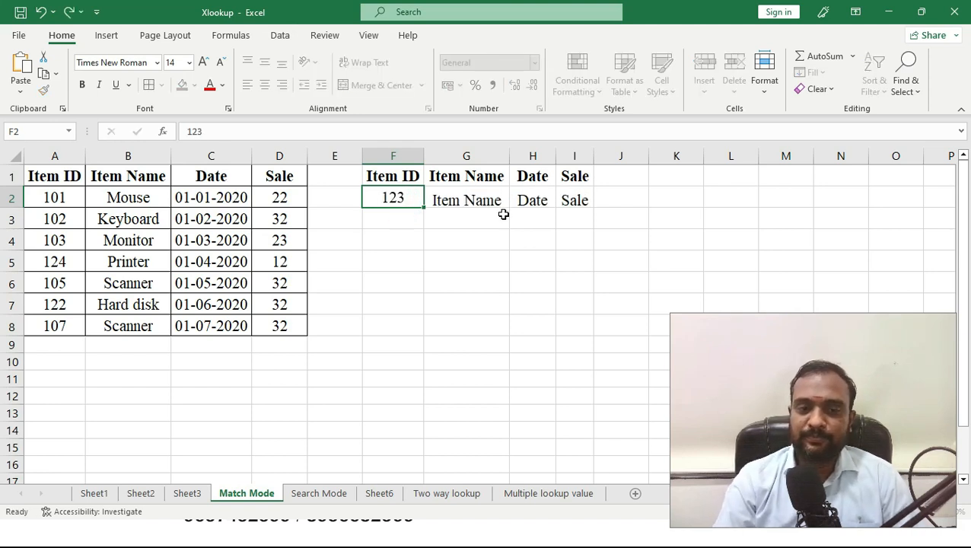
pyautogui.press('Return')
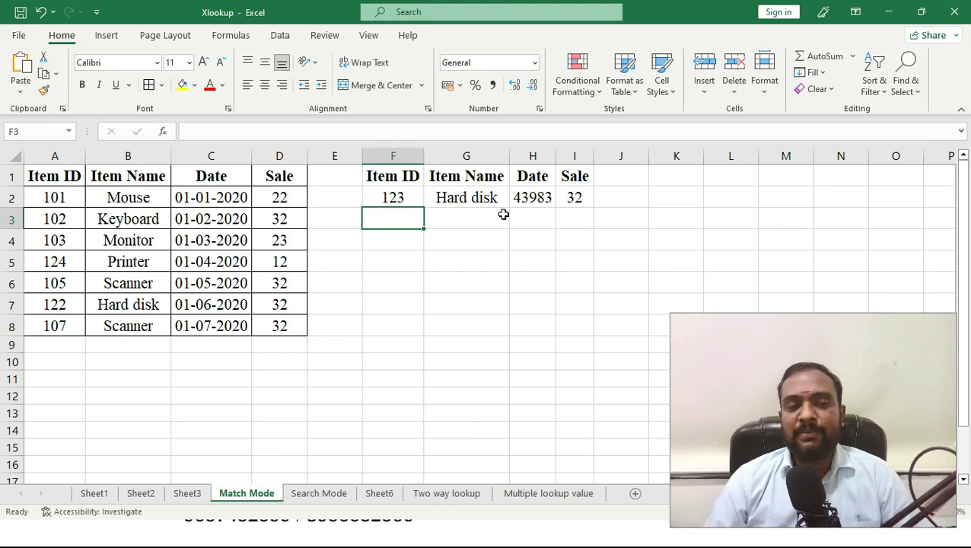
# - Compare the lookup Item ID in F2 with the source Item ID in the Hard disk row
pyautogui.click(416, 200)
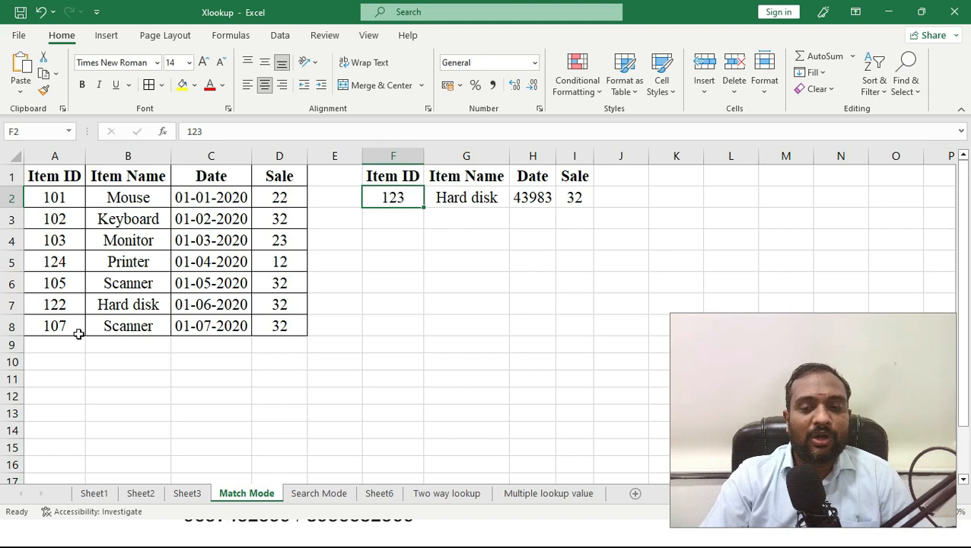
pyautogui.click(392, 198)
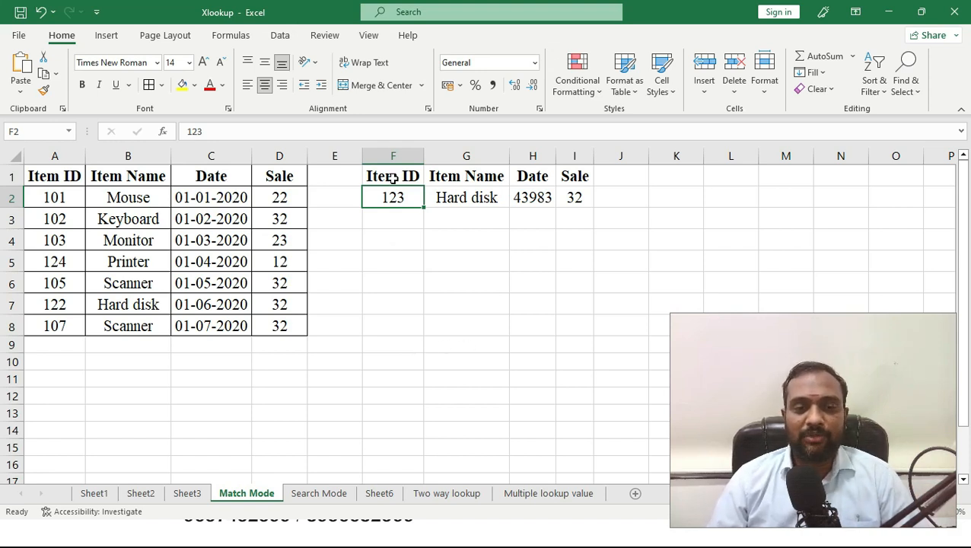
pyautogui.click(51, 306)
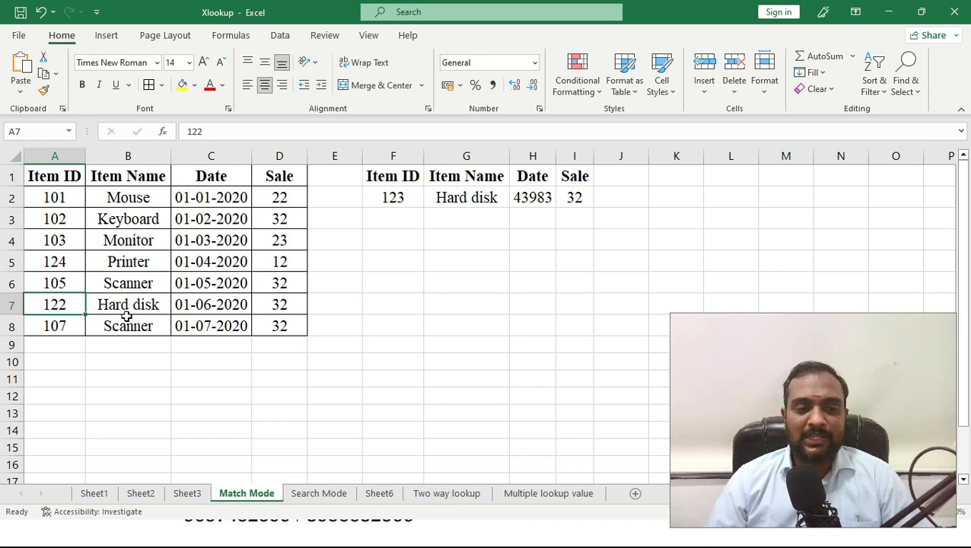
# - Format the lookup result in H2 as a date and compare its row with the Hard disk entry in the source table
pyautogui.click(475, 196)
pyautogui.click(531, 200)
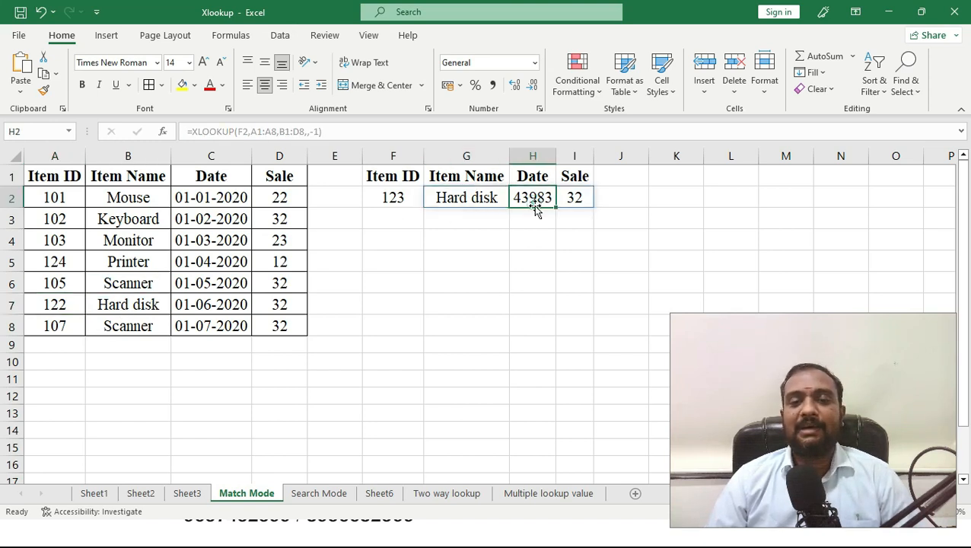
pyautogui.click(535, 62)
pyautogui.click(500, 222)
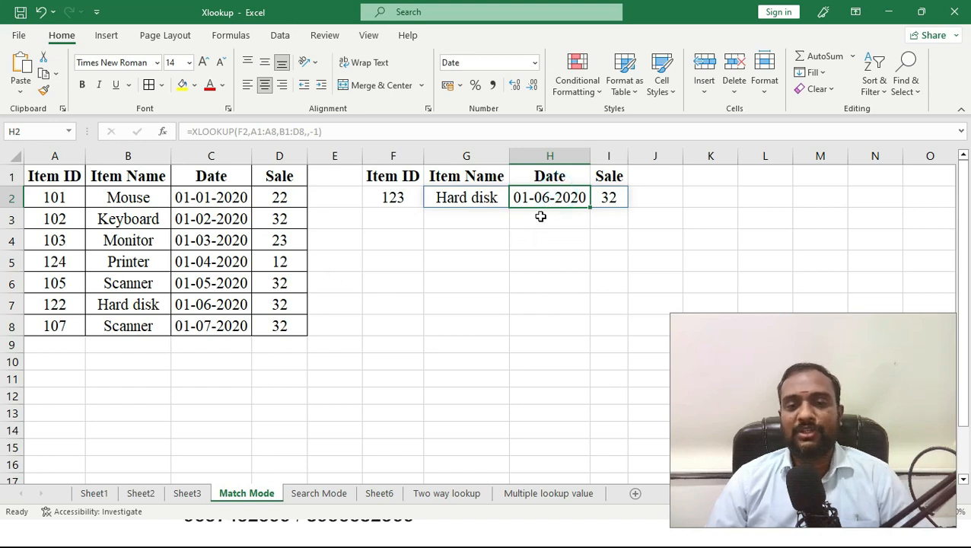
pyautogui.click(259, 304)
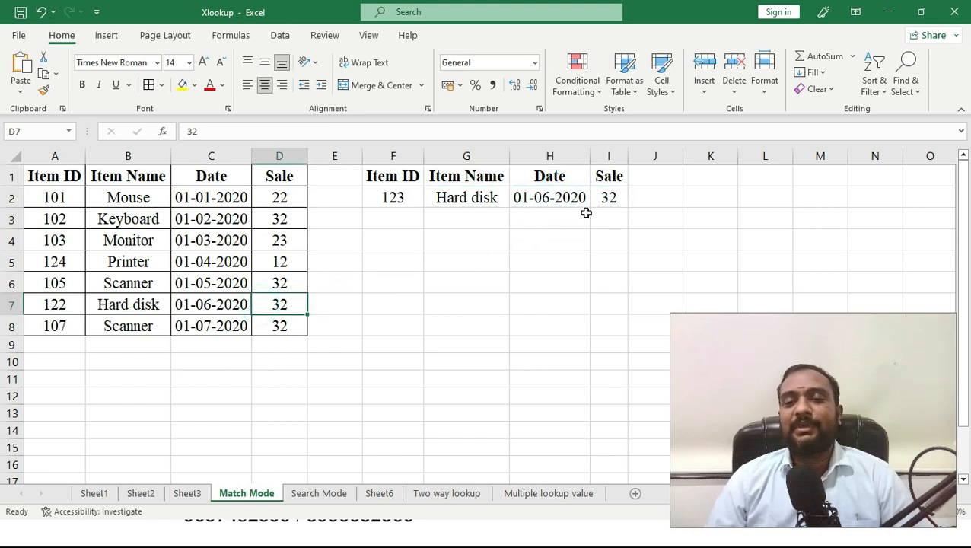
pyautogui.click(609, 197)
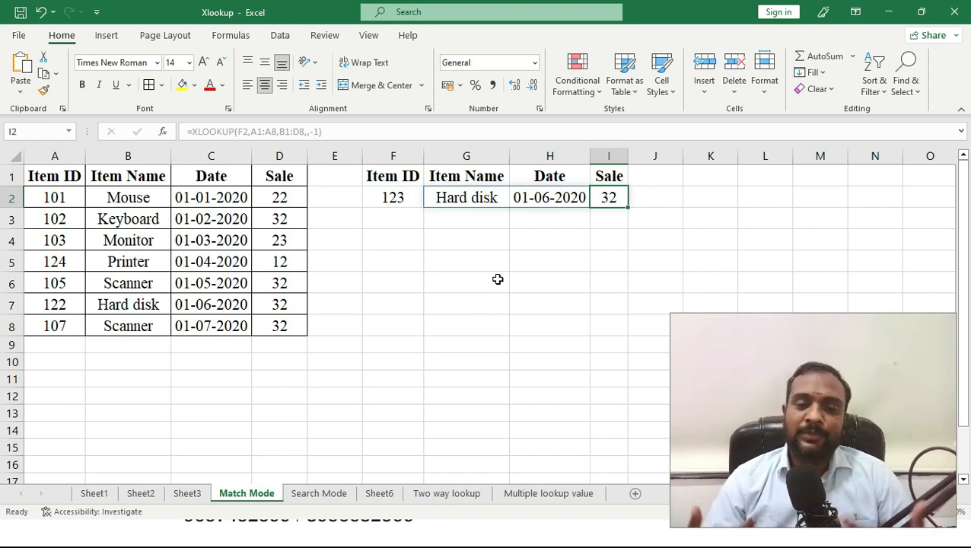
# - Set the match mode of the XLOOKUP formula in G2 to 1 and compare the returned row with item 124
pyautogui.doubleClick(449, 195)
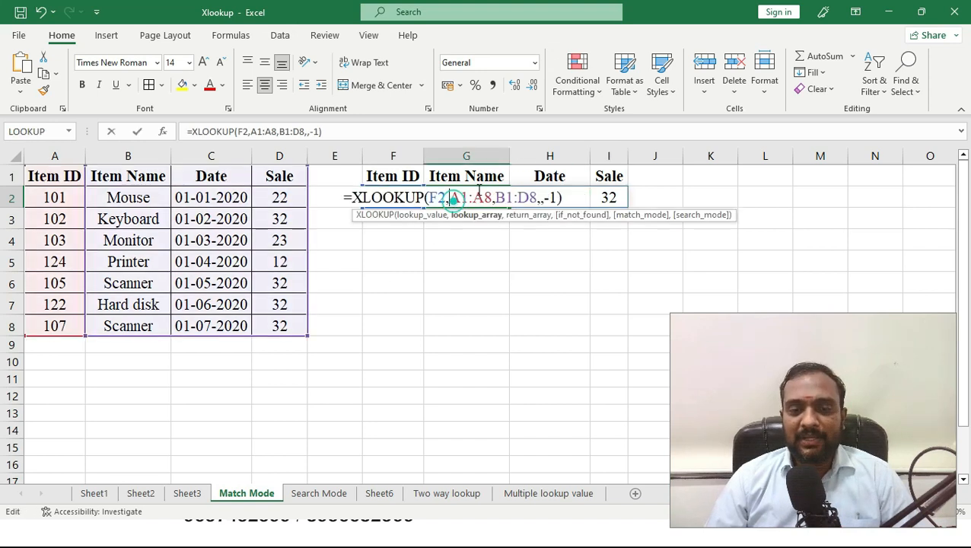
pyautogui.click(551, 197)
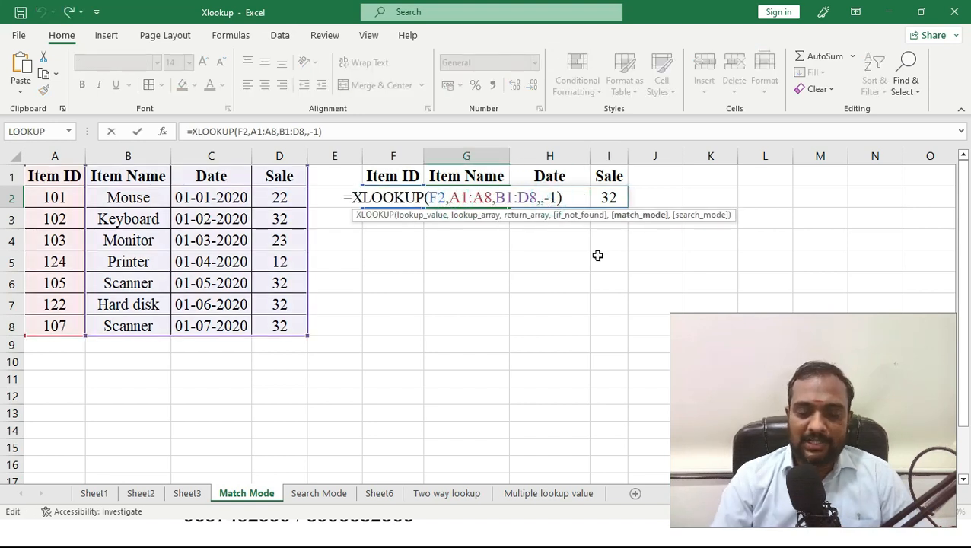
pyautogui.press('BackSpace')
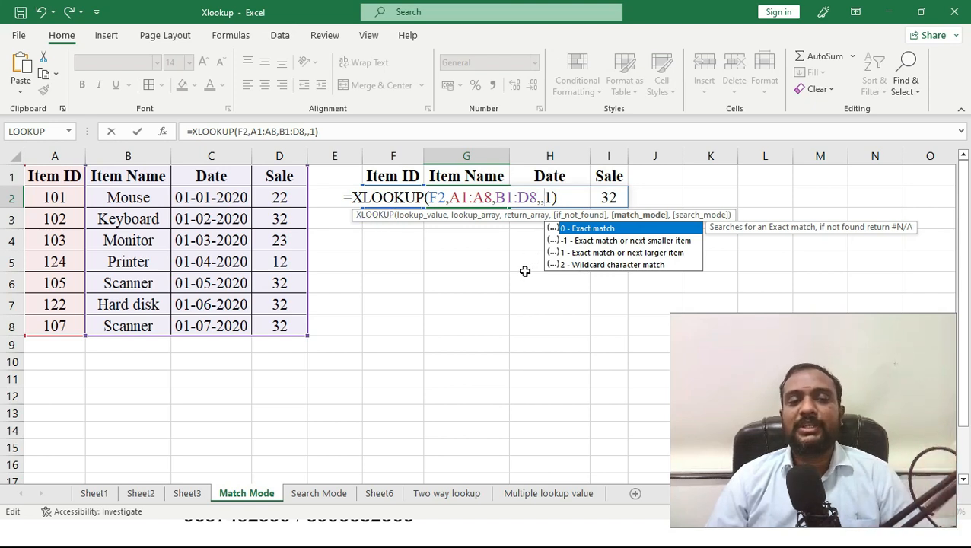
pyautogui.press('Return')
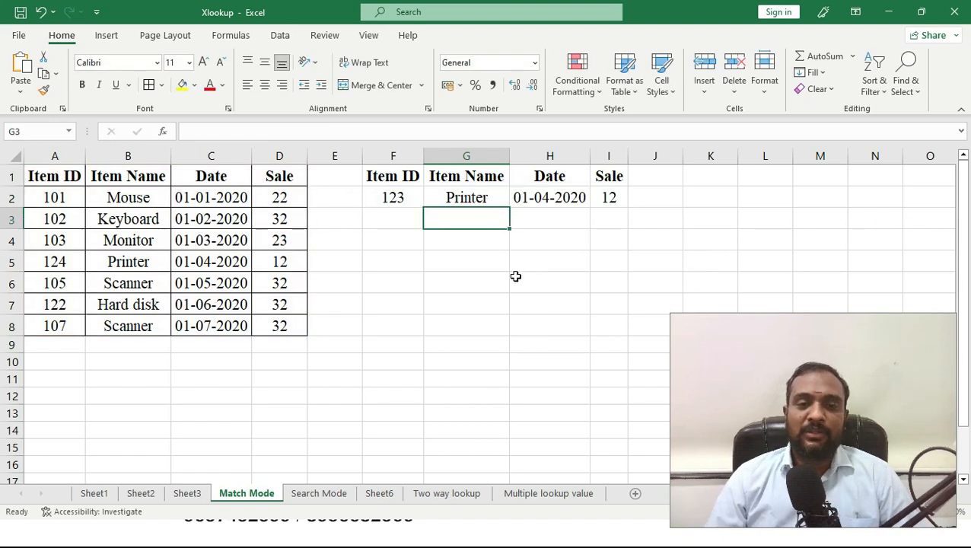
pyautogui.click(417, 202)
pyautogui.click(463, 197)
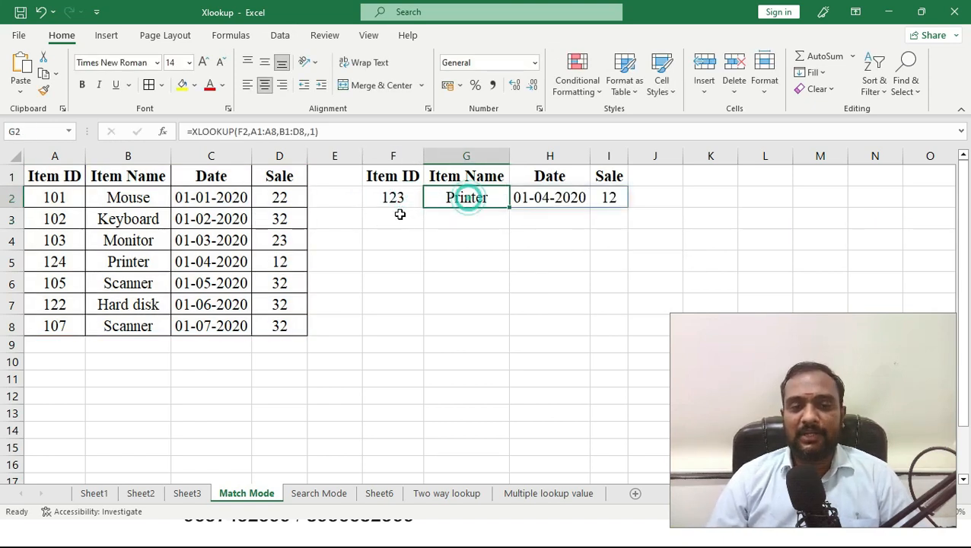
pyautogui.press('Left')
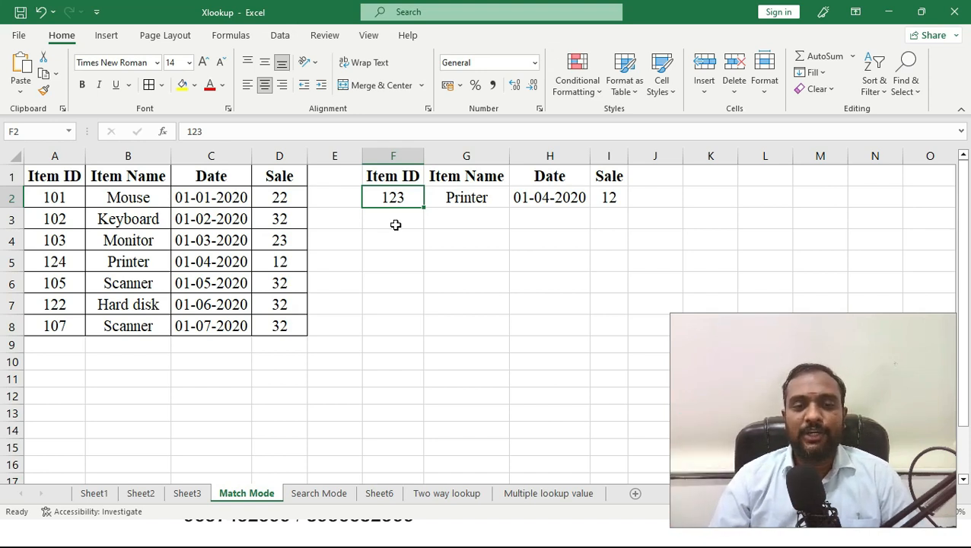
pyautogui.click(55, 262)
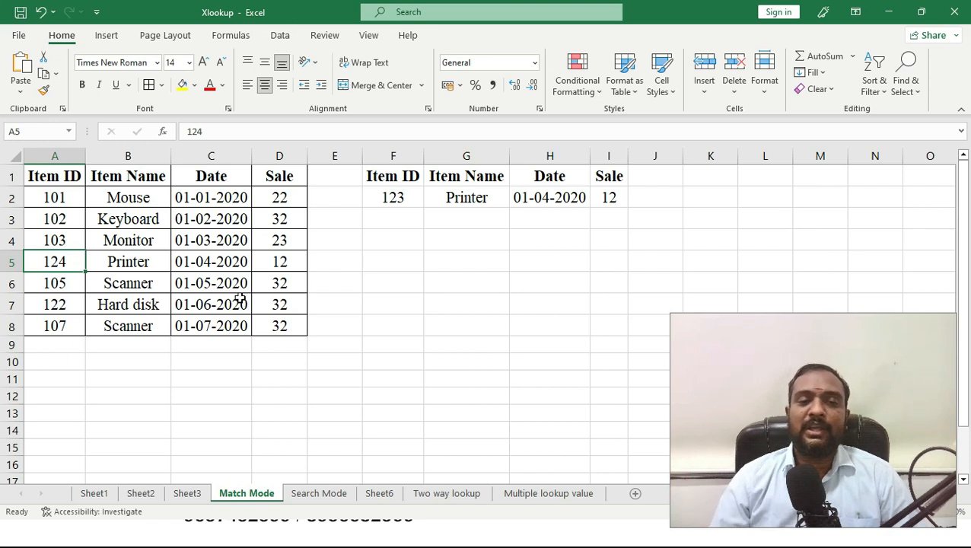
pyautogui.click(489, 199)
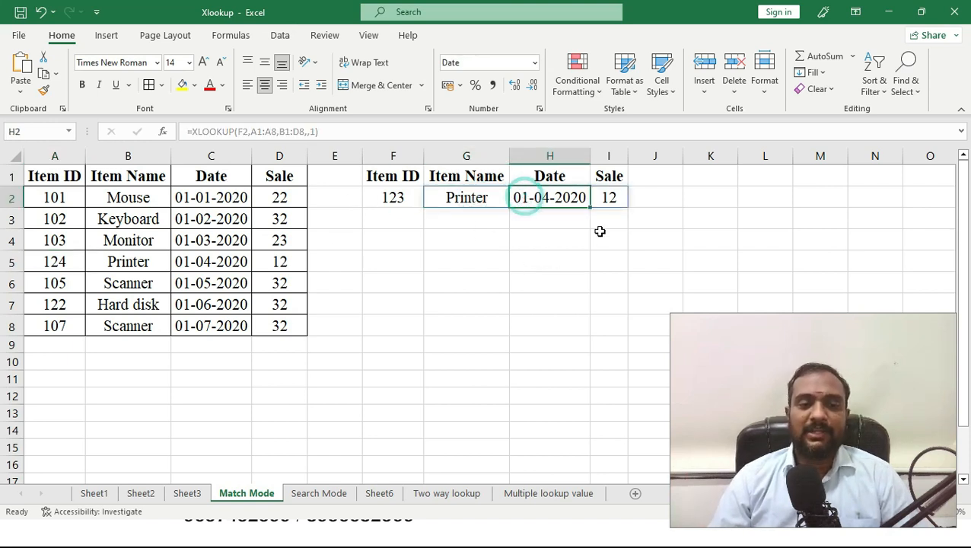
pyautogui.click(608, 198)
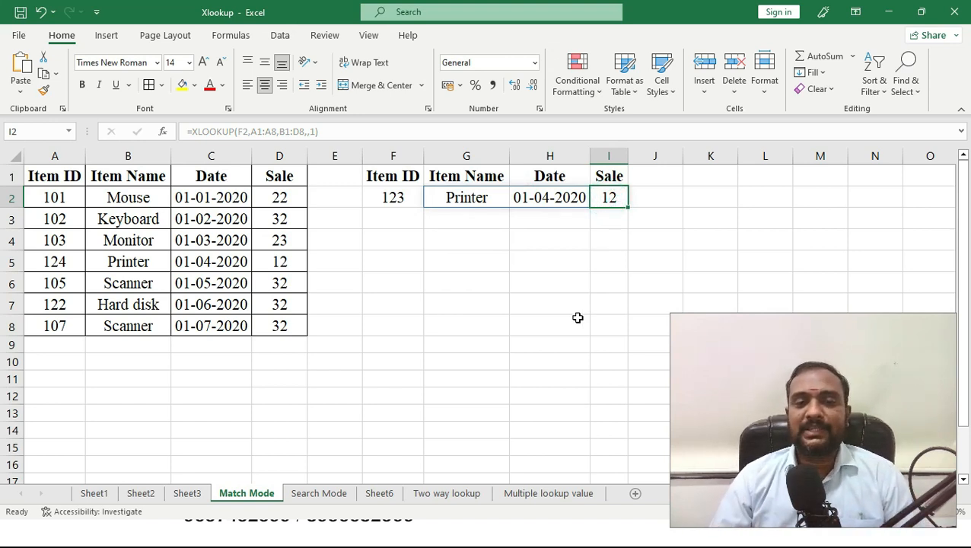
pyautogui.click(533, 198)
pyautogui.press('BackSpace')
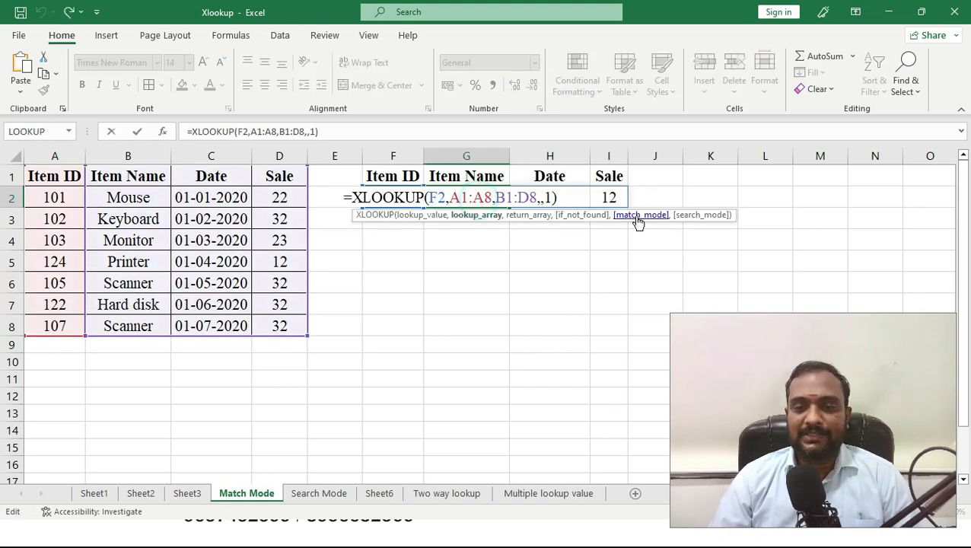
pyautogui.click(637, 214)
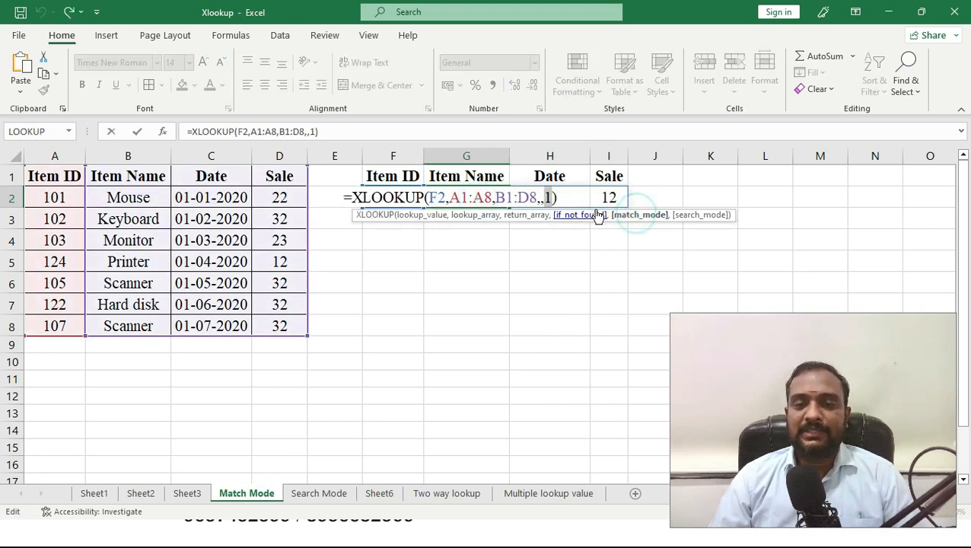
pyautogui.click(549, 198)
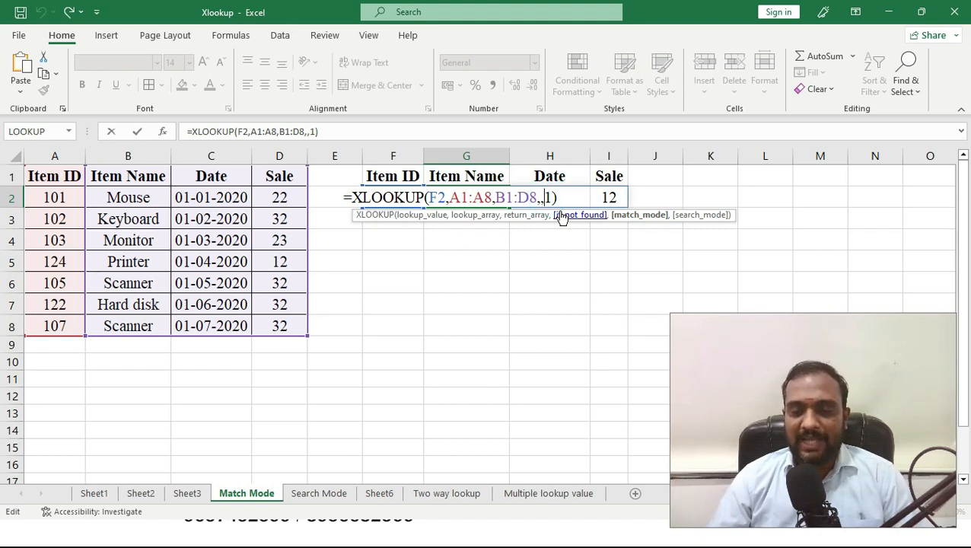
pyautogui.press('BackSpace')
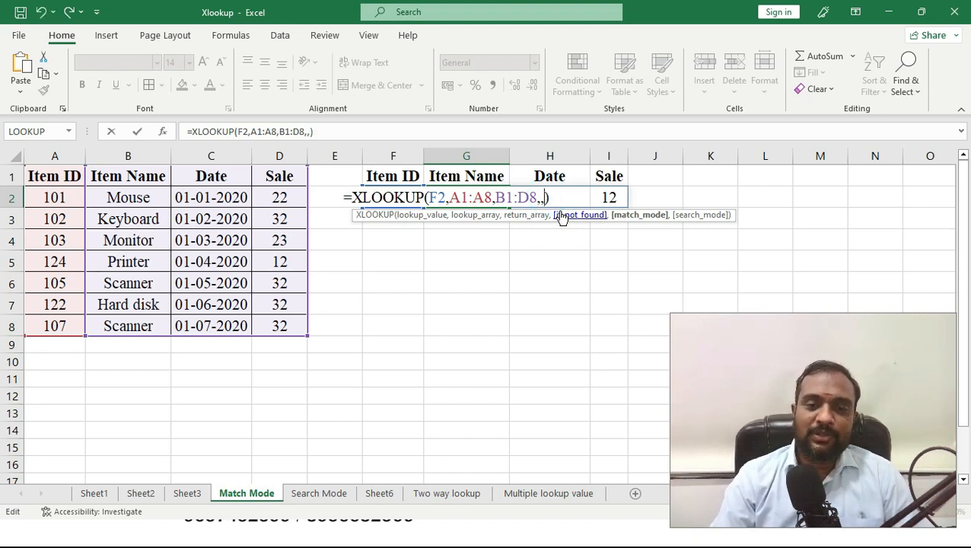
pyautogui.write('2')
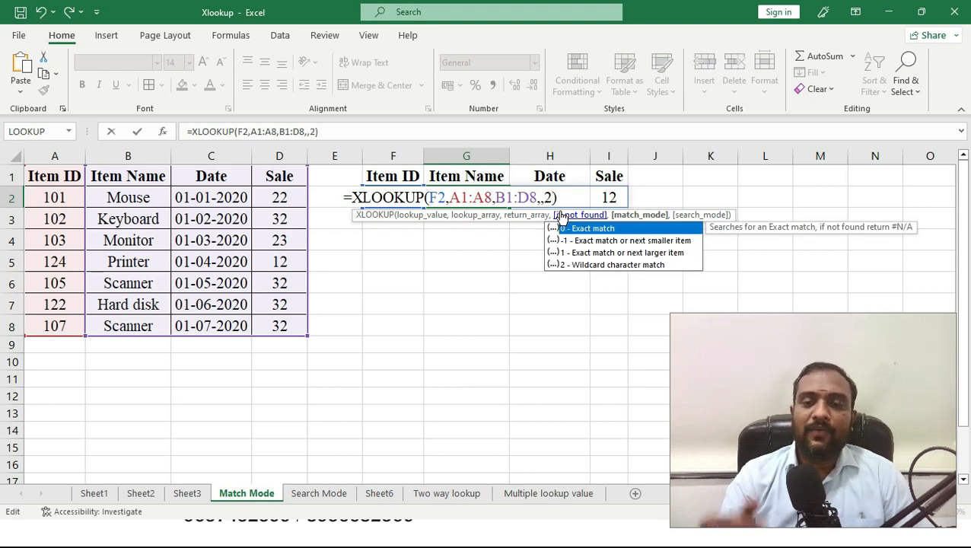
pyautogui.press('BackSpace')
pyautogui.write('1')
pyautogui.hotkey('ctrl', 'Return')
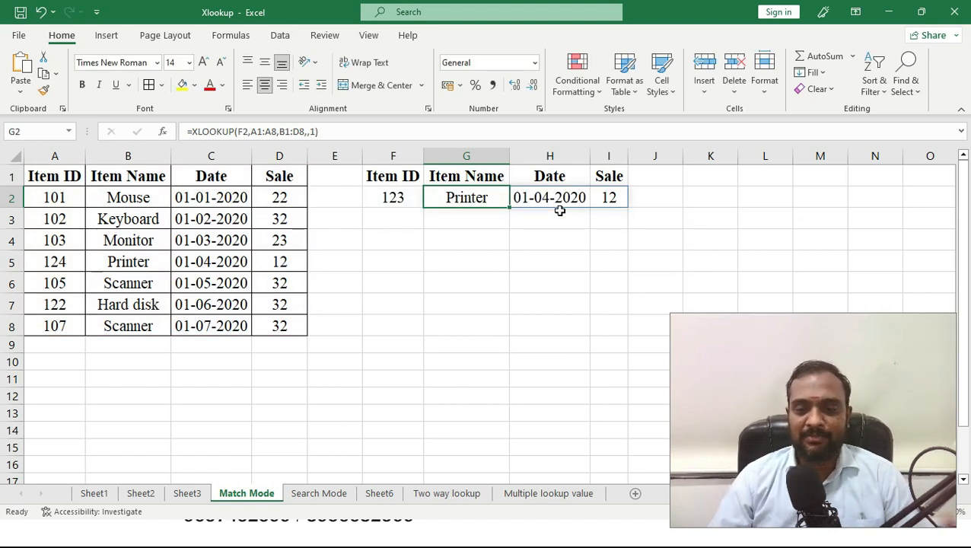
# - On Sheet1, start an XLOOKUP formula in F10 with the wildcard lookup value "Pri*"
pyautogui.click(139, 495)
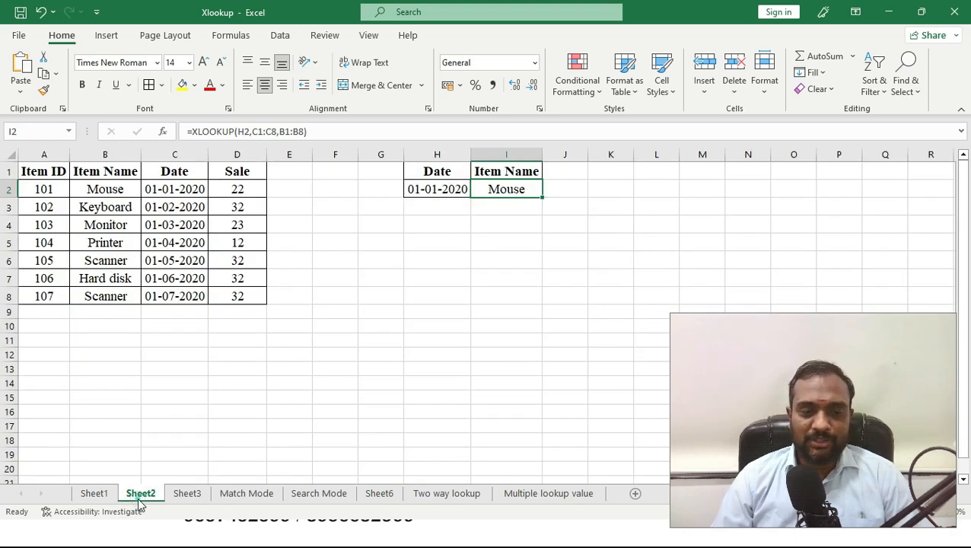
pyautogui.click(110, 493)
pyautogui.click(397, 365)
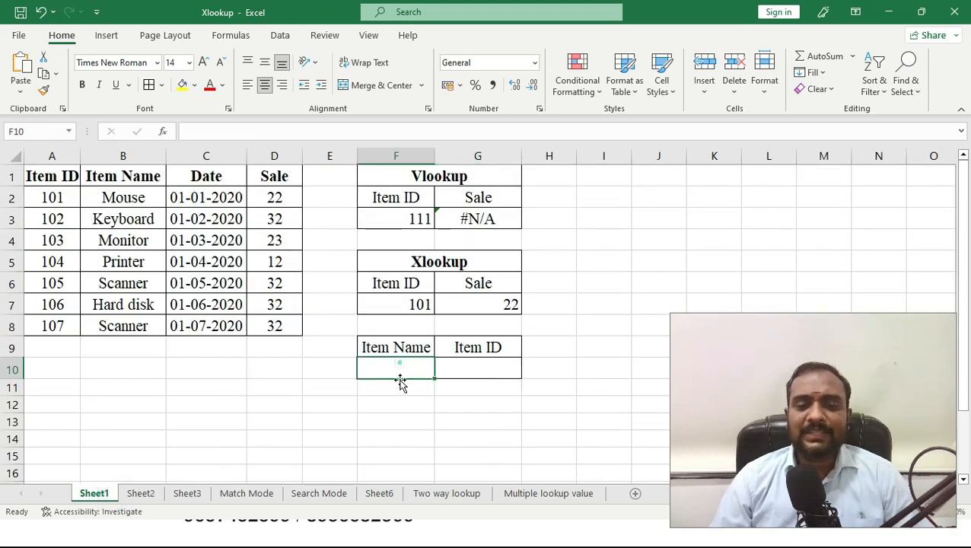
pyautogui.click(494, 366)
pyautogui.click(396, 371)
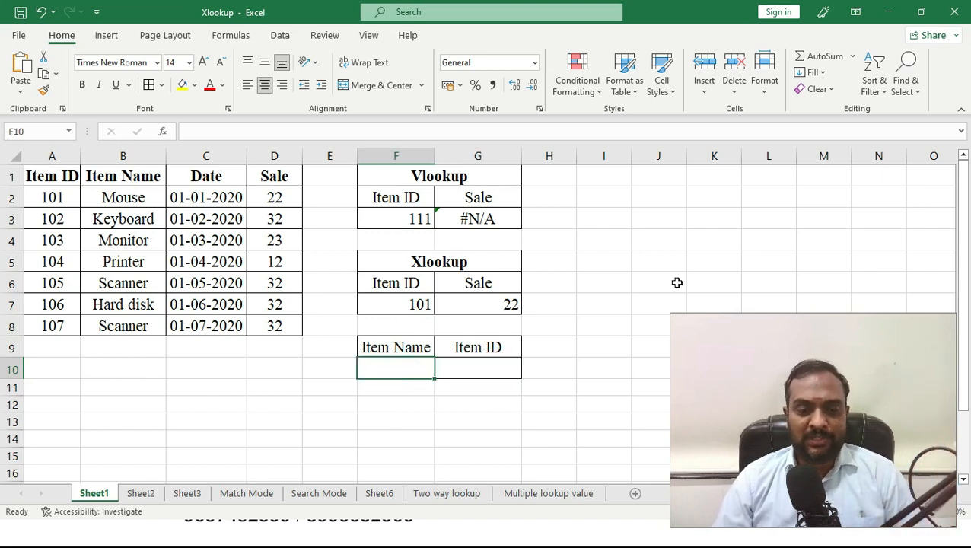
pyautogui.write('=')
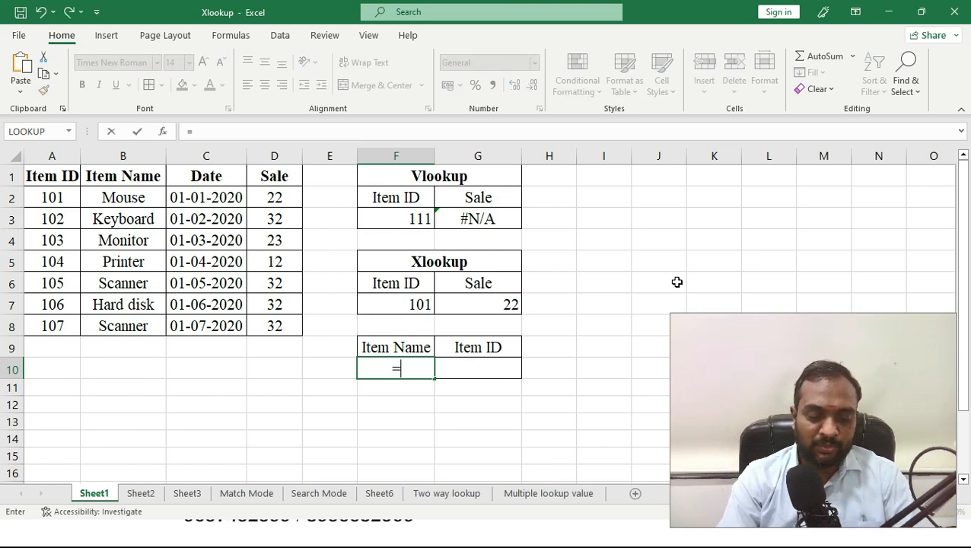
pyautogui.write('xll')
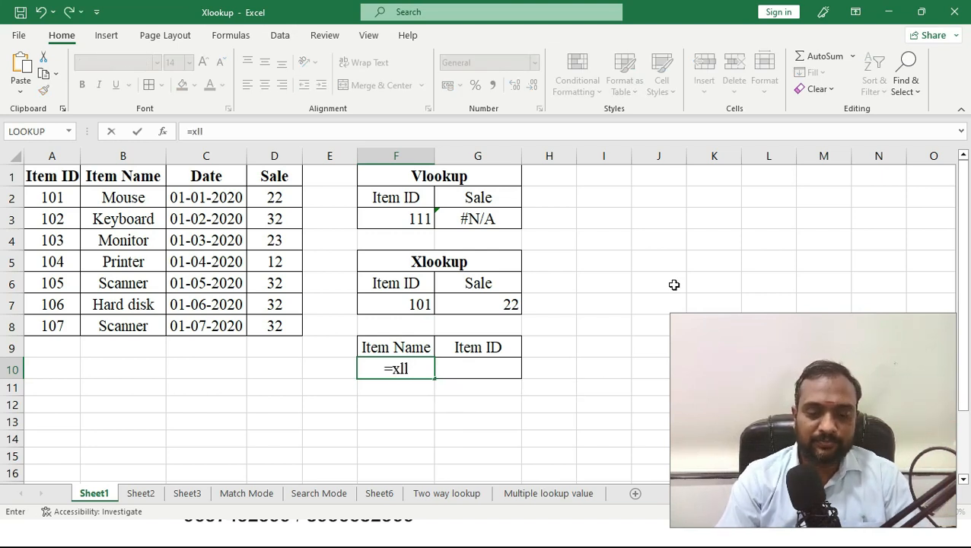
pyautogui.press('BackSpace')
pyautogui.press('Tab')
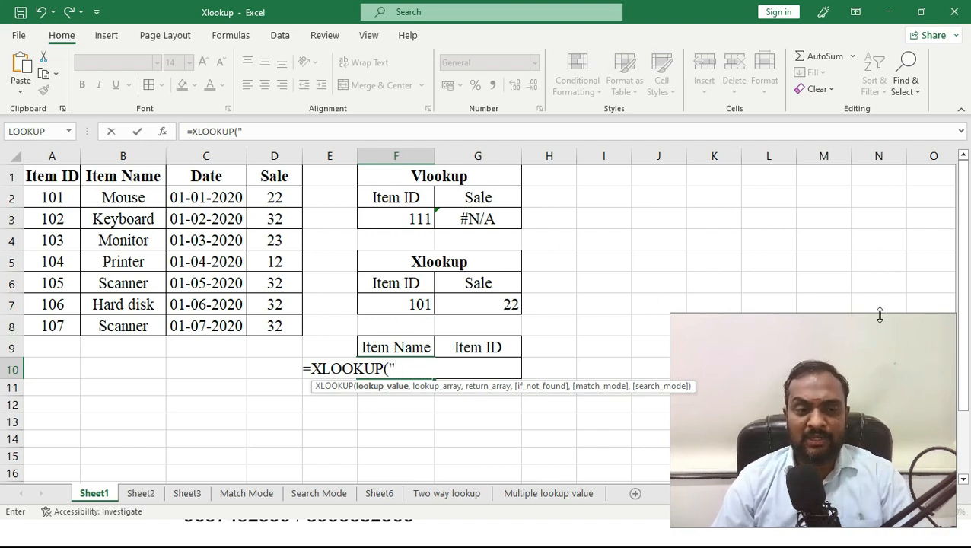
pyautogui.write('"Pri*')
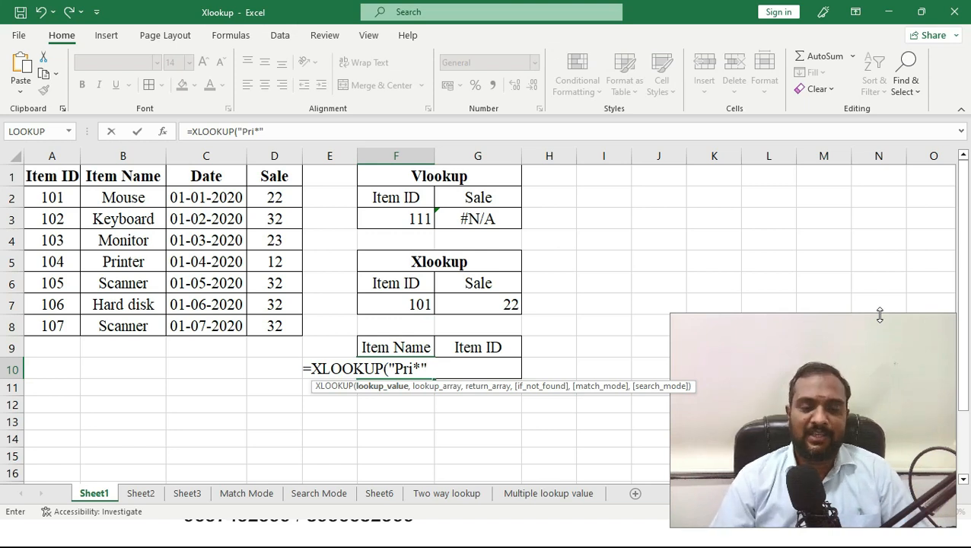
# - Set the formula's lookup array to the item names B1:B8 and its return array to the item IDs A1:A8
pyautogui.write(',')
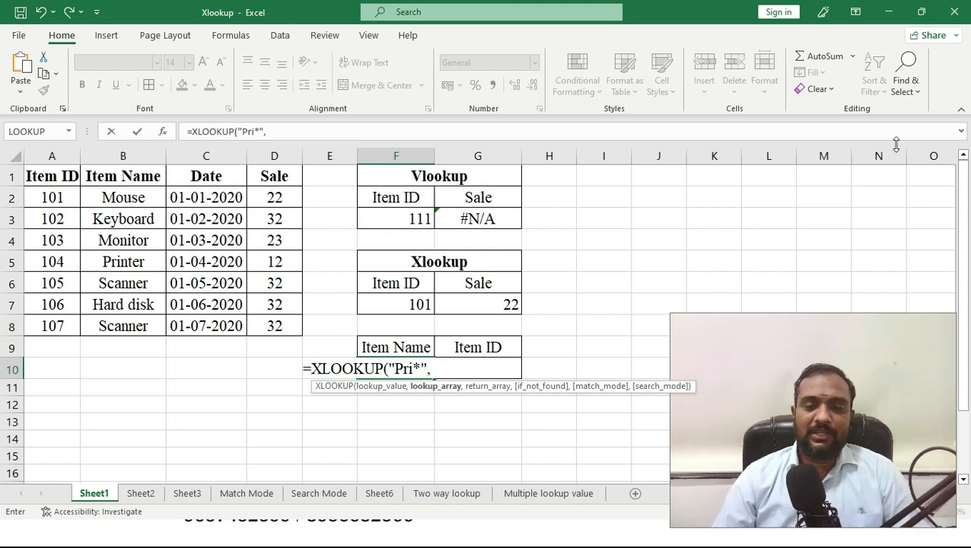
pyautogui.moveTo(115, 173); pyautogui.dragTo(127, 321)
pyautogui.write(',')
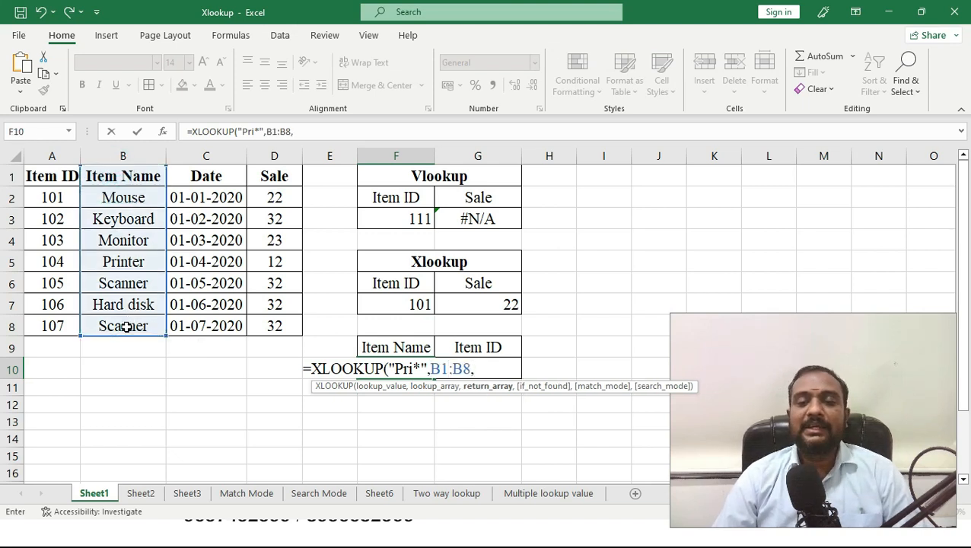
pyautogui.moveTo(55, 169); pyautogui.dragTo(57, 319)
pyautogui.write(',')
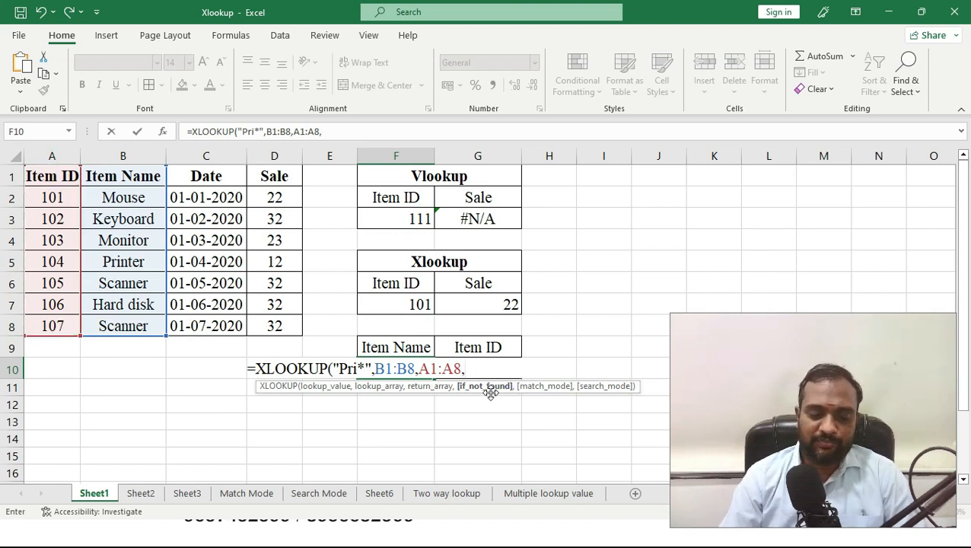
# - Leave the if_not_found argument empty, set the match mode to 2 for wildcard matching, and complete the formula in F10
pyautogui.write(',')
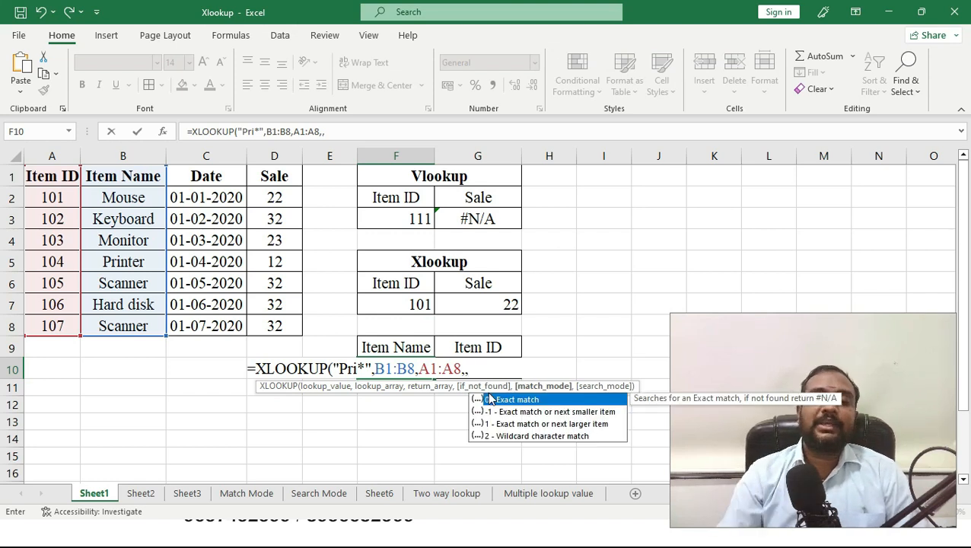
pyautogui.write('2')
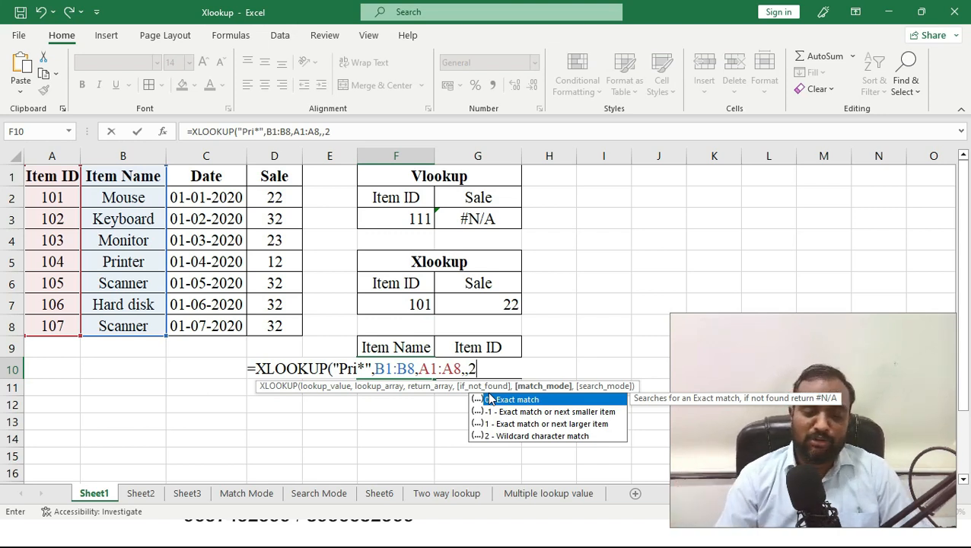
pyautogui.write(')')
pyautogui.press('Return')
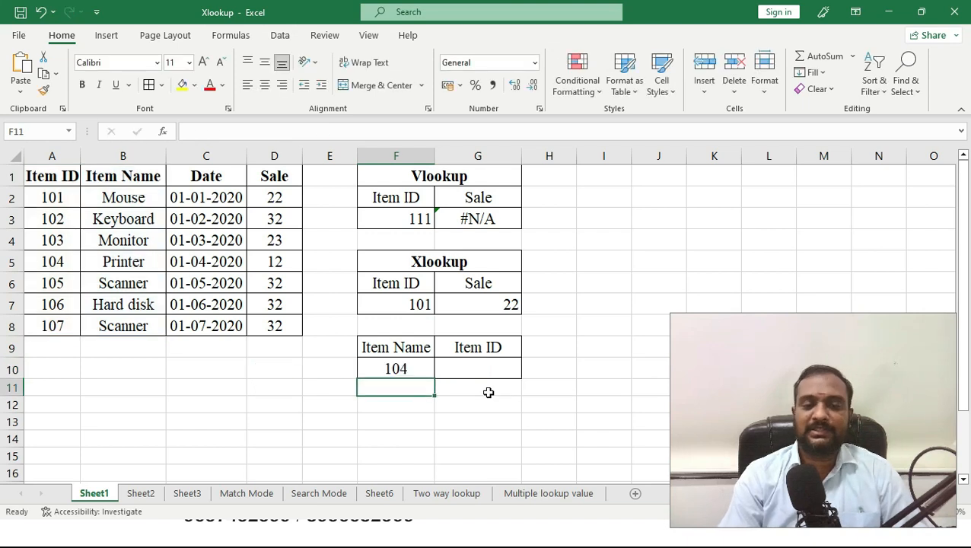
pyautogui.press('Up')
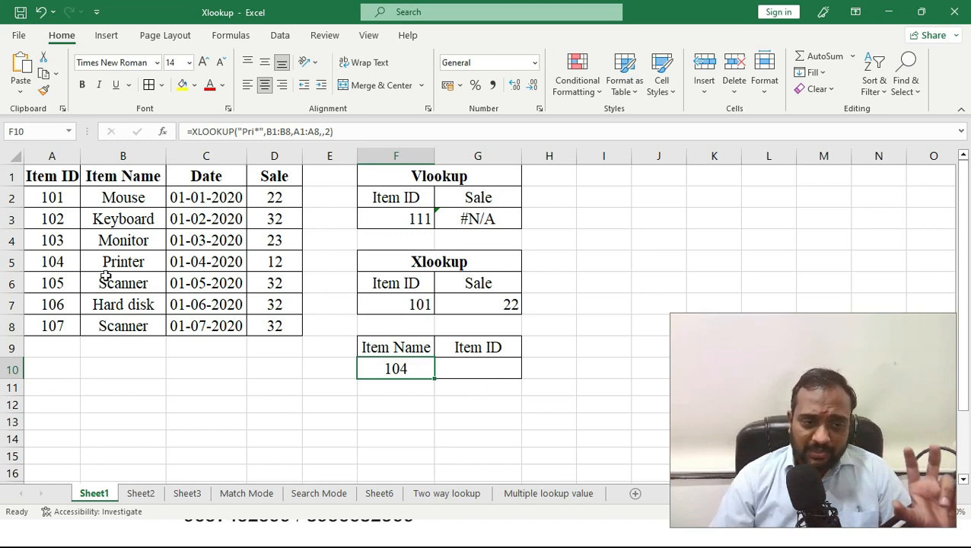
# - Review the wildcard lookup value "Pri*" in the F10 formula and compare it with the Printer entry in the item names
pyautogui.doubleClick(397, 365)
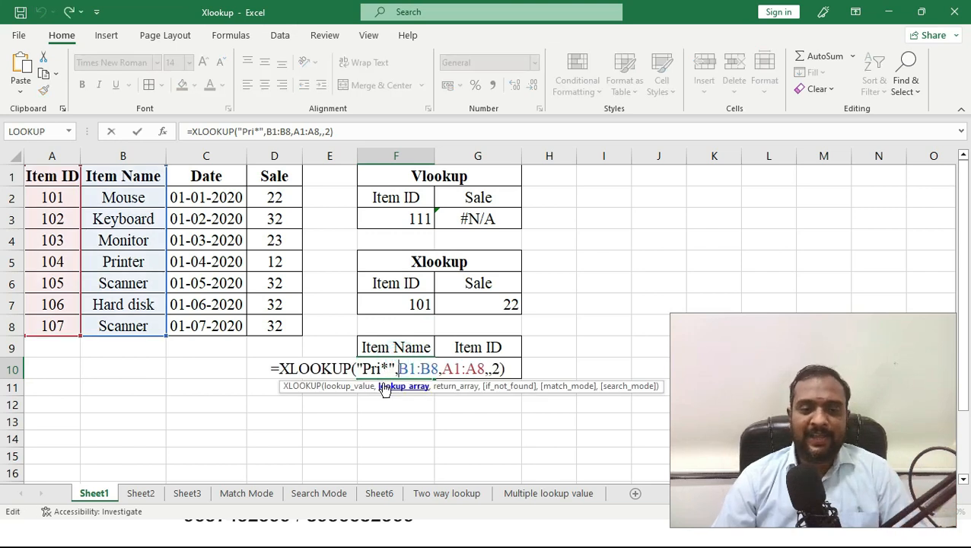
pyautogui.moveTo(377, 369); pyautogui.dragTo(363, 369)
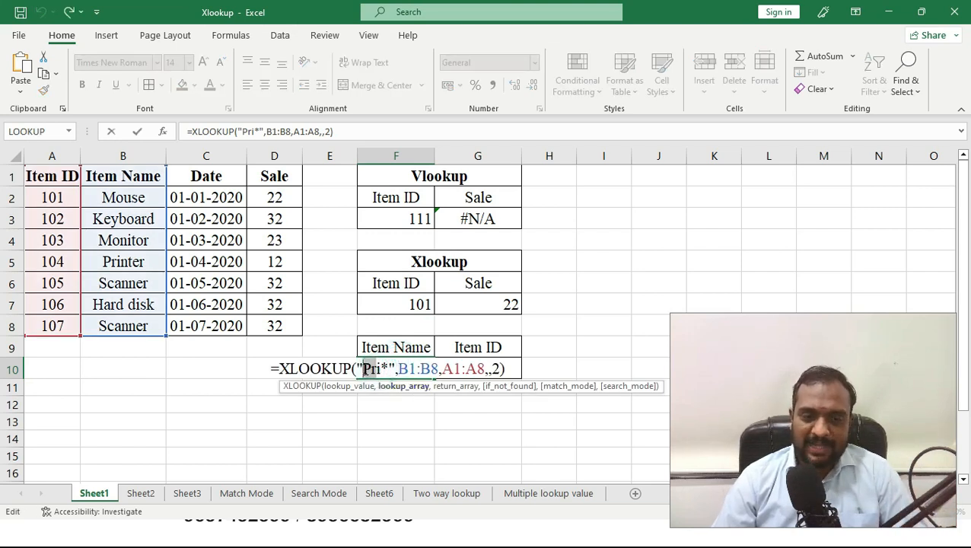
pyautogui.click(372, 368)
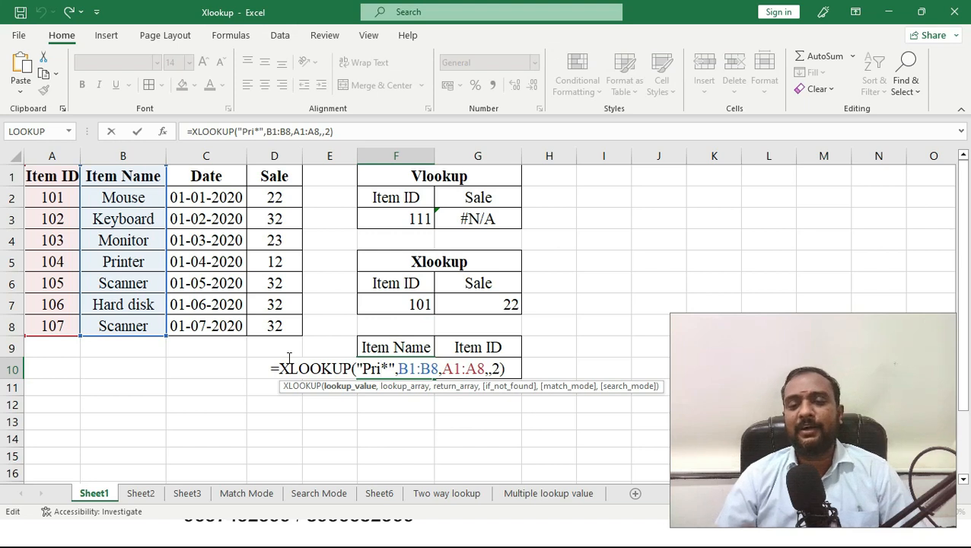
pyautogui.press('Return')
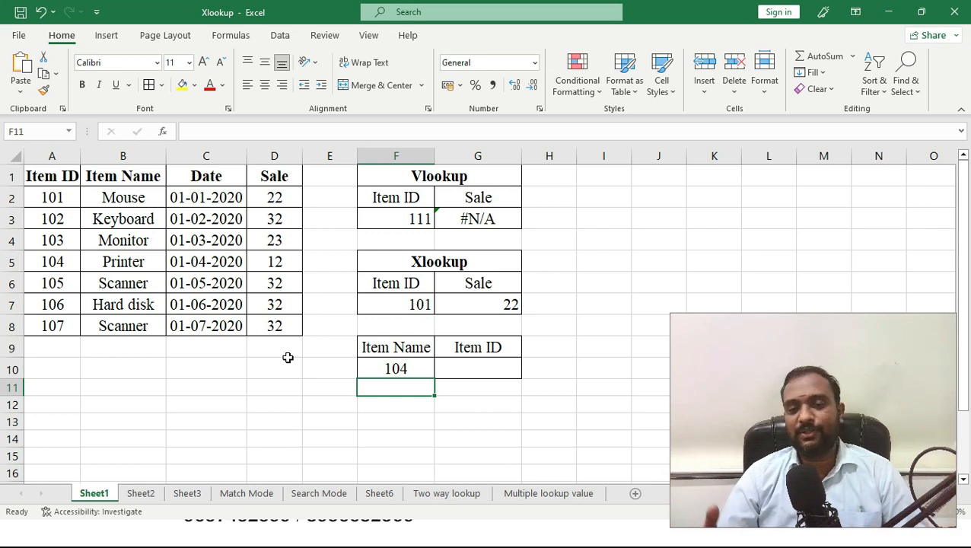
pyautogui.click(120, 276)
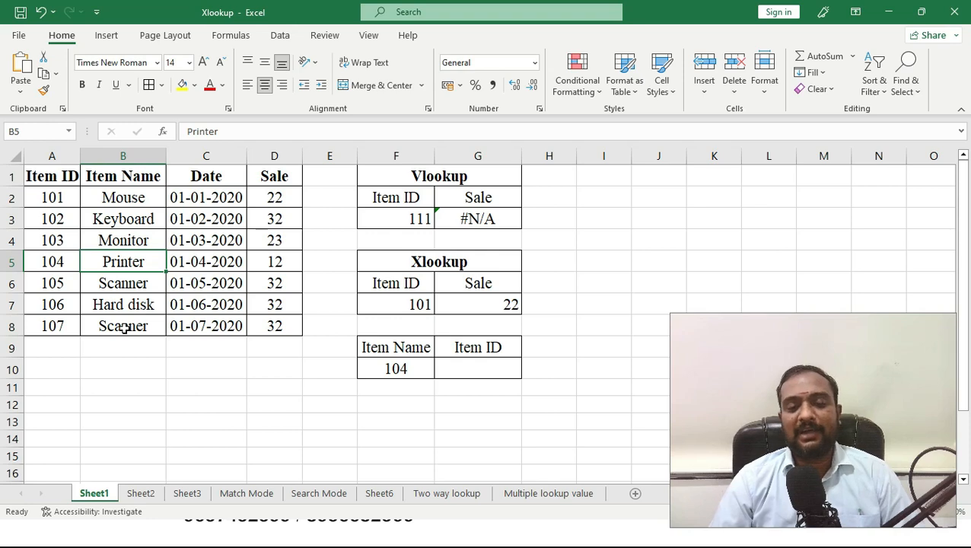
# - On the Match Mode sheet, review the match_mode argument of the XLOOKUP formula in G2
pyautogui.click(301, 491)
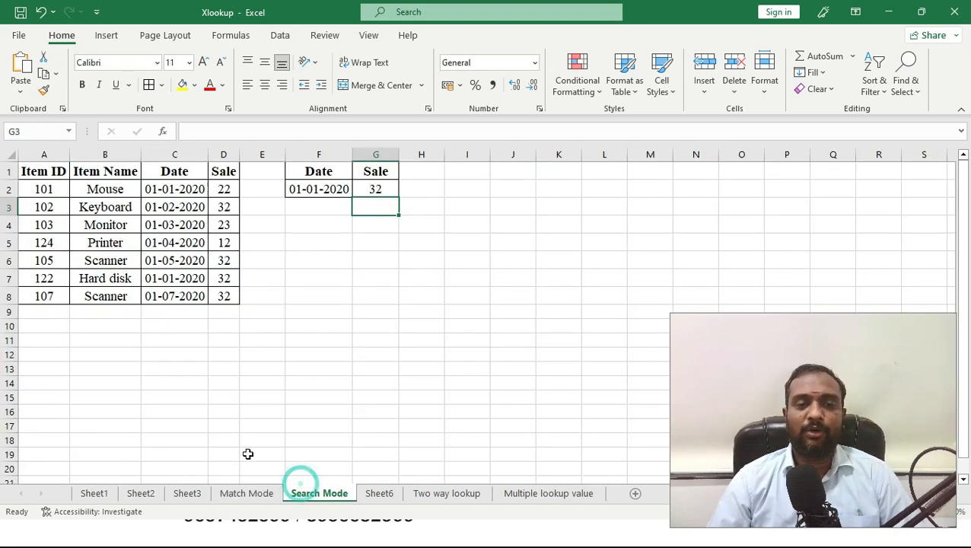
pyautogui.click(379, 493)
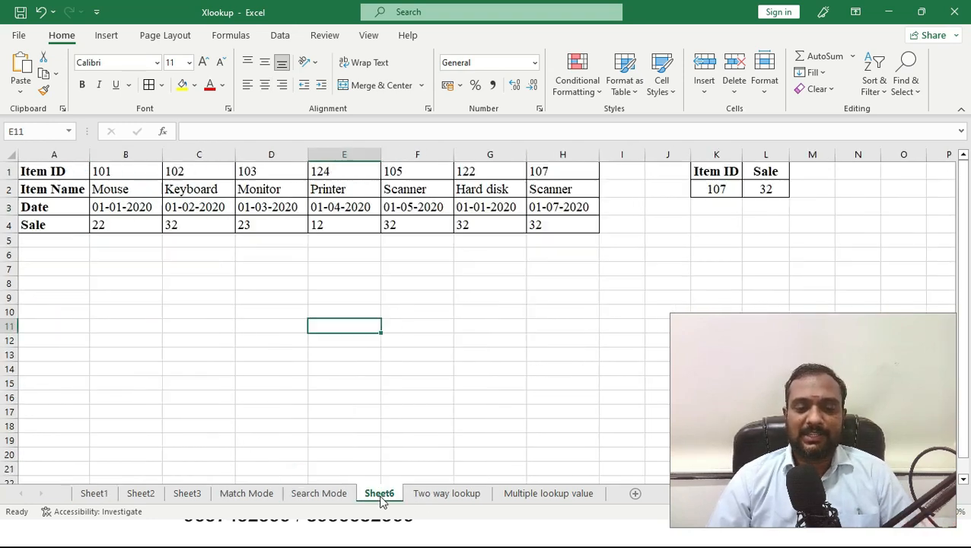
pyautogui.click(321, 492)
pyautogui.click(246, 493)
pyautogui.doubleClick(451, 198)
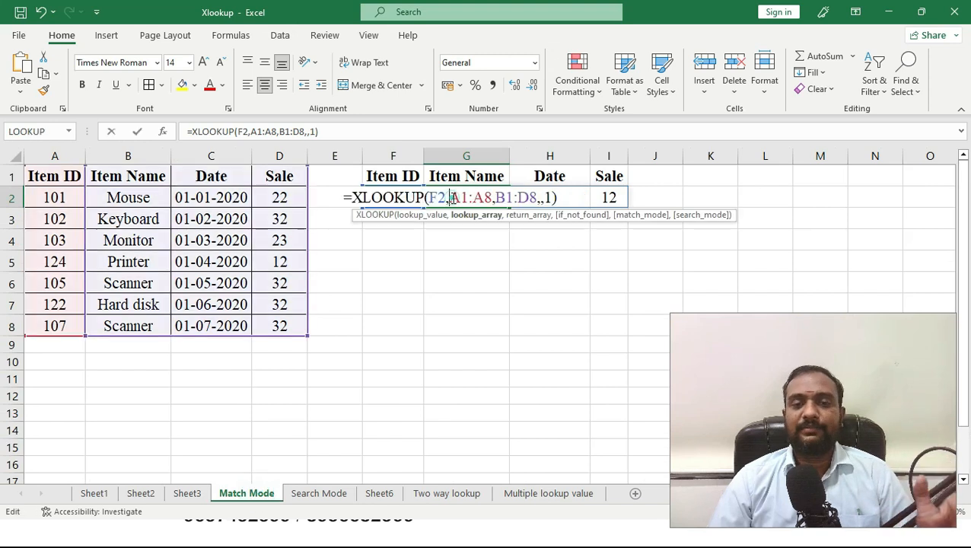
pyautogui.click(641, 216)
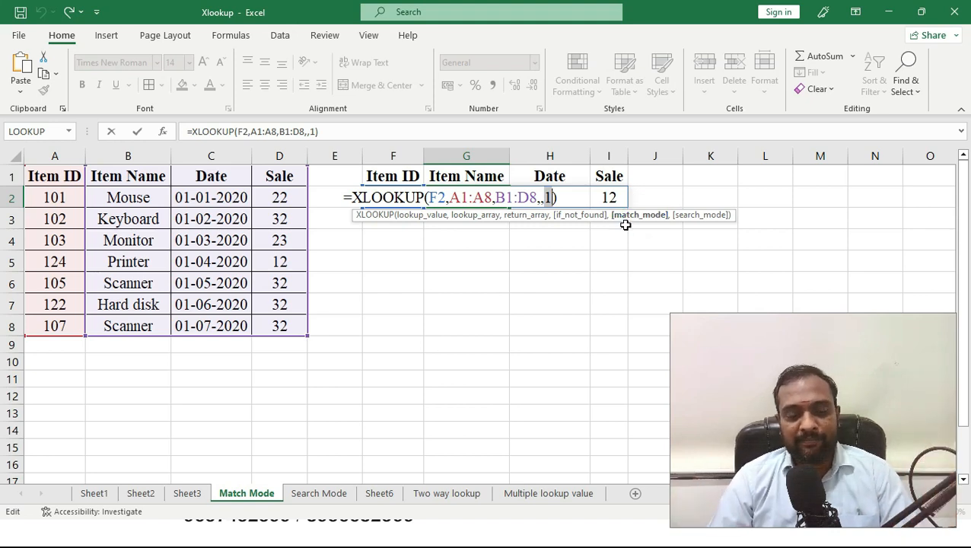
pyautogui.hotkey('ctrl', 'Return')
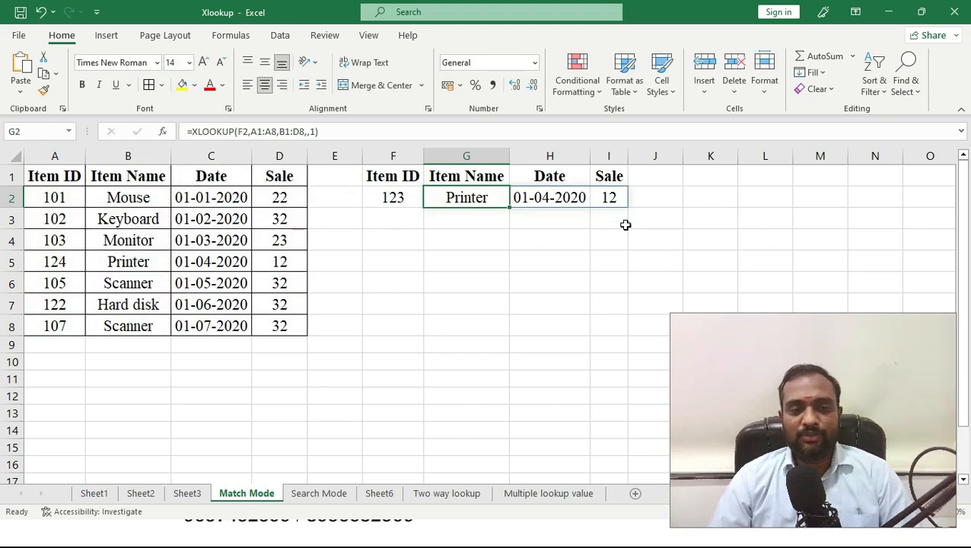
# - On the Search Mode sheet, inspect the lookup date in F2 and the existing XLOOKUP formula in G2
pyautogui.click(301, 498)
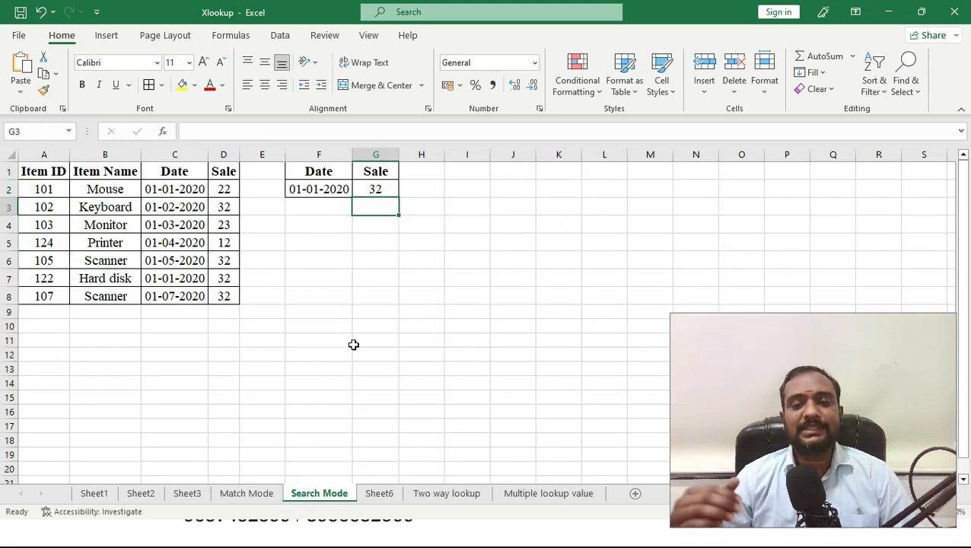
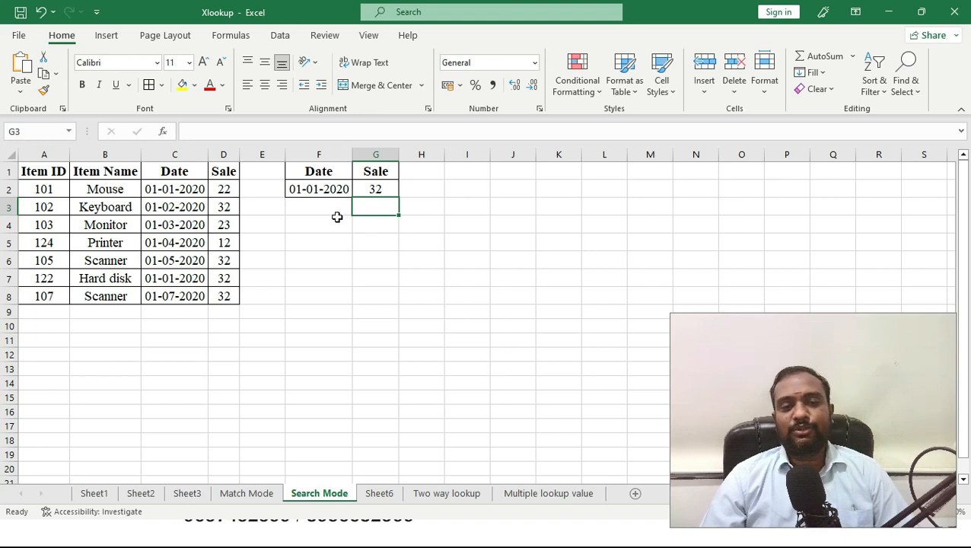
pyautogui.click(317, 192)
pyautogui.click(382, 190)
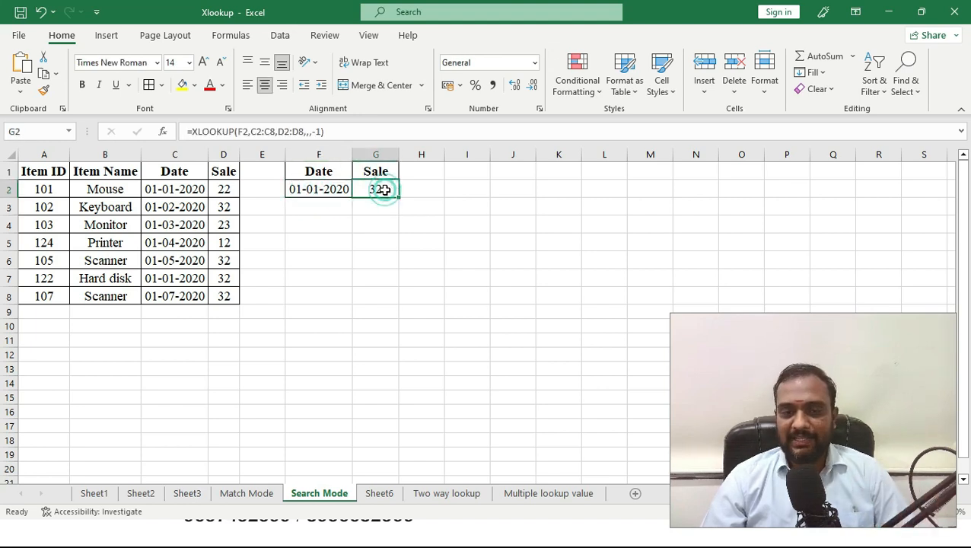
pyautogui.click(305, 196)
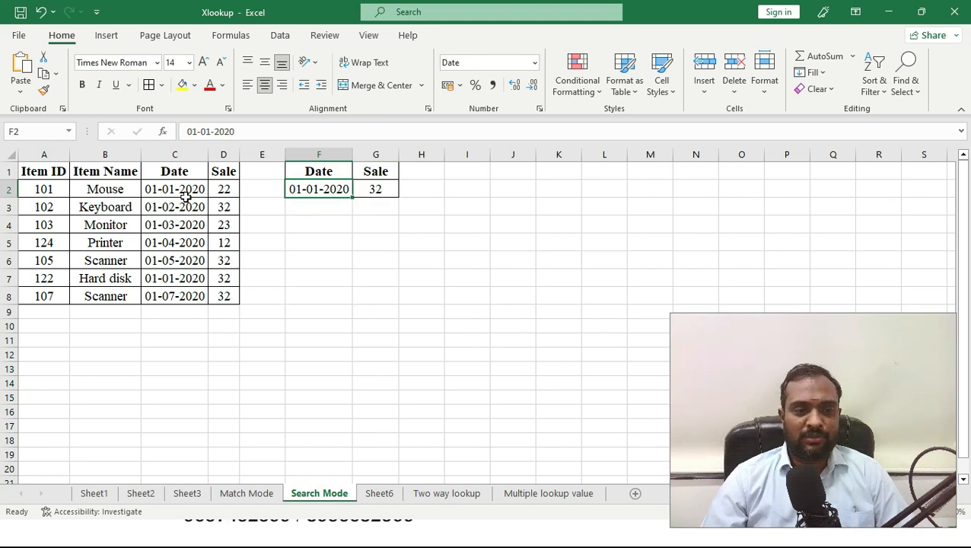
# - Compare the dates and sales of the Mouse and Hard disk rows with the lookup date in F2
pyautogui.click(146, 278)
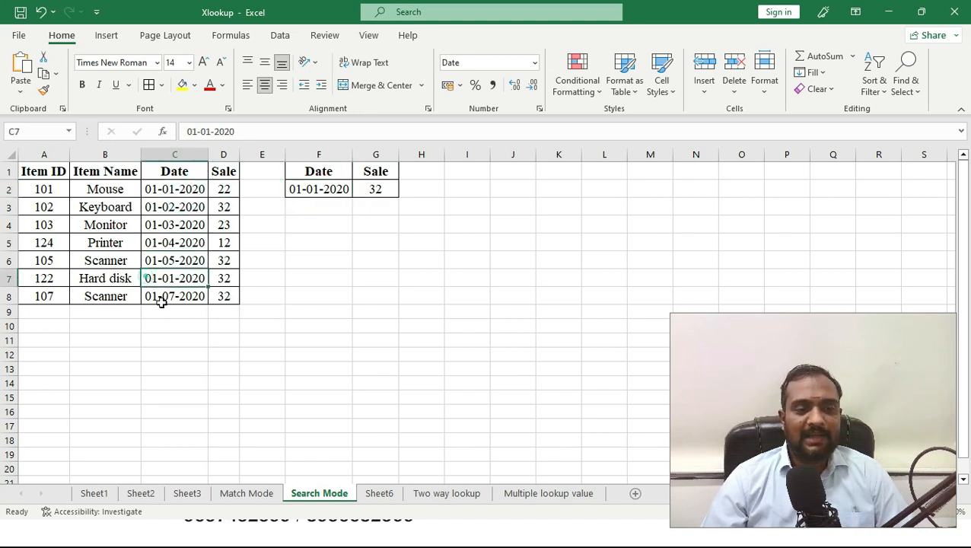
pyautogui.click(184, 189)
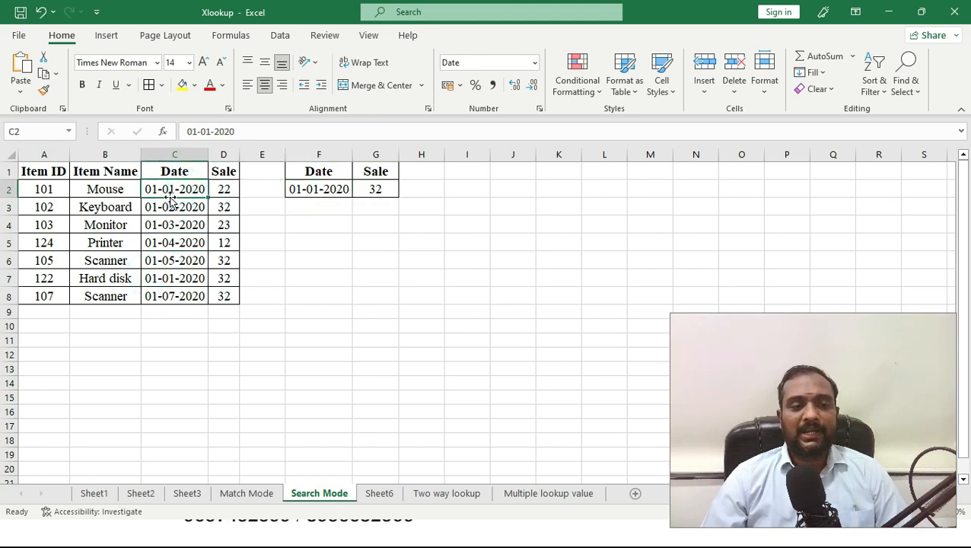
pyautogui.moveTo(50, 251); pyautogui.dragTo(53, 278)
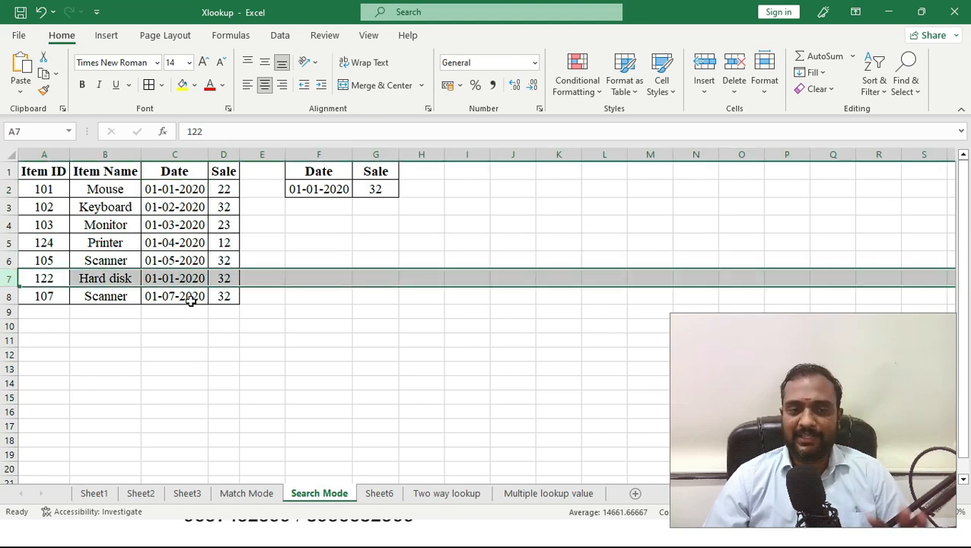
pyautogui.click(171, 187)
pyautogui.click(218, 187)
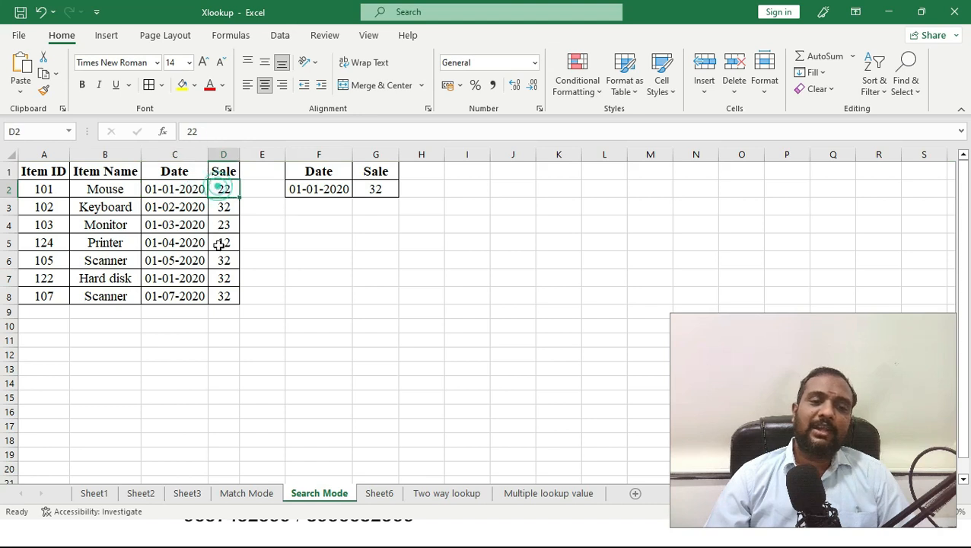
pyautogui.click(44, 277)
pyautogui.click(149, 277)
pyautogui.click(216, 277)
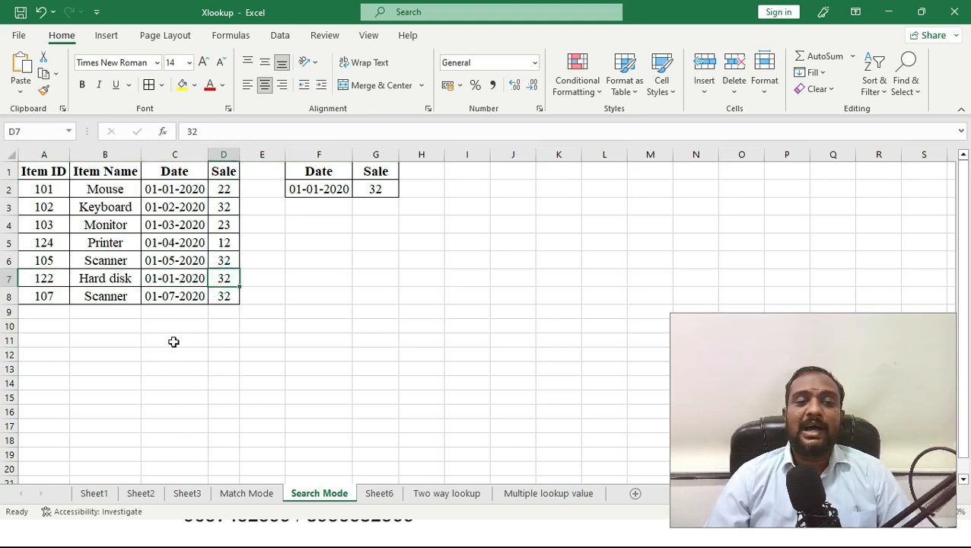
pyautogui.click(301, 194)
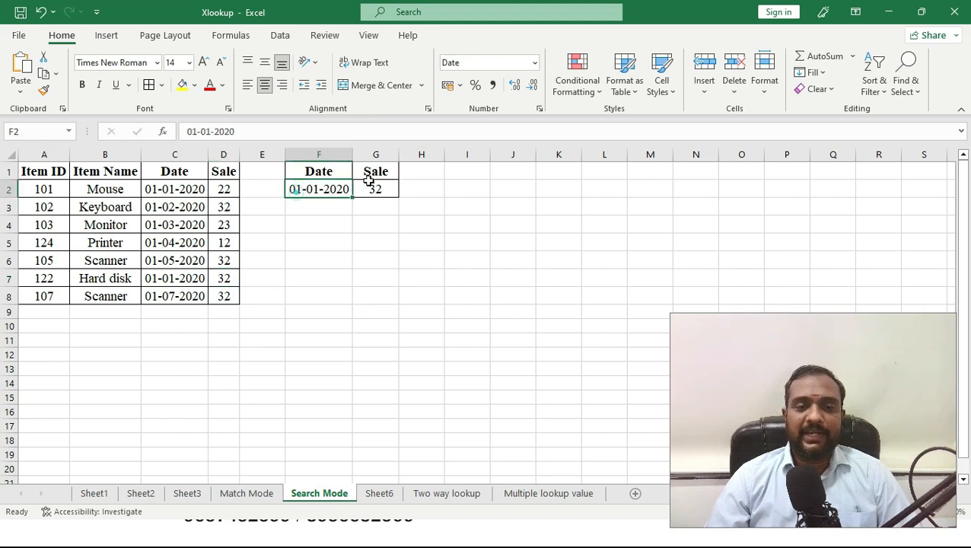
# - Replace the formula in G2 with a new XLOOKUP that uses the date in F2 as its lookup value
pyautogui.click(375, 190)
pyautogui.write('=')
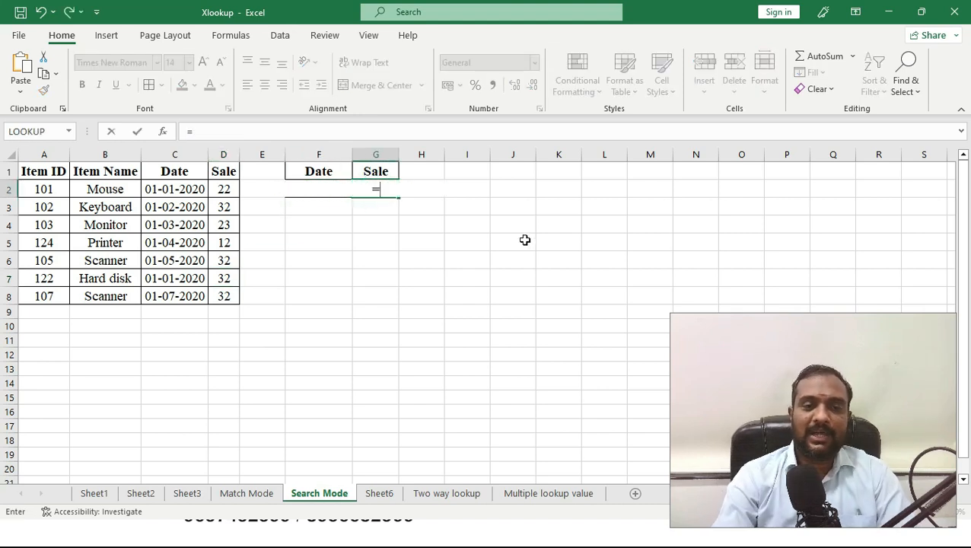
pyautogui.write('xl')
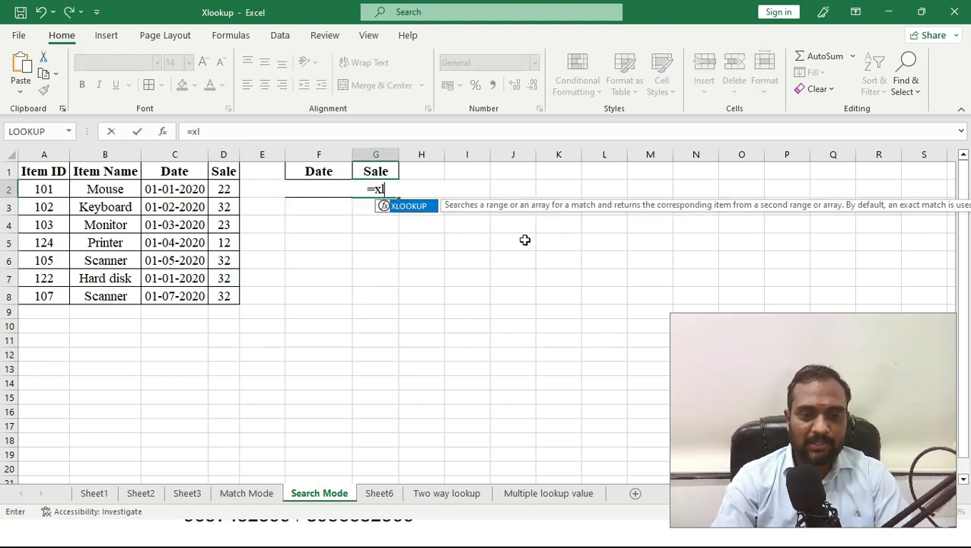
pyautogui.press('Tab')
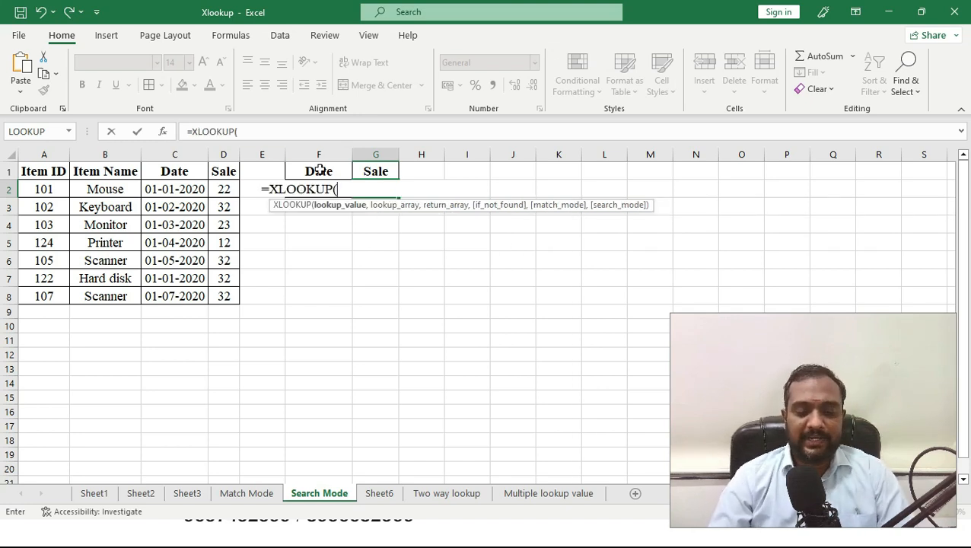
pyautogui.write('F2,')
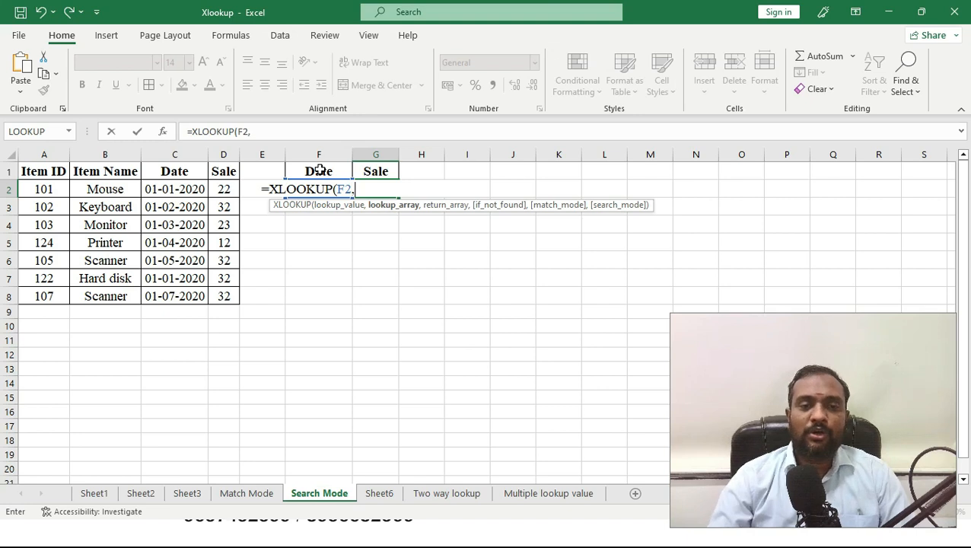
# - Set the formula's lookup array to the dates C1:C8 and its return array to the sales D1:D8
pyautogui.moveTo(171, 172); pyautogui.dragTo(175, 297)
pyautogui.write(',')
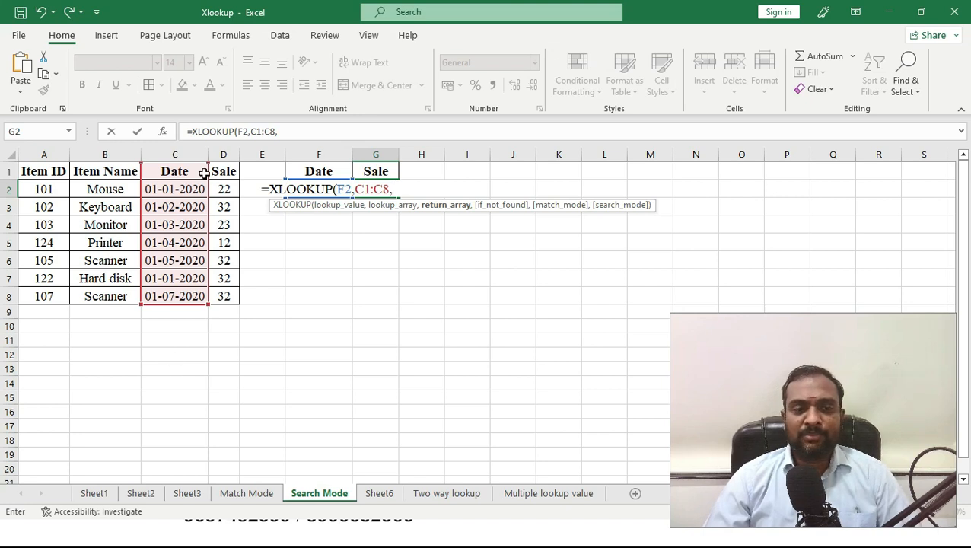
pyautogui.moveTo(223, 169); pyautogui.dragTo(228, 294)
pyautogui.write(',')
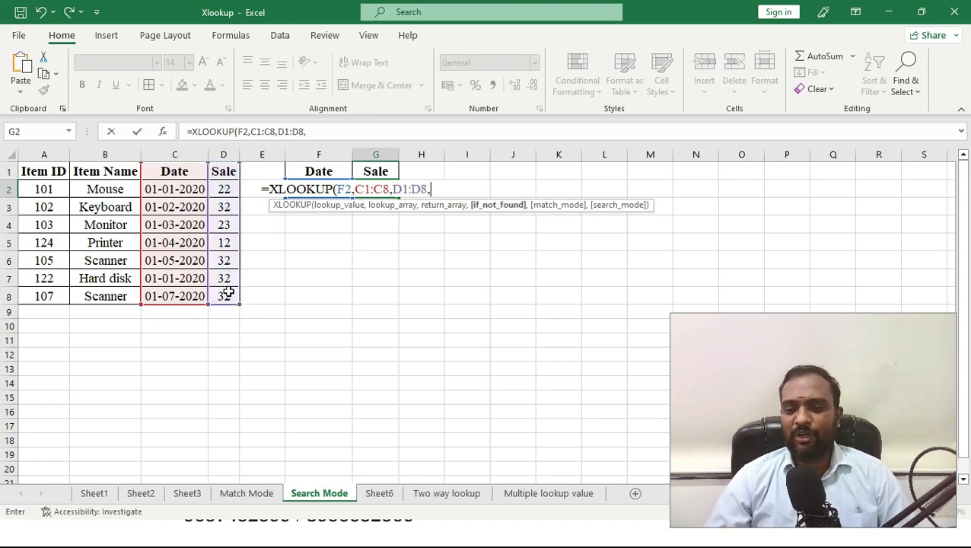
# - Leave if_not_found, match_mode and search_mode empty, complete the formula in G2, and compare its result with the lookup date
pyautogui.write(',')
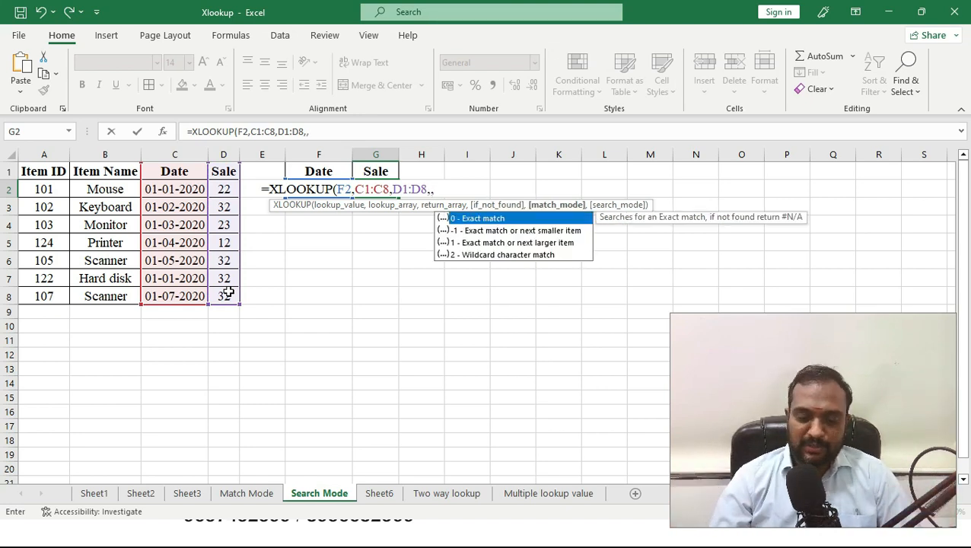
pyautogui.write(',')
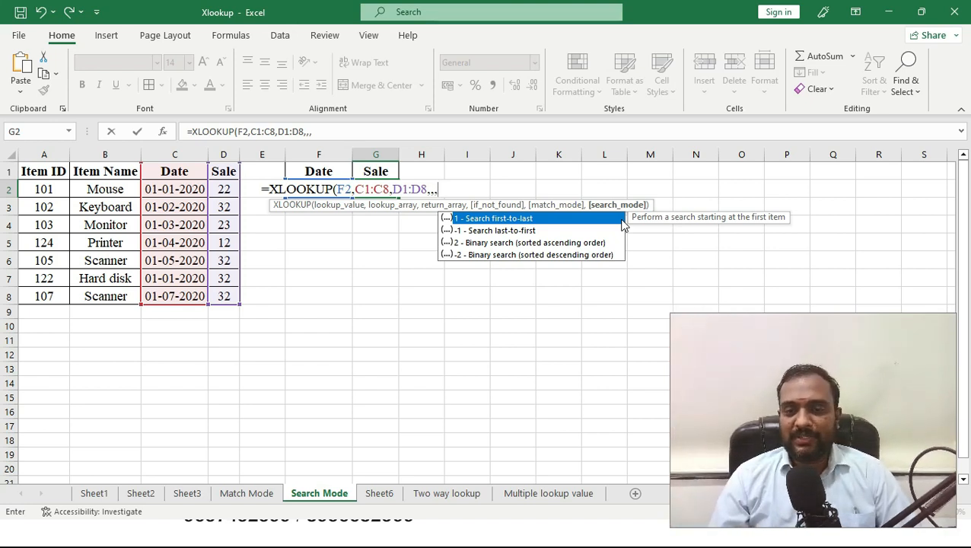
pyautogui.write(')')
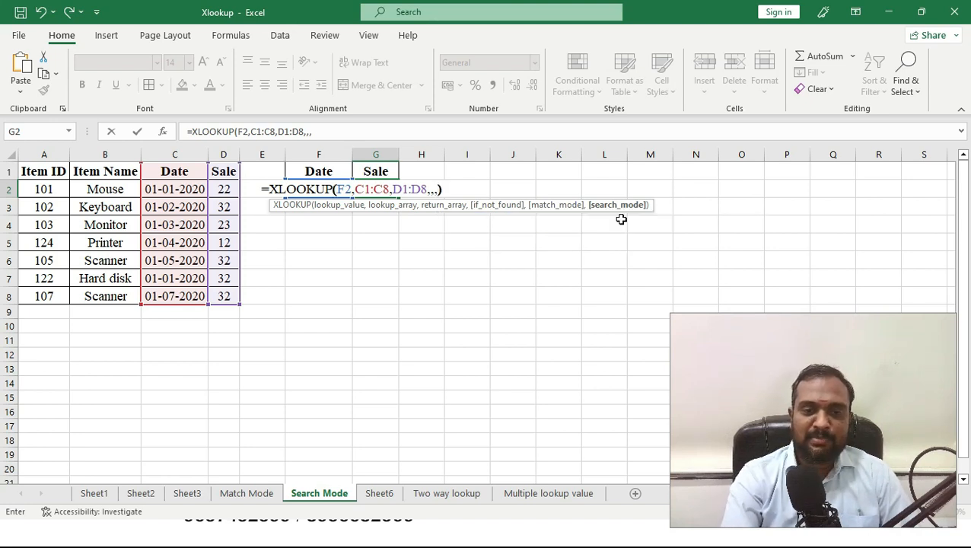
pyautogui.press('Return')
pyautogui.press('Up')
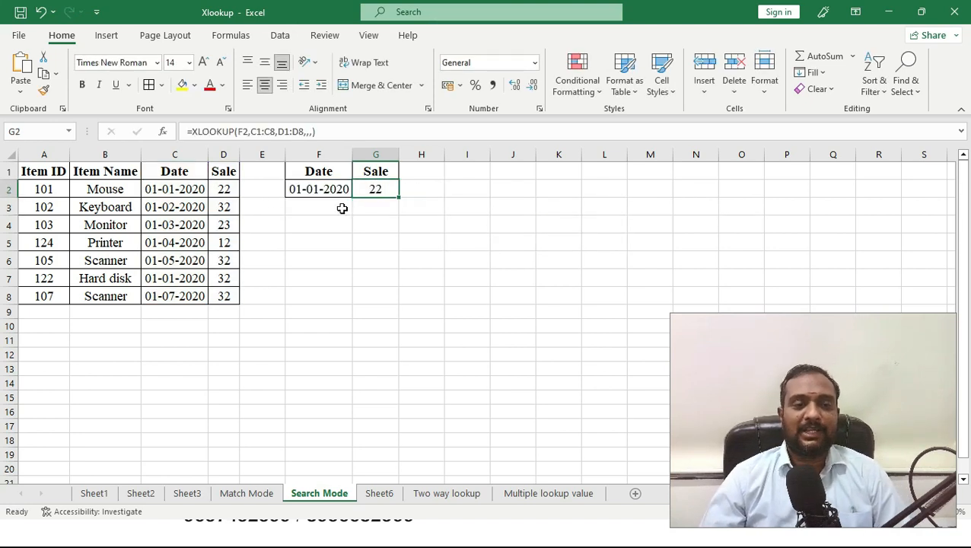
pyautogui.click(299, 190)
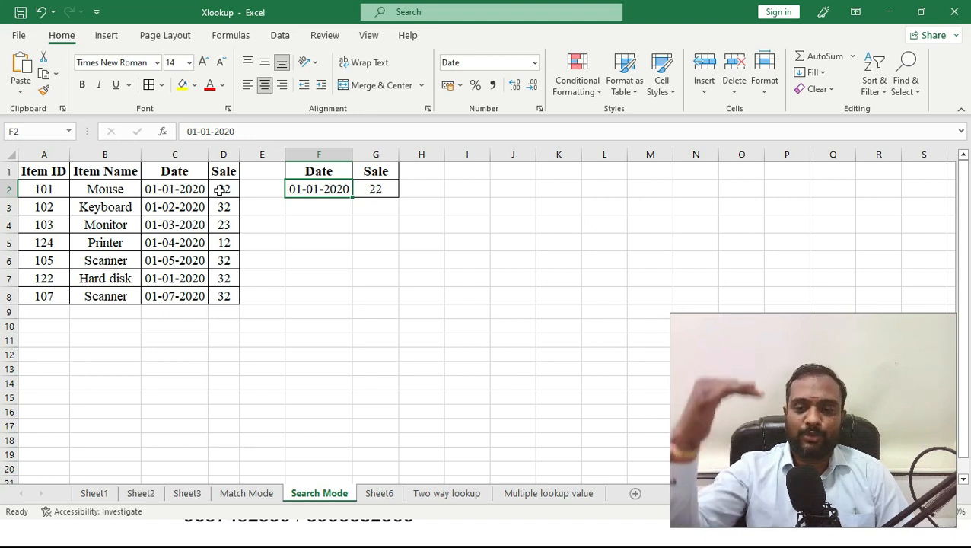
# - Set the search mode of the XLOOKUP formula in G2 to 1 for a first-to-last search and check its result
pyautogui.click(377, 189)
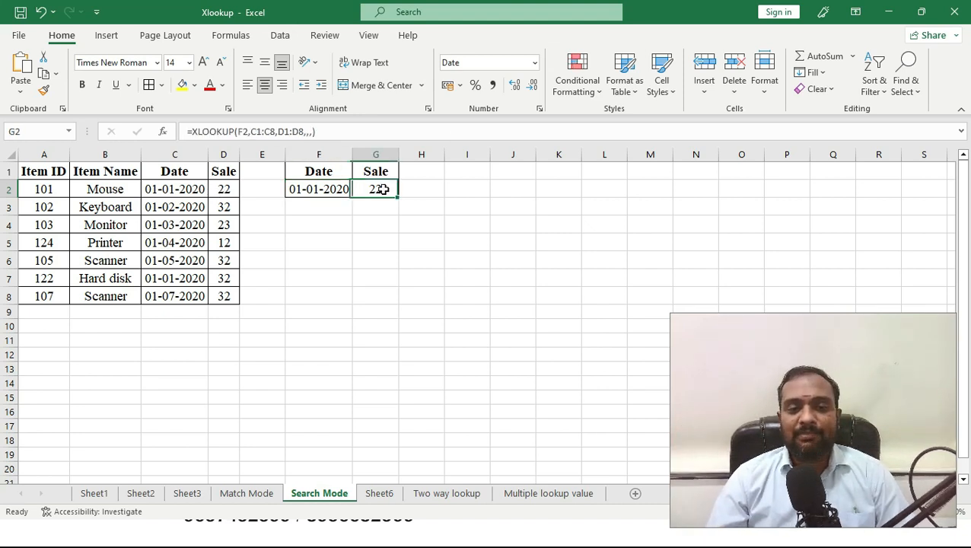
pyautogui.doubleClick(377, 189)
pyautogui.click(439, 188)
pyautogui.write('1')
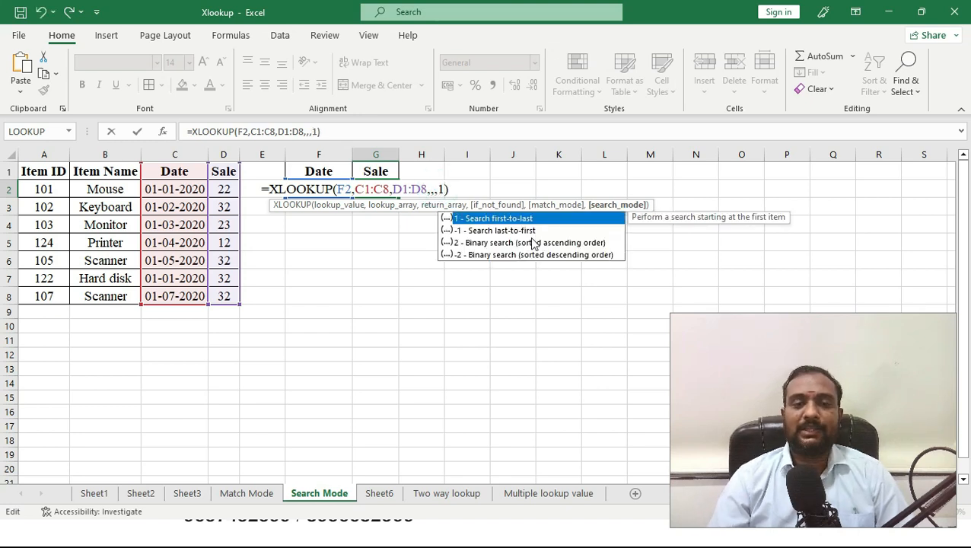
pyautogui.press('Return')
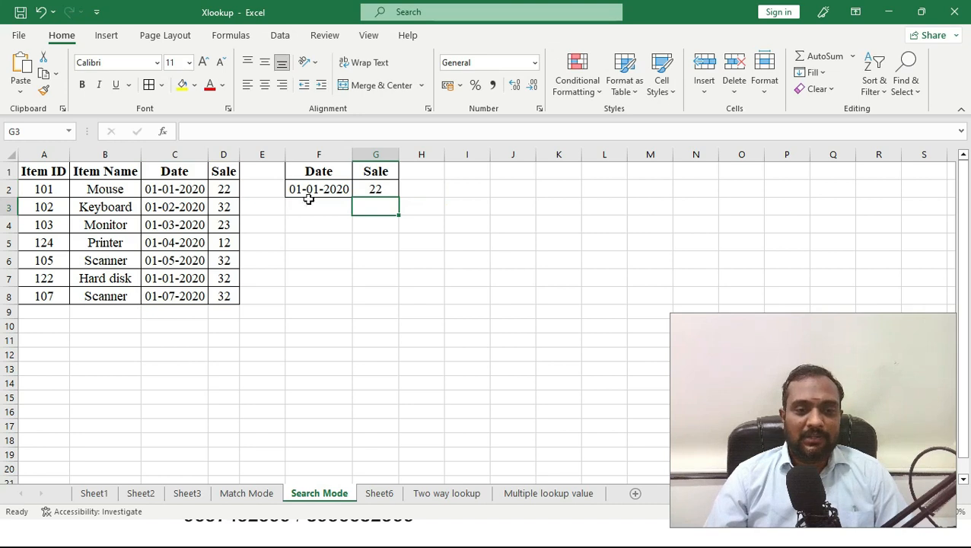
pyautogui.click(365, 190)
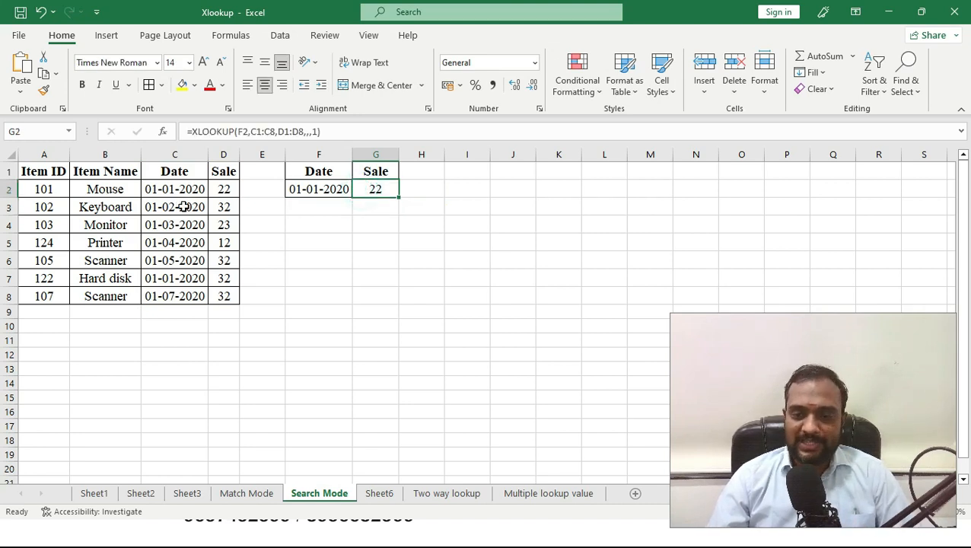
# - Check the first matching date and its sale in row 2, and set the search mode of G2's XLOOKUP to -1 for a last-to-first search
pyautogui.click(150, 188)
pyautogui.click(310, 190)
pyautogui.click(198, 187)
pyautogui.click(230, 190)
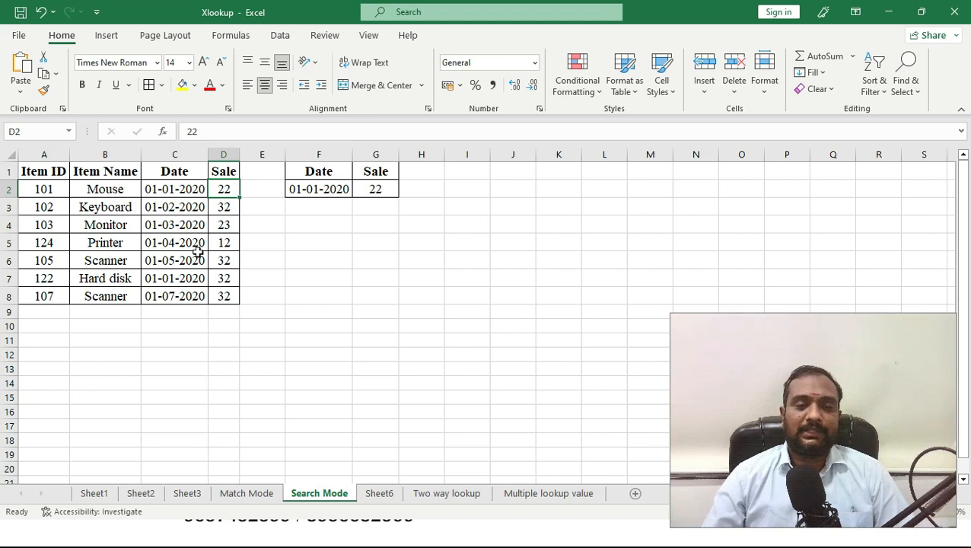
pyautogui.doubleClick(381, 188)
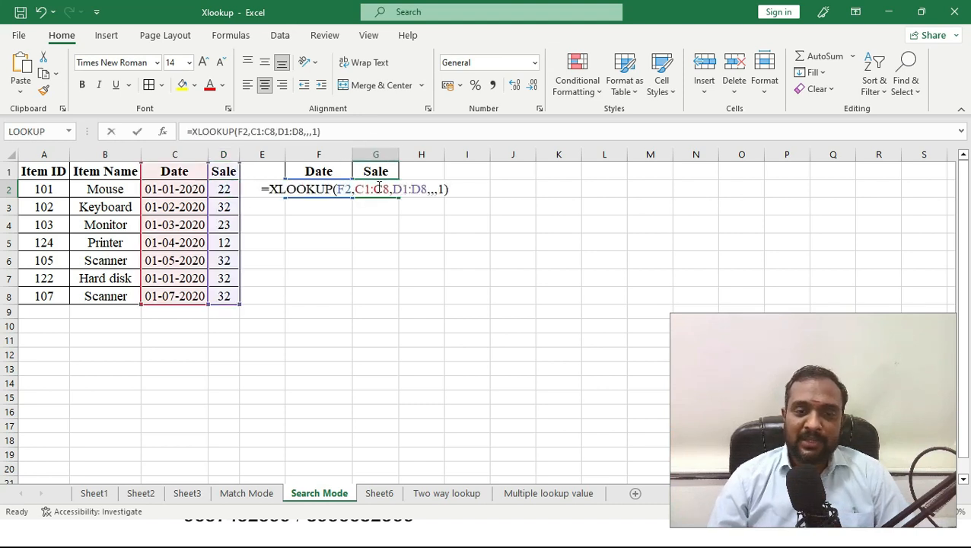
pyautogui.click(443, 189)
pyautogui.press('BackSpace')
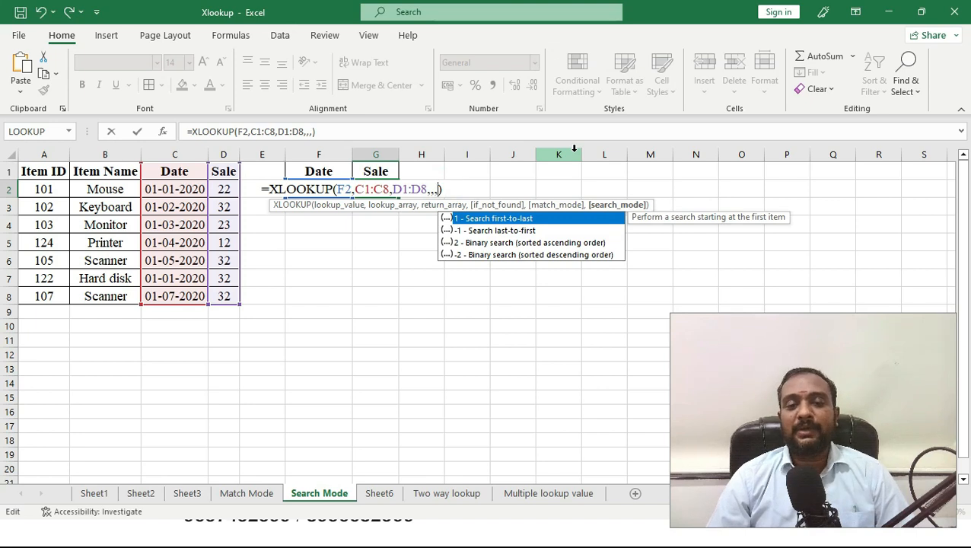
pyautogui.write('-1')
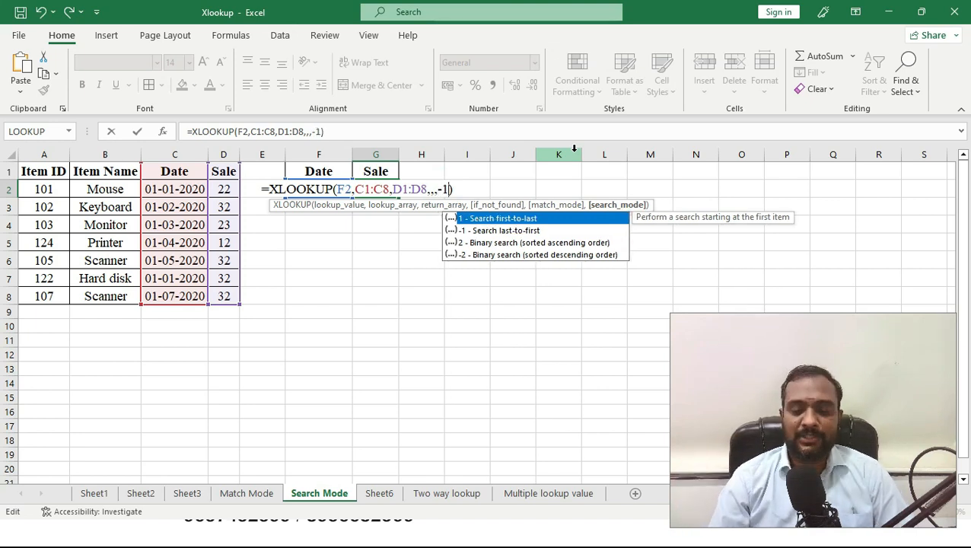
pyautogui.press('Return')
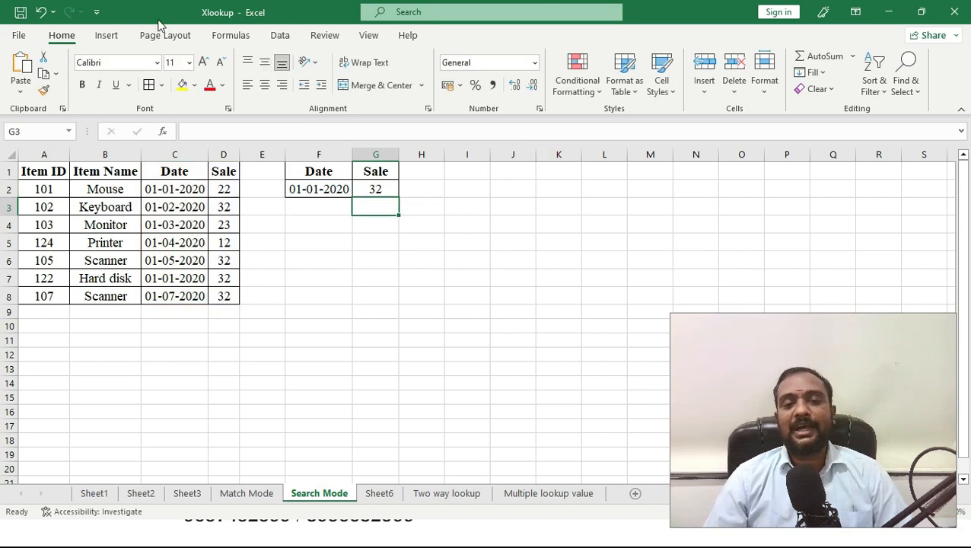
# - Compare G2's result with the last matching date in C7 and its sale, and review the formula's search_mode and match_mode arguments
pyautogui.click(384, 190)
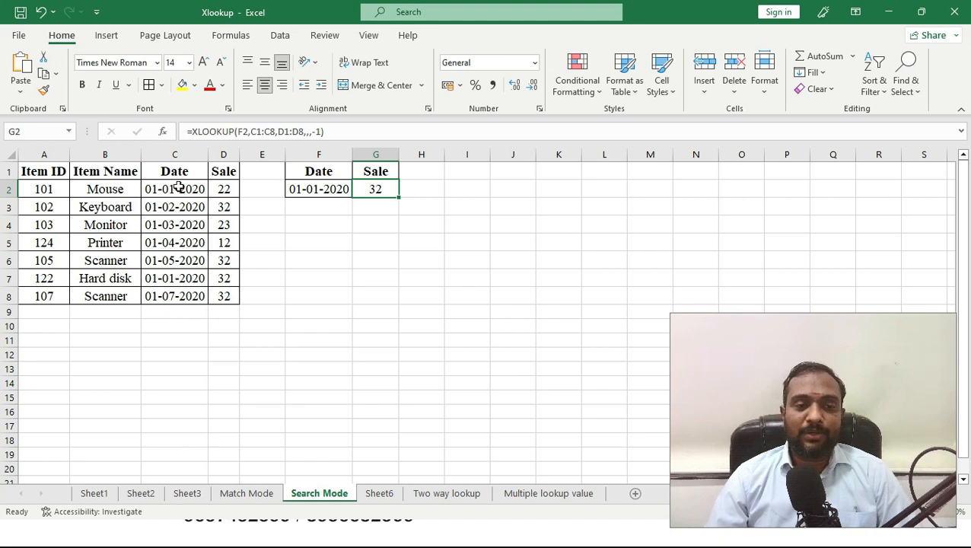
pyautogui.moveTo(224, 191); pyautogui.dragTo(231, 221)
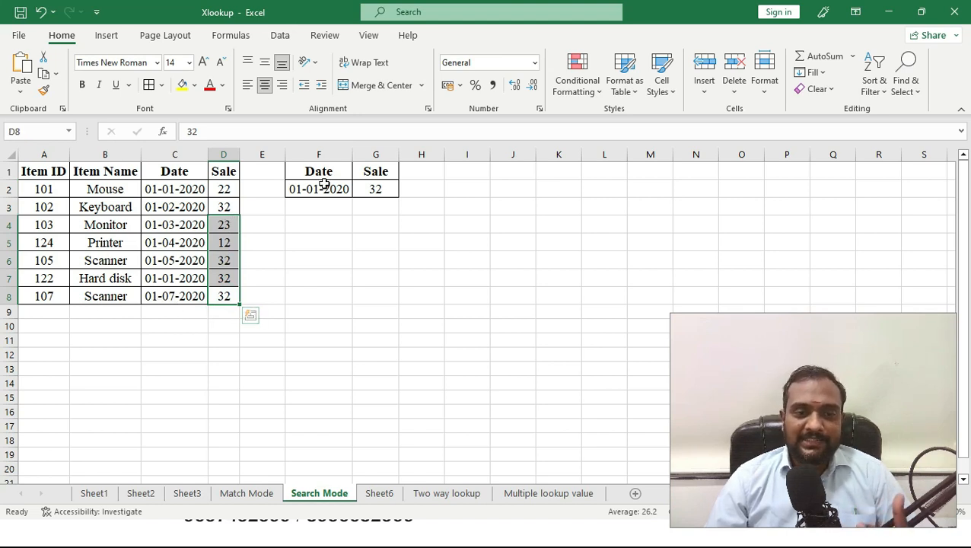
pyautogui.click(178, 278)
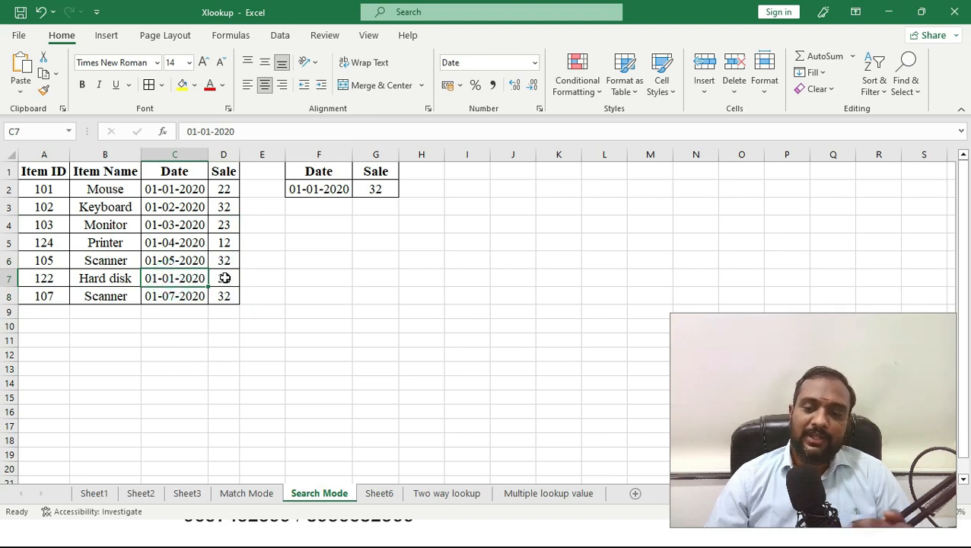
pyautogui.click(225, 279)
pyautogui.click(384, 189)
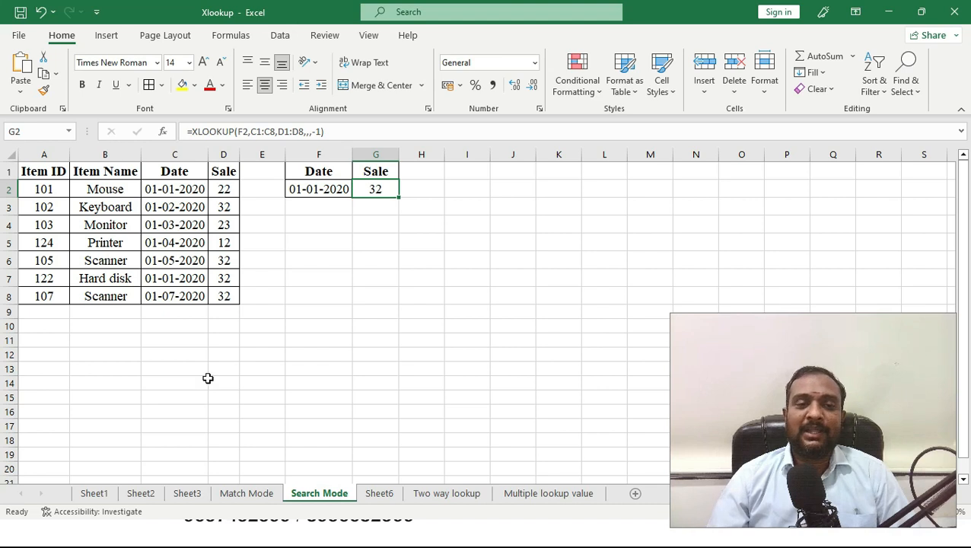
pyautogui.doubleClick(376, 189)
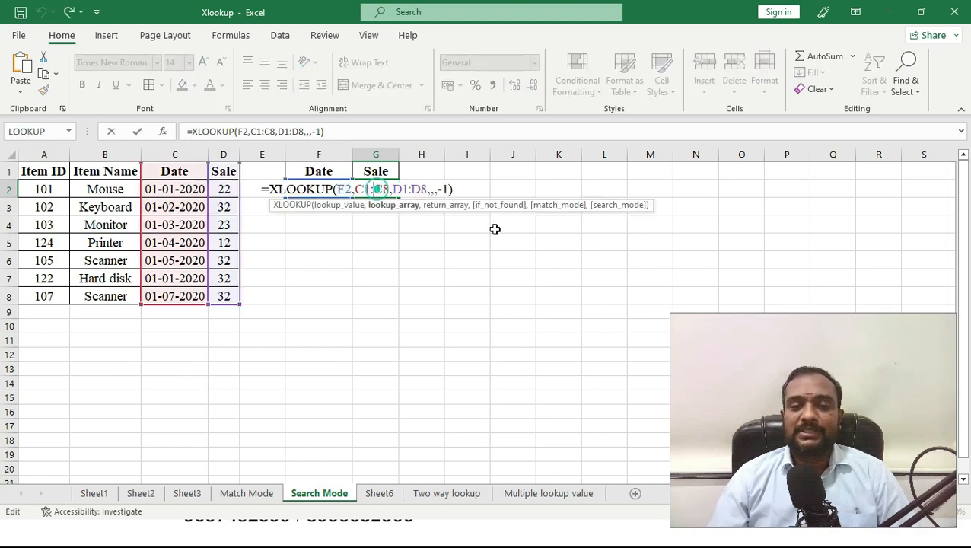
pyautogui.click(615, 204)
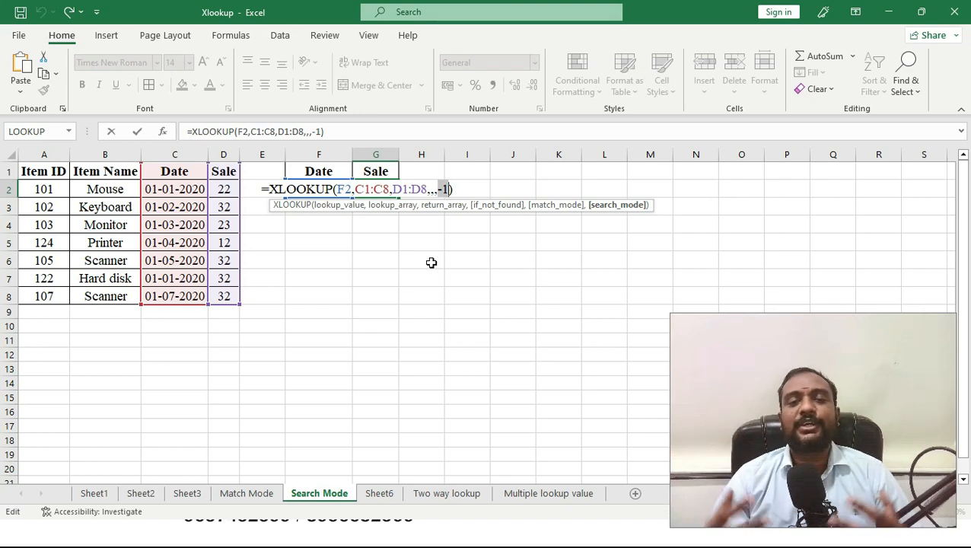
pyautogui.click(554, 205)
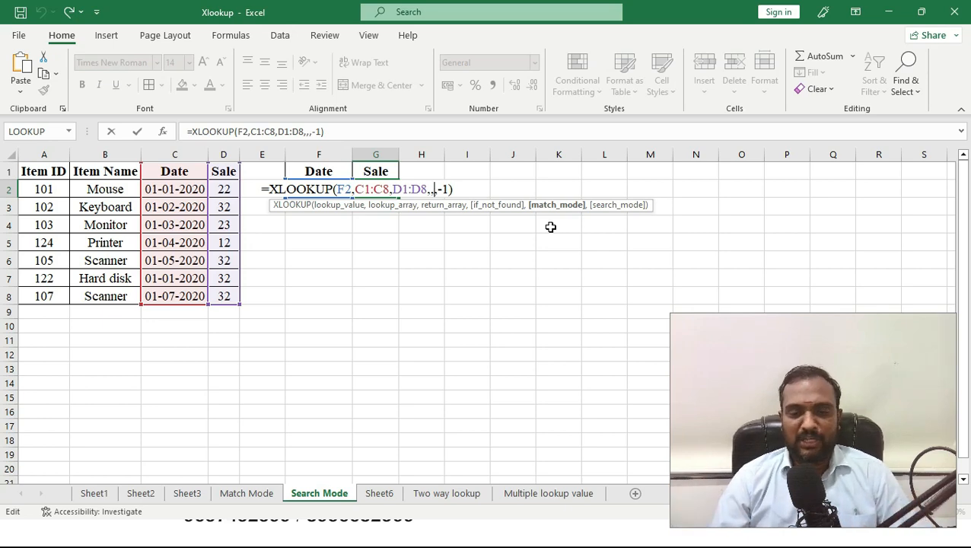
pyautogui.hotkey('ctrl', 'Return')
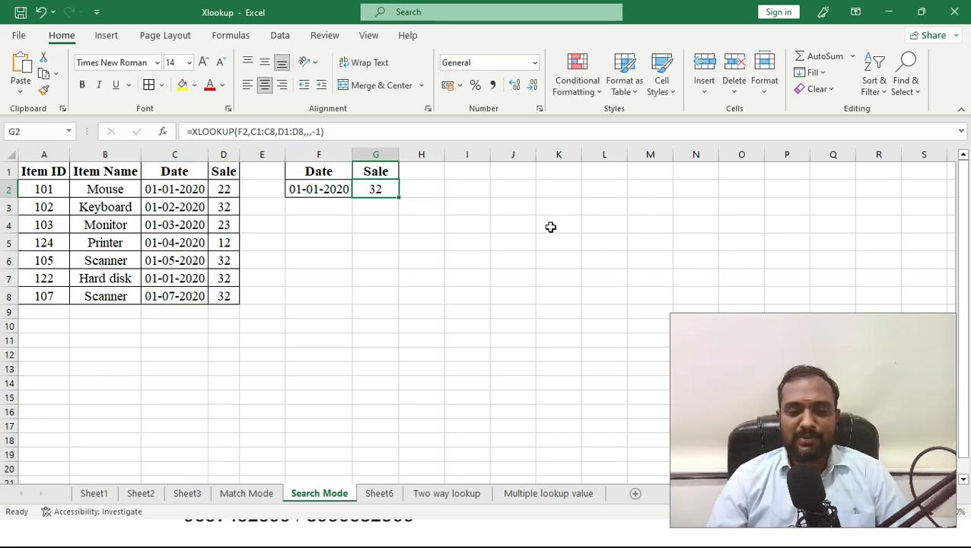
# - Open Sheet6, look over the horizontal item table in A1:H4, and clear the item ID and sale values in K2:L2
pyautogui.click(380, 492)
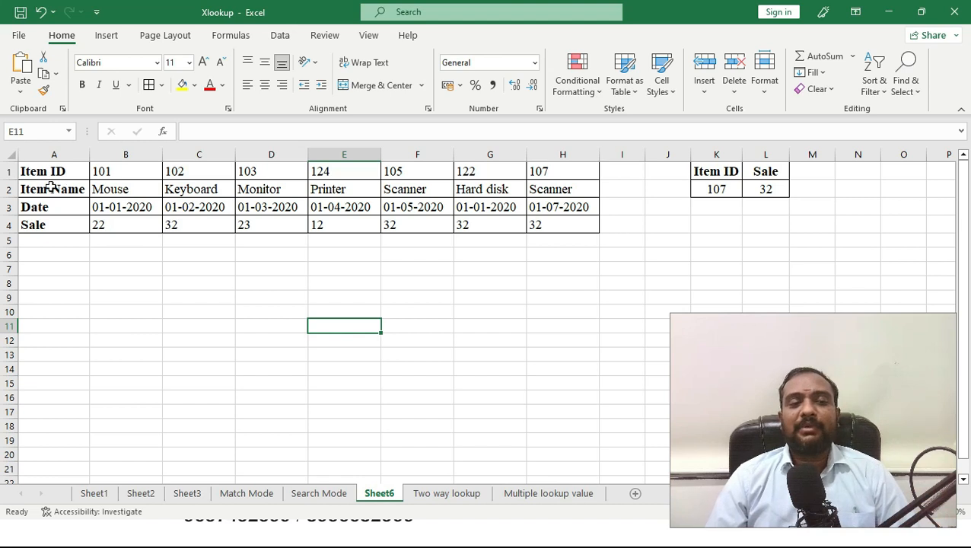
pyautogui.moveTo(48, 171); pyautogui.dragTo(566, 216)
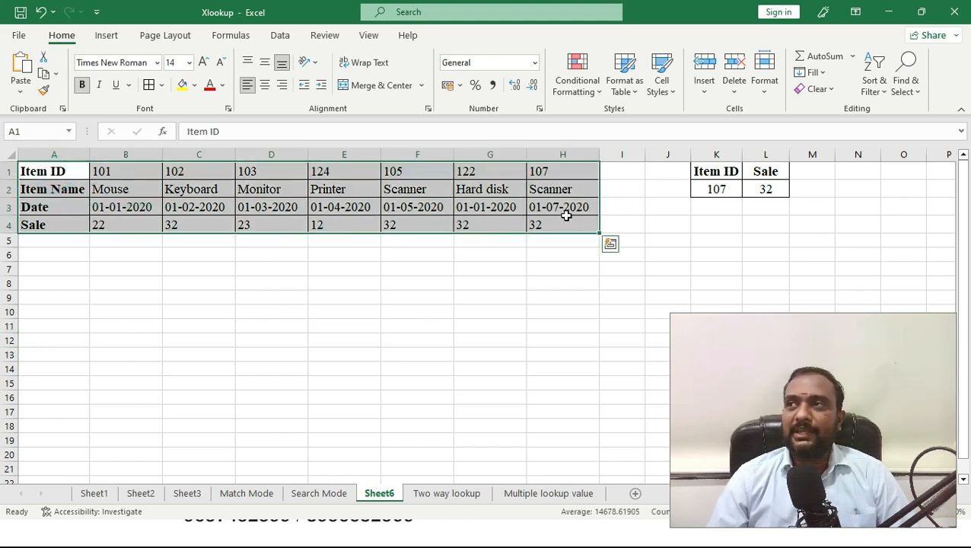
pyautogui.moveTo(61, 169); pyautogui.dragTo(575, 228)
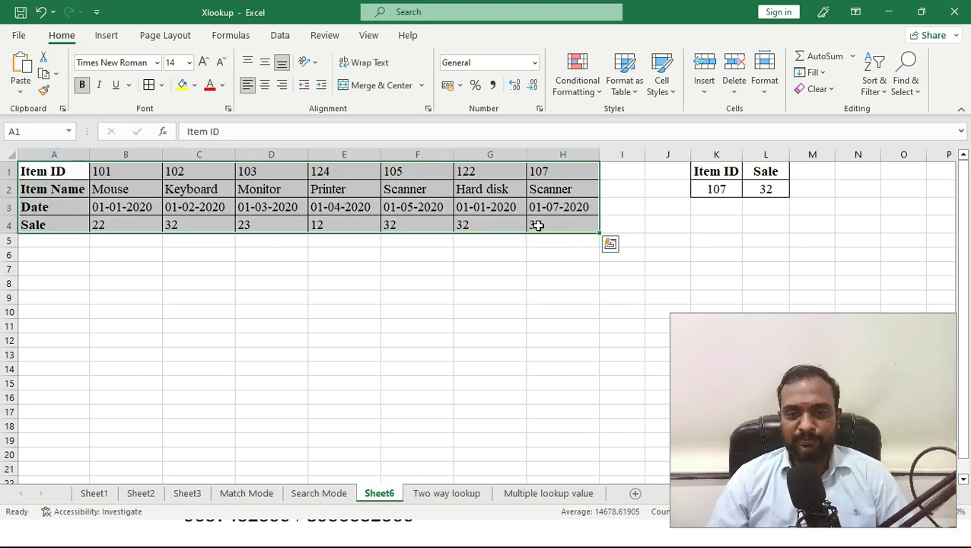
pyautogui.click(506, 208)
pyautogui.moveTo(726, 191); pyautogui.dragTo(749, 189)
pyautogui.press('Delete')
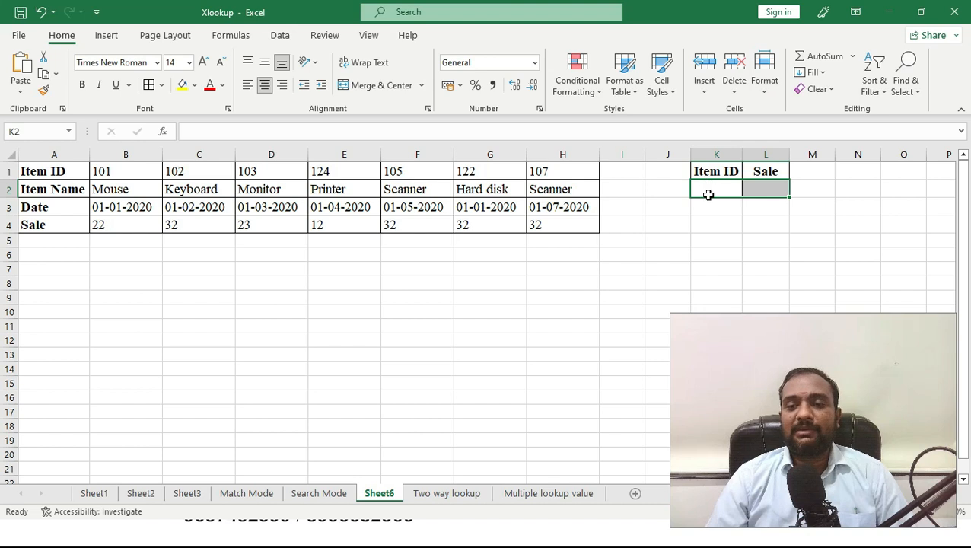
# - Move the small Item ID and Sale lookup table from K1:L2 to A9:B10, below the horizontal data
pyautogui.click(708, 190)
pyautogui.click(768, 191)
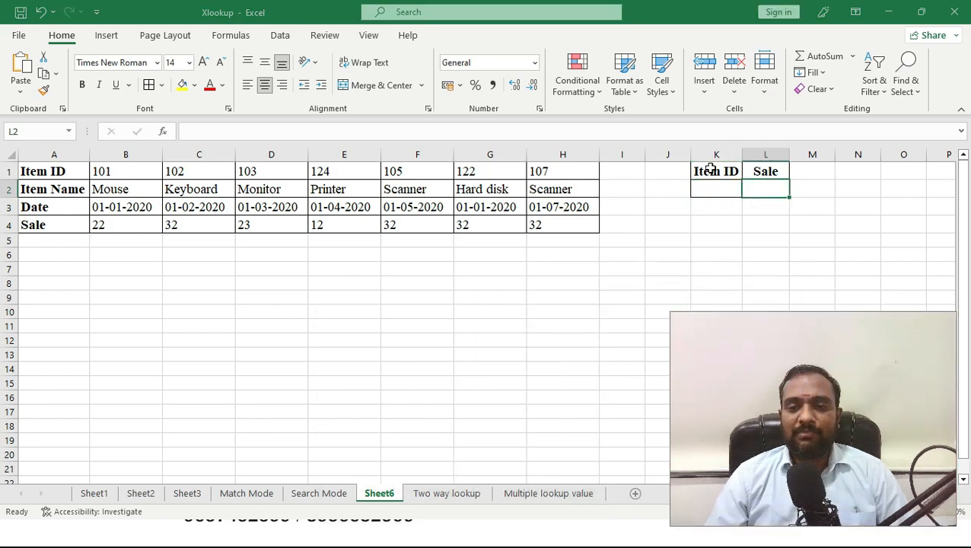
pyautogui.moveTo(709, 169); pyautogui.dragTo(745, 185)
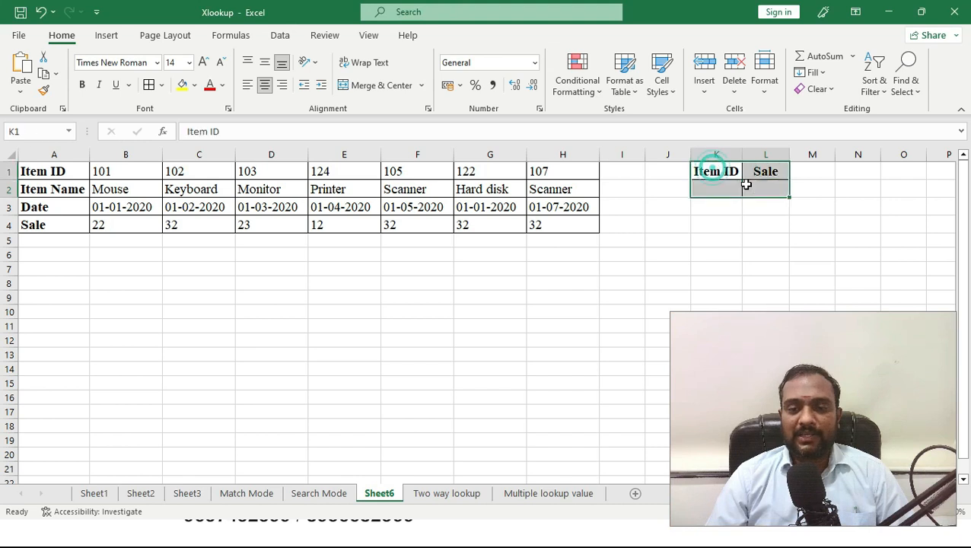
pyautogui.hotkey('ctrl', 'c')
pyautogui.click(62, 292)
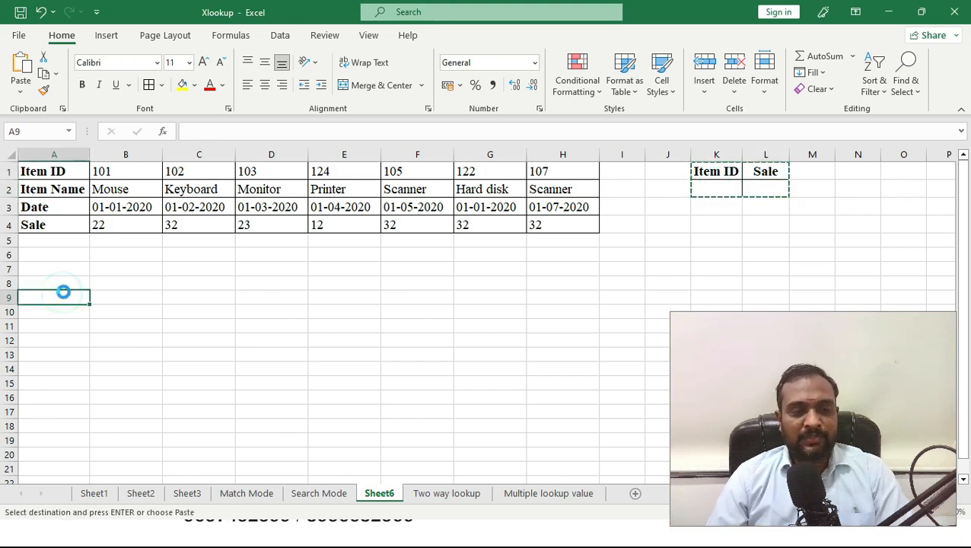
pyautogui.hotkey('ctrl', 'v')
pyautogui.click(289, 336)
pyautogui.click(56, 317)
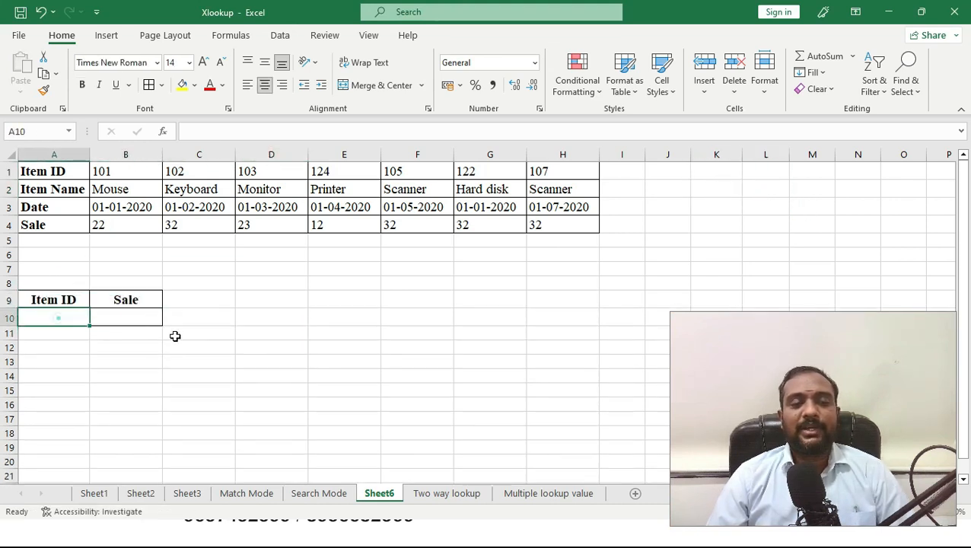
pyautogui.click(122, 315)
# - Begin an XLOOKUP formula in the Sale cell B10 with the item ID cell A10 as its lookup value
pyautogui.moveTo(725, 257); pyautogui.dragTo(751, 152)
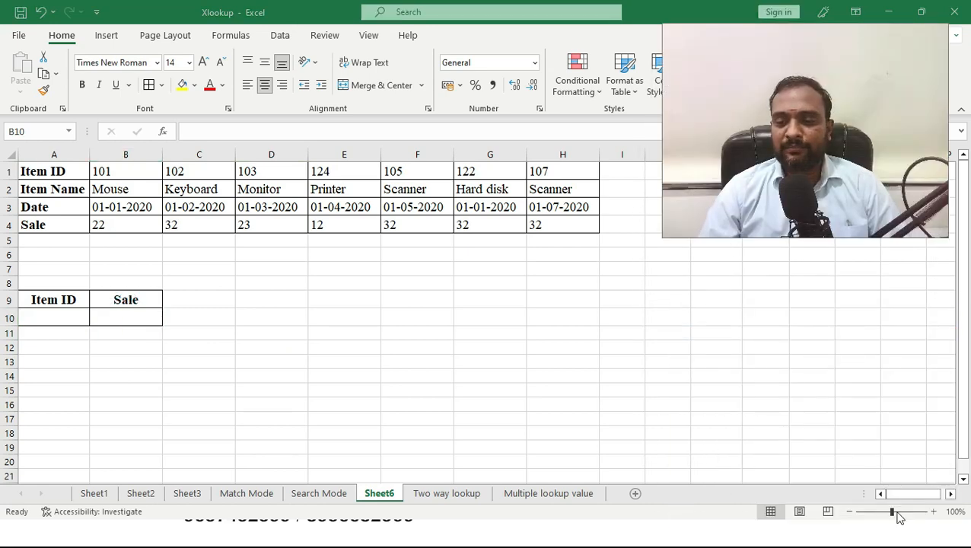
pyautogui.click(933, 511)
pyautogui.click(933, 512)
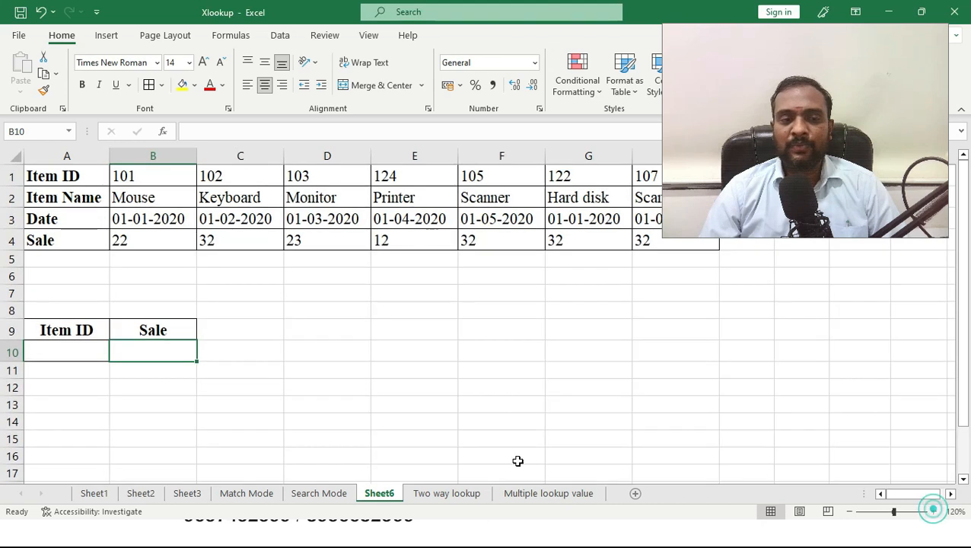
pyautogui.click(486, 348)
pyautogui.click(146, 354)
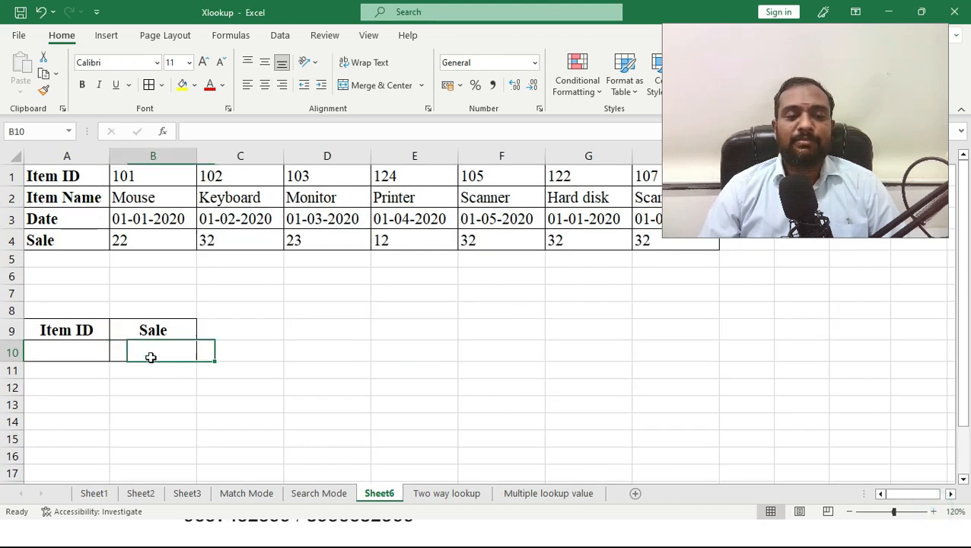
pyautogui.write('=')
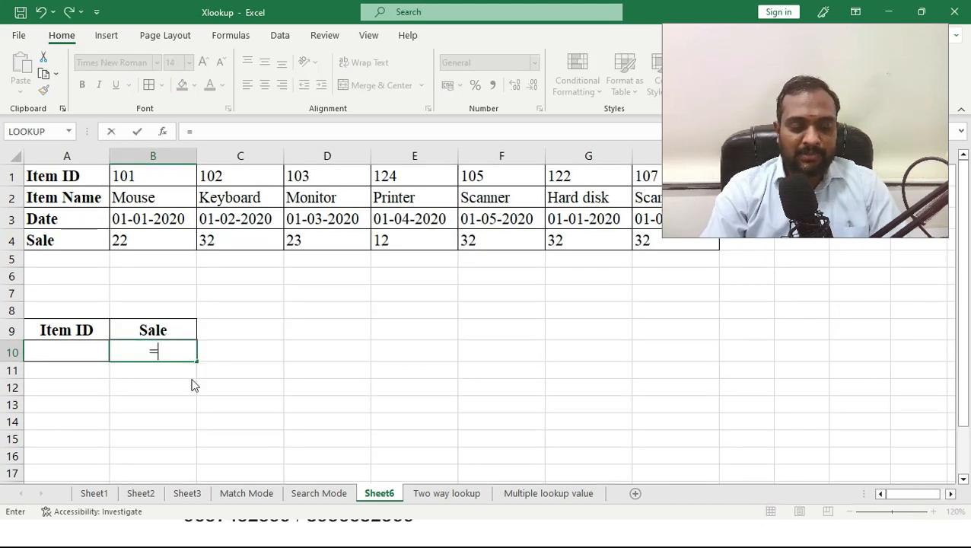
pyautogui.write('x')
pyautogui.click(190, 381)
pyautogui.doubleClick(190, 382)
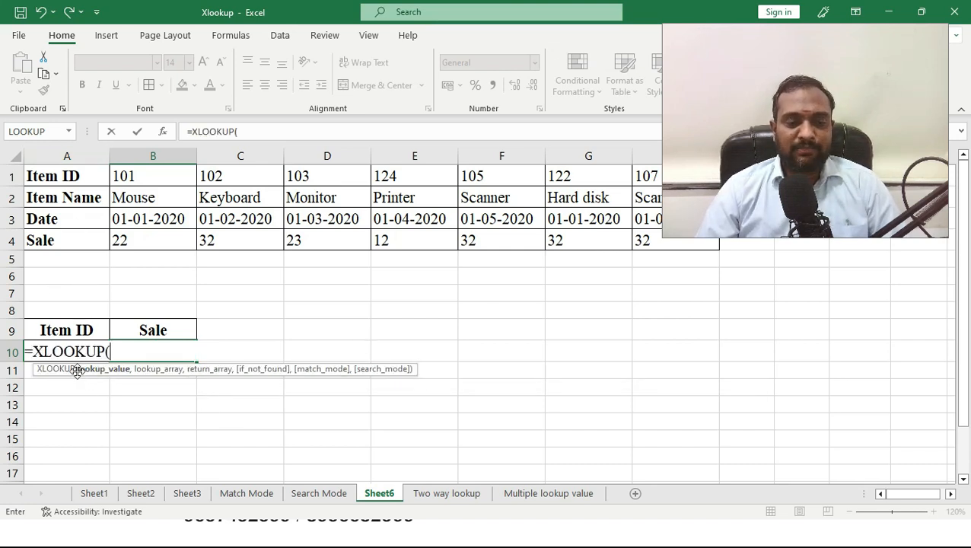
pyautogui.write('A10,')
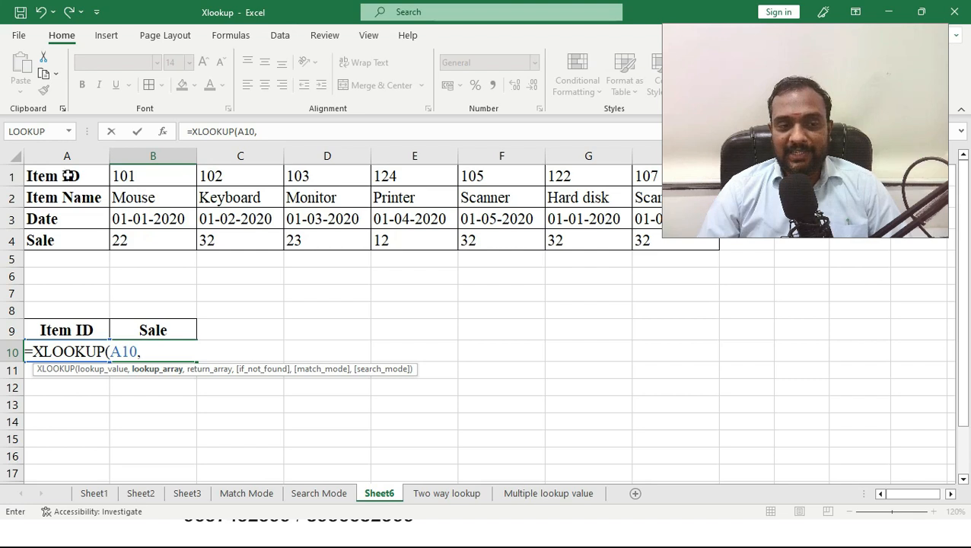
# - Complete the B10 formula with lookup array A1:H1 and return array A4:H4, and select the item ID cell A10
pyautogui.moveTo(87, 176); pyautogui.dragTo(787, 175)
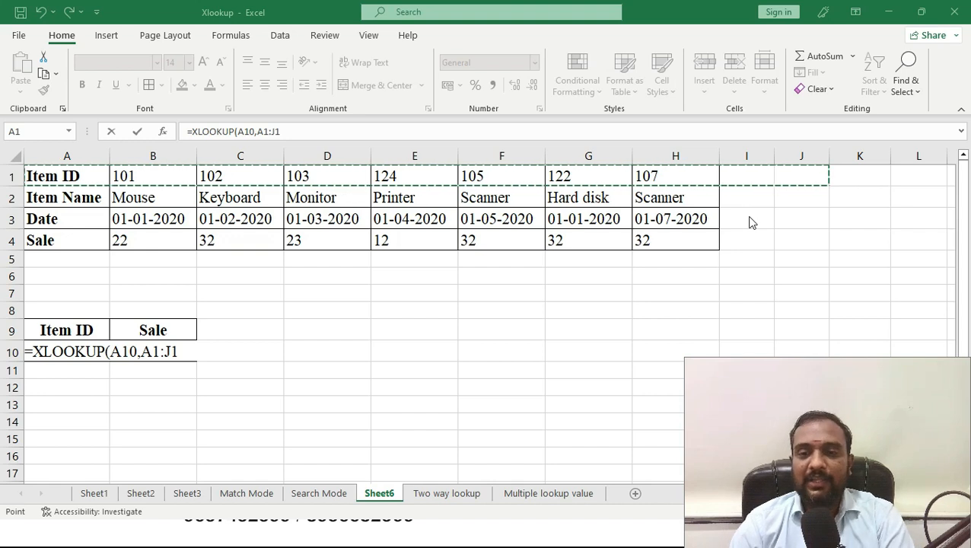
pyautogui.moveTo(68, 175); pyautogui.dragTo(641, 165)
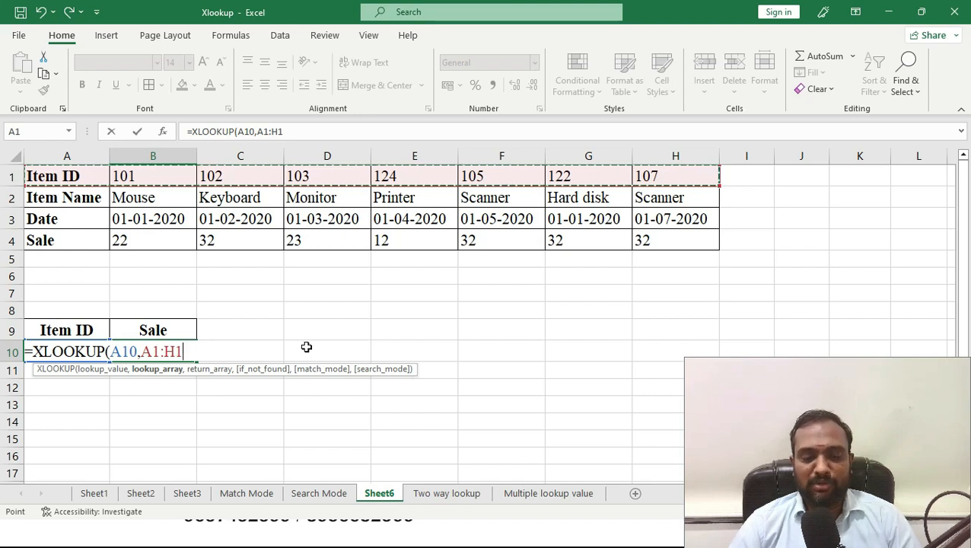
pyautogui.write(',')
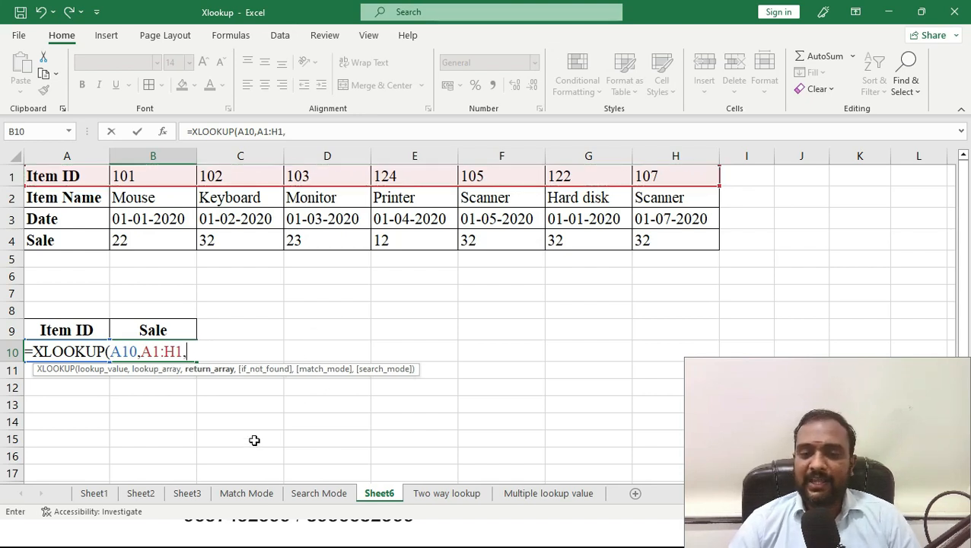
pyautogui.moveTo(45, 241); pyautogui.dragTo(668, 239)
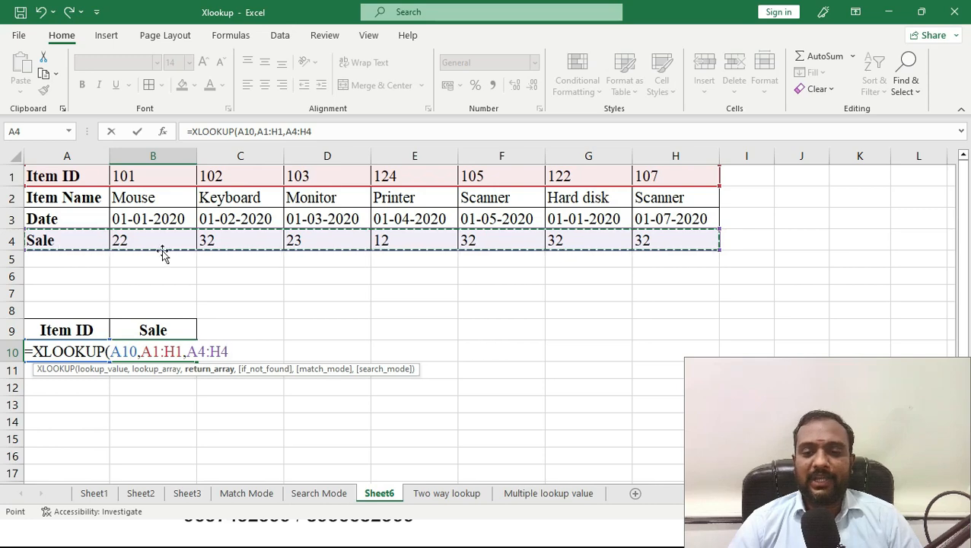
pyautogui.click(791, 435)
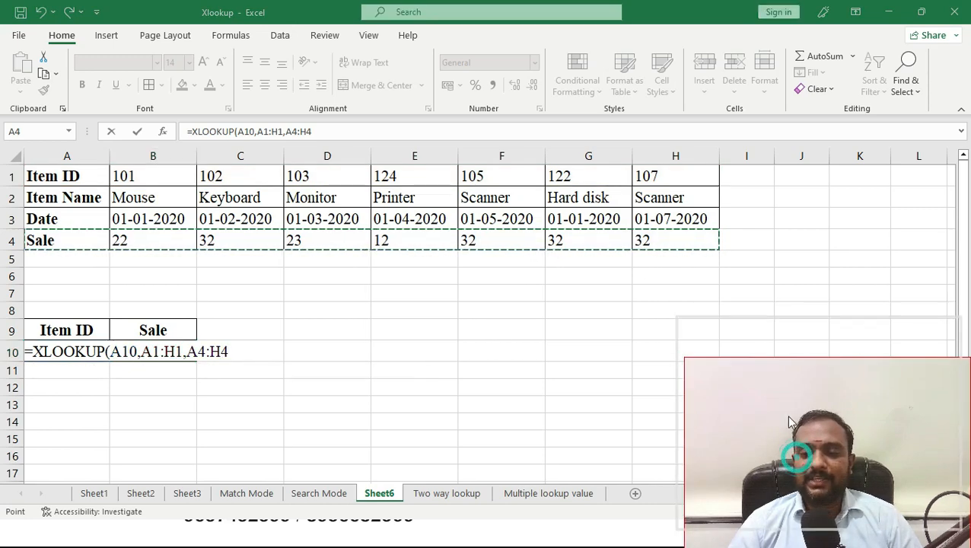
pyautogui.click(232, 358)
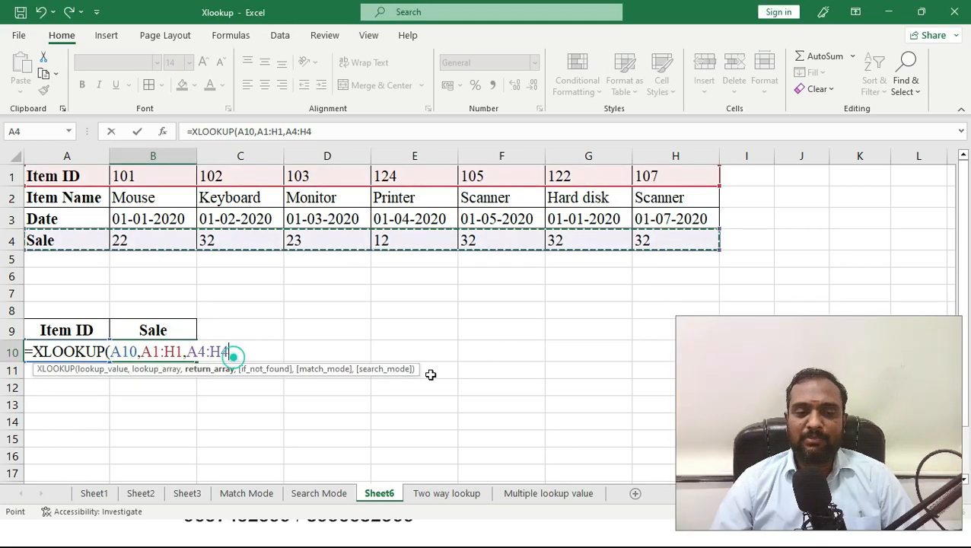
pyautogui.write(')')
pyautogui.press('Return')
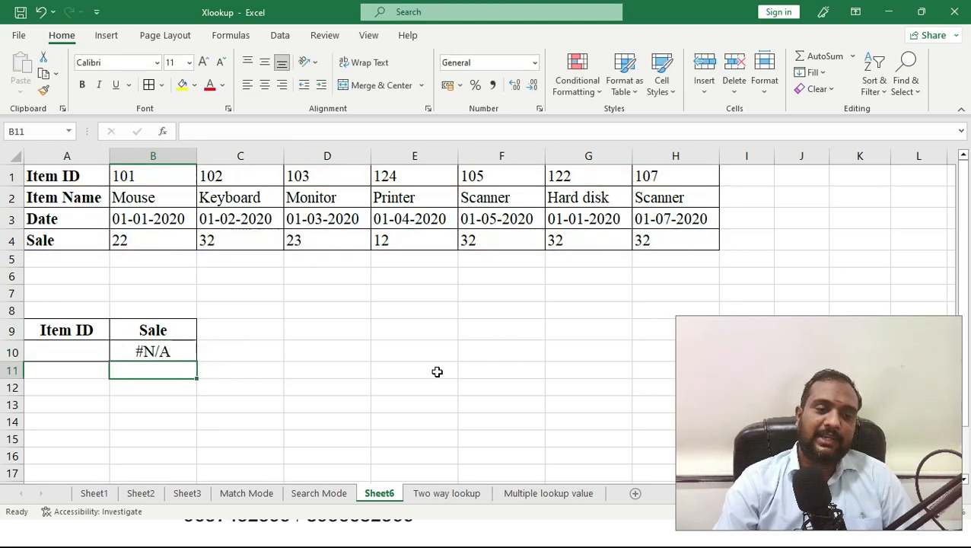
pyautogui.press('Up')
pyautogui.press('Left')
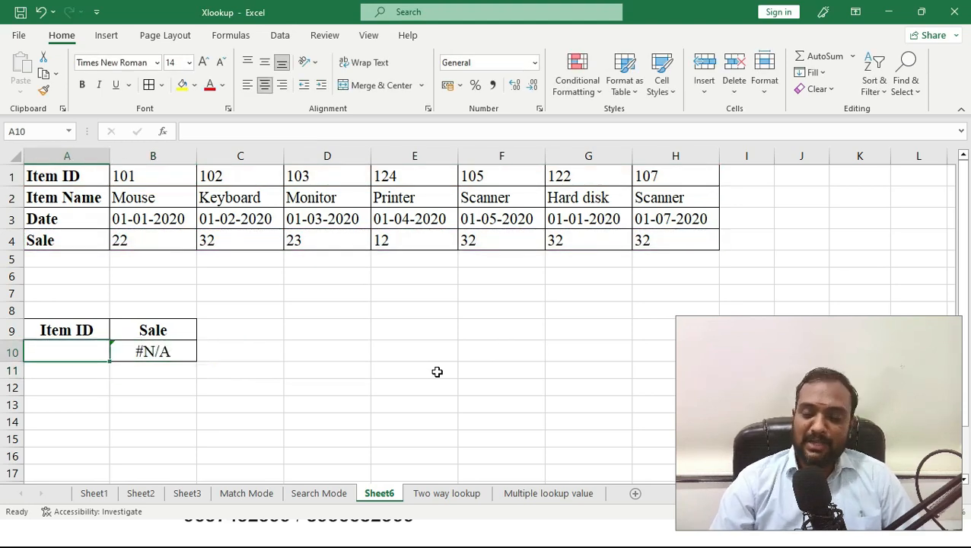
# - Test the horizontal lookup by entering item ID 102 and then 124 in cell A10
pyautogui.write('102')
pyautogui.press('Return')
pyautogui.press('Up')
pyautogui.press('Right')
pyautogui.press('Left')
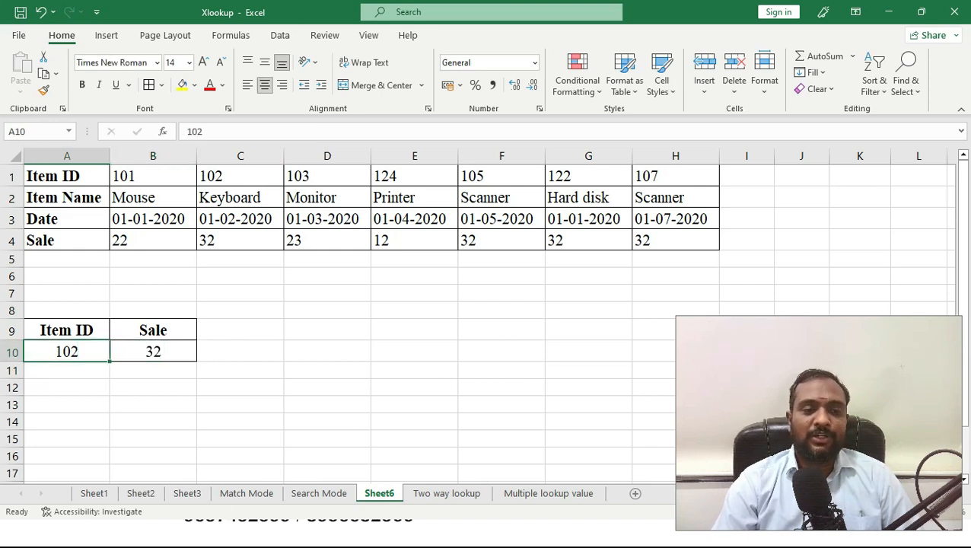
pyautogui.write('124')
pyautogui.press('Return')
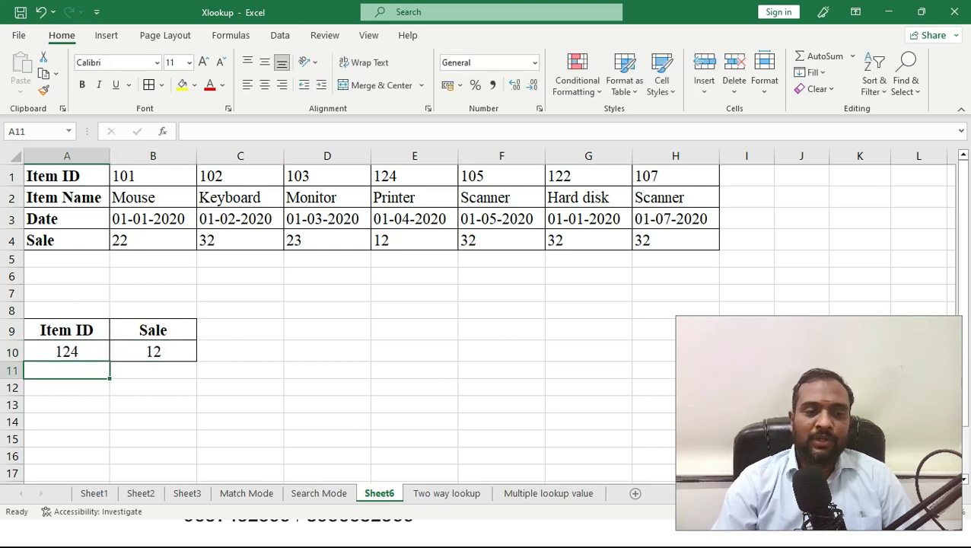
# - Compare the Sale result with the item ID in E1 and sale value in E4, and review the XLOOKUP formula in B10
pyautogui.press('Up')
pyautogui.press('Right')
pyautogui.click(407, 173)
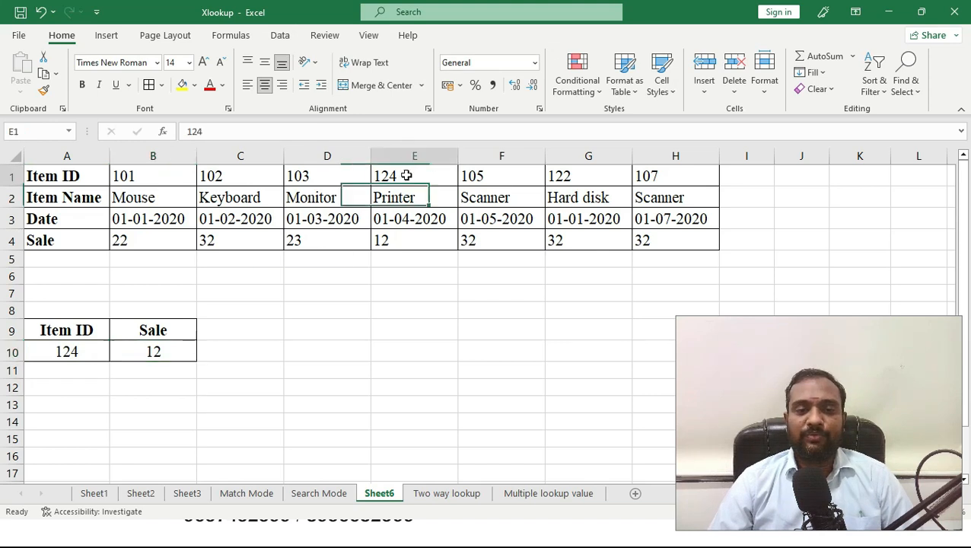
pyautogui.click(393, 241)
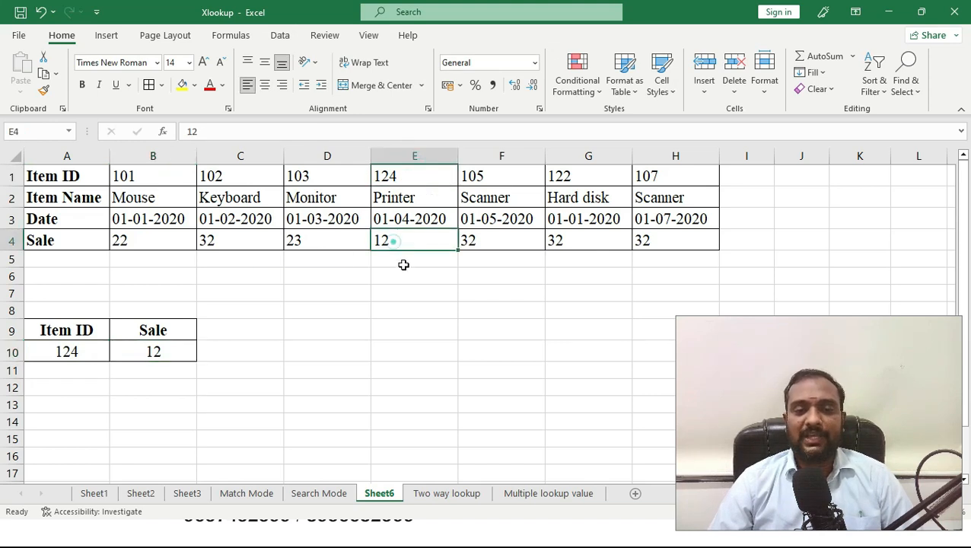
pyautogui.click(178, 354)
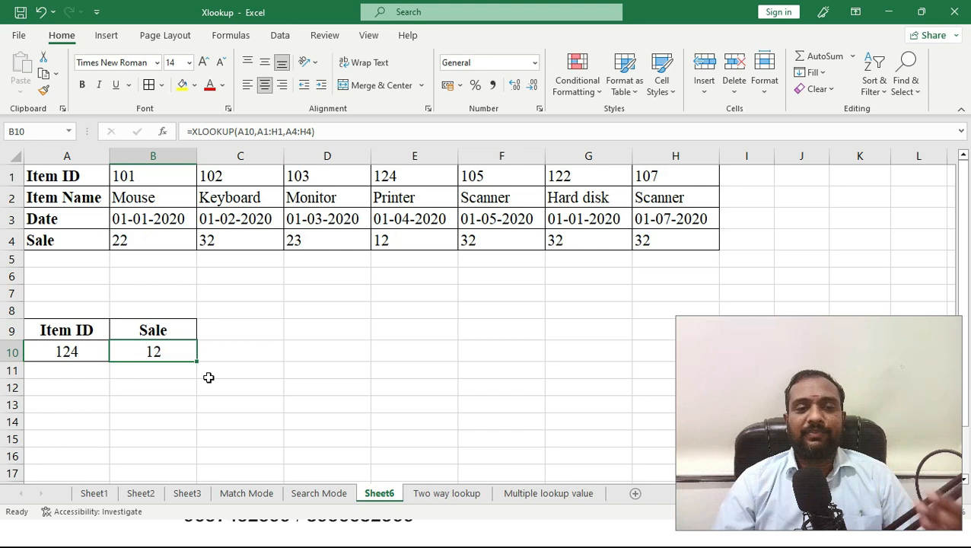
pyautogui.doubleClick(169, 352)
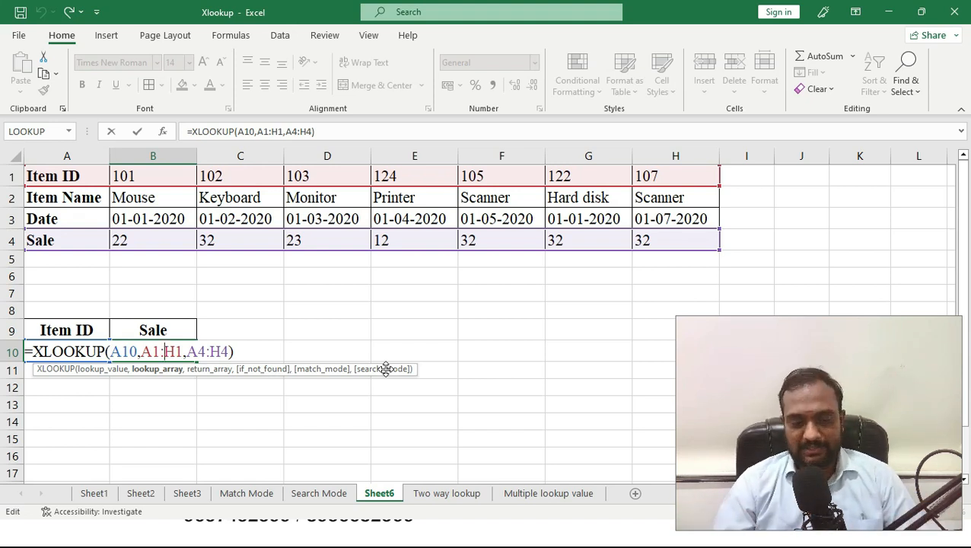
pyautogui.hotkey('ctrl', 'Return')
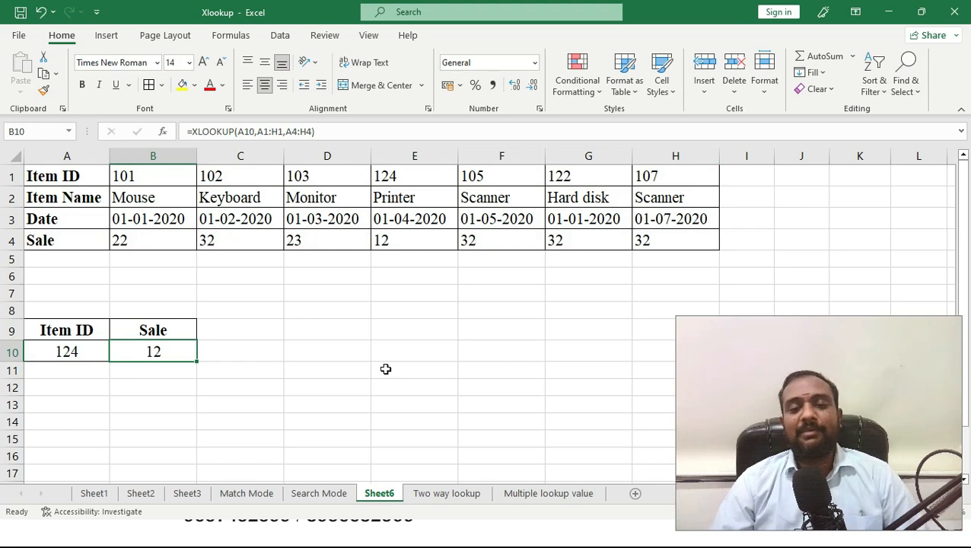
# - Open the Two way lookup sheet and zoom it to 120%
pyautogui.click(464, 494)
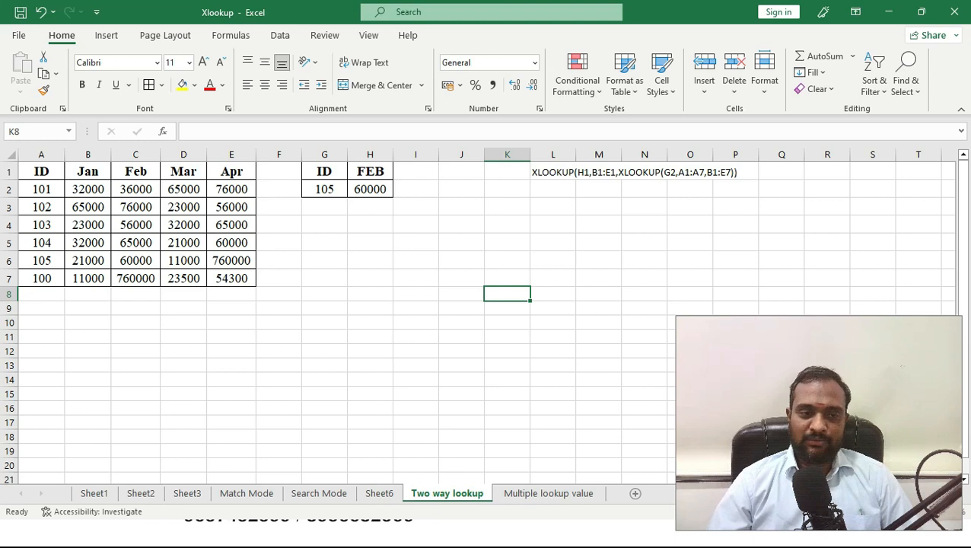
pyautogui.moveTo(759, 426); pyautogui.dragTo(707, 358)
pyautogui.click(943, 512)
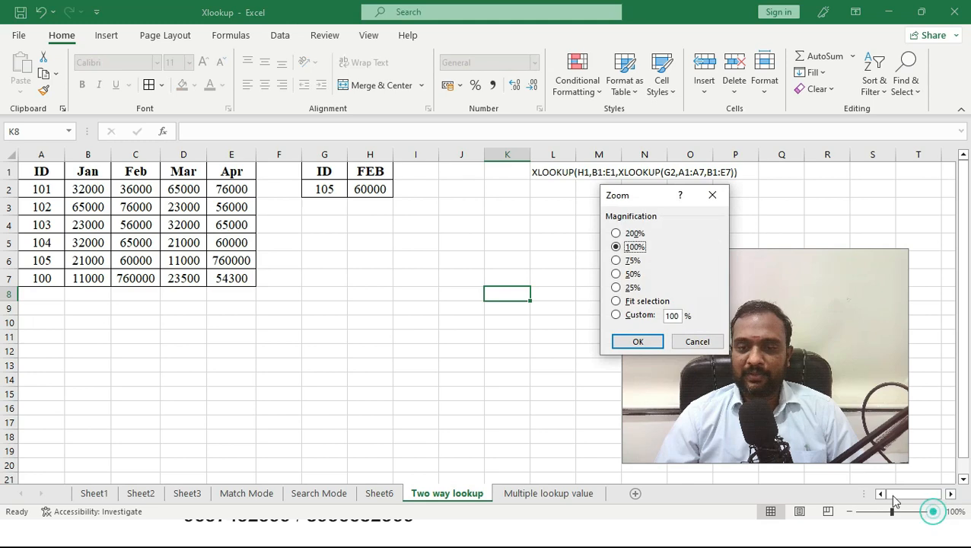
pyautogui.click(705, 342)
pyautogui.click(934, 516)
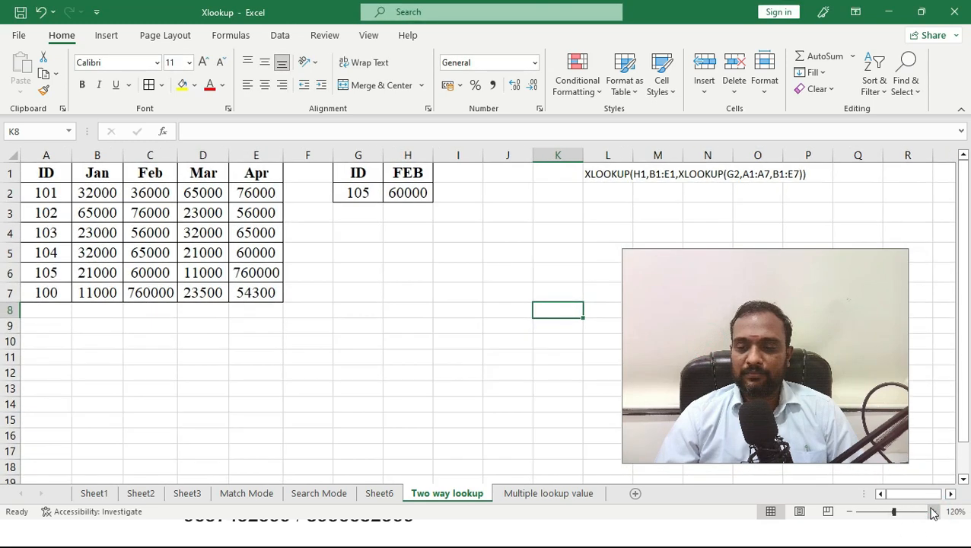
pyautogui.click(934, 516)
pyautogui.moveTo(830, 373); pyautogui.dragTo(877, 460)
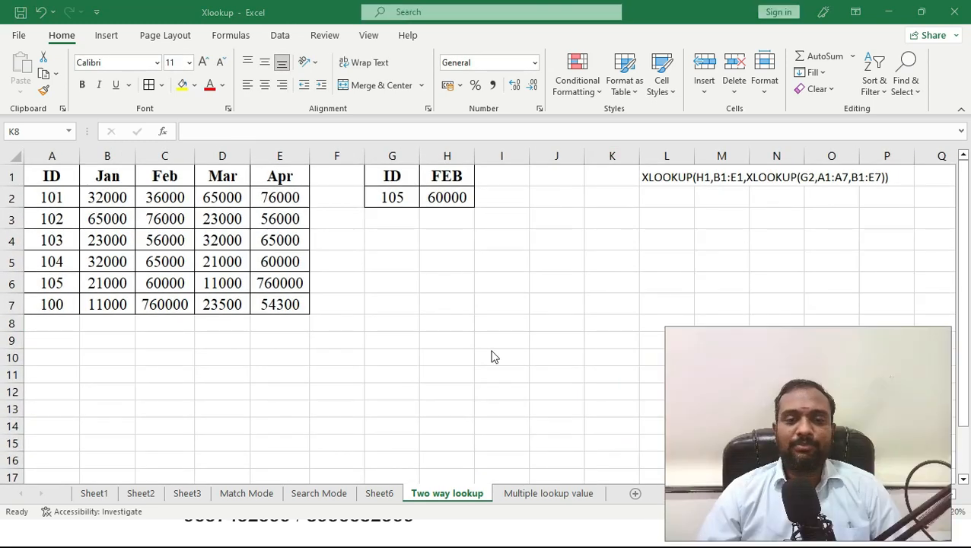
# - Examine the ID and FEB lookup cells, the nested XLOOKUP in H2, and the matching IDs, month headers and February value in the data table
pyautogui.click(389, 196)
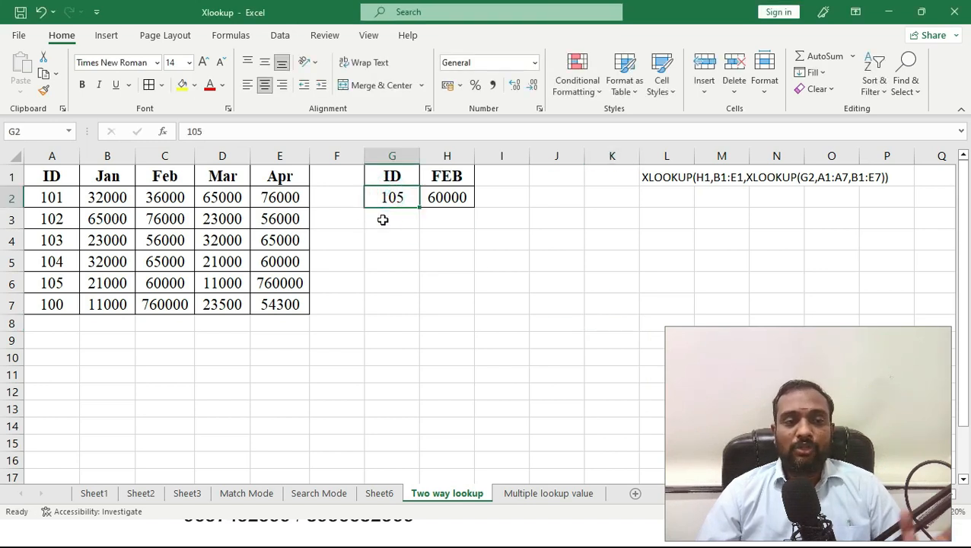
pyautogui.click(447, 196)
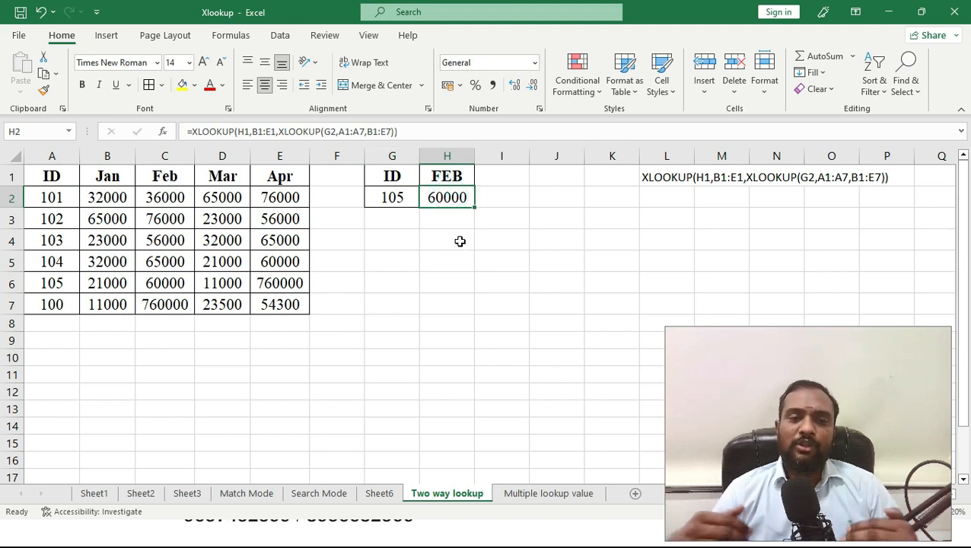
pyautogui.click(442, 177)
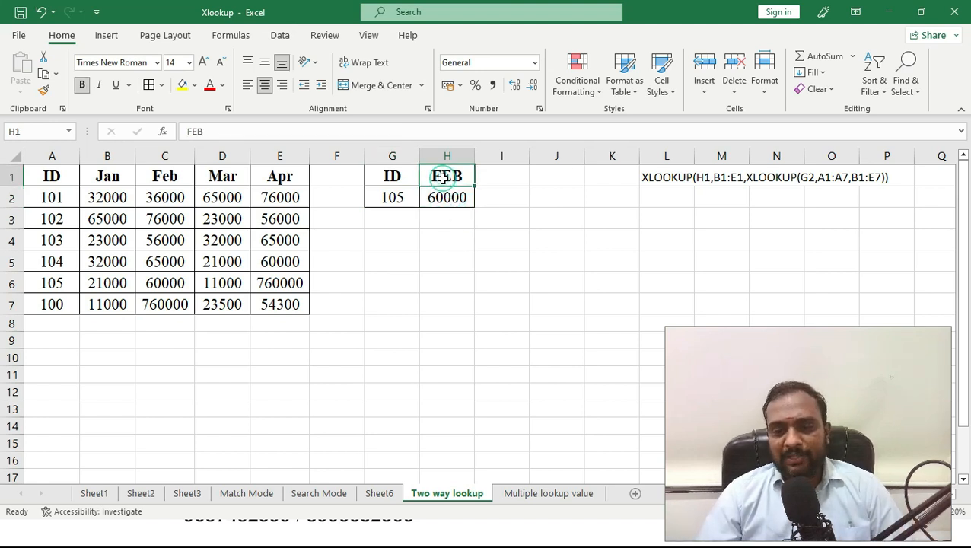
pyautogui.click(440, 200)
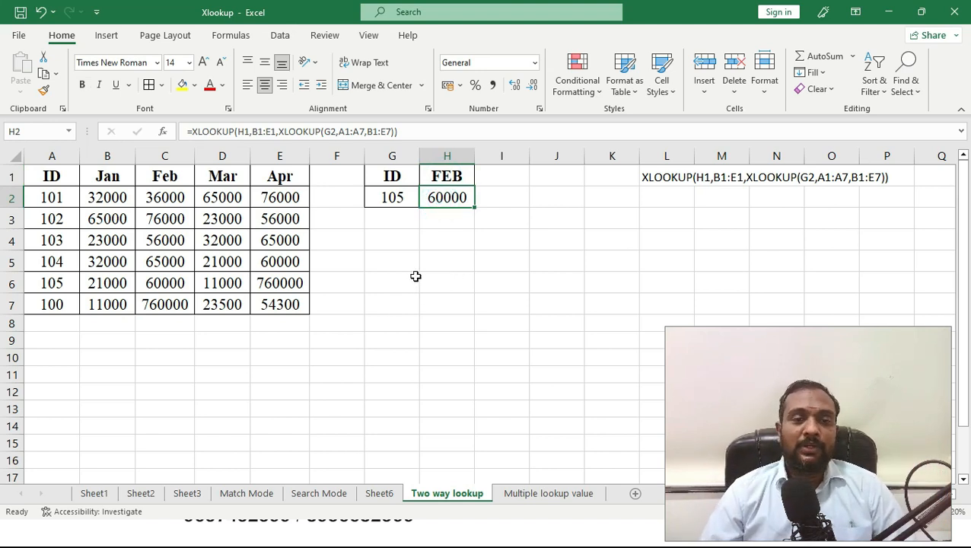
pyautogui.click(391, 180)
pyautogui.moveTo(47, 177); pyautogui.dragTo(53, 304)
pyautogui.moveTo(107, 174); pyautogui.dragTo(279, 179)
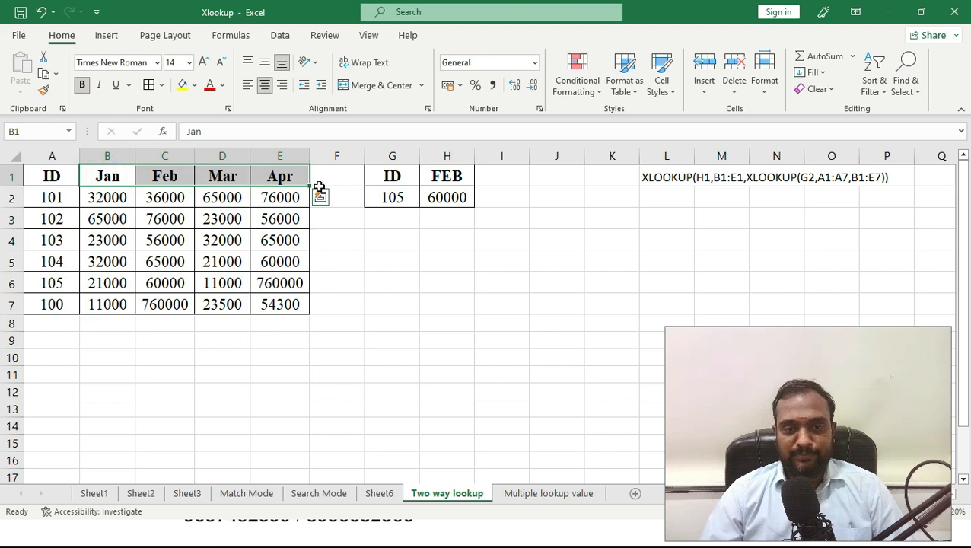
pyautogui.click(368, 199)
pyautogui.click(444, 194)
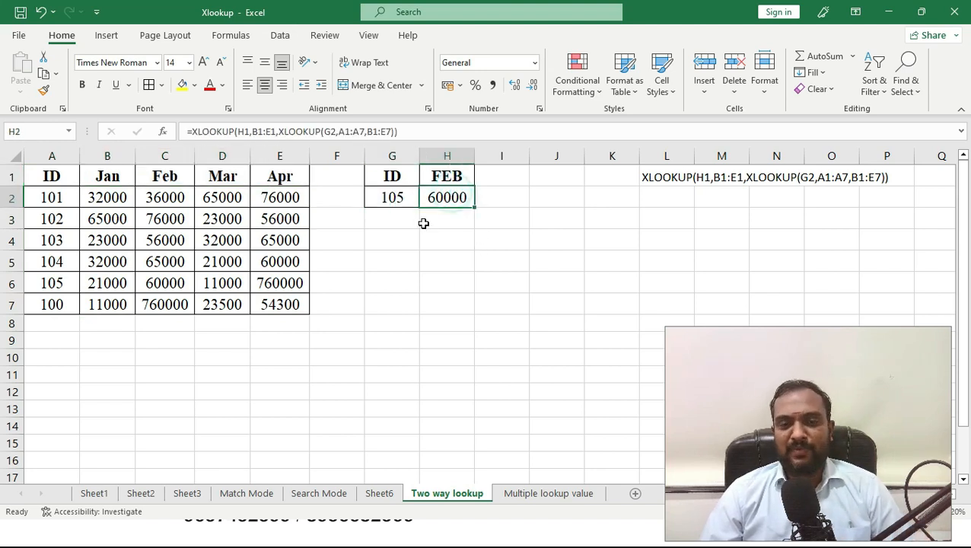
pyautogui.click(67, 280)
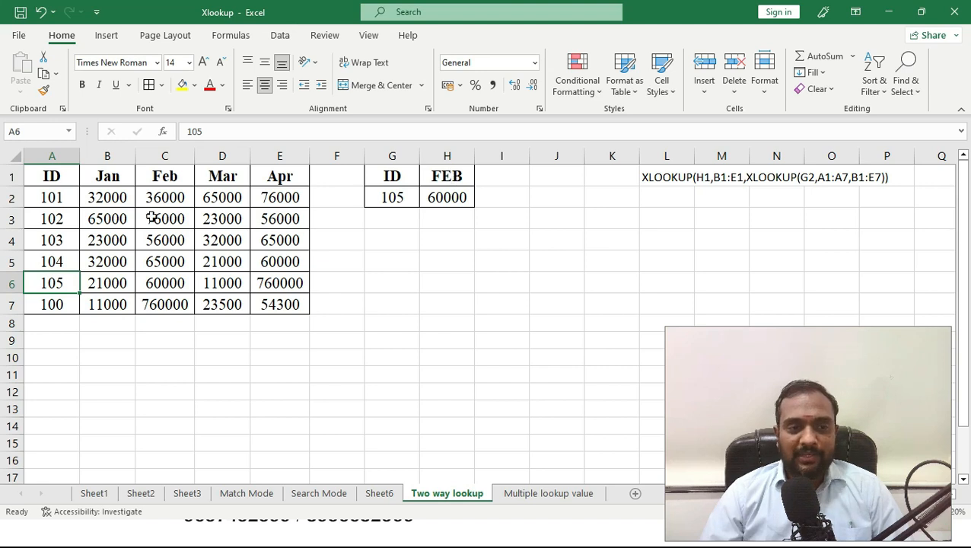
pyautogui.keyDown('ctrl'); pyautogui.click(169, 283); pyautogui.keyUp('ctrl')
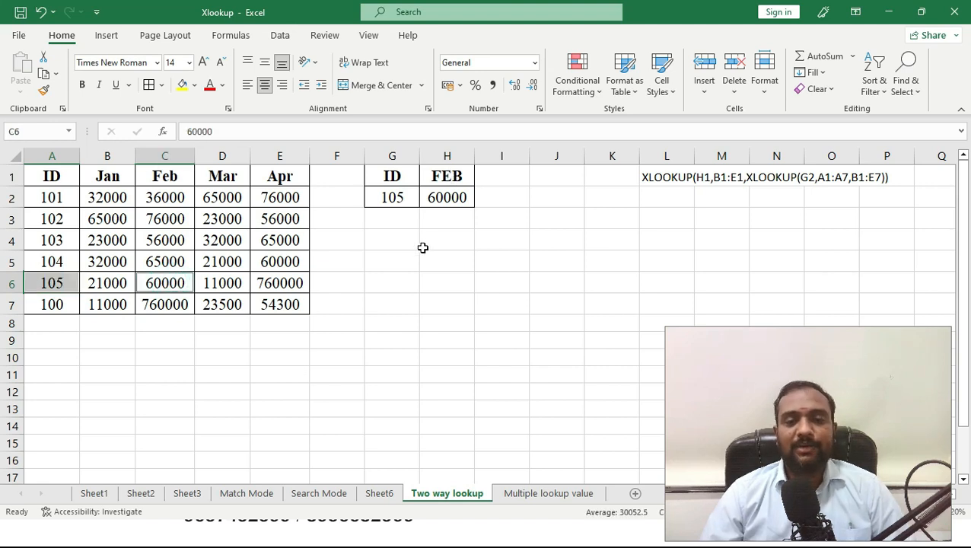
# - Clear the existing nested formula from the FEB result cell H2, keeping the ID in G2
pyautogui.click(449, 198)
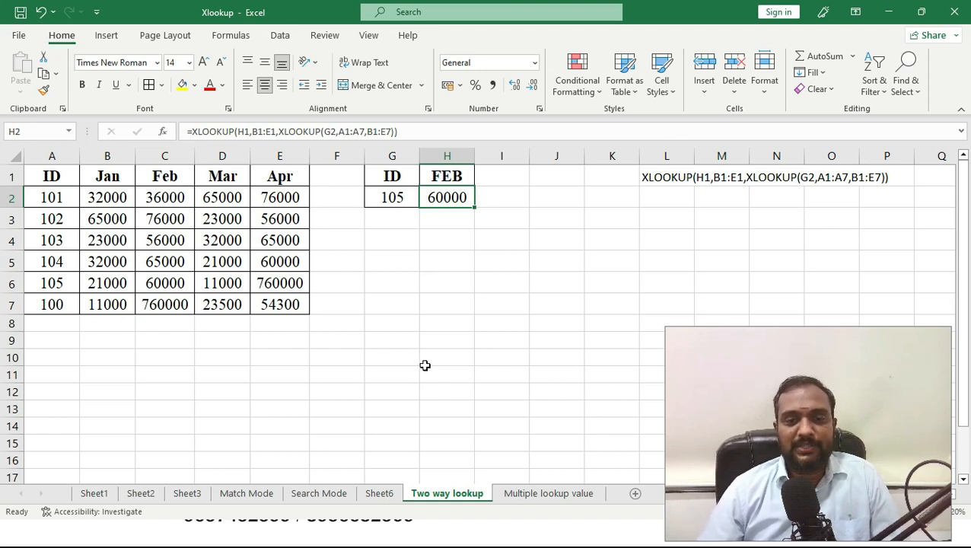
pyautogui.press('Delete')
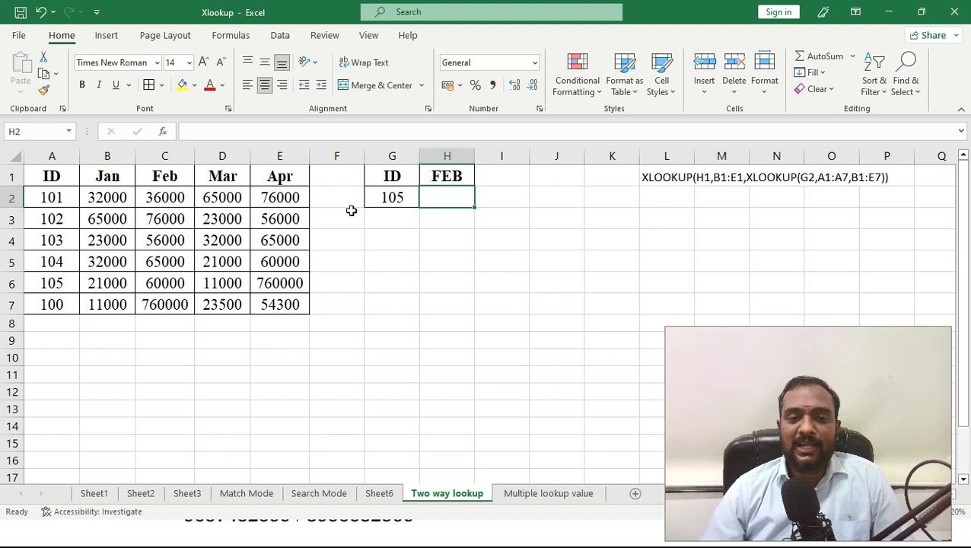
pyautogui.click(389, 198)
pyautogui.click(441, 198)
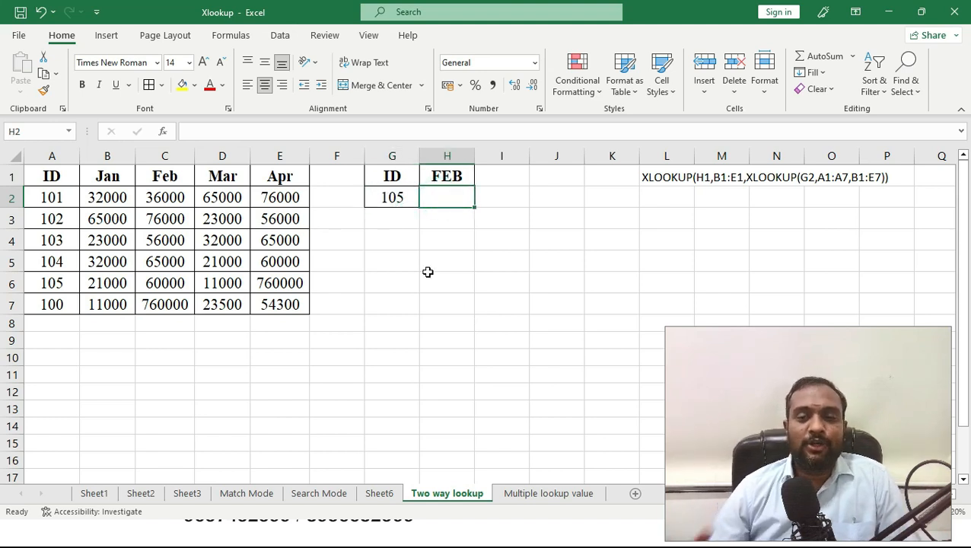
# - Begin an XLOOKUP formula in H2 with the ID cell G2 as its lookup value
pyautogui.write('=')
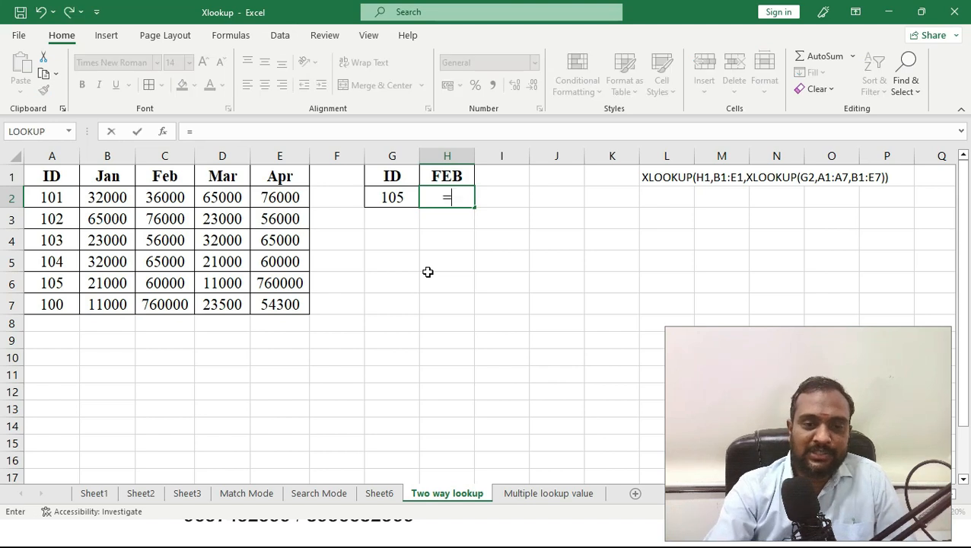
pyautogui.write('x')
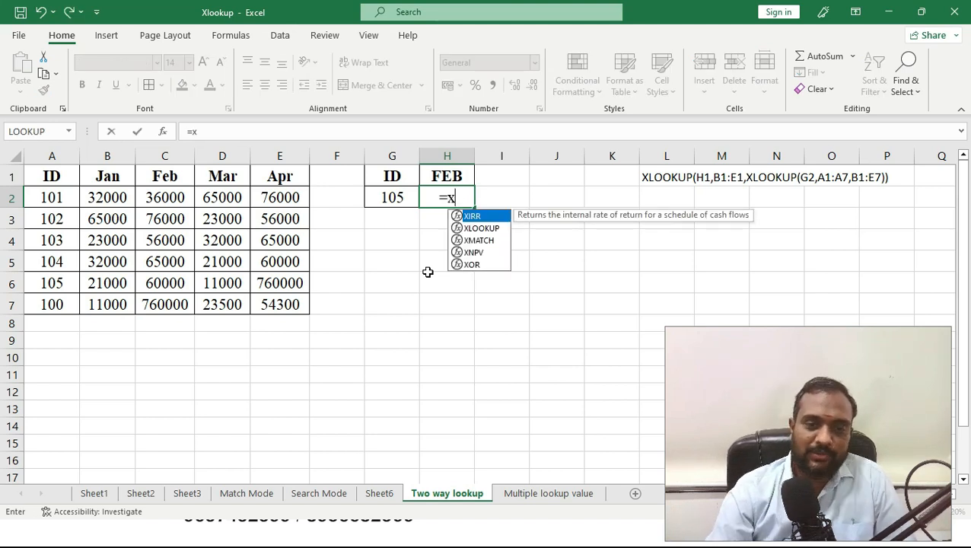
pyautogui.press('Down')
pyautogui.press('Tab')
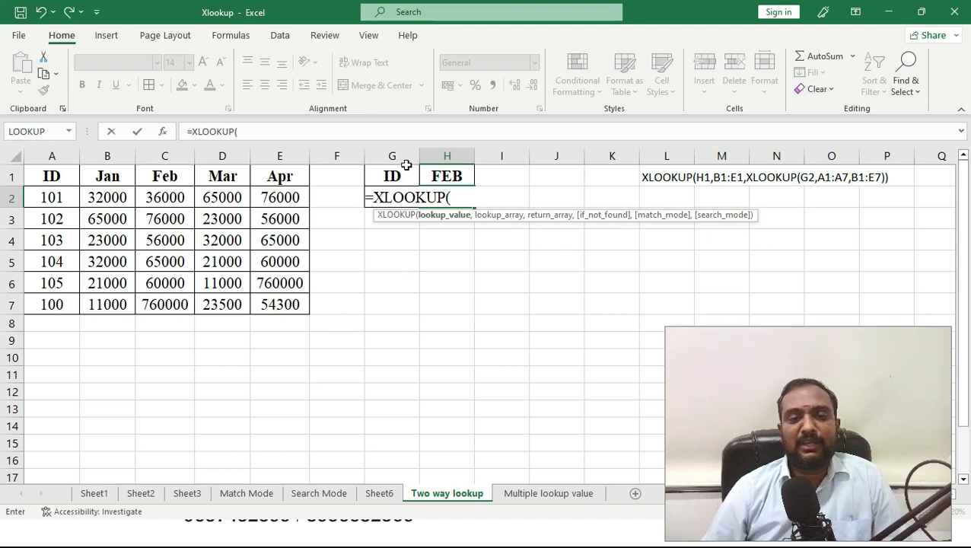
pyautogui.write('g')
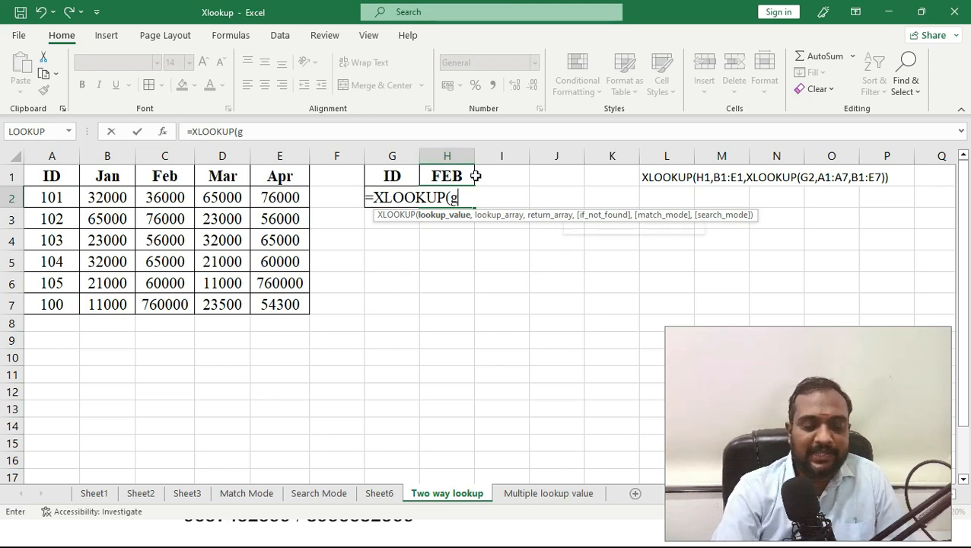
pyautogui.write('2,')
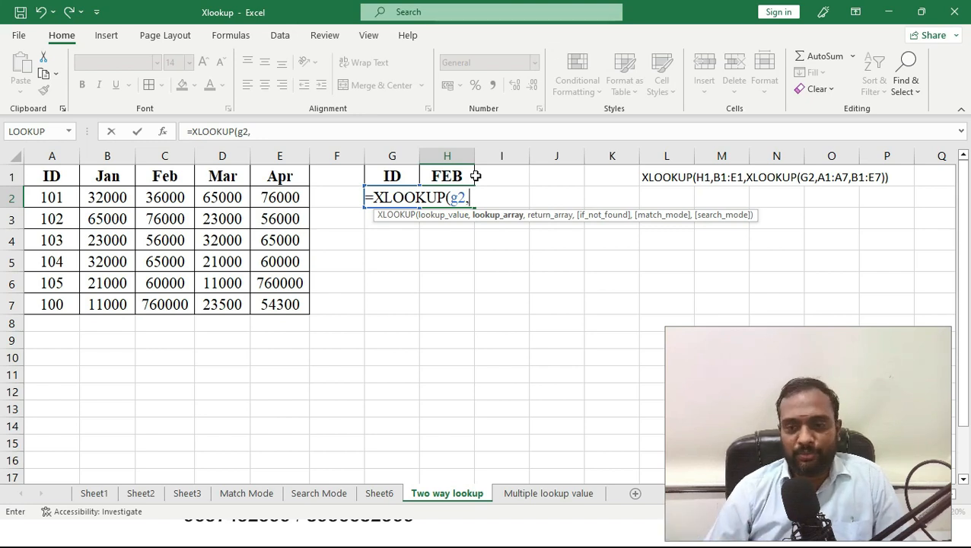
# - Complete the H2 formula with lookup array A1:A7 and the full monthly data B1:E7 as return array
pyautogui.moveTo(47, 177); pyautogui.dragTo(47, 306)
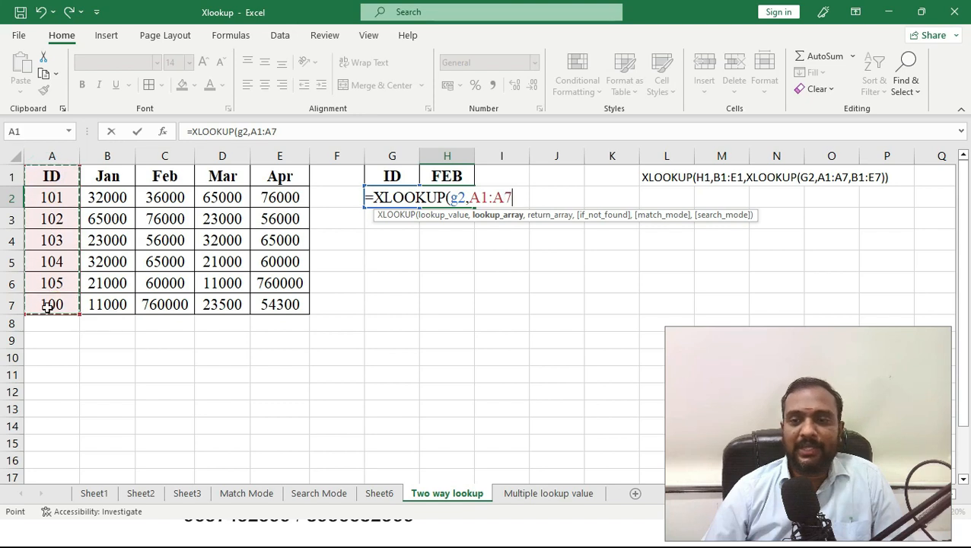
pyautogui.write(',')
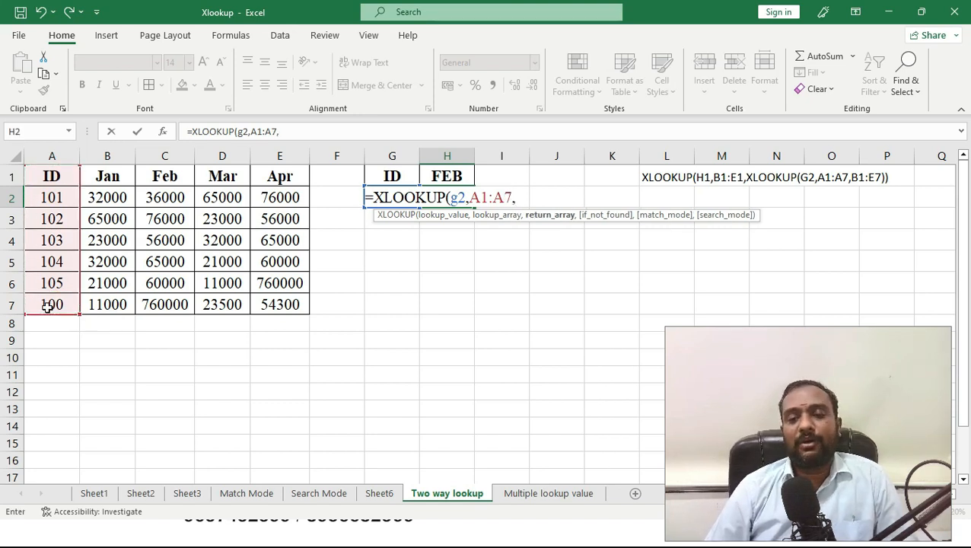
pyautogui.moveTo(107, 177); pyautogui.dragTo(284, 294)
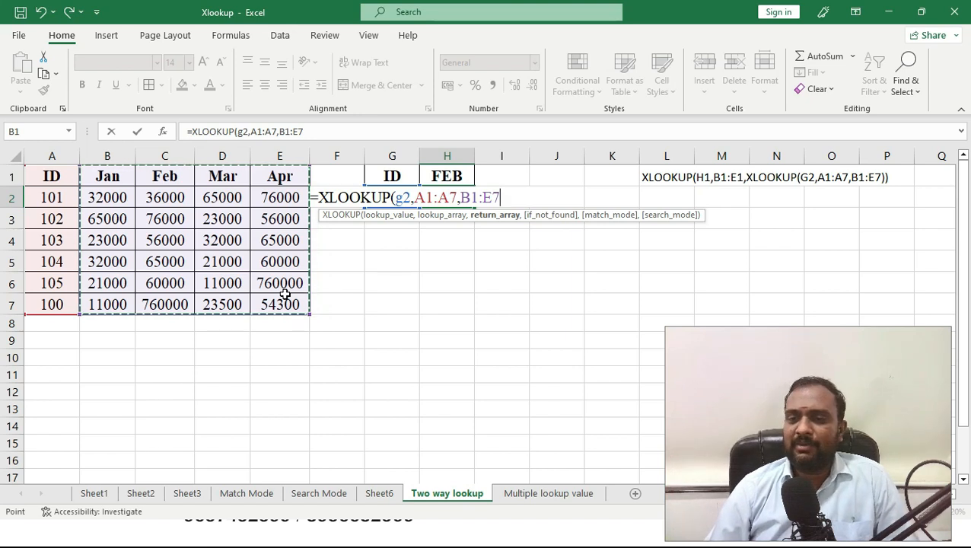
pyautogui.write(')')
pyautogui.press('Return')
pyautogui.press('Up')
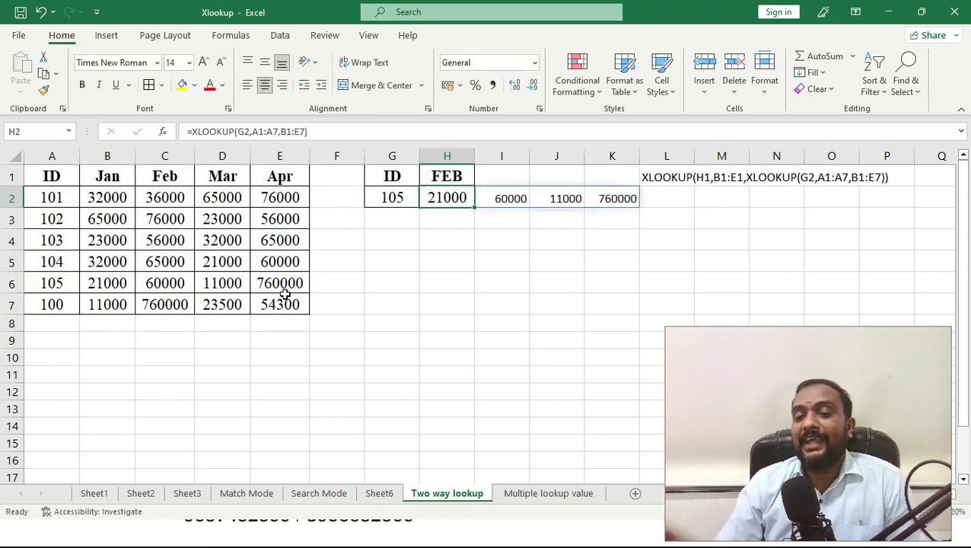
# - Change the ID in G2 to 103 and select the spilled monthly values in H2:K2
pyautogui.press('Left')
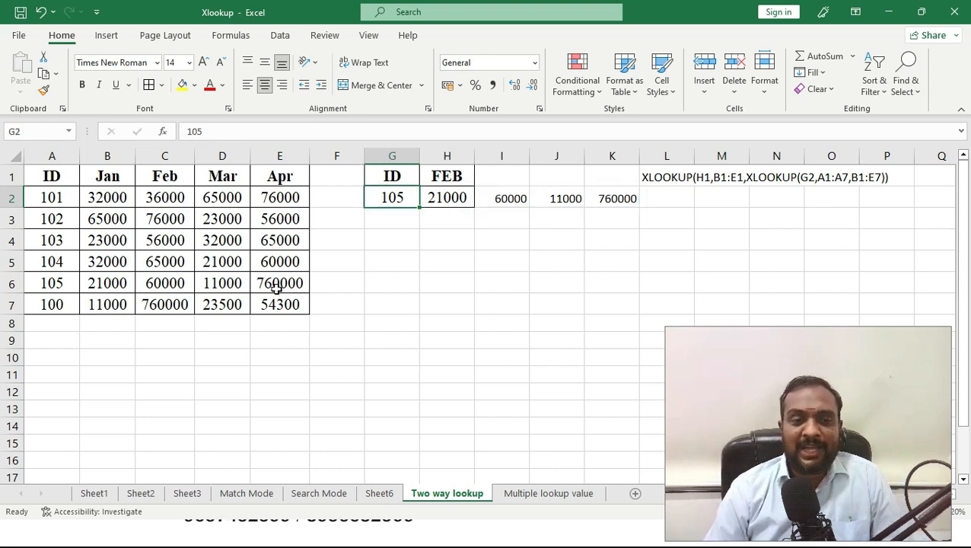
pyautogui.write('10')
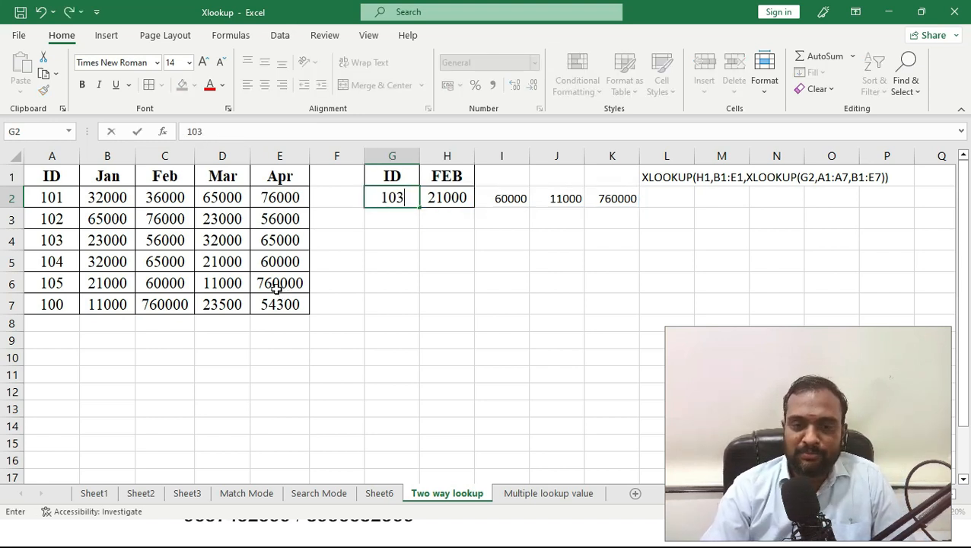
pyautogui.press('Return')
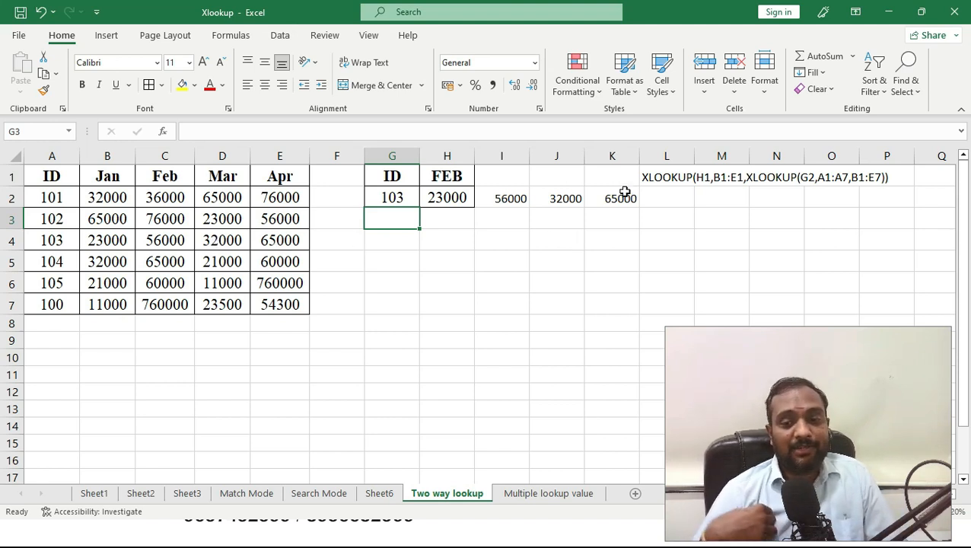
pyautogui.moveTo(460, 198); pyautogui.dragTo(618, 198)
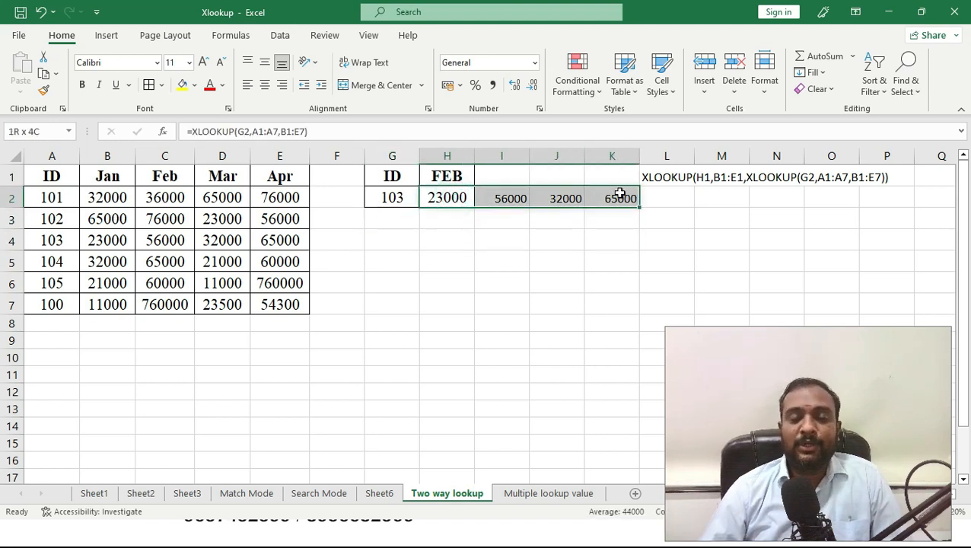
# - Copy the XLOOKUP formula text from H2 without its equals sign into L4, and clear H2
pyautogui.click(451, 175)
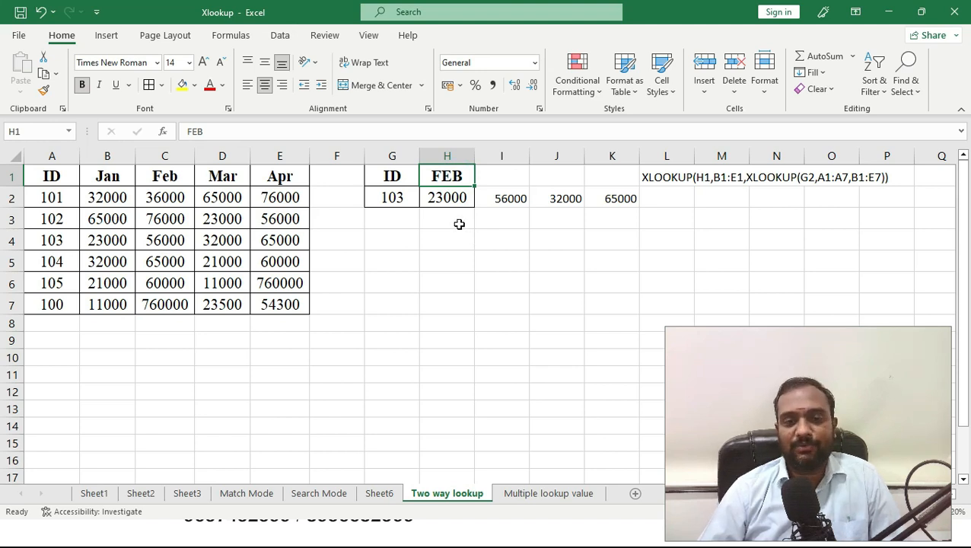
pyautogui.moveTo(437, 199); pyautogui.dragTo(613, 194)
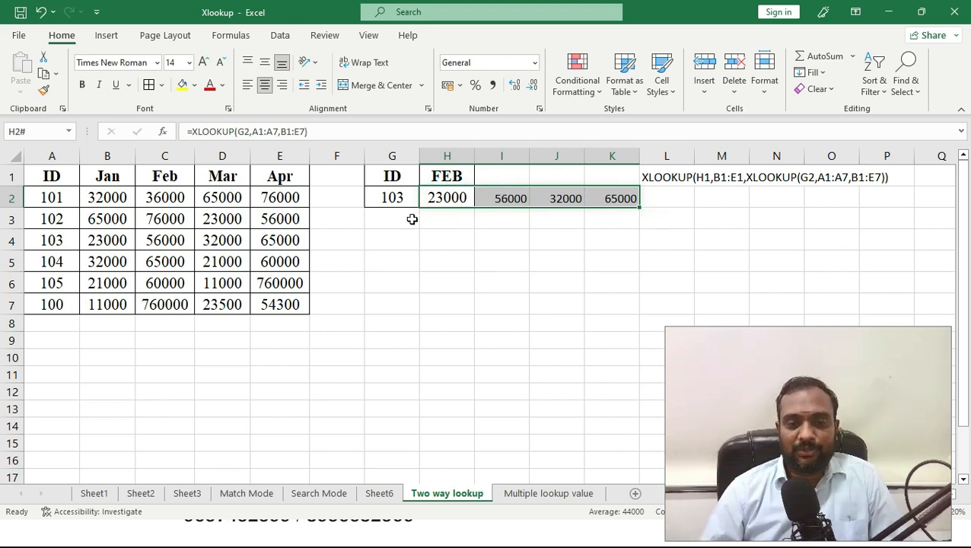
pyautogui.click(451, 199)
pyautogui.doubleClick(450, 200)
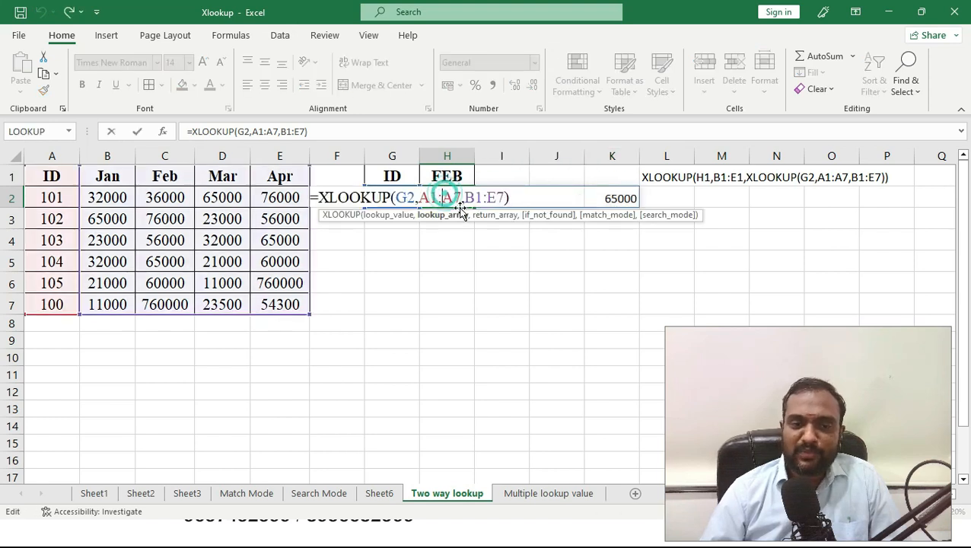
pyautogui.moveTo(514, 194); pyautogui.dragTo(316, 198)
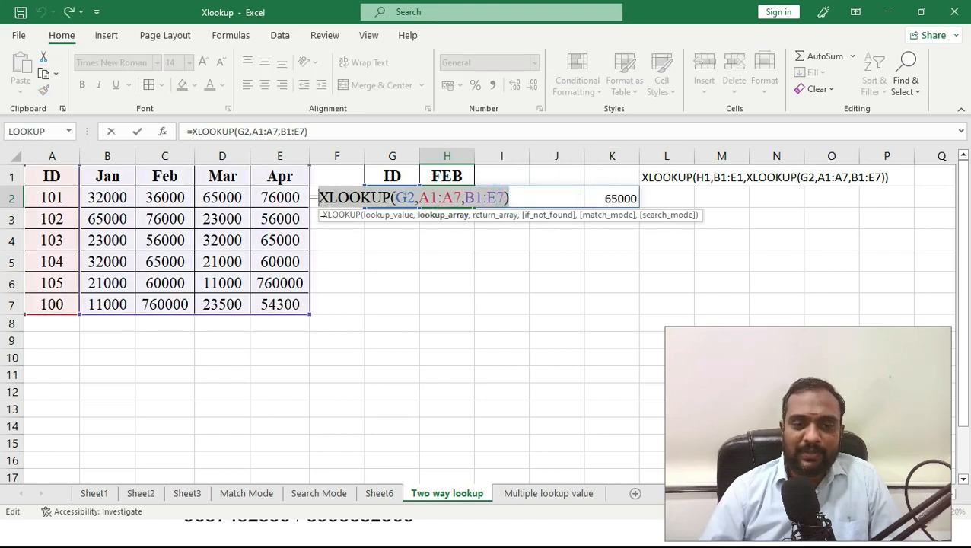
pyautogui.hotkey('ctrl', 'c')
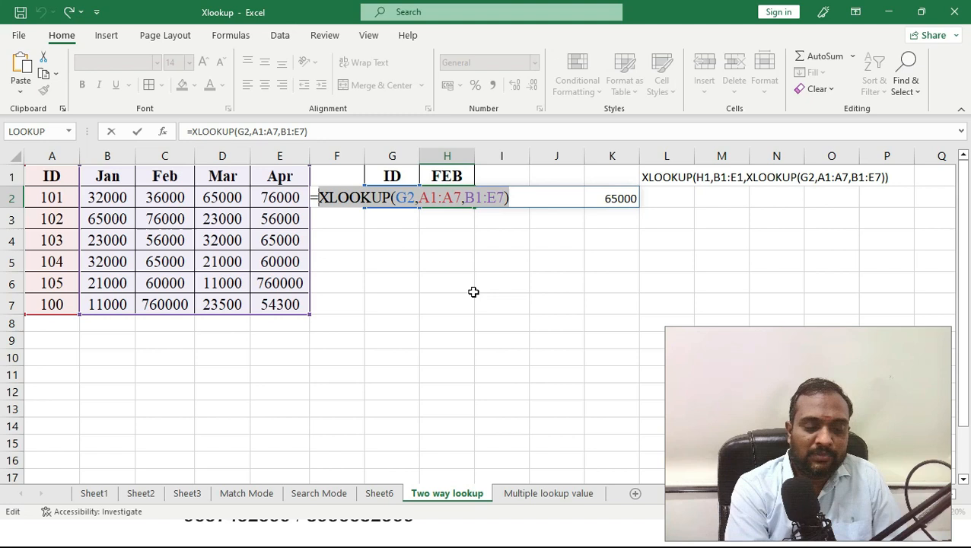
pyautogui.press('Escape')
pyautogui.click(659, 241)
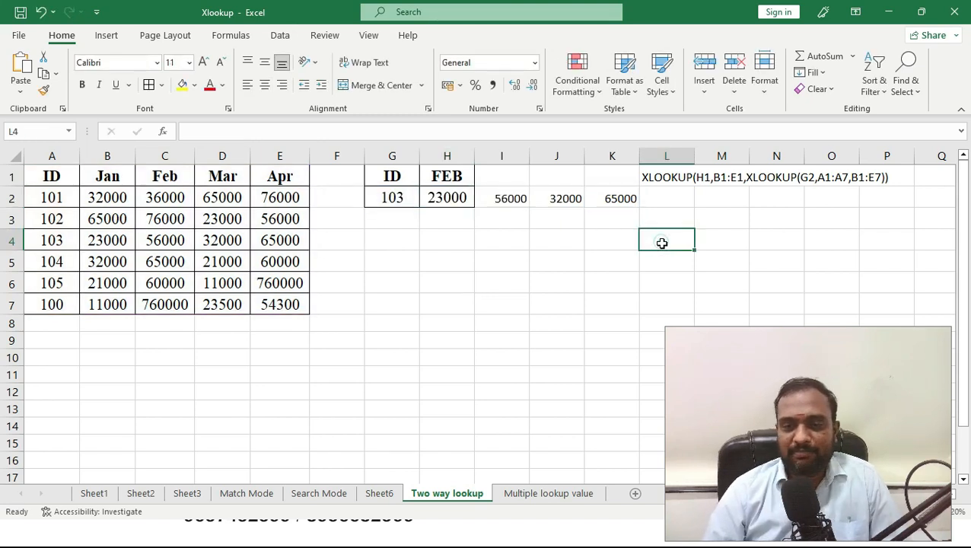
pyautogui.hotkey('ctrl', 'v')
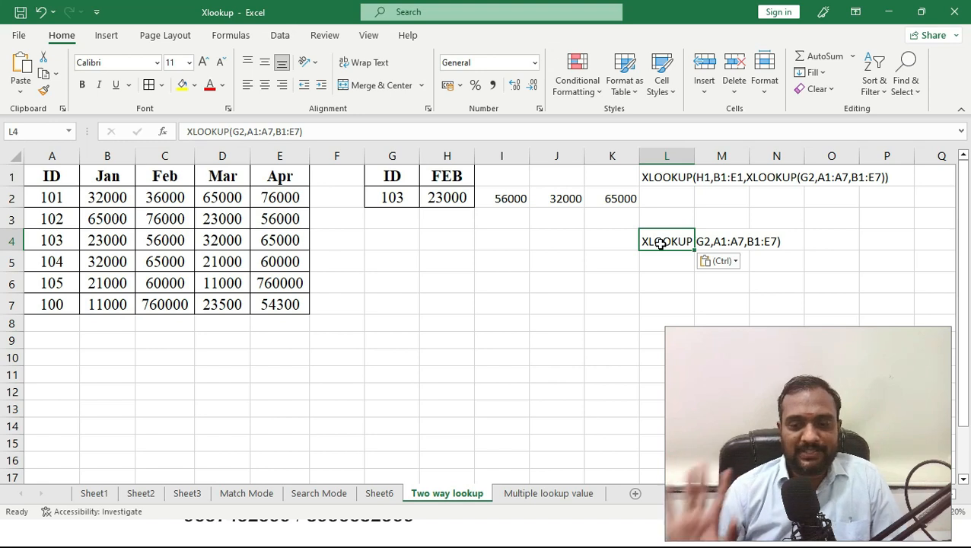
pyautogui.click(433, 197)
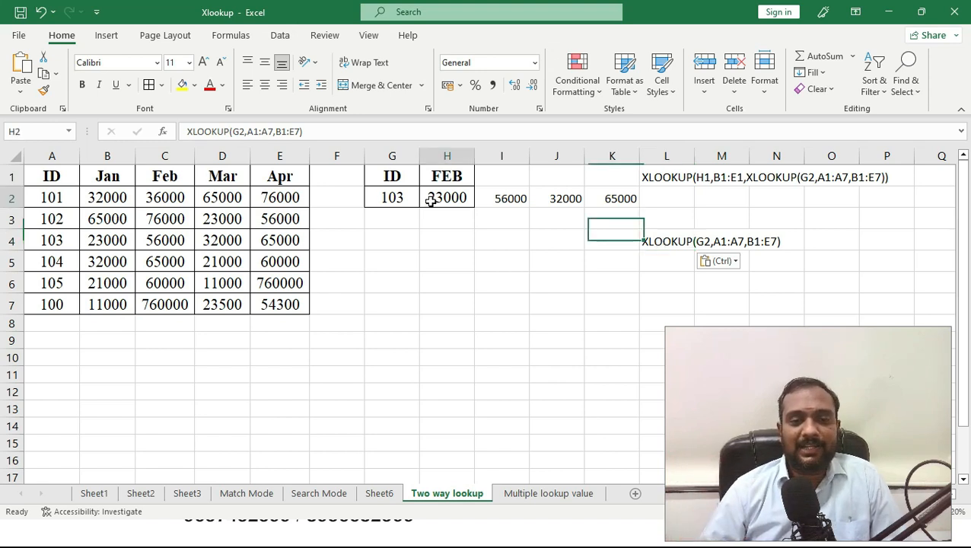
pyautogui.press('Delete')
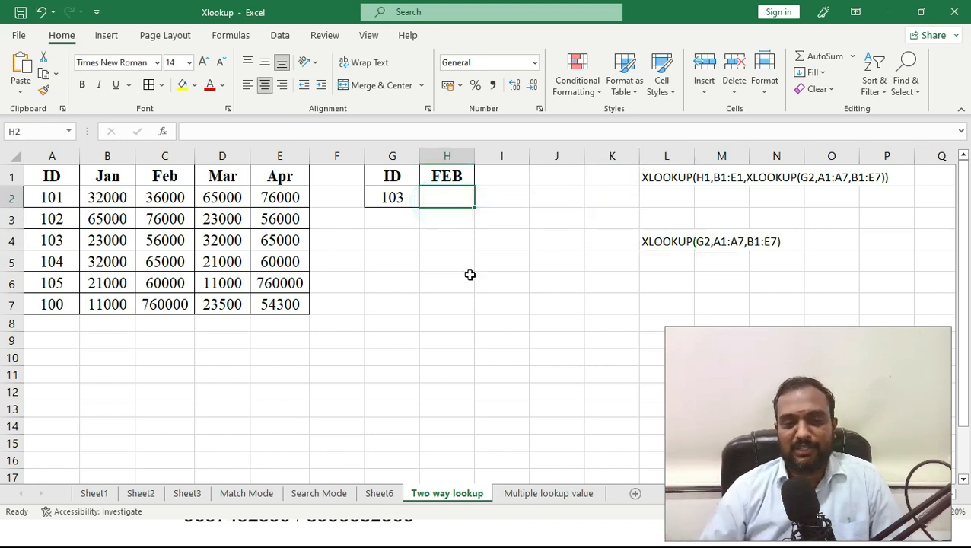
pyautogui.write('=')
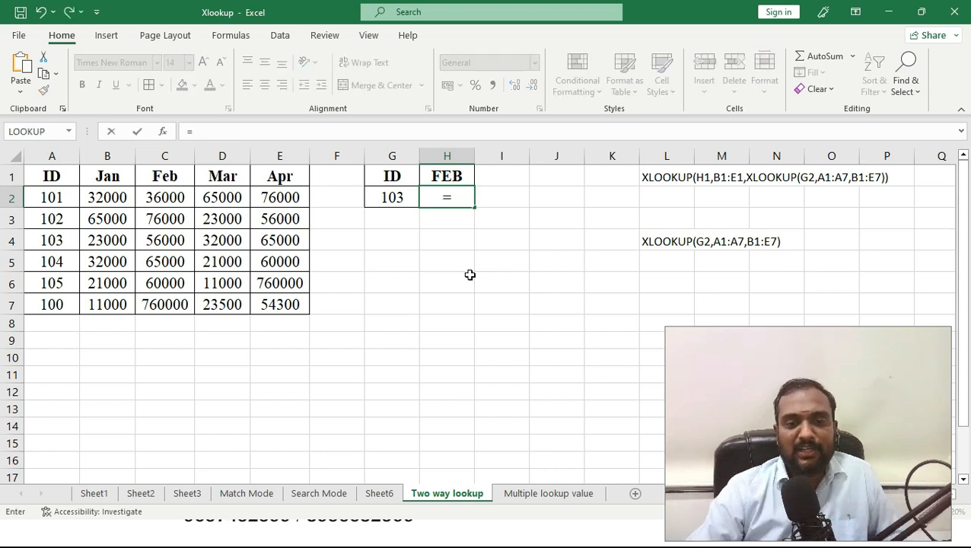
pyautogui.write('xl')
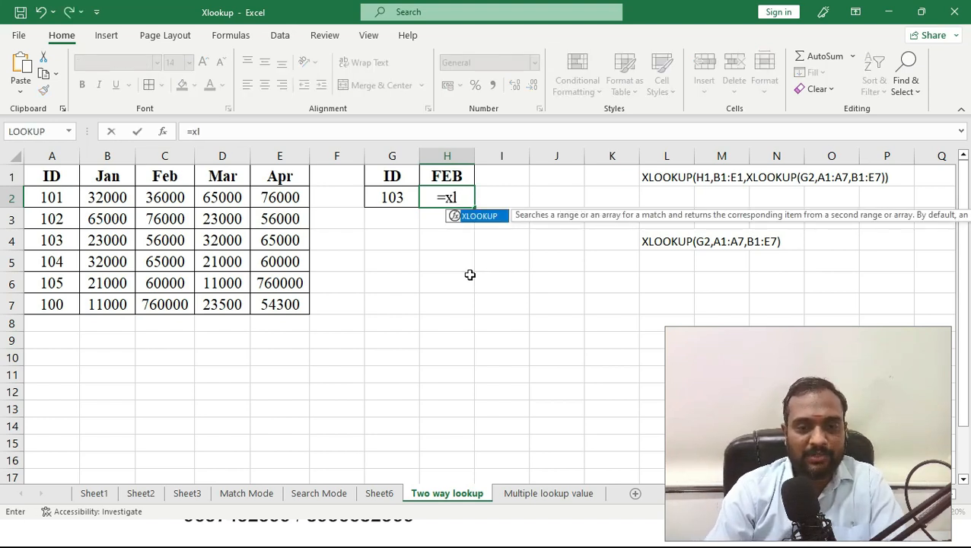
pyautogui.press('Tab')
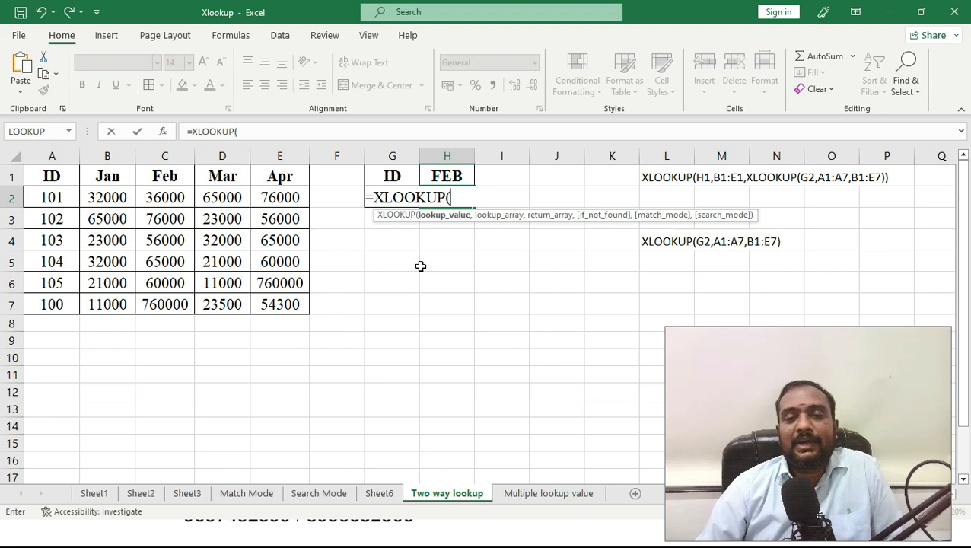
pyautogui.click(446, 176)
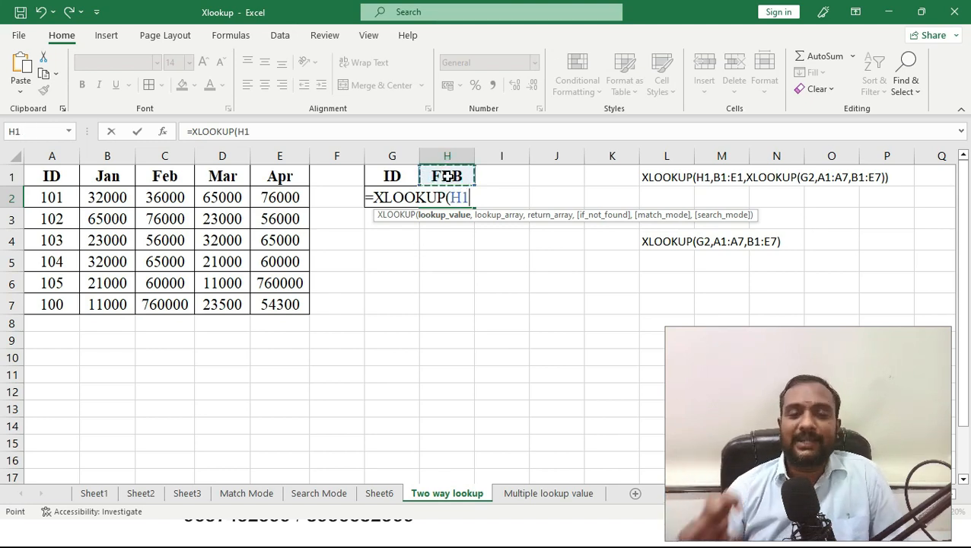
pyautogui.write(',')
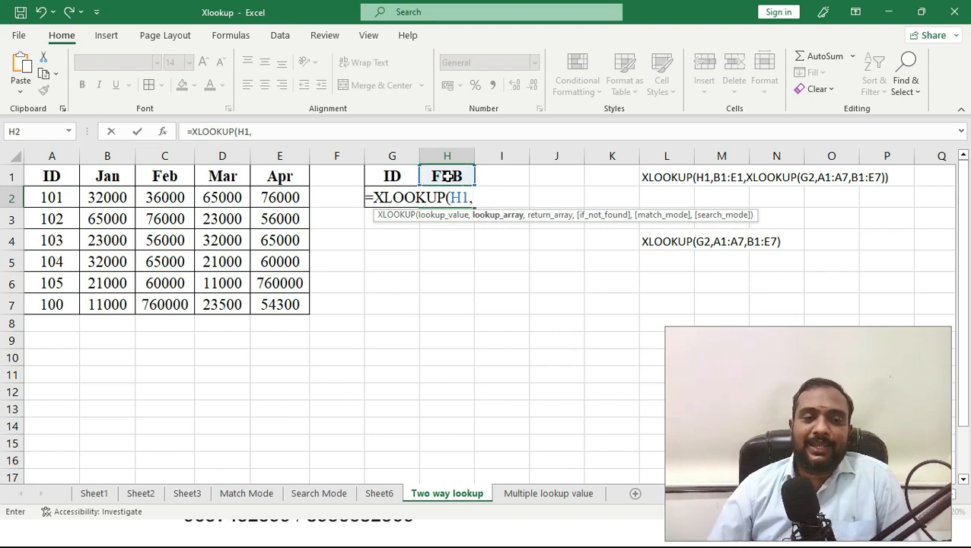
pyautogui.moveTo(102, 176); pyautogui.dragTo(266, 179)
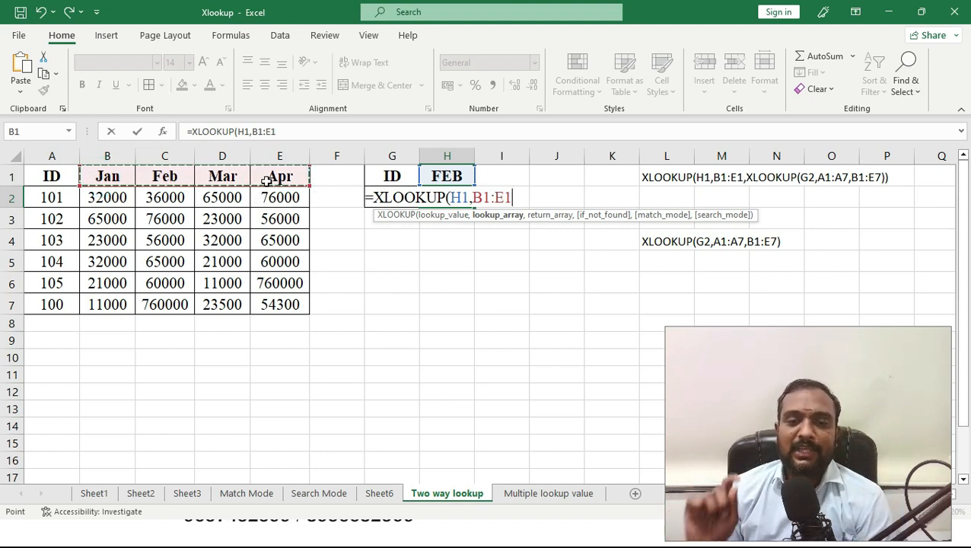
pyautogui.write(',')
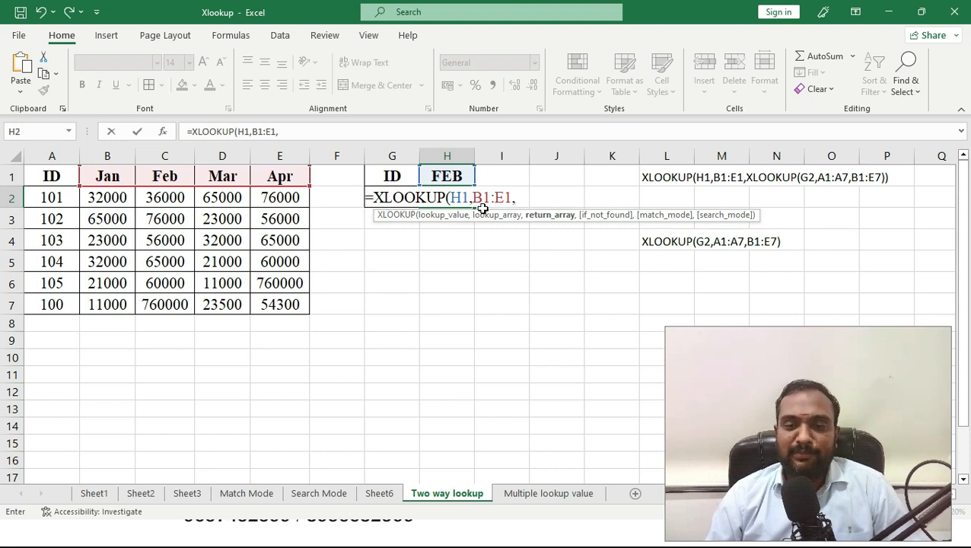
pyautogui.click(654, 241)
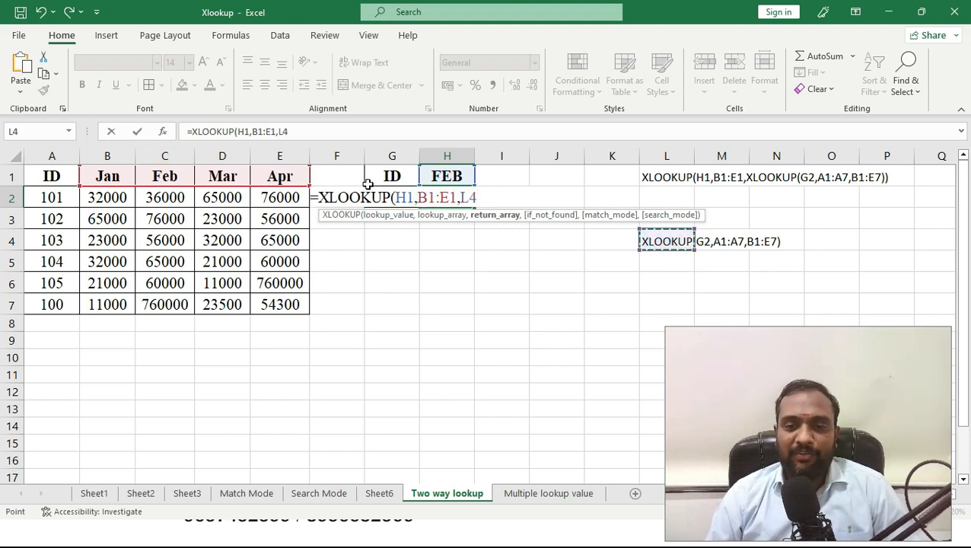
pyautogui.press('Escape')
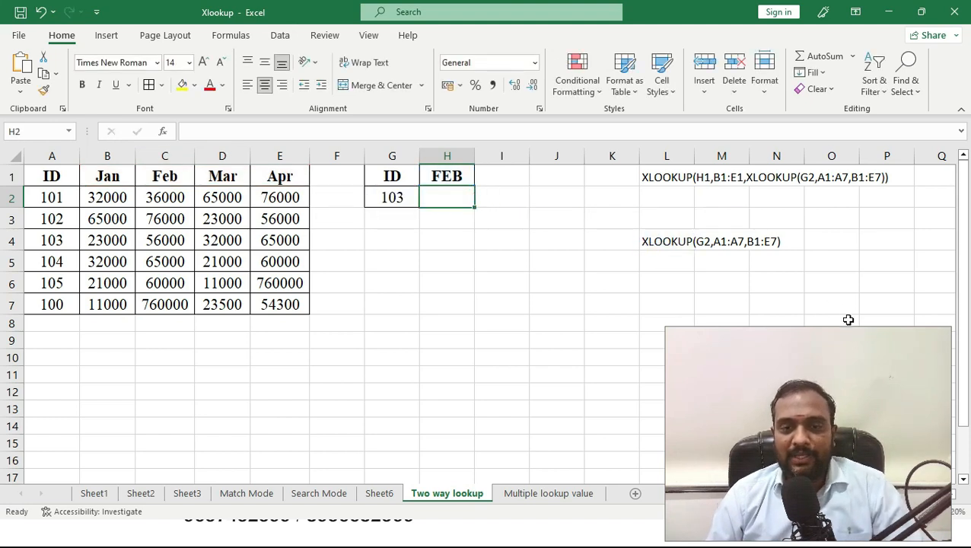
# - Copy the formula text XLOOKUP(G2,A1:A7,B1:E7) from the contents of L4
pyautogui.click(680, 242)
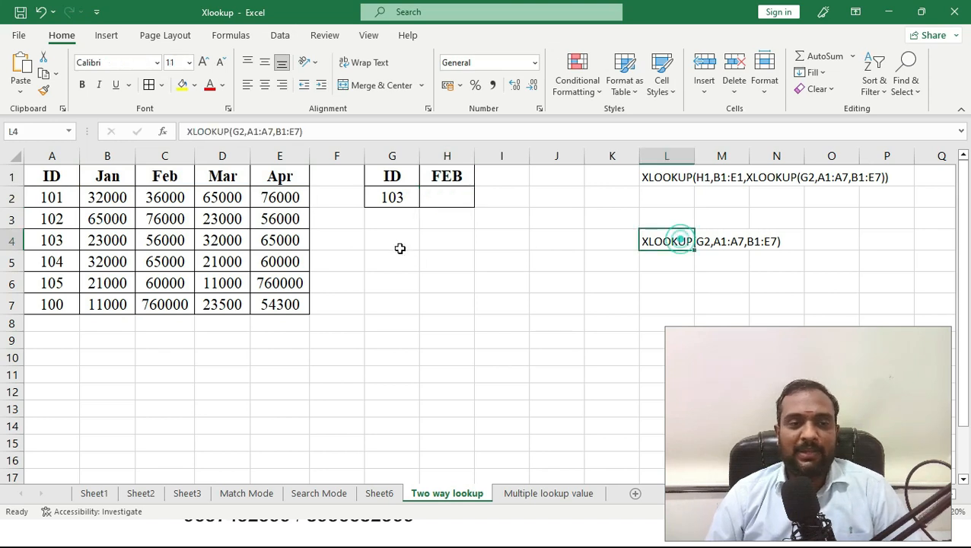
pyautogui.tripleClick(325, 128)
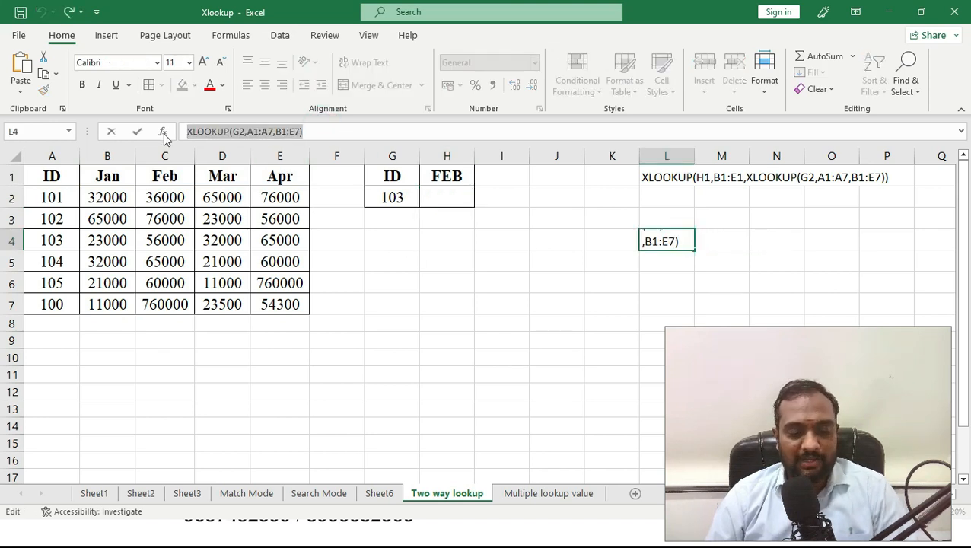
pyautogui.press('Escape')
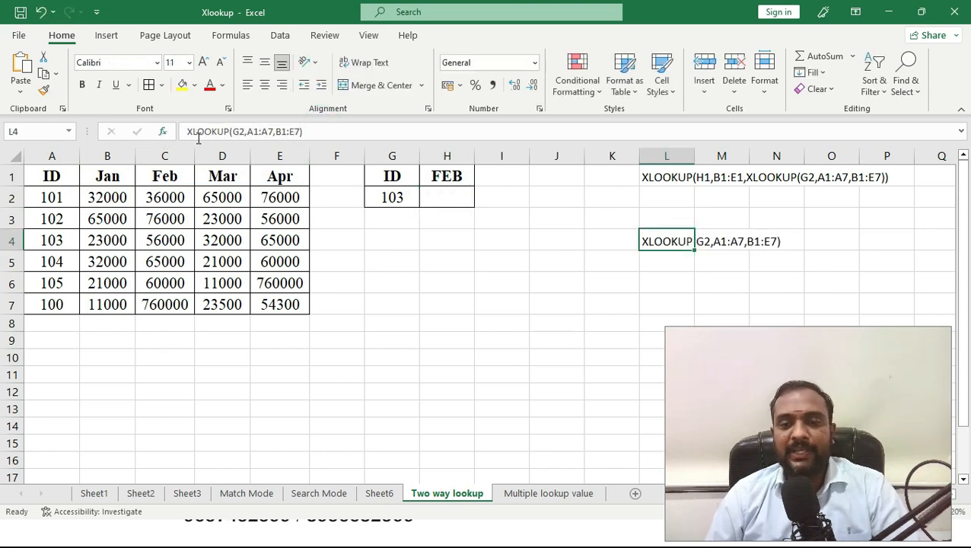
# - Begin an XLOOKUP formula in H2 with month header H1 as lookup value and the month headers B1:E1 as lookup array
pyautogui.click(442, 197)
pyautogui.write('=xl')
pyautogui.press('Tab')
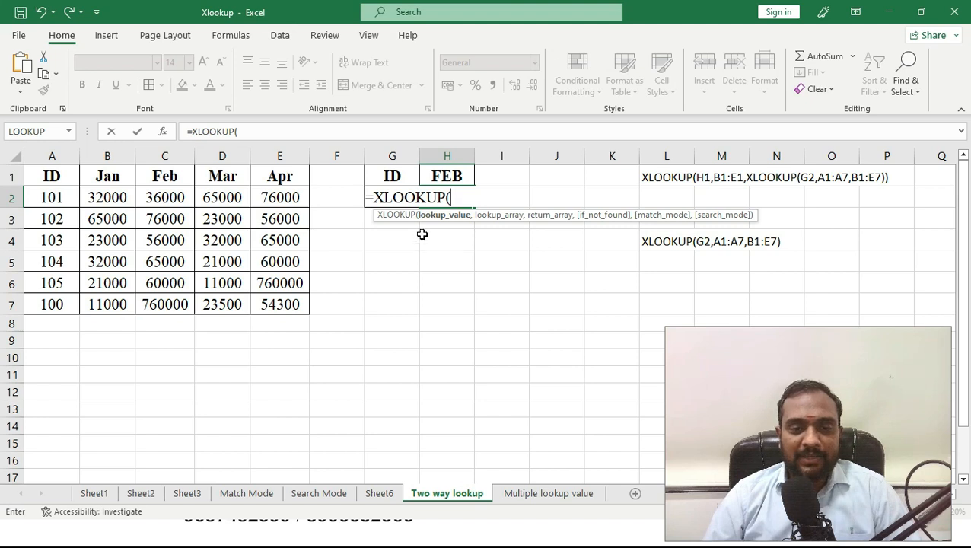
pyautogui.click(443, 169)
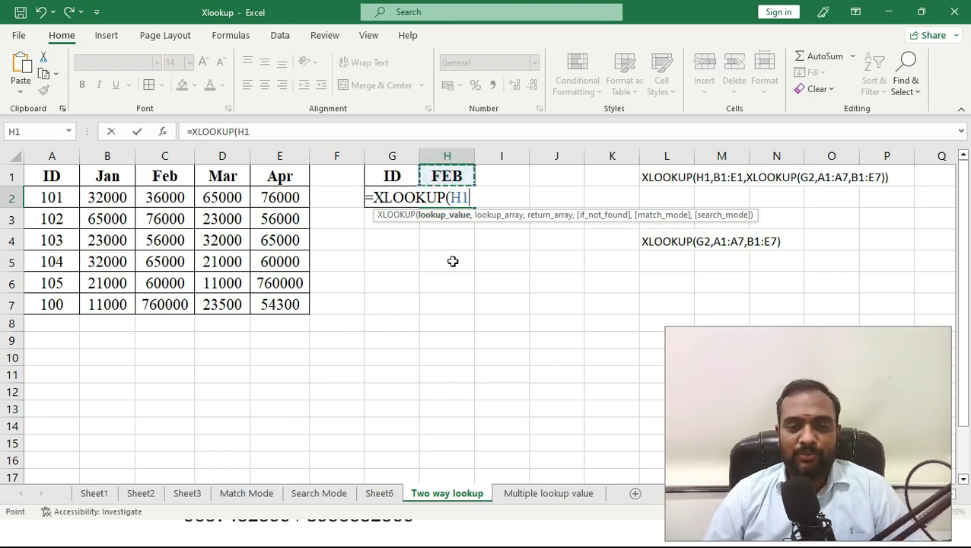
pyautogui.write(',')
pyautogui.moveTo(99, 176); pyautogui.dragTo(281, 177)
pyautogui.write(',')
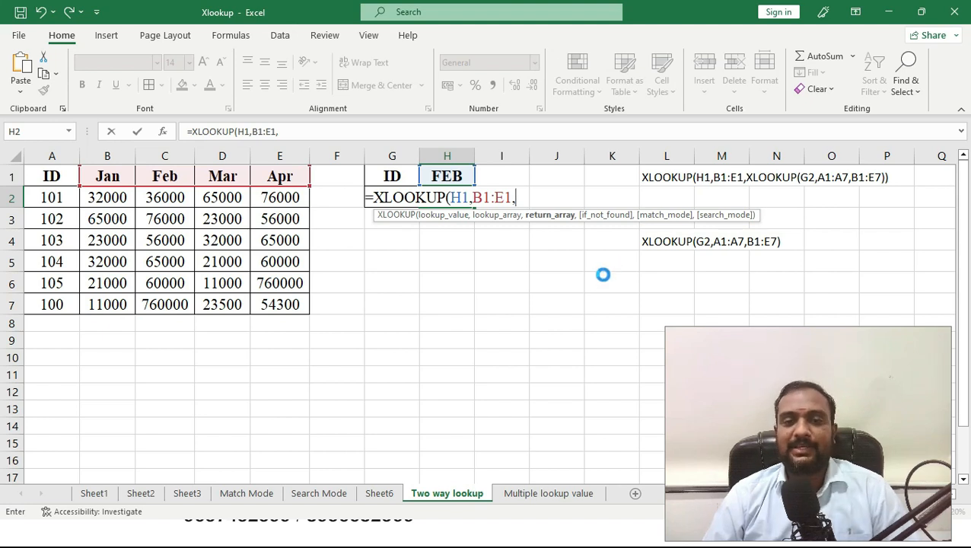
# - Complete the H2 formula with the copied XLOOKUP(G2,A1:A7,B1:E7) nested as its return array
pyautogui.hotkey('ctrl', 'v')
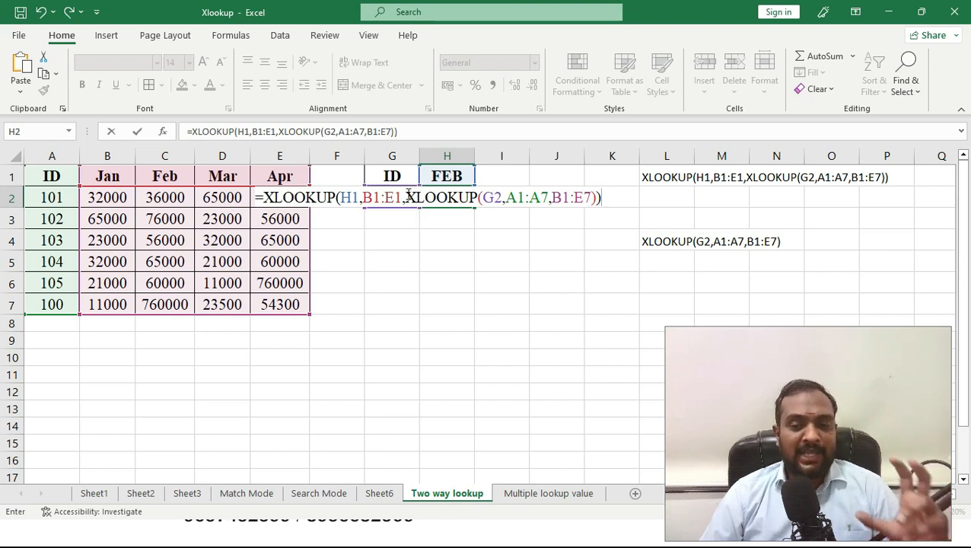
pyautogui.moveTo(406, 198); pyautogui.dragTo(594, 194)
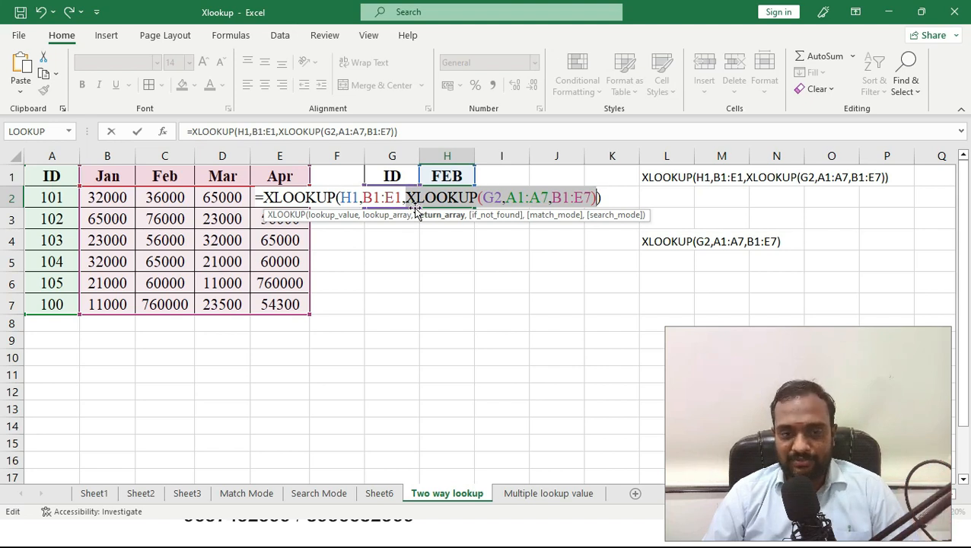
pyautogui.moveTo(407, 197); pyautogui.dragTo(603, 199)
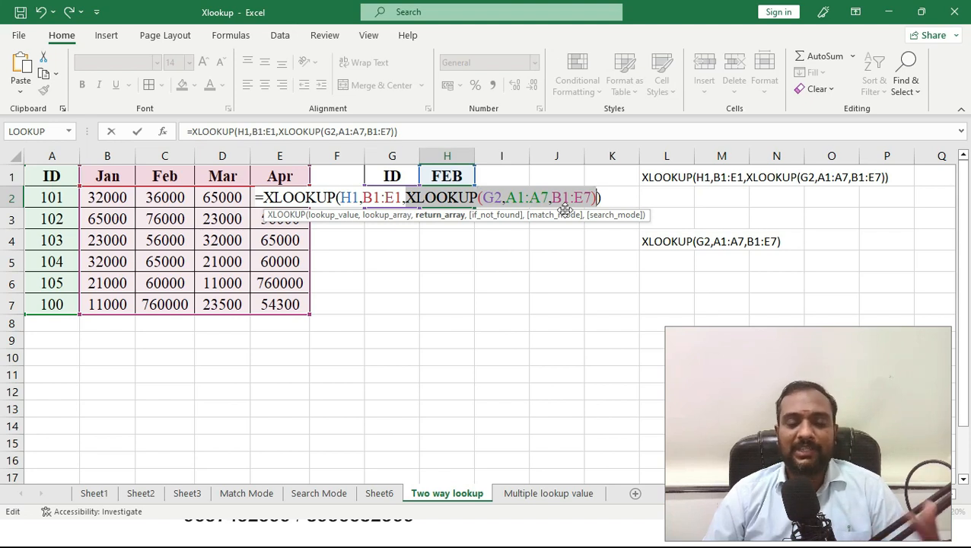
pyautogui.hotkey('ctrl', 'Return')
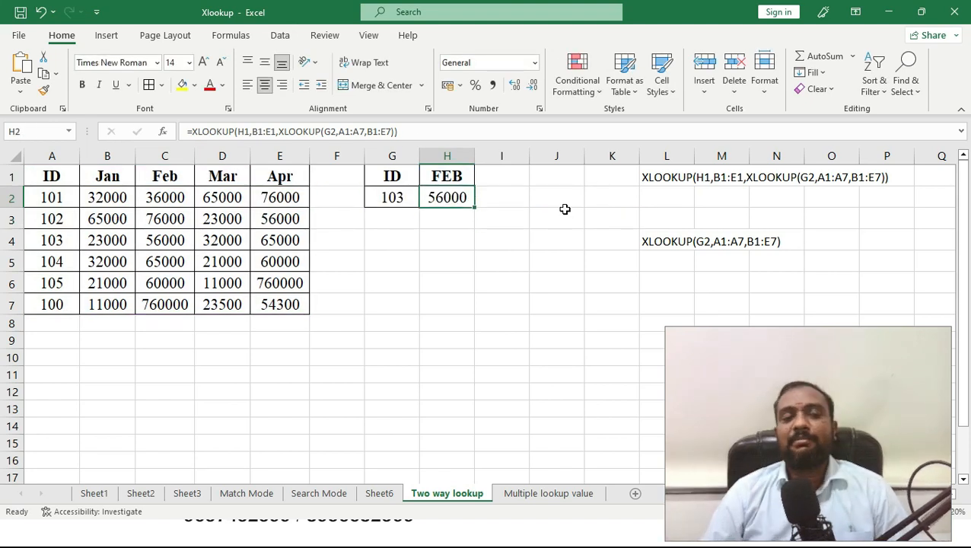
# - Check the H2 result against the ID in G2, the month in H1 and the matching table cell C4
pyautogui.click(393, 196)
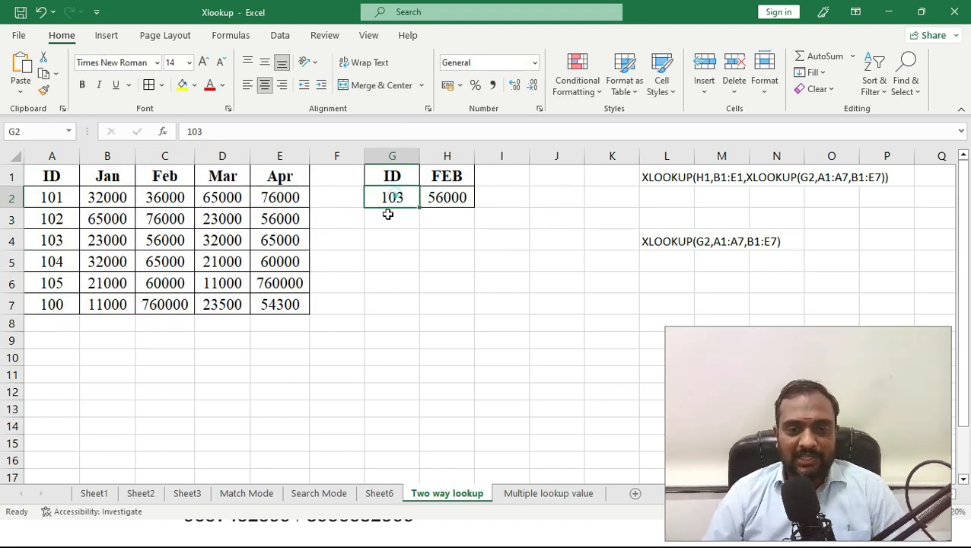
pyautogui.click(461, 174)
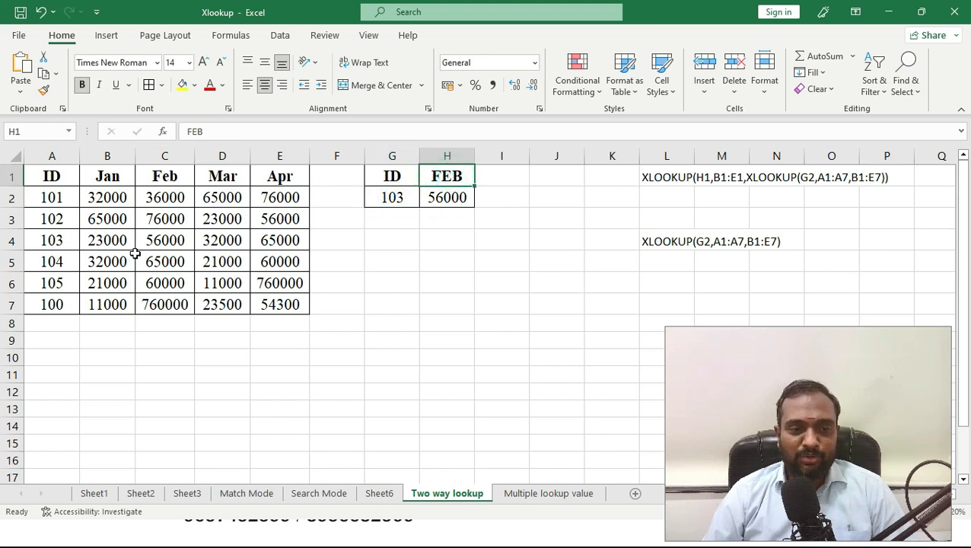
pyautogui.click(164, 239)
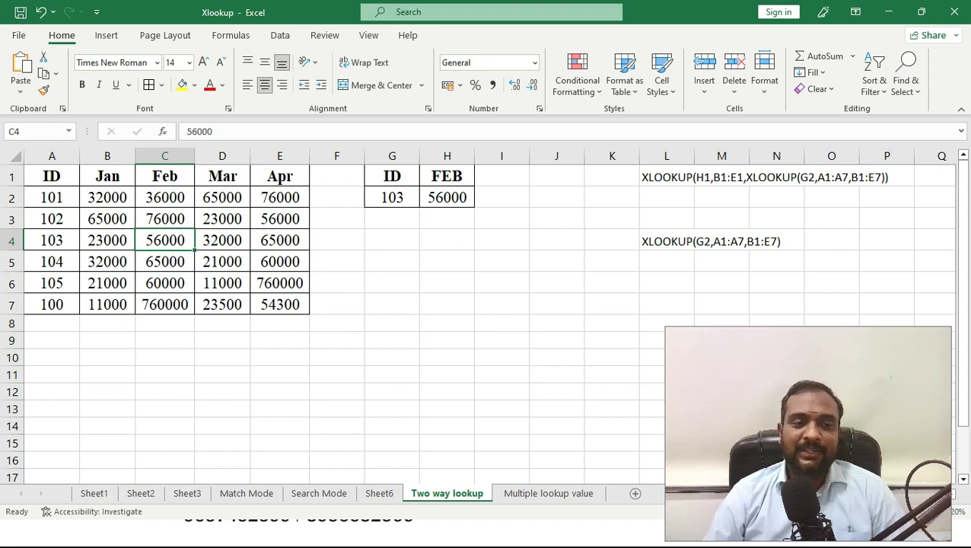
# - Test the two-way lookup by setting the ID in G2 to 102 and the month in H1 to Apr
pyautogui.click(373, 199)
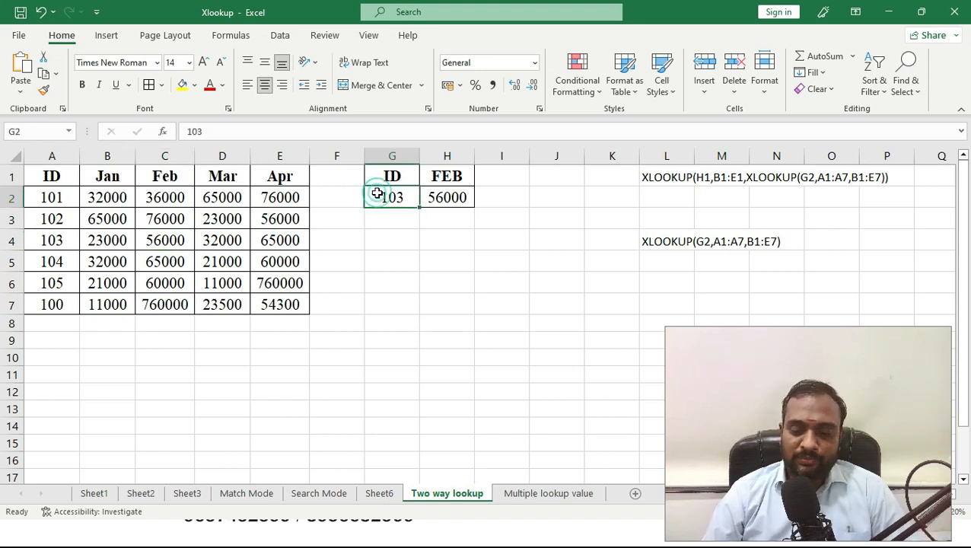
pyautogui.write('102')
pyautogui.press('Return')
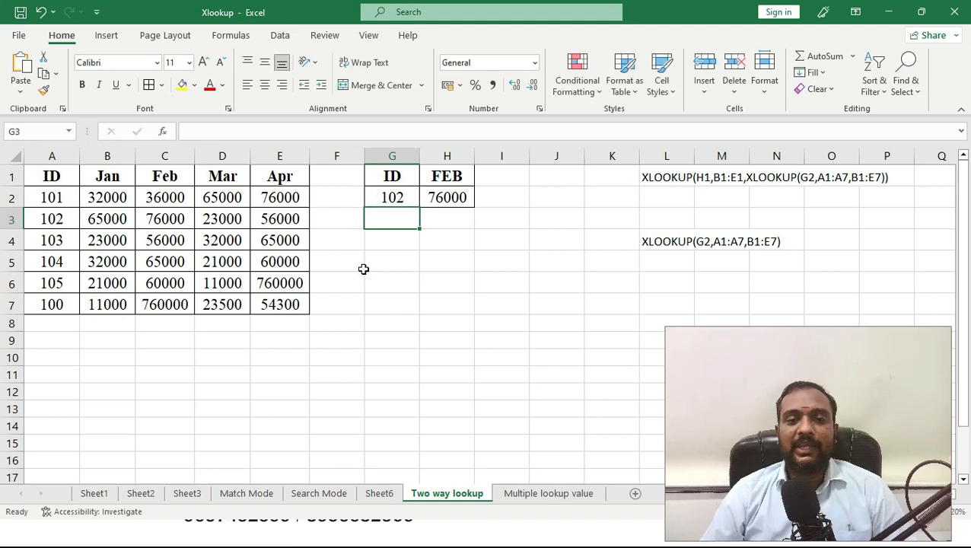
pyautogui.click(448, 174)
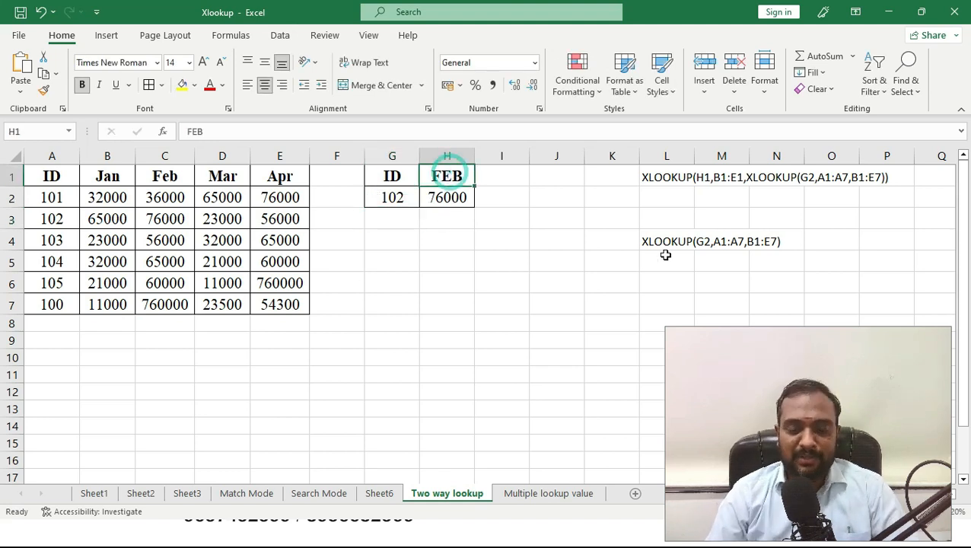
pyautogui.write('Apr')
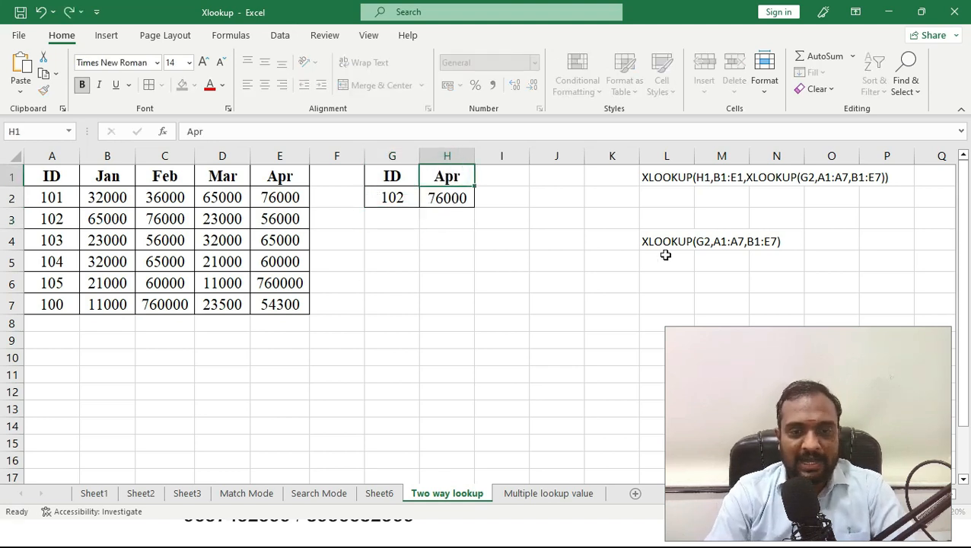
pyautogui.press('Return')
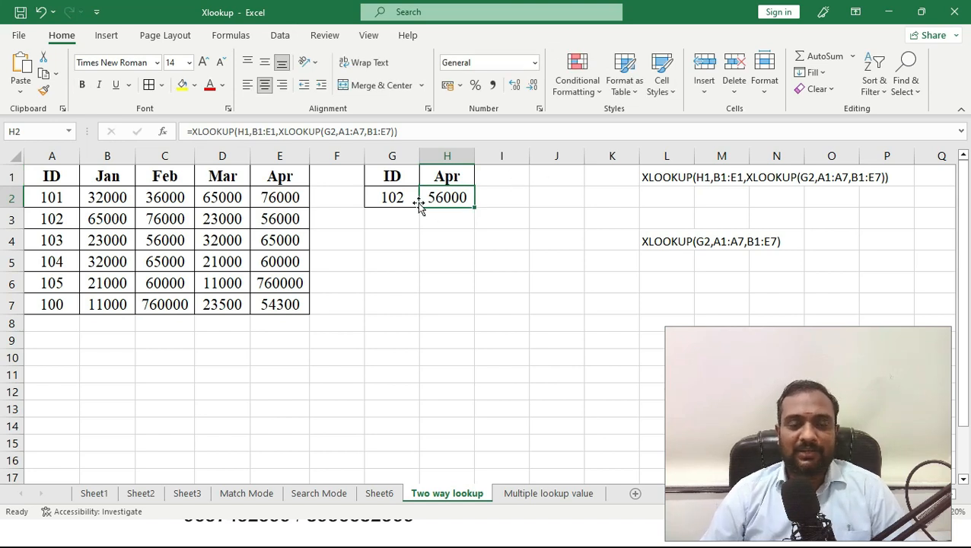
# - Check the H2 result against the matching ID in A3 and its April value in E3
pyautogui.click(46, 217)
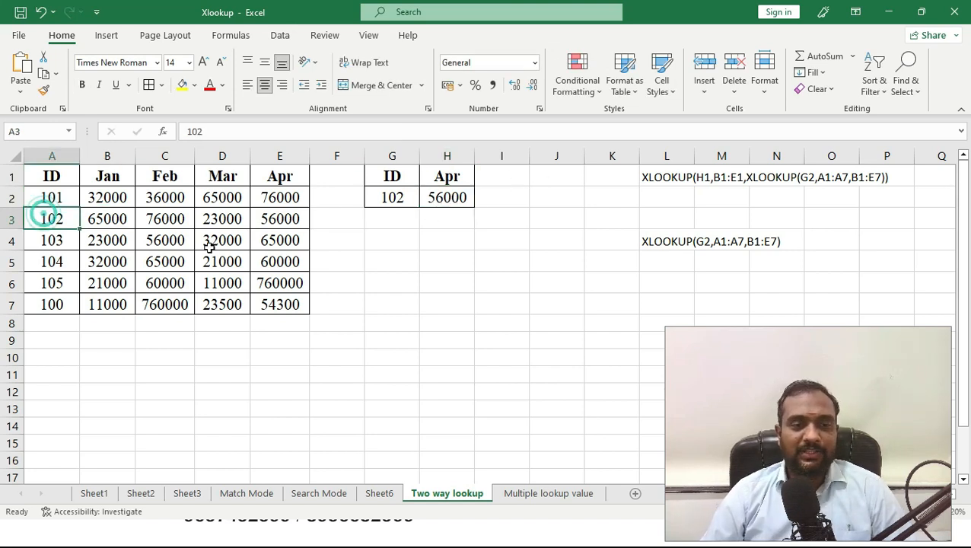
pyautogui.click(273, 218)
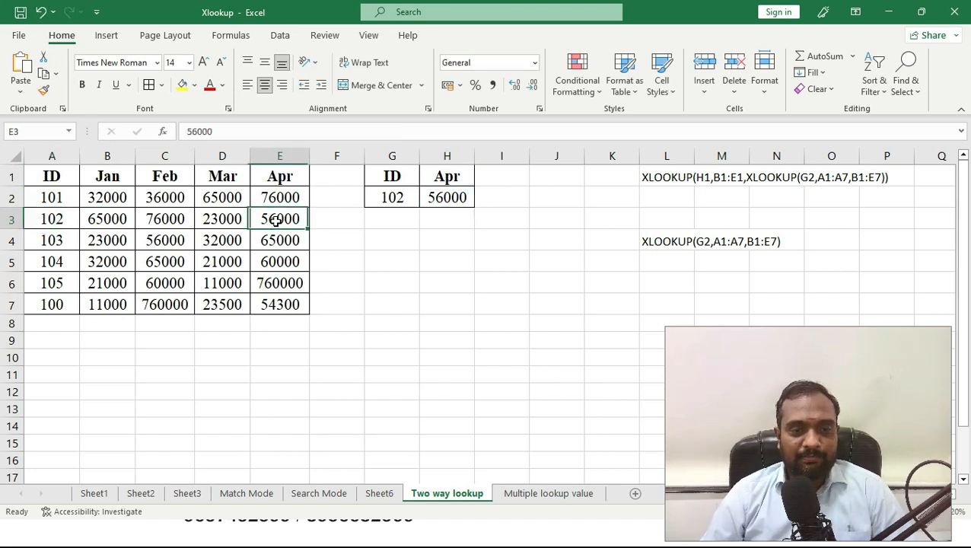
pyautogui.click(448, 197)
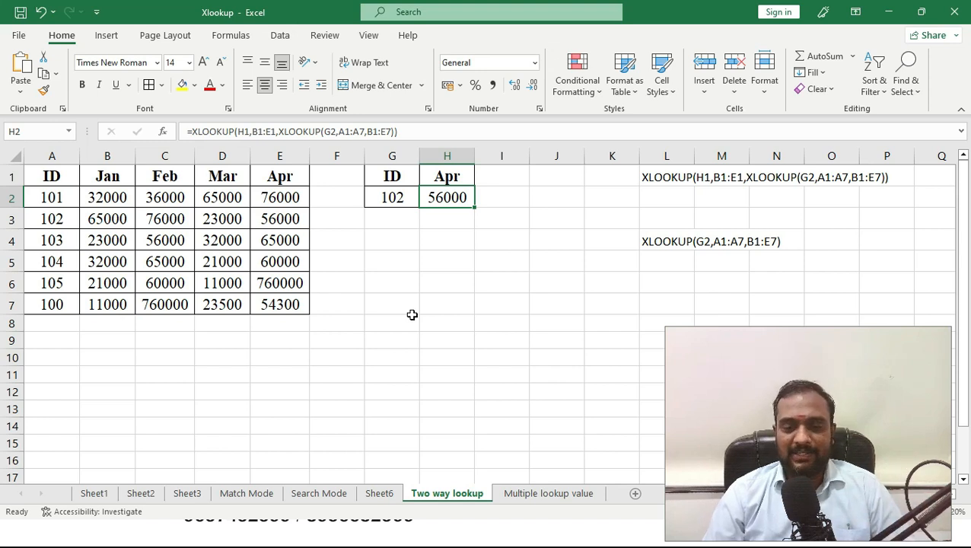
# - Open the Multiple lookup value sheet and enlarge its view to 120%
pyautogui.click(525, 493)
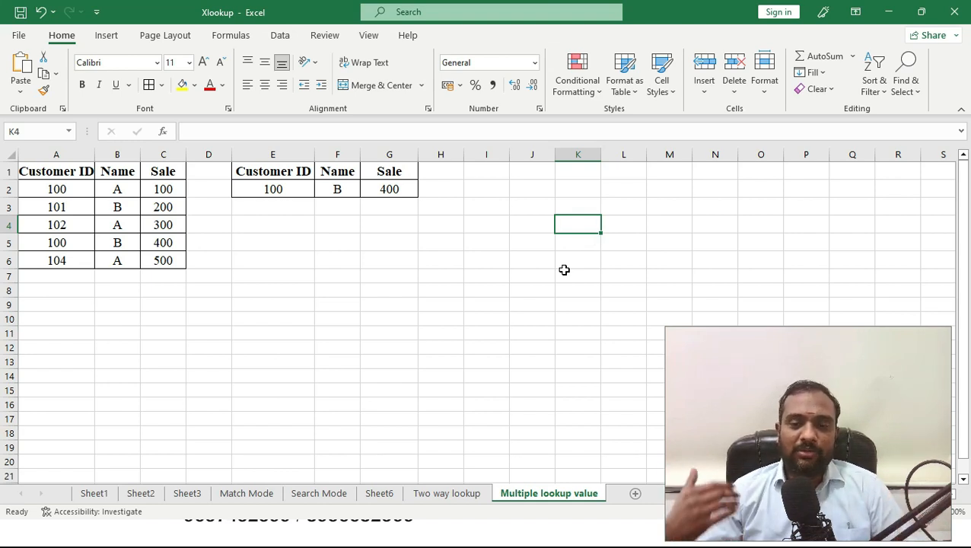
pyautogui.moveTo(750, 421); pyautogui.dragTo(765, 107)
pyautogui.click(838, 374)
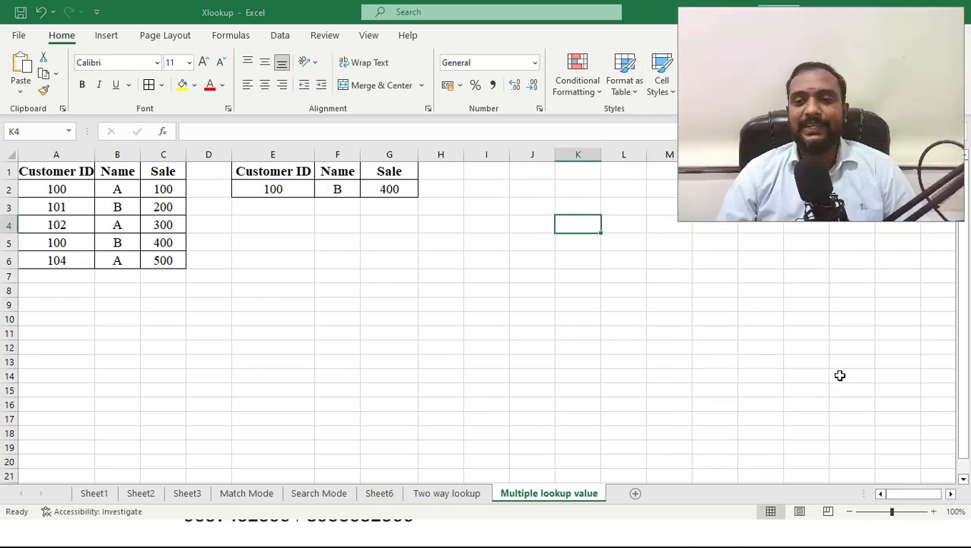
pyautogui.click(934, 512)
pyautogui.click(934, 511)
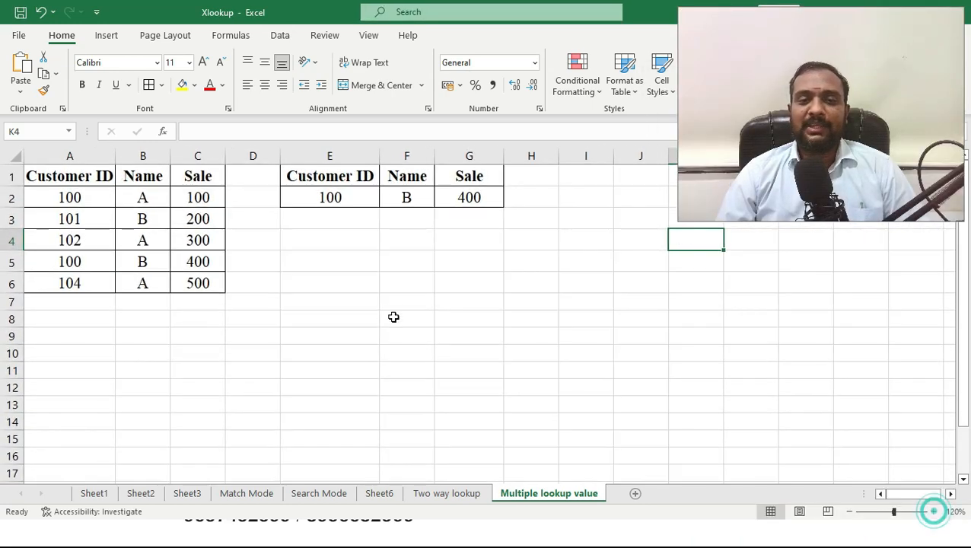
pyautogui.click(401, 329)
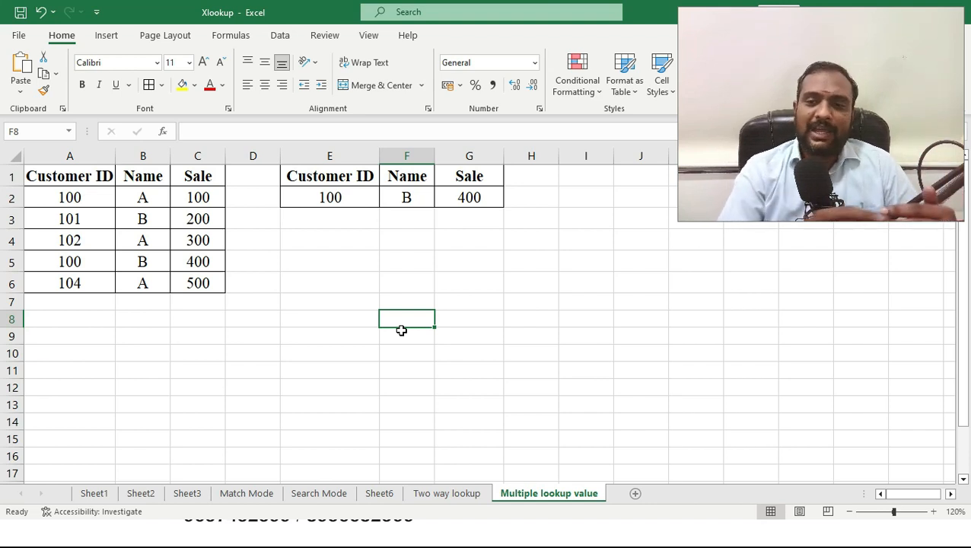
# - Examine the Sale formula in G2 and its two lookup criteria, Customer ID in E2 and Name in F2
pyautogui.click(473, 199)
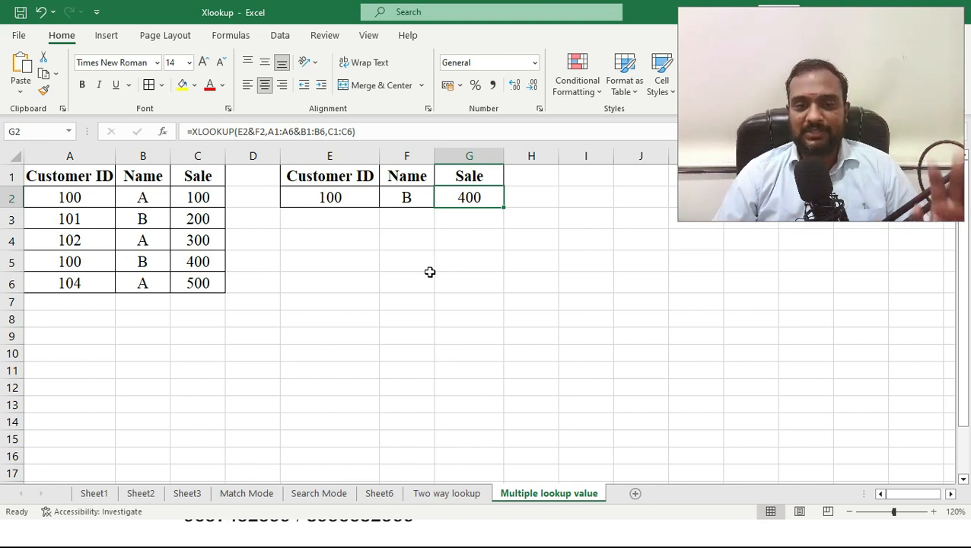
pyautogui.click(333, 198)
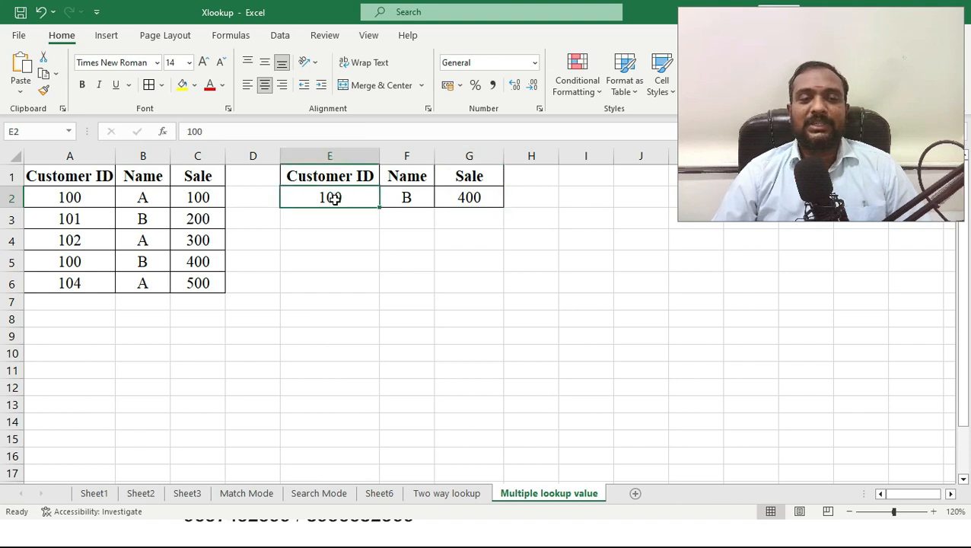
pyautogui.click(406, 198)
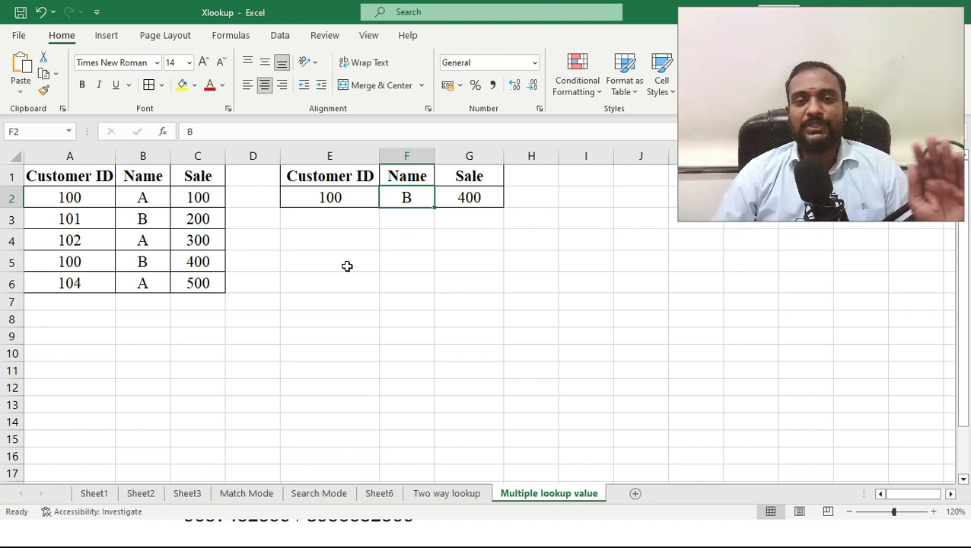
pyautogui.click(320, 197)
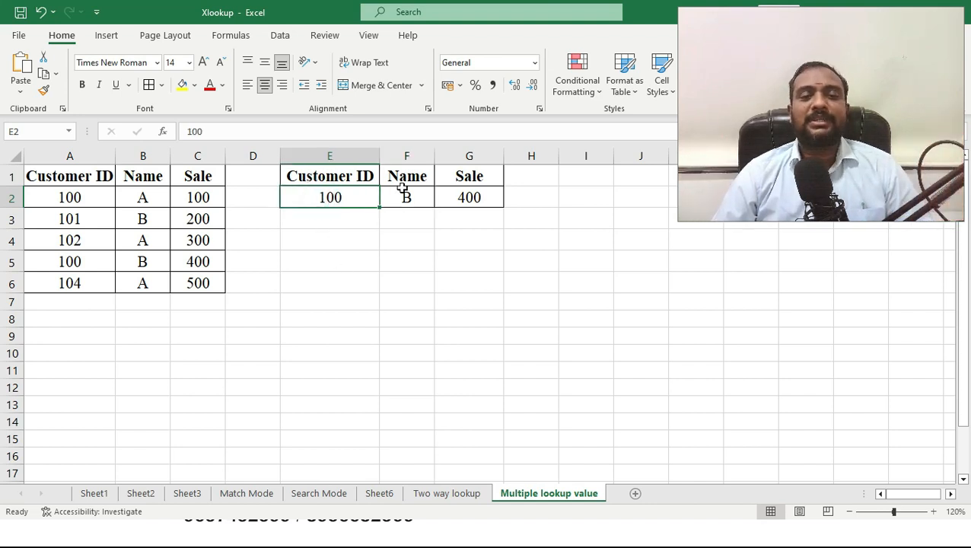
pyautogui.click(414, 197)
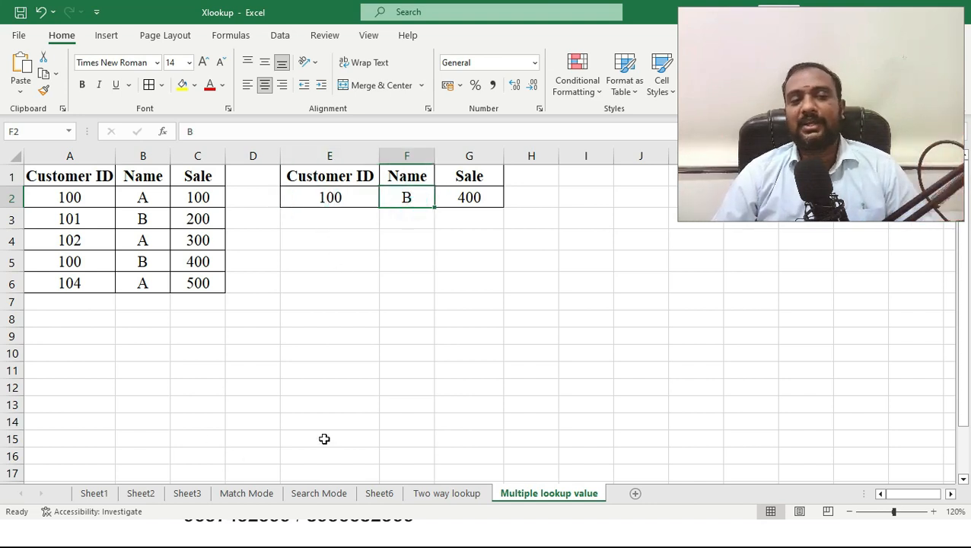
pyautogui.click(480, 199)
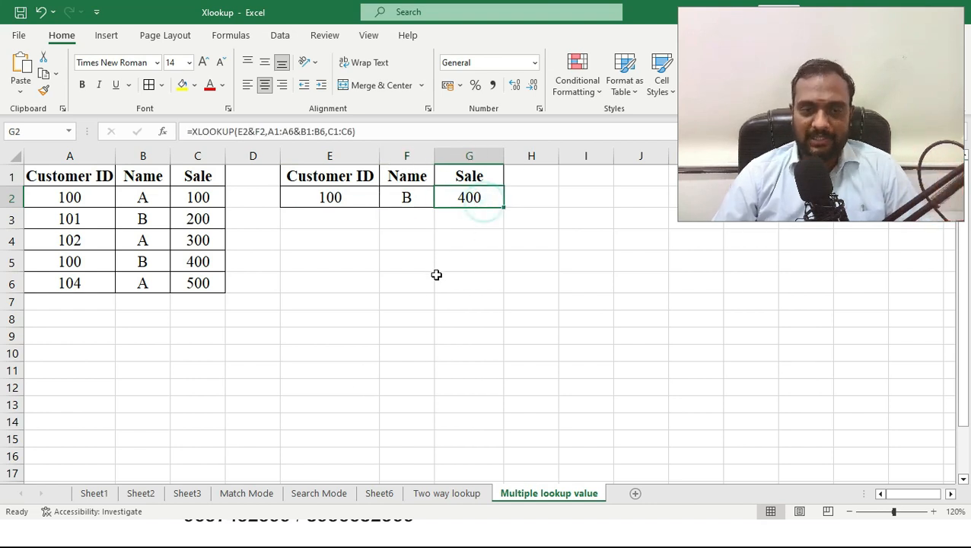
# - Compare the name criterion in F2 with the repeated names in column B and the ID and name pair in A2:B2
pyautogui.click(395, 203)
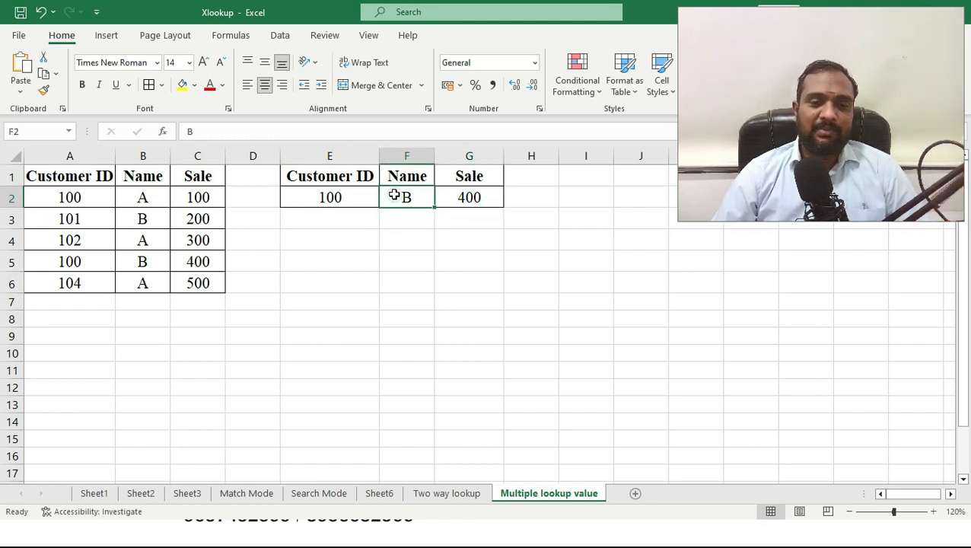
pyautogui.click(147, 200)
pyautogui.click(148, 238)
pyautogui.click(150, 285)
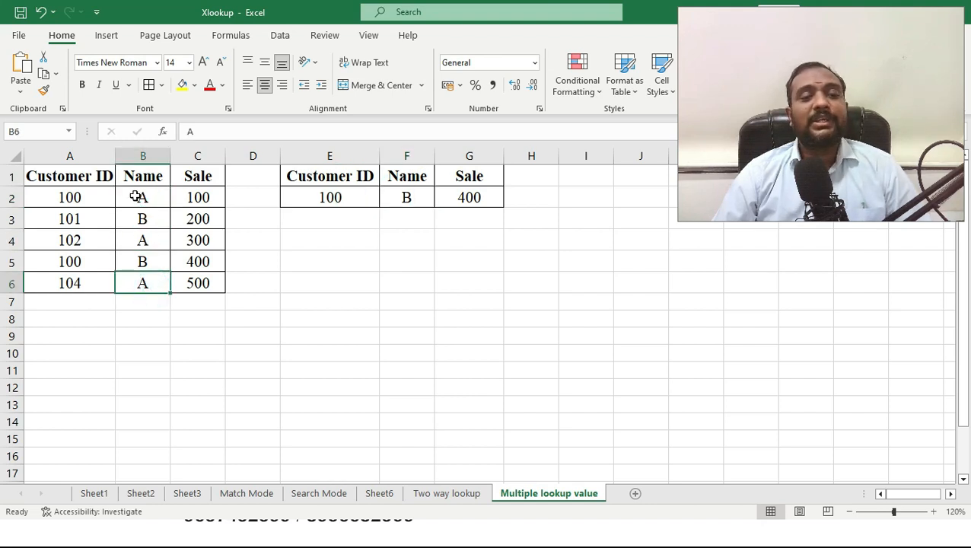
pyautogui.click(65, 196)
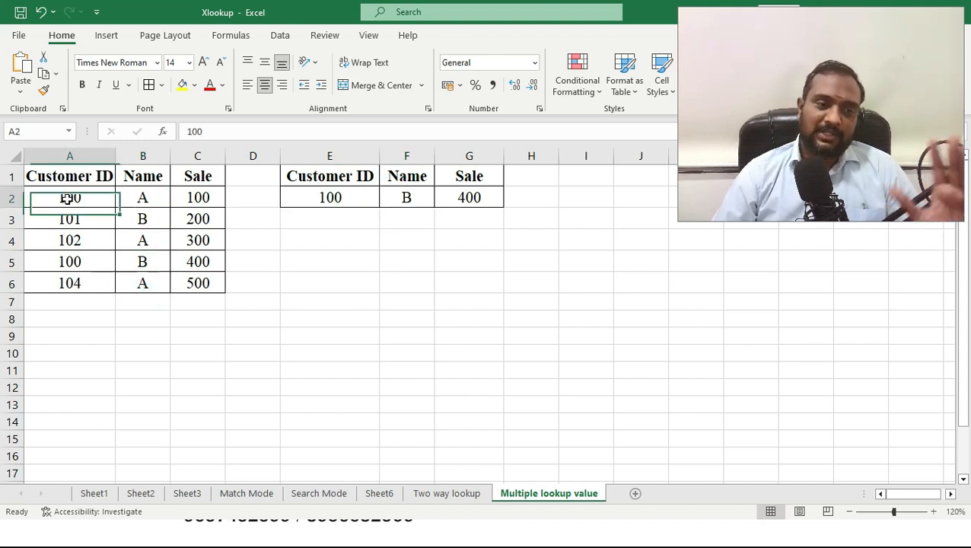
pyautogui.click(122, 197)
pyautogui.click(69, 197)
pyautogui.click(132, 198)
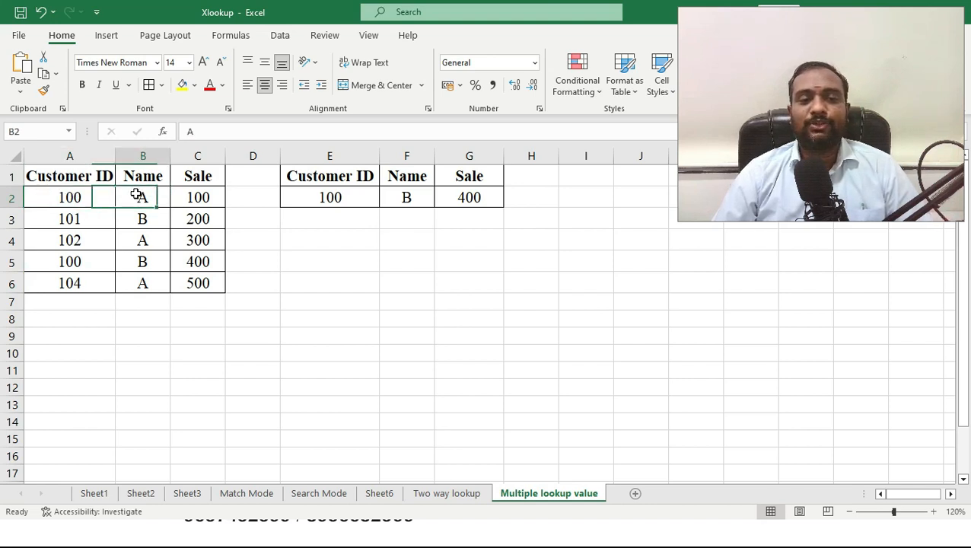
# - Begin a new XLOOKUP formula in G2 with the joined Customer ID and Name cells E2&F2 as lookup value
pyautogui.click(464, 201)
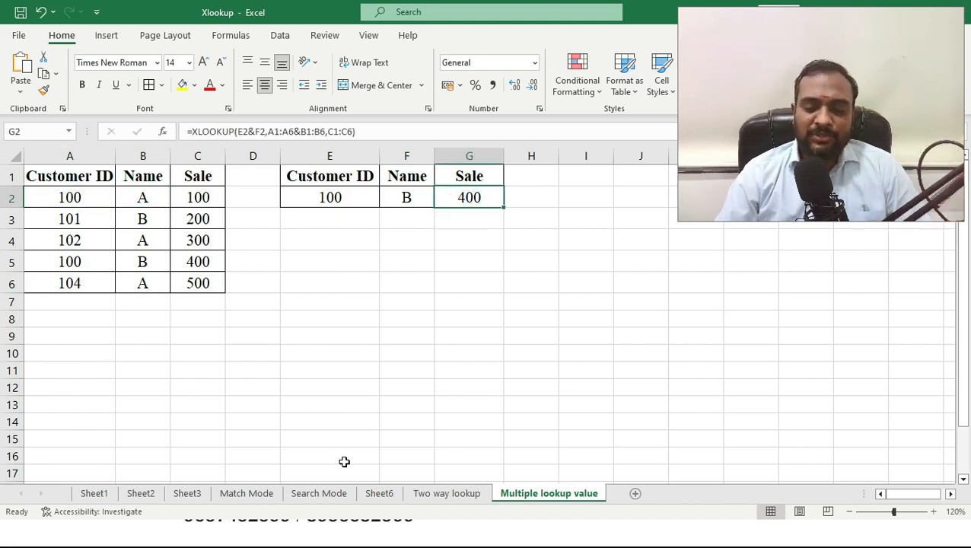
pyautogui.write('=')
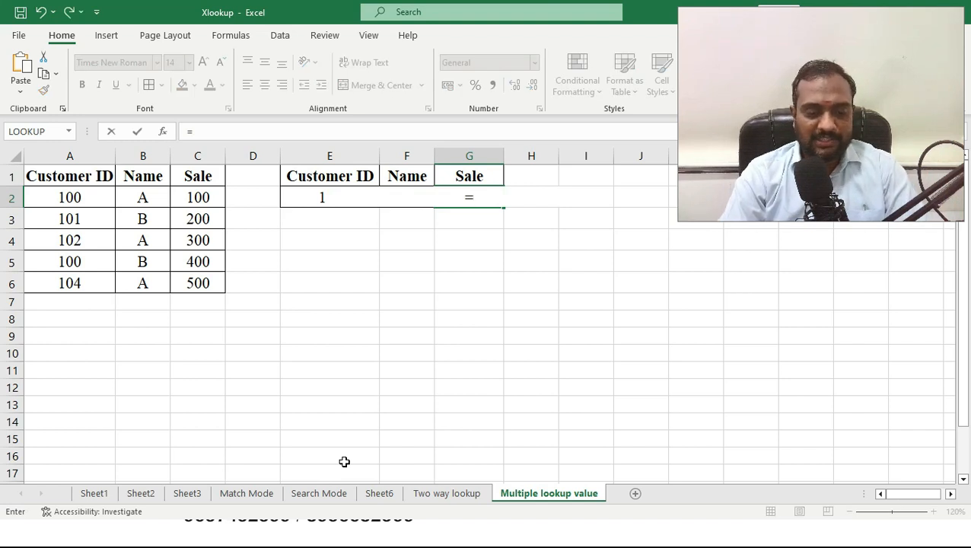
pyautogui.write('xl')
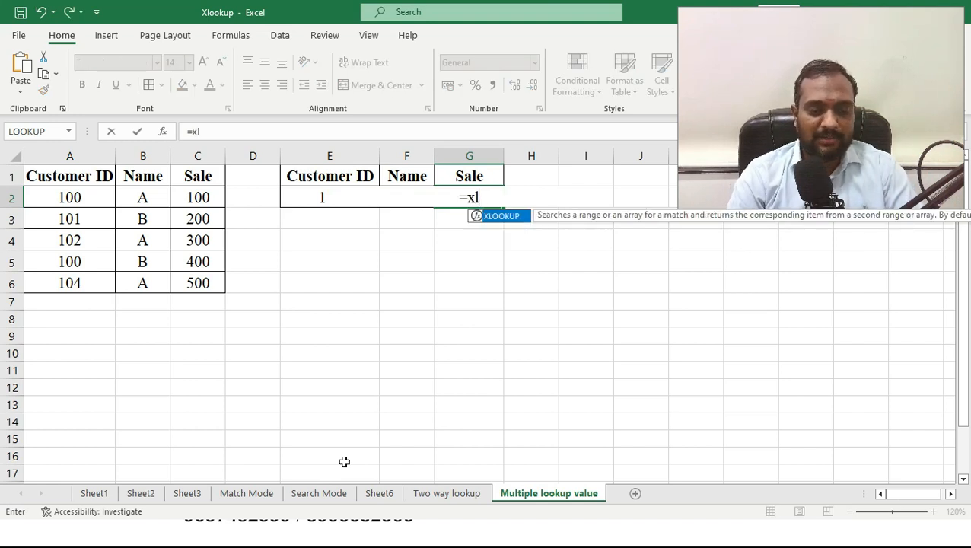
pyautogui.press('Tab')
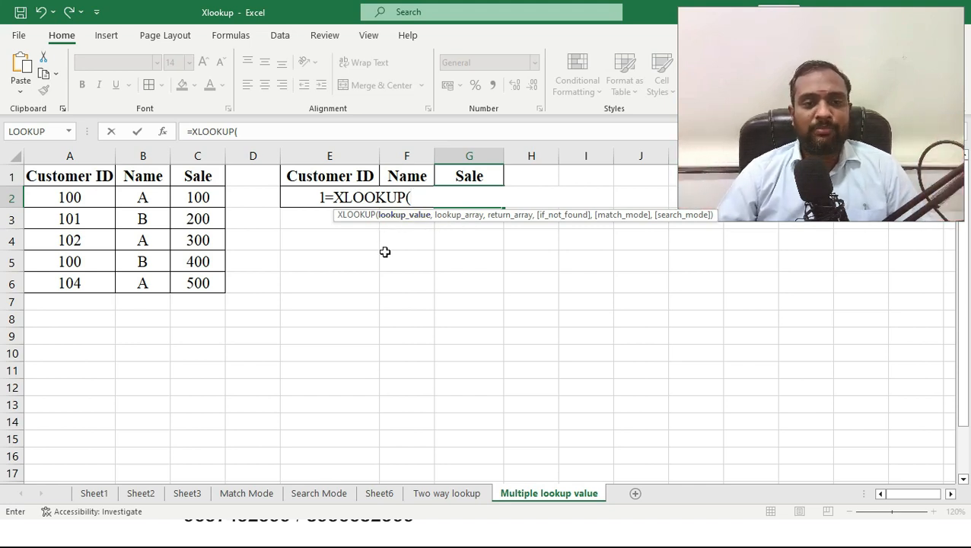
pyautogui.click(354, 174)
pyautogui.click(294, 195)
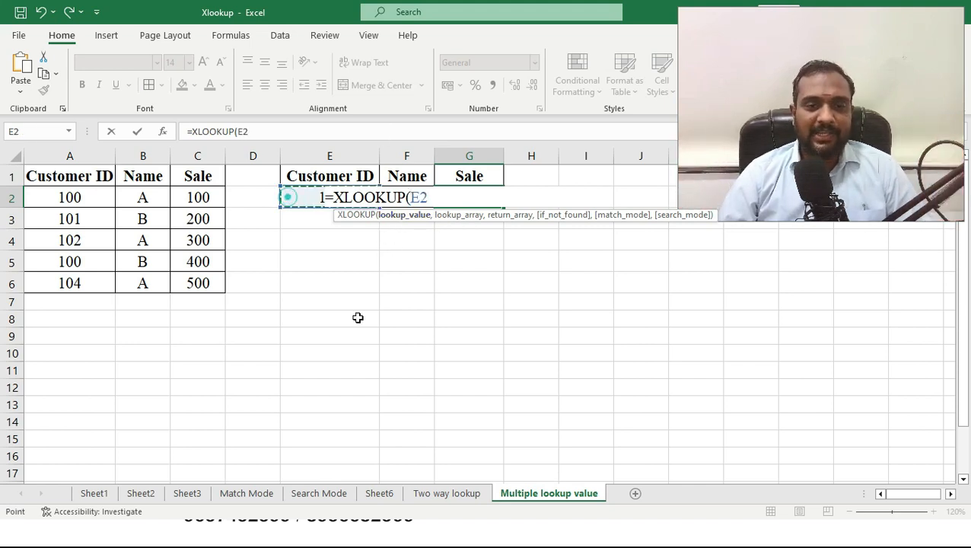
pyautogui.write('&')
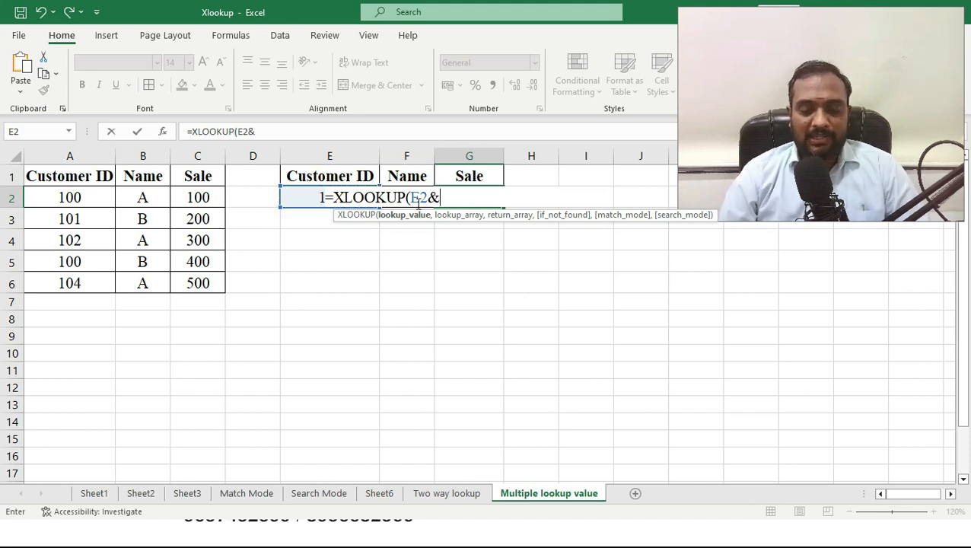
pyautogui.write('F2')
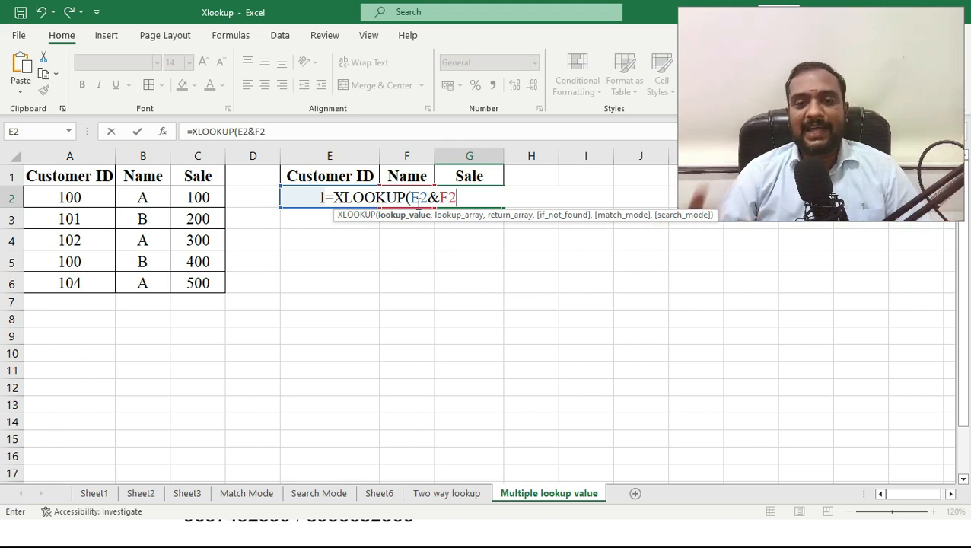
# - Add the joined Customer ID and Name ranges A1:A6&B1:B6 as the lookup array of the XLOOKUP formula in G2
pyautogui.write(',')
pyautogui.moveTo(780, 91); pyautogui.dragTo(767, 409)
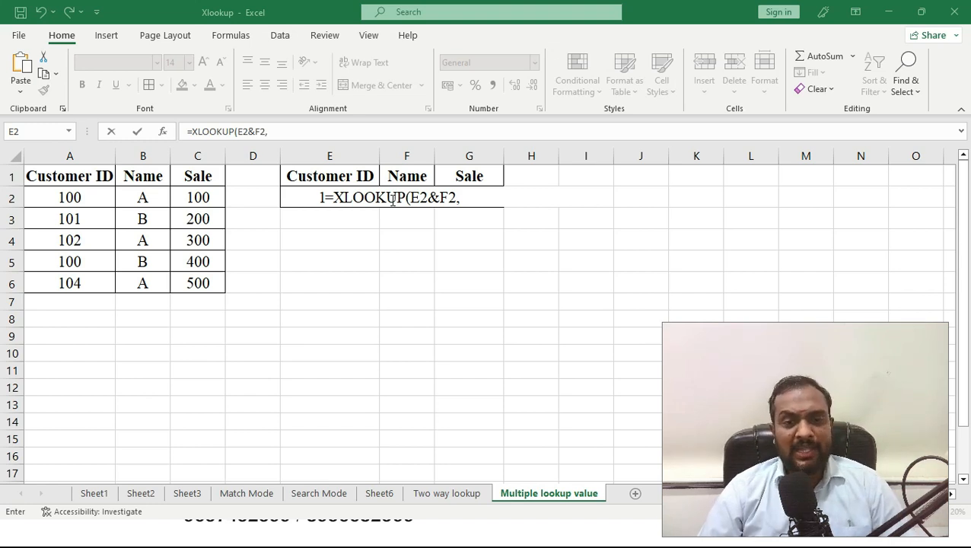
pyautogui.click(61, 185)
pyautogui.moveTo(61, 185); pyautogui.dragTo(70, 278)
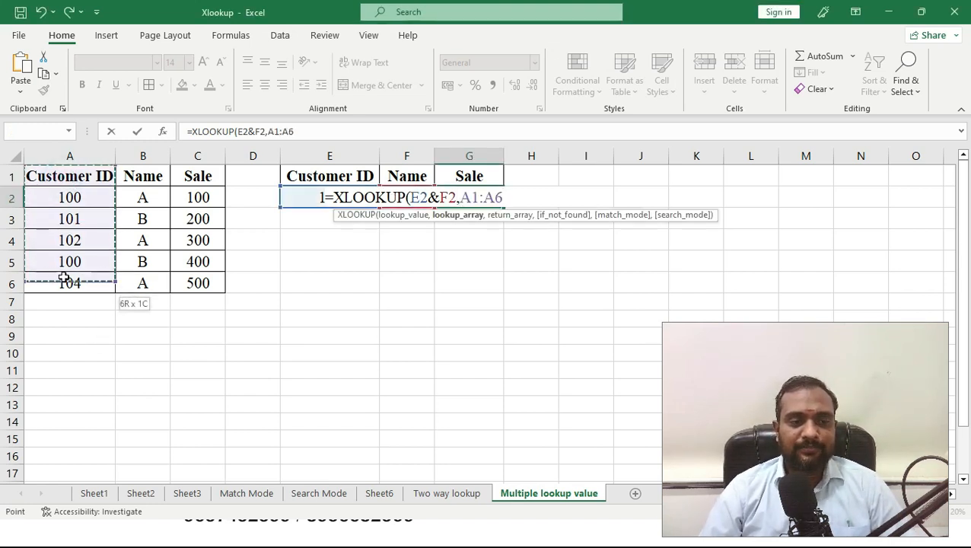
pyautogui.write('&')
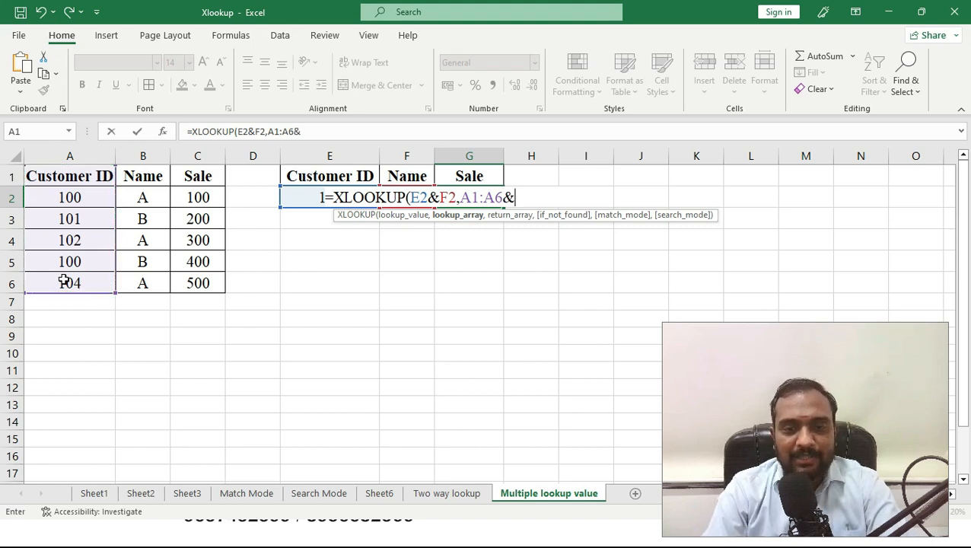
pyautogui.moveTo(137, 175); pyautogui.dragTo(143, 276)
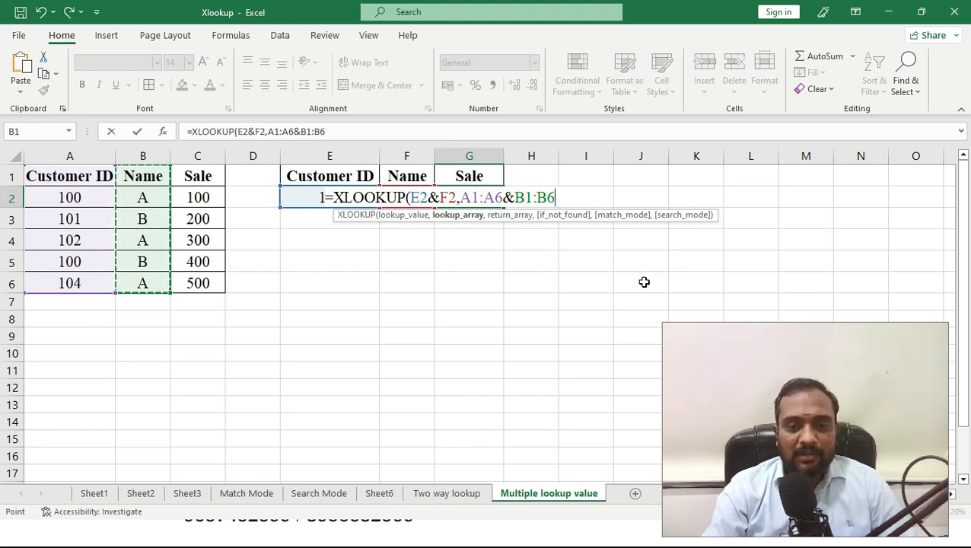
# - Set C1:C6 as the return array, complete the formula in G2, and compare its result with the matching table row 5
pyautogui.write(',')
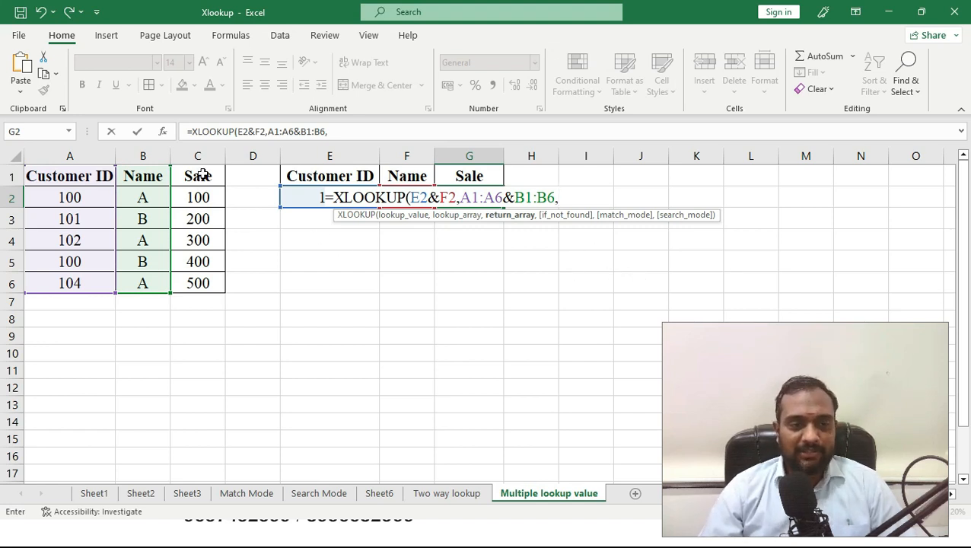
pyautogui.moveTo(202, 175); pyautogui.dragTo(210, 283)
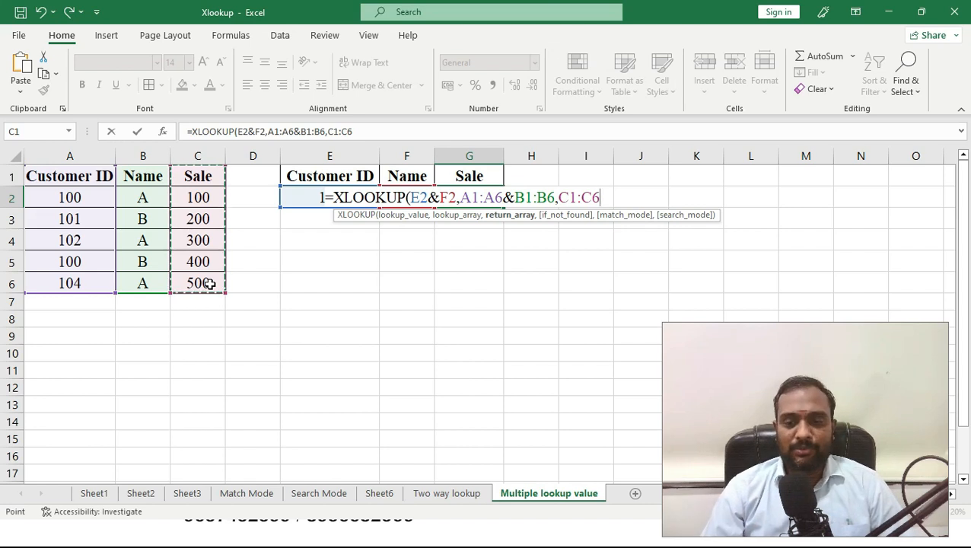
pyautogui.write(')')
pyautogui.hotkey('ctrl', 'Return')
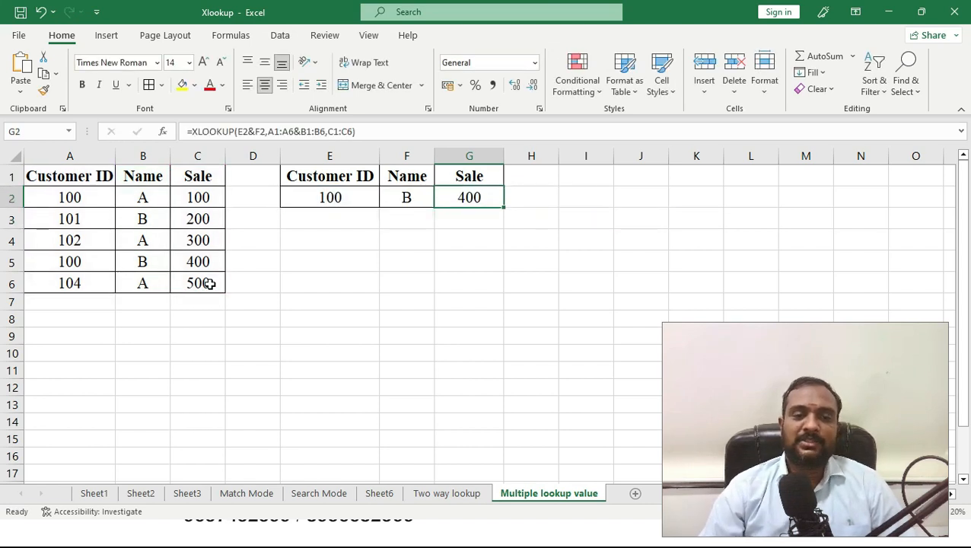
pyautogui.click(64, 212)
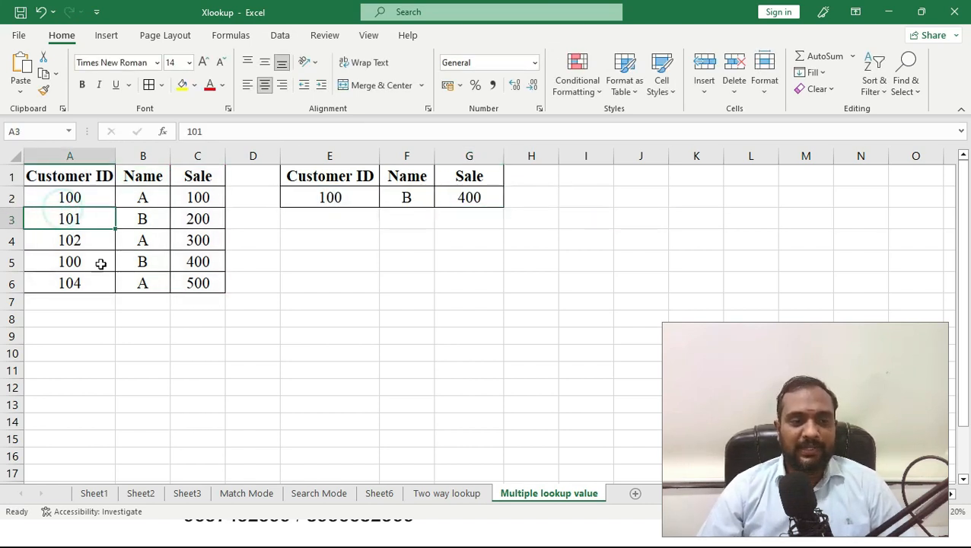
pyautogui.click(128, 263)
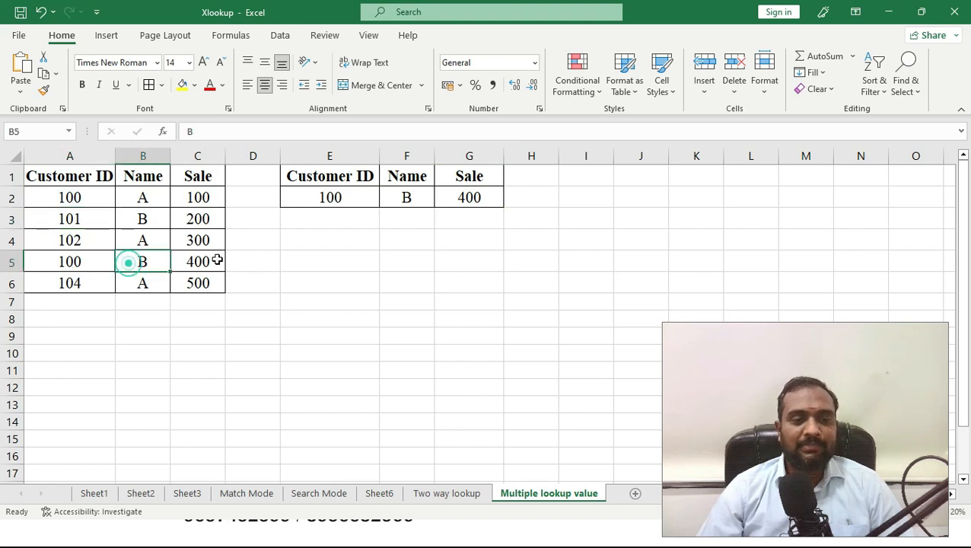
pyautogui.click(200, 260)
# - Set the Name criterion in F2 to A and check the Sale result in G2
pyautogui.click(407, 199)
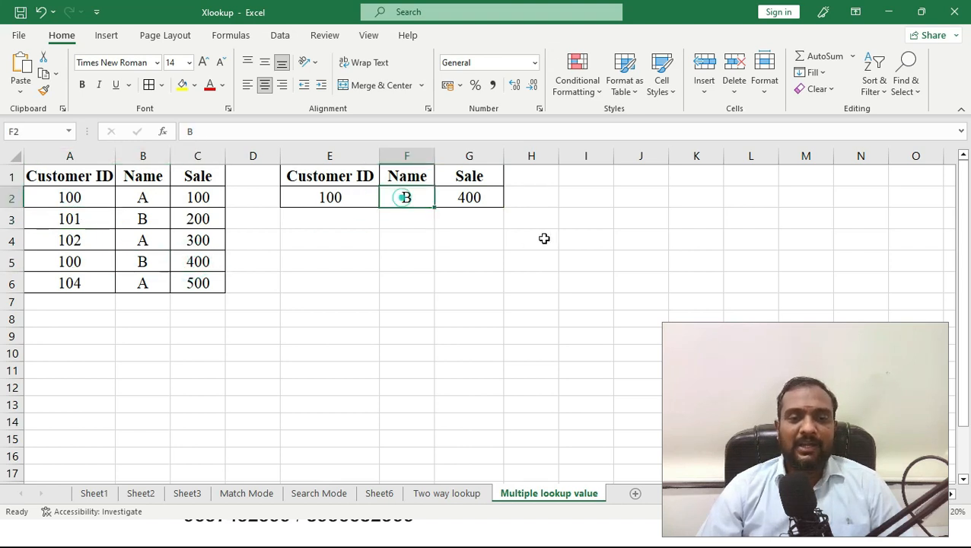
pyautogui.write('A')
pyautogui.press('Return')
pyautogui.press('Up')
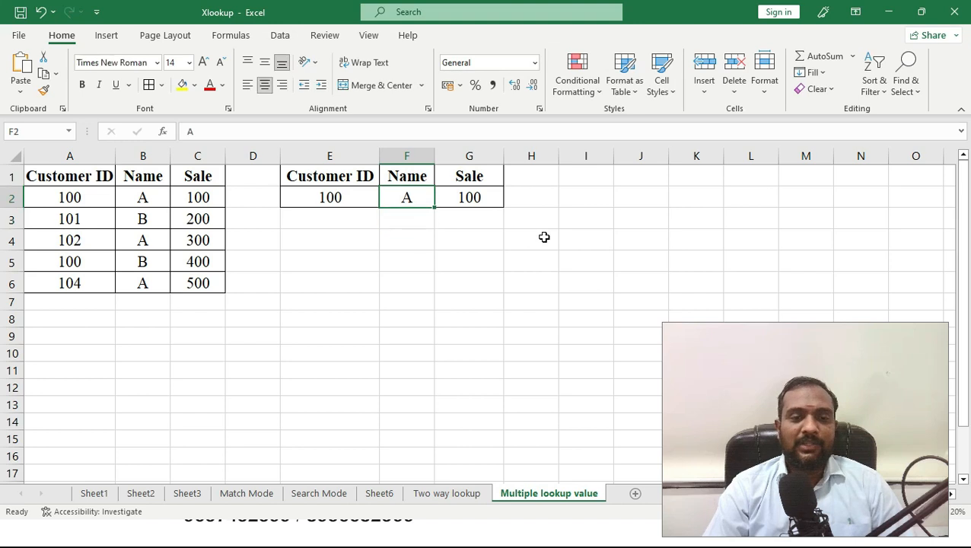
pyautogui.click(459, 199)
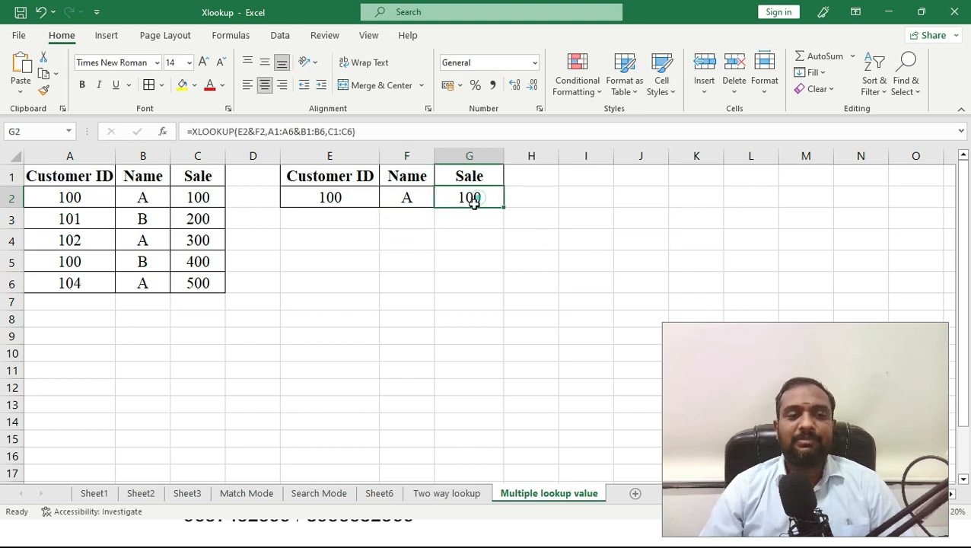
# - Set the Customer ID criterion in E2 to an ID missing from column A and check the Sale result in G2
pyautogui.click(341, 199)
pyautogui.write('10')
pyautogui.press('Return')
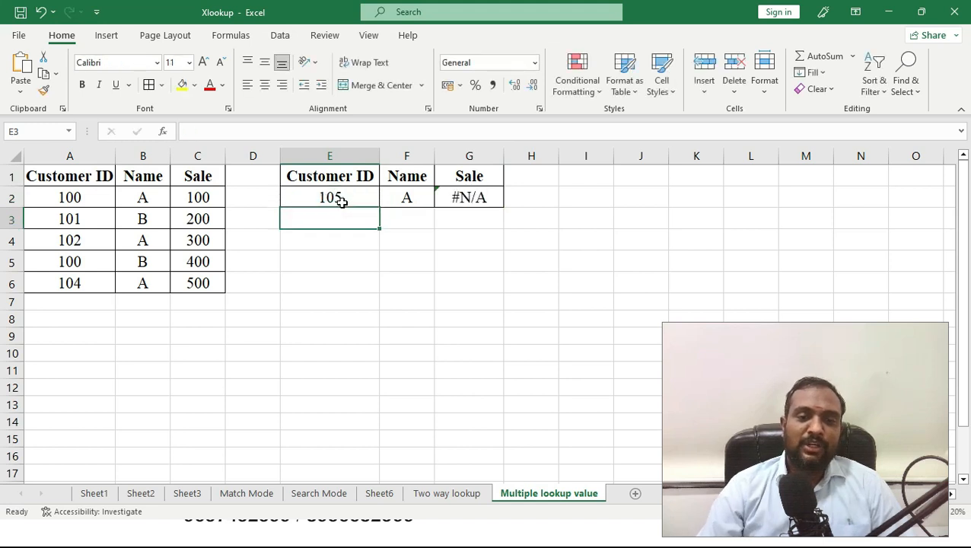
pyautogui.click(460, 197)
pyautogui.click(330, 197)
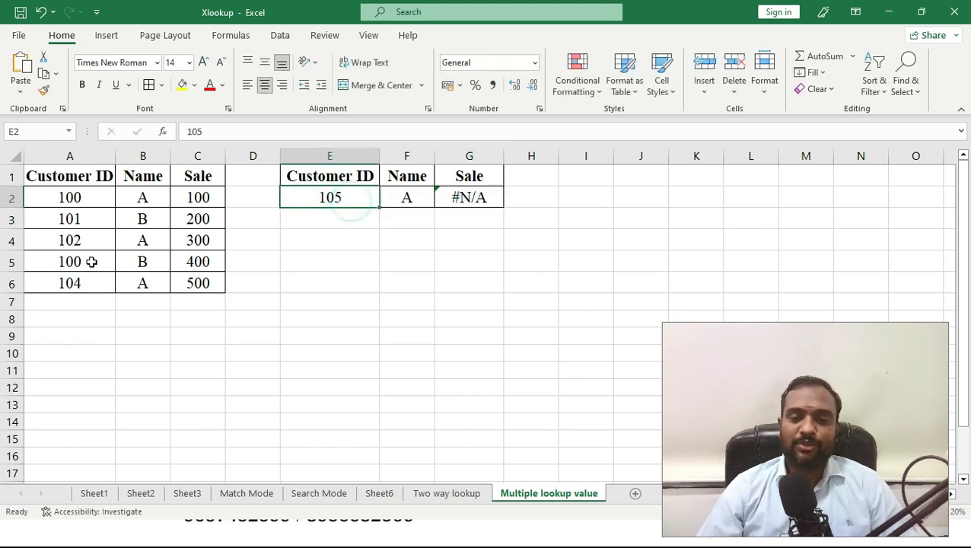
pyautogui.click(460, 199)
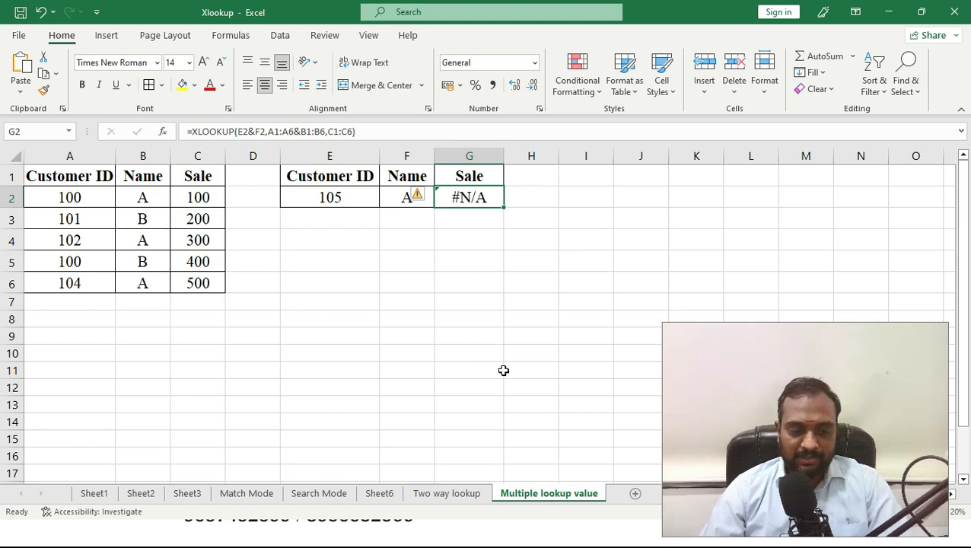
pyautogui.hotkey('alt', 'Tab')
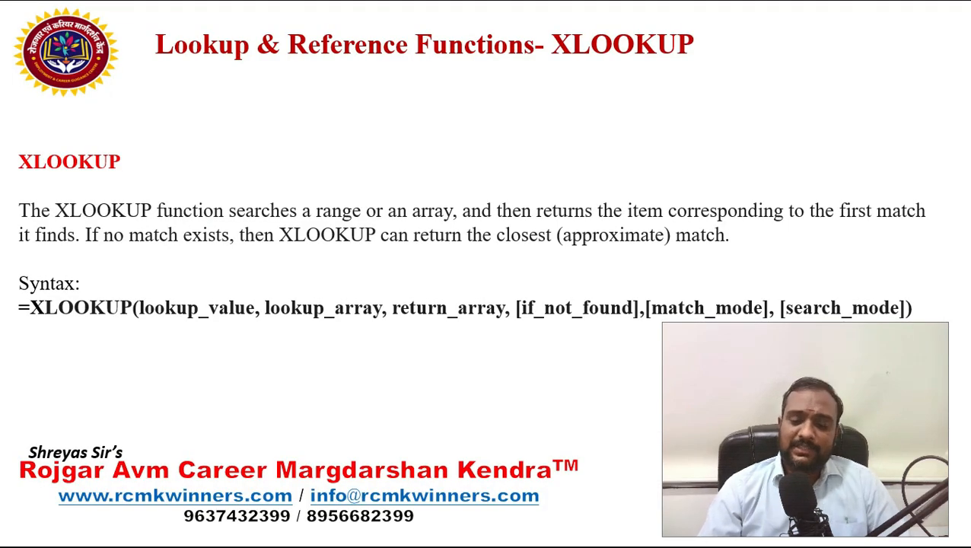
pyautogui.press('Right')
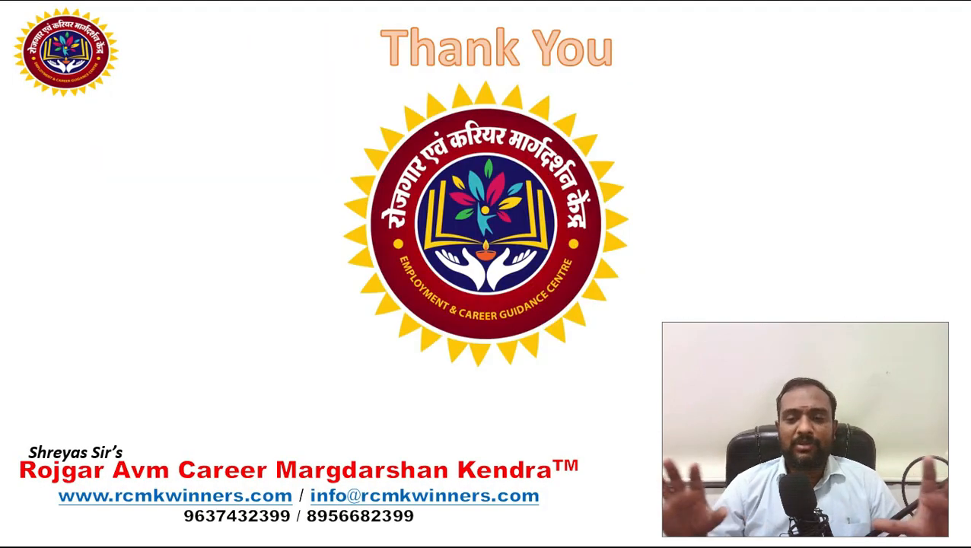